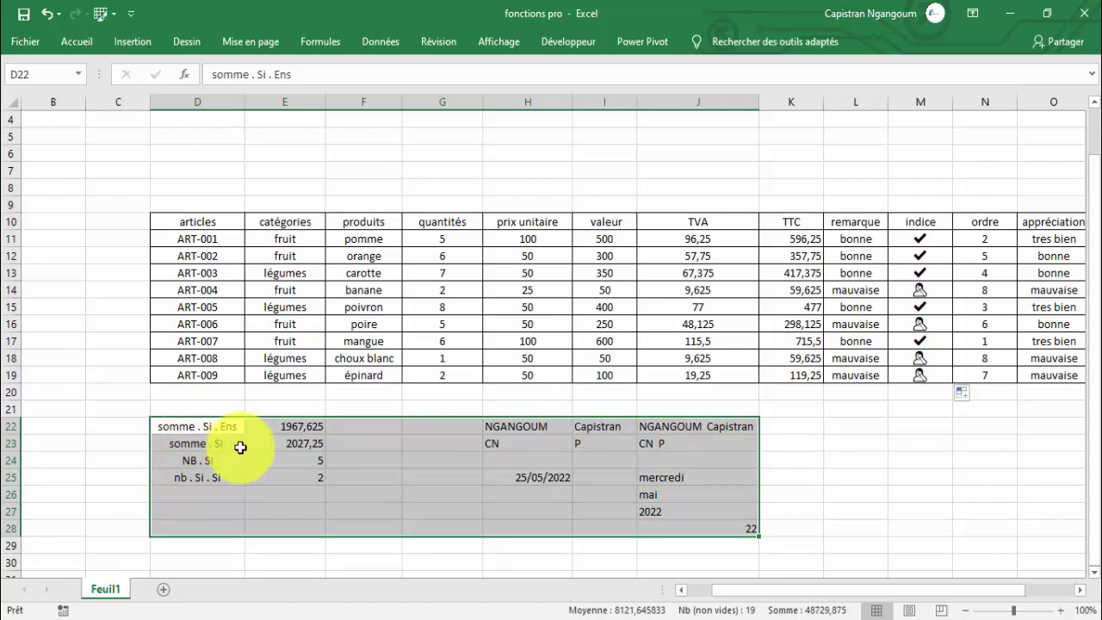
Step: Clear the contents of the summary area D22:J28 below the articles table
{"action": "key", "text": "Delete"}
{"action": "left_click_drag", "start_coordinate": [345, 452], "coordinate": [445, 467]}
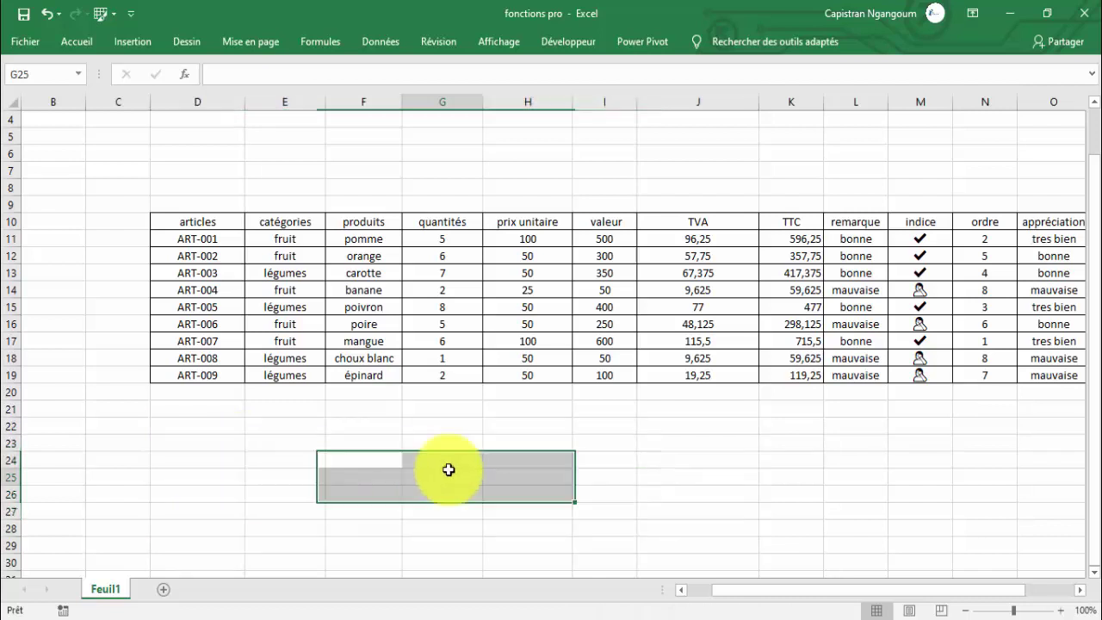
{"action": "left_click", "coordinate": [445, 472]}
Step: Examine the articles table across all its columns, including the formulas behind the indice and ordre columns
{"action": "left_click", "coordinate": [181, 239]}
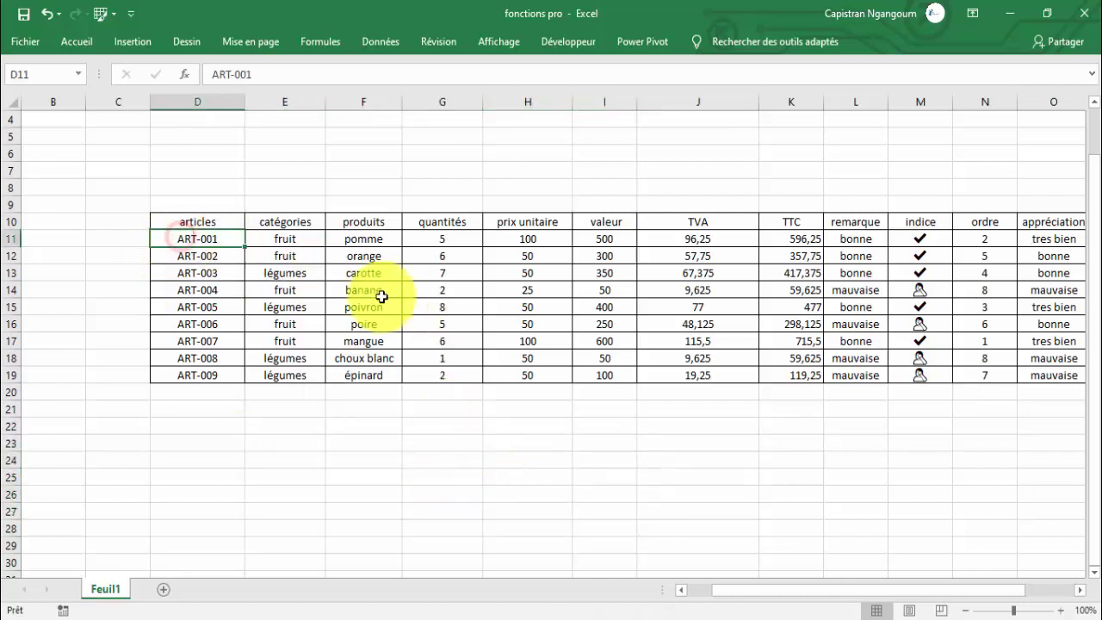
{"action": "scroll", "coordinate": [603, 332], "scroll_direction": "down", "scroll_amount": 1}
{"action": "scroll", "coordinate": [485, 275], "scroll_direction": "up", "scroll_amount": 2}
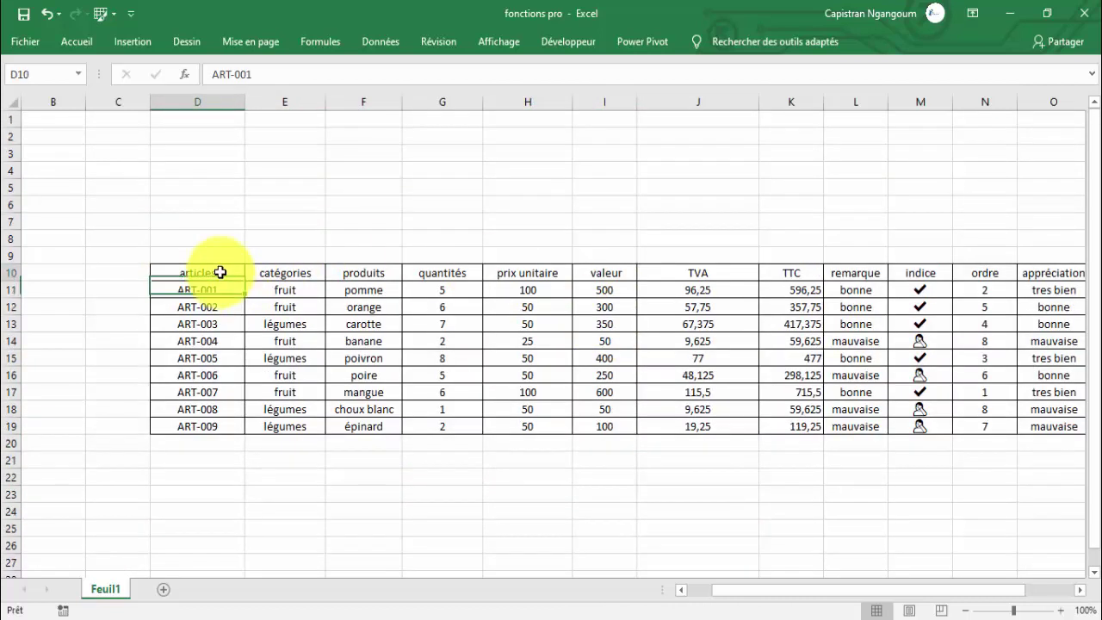
{"action": "left_click_drag", "start_coordinate": [221, 272], "coordinate": [935, 442]}
{"action": "left_click", "coordinate": [320, 172]}
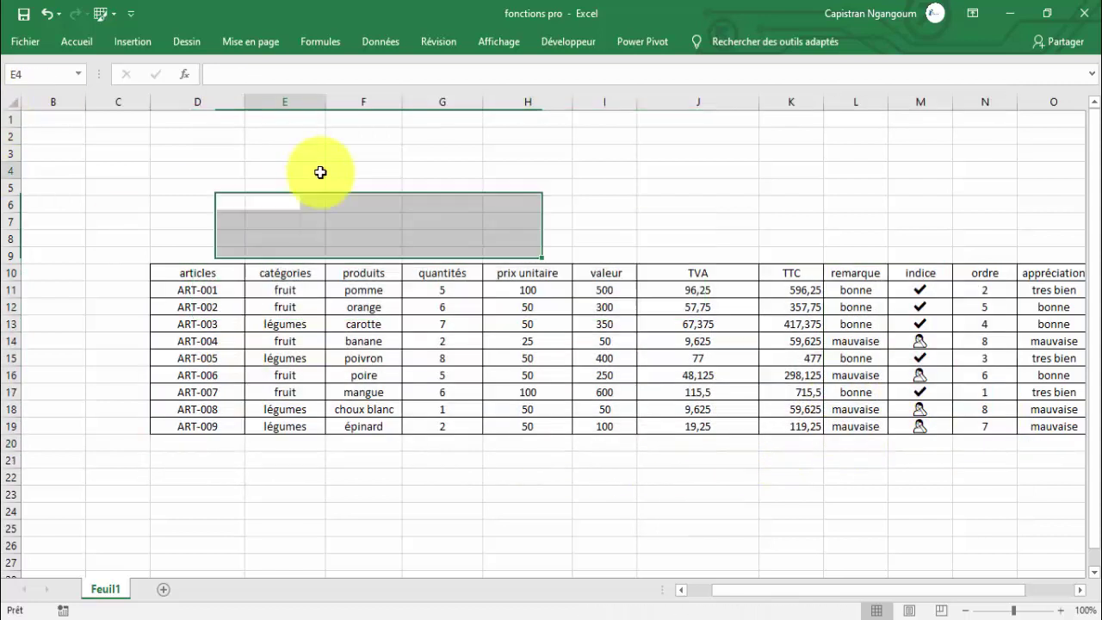
{"action": "left_click", "coordinate": [967, 610]}
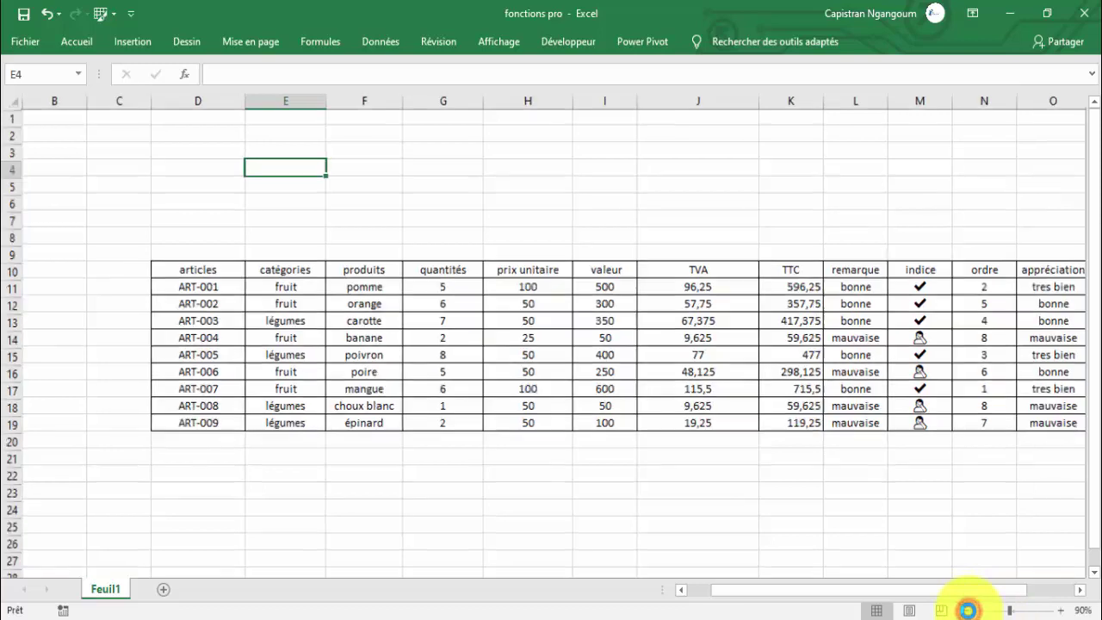
{"action": "left_click", "coordinate": [219, 301]}
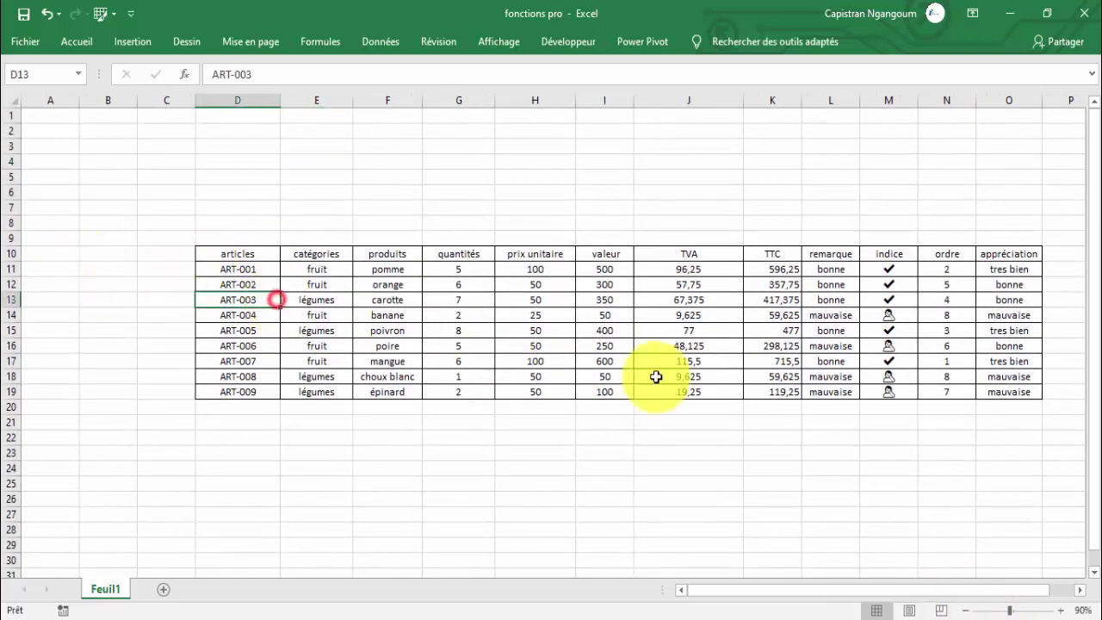
{"action": "left_click", "coordinate": [1062, 610]}
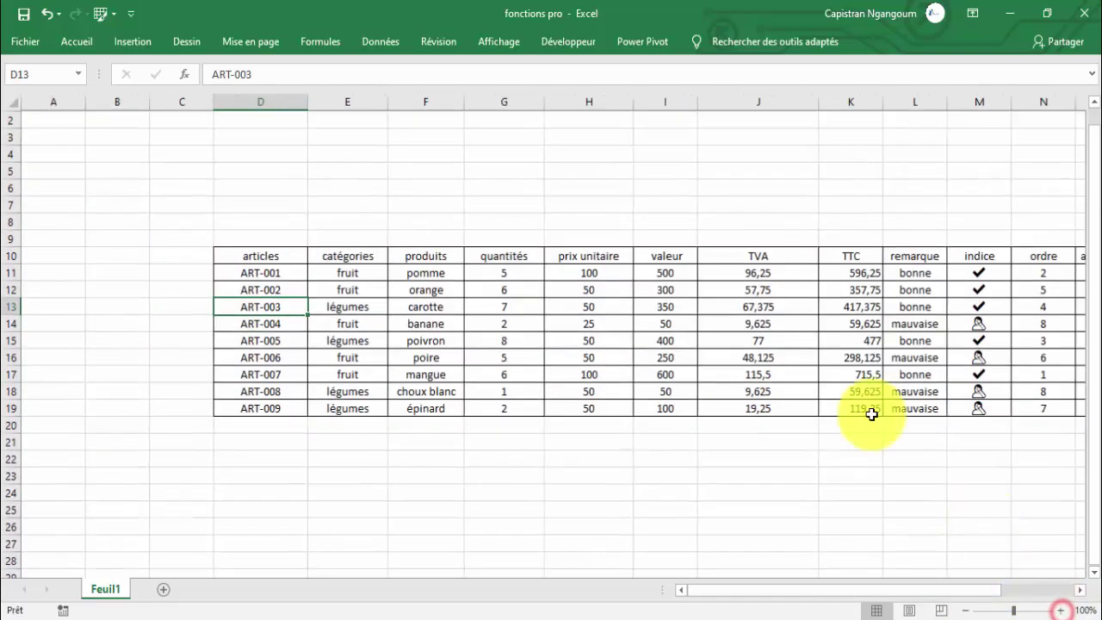
{"action": "left_click", "coordinate": [1080, 590]}
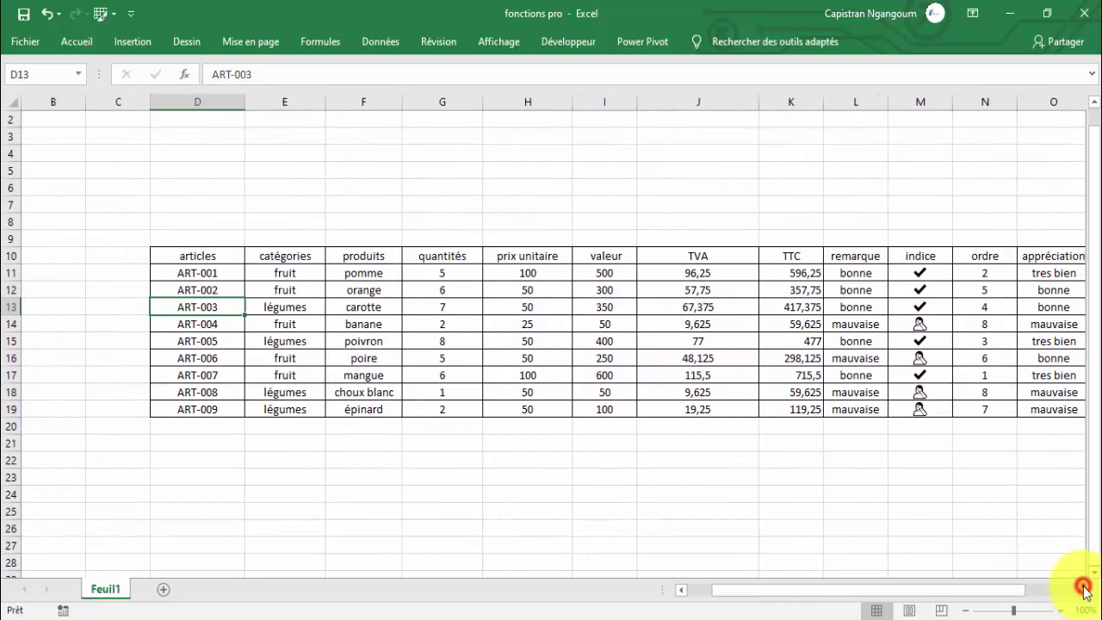
{"action": "left_click", "coordinate": [1080, 590]}
{"action": "left_click", "coordinate": [860, 268]}
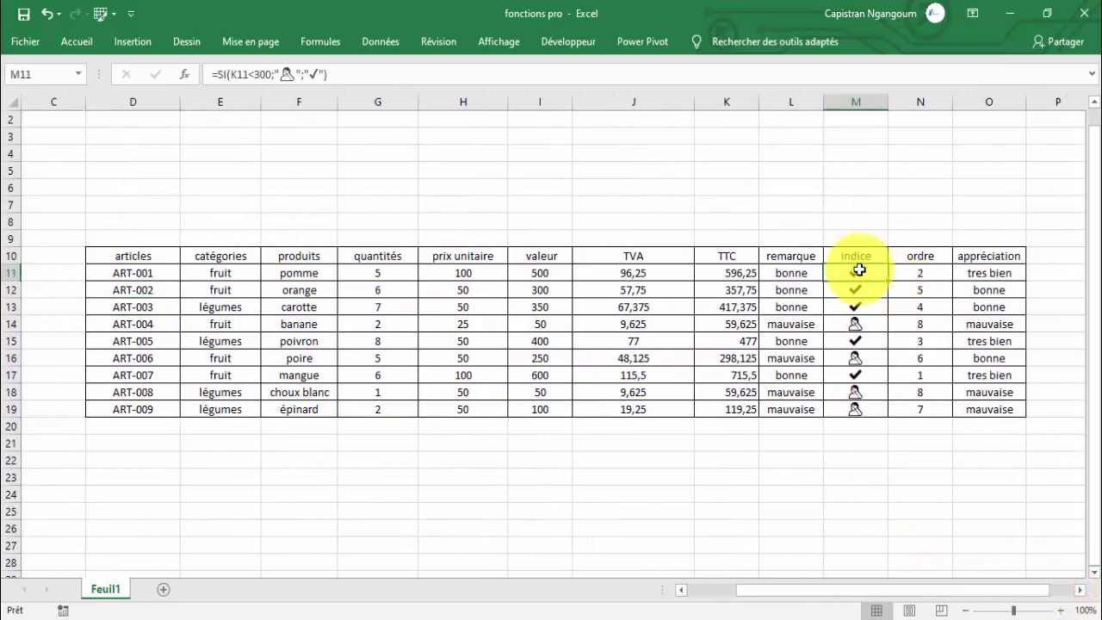
{"action": "left_click_drag", "start_coordinate": [857, 284], "coordinate": [855, 406]}
{"action": "left_click_drag", "start_coordinate": [921, 273], "coordinate": [925, 411]}
{"action": "left_click", "coordinate": [958, 276]}
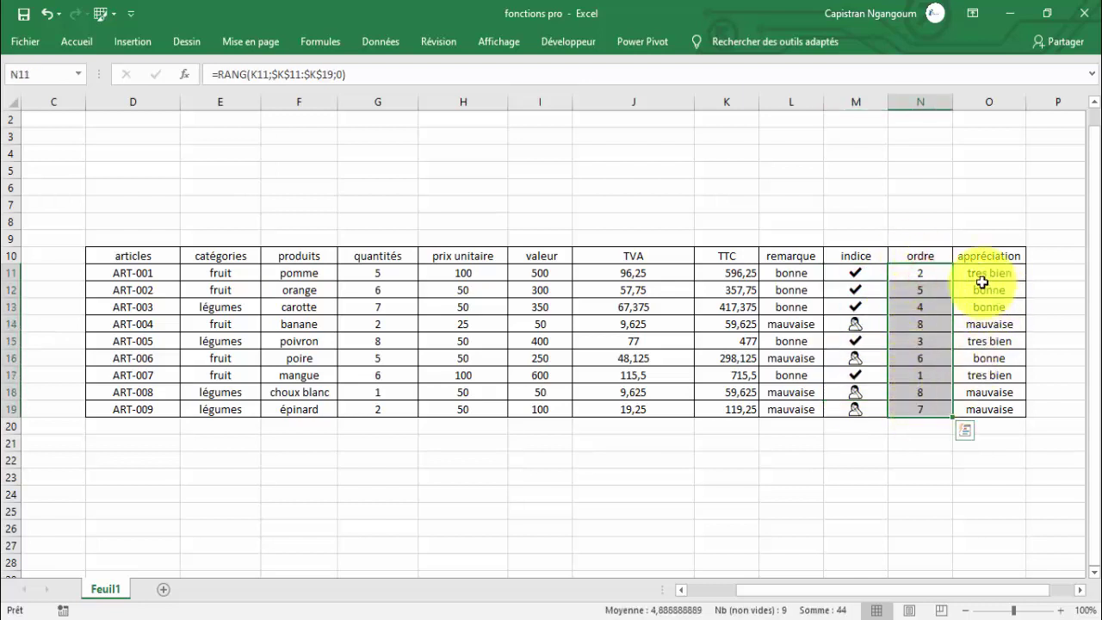
Step: Extend the article codes starting at D11 down to ART-040 in row 50
{"action": "left_click", "coordinate": [114, 258]}
{"action": "left_click_drag", "start_coordinate": [147, 272], "coordinate": [148, 396]}
{"action": "scroll", "coordinate": [151, 395], "scroll_direction": "down", "scroll_amount": 3}
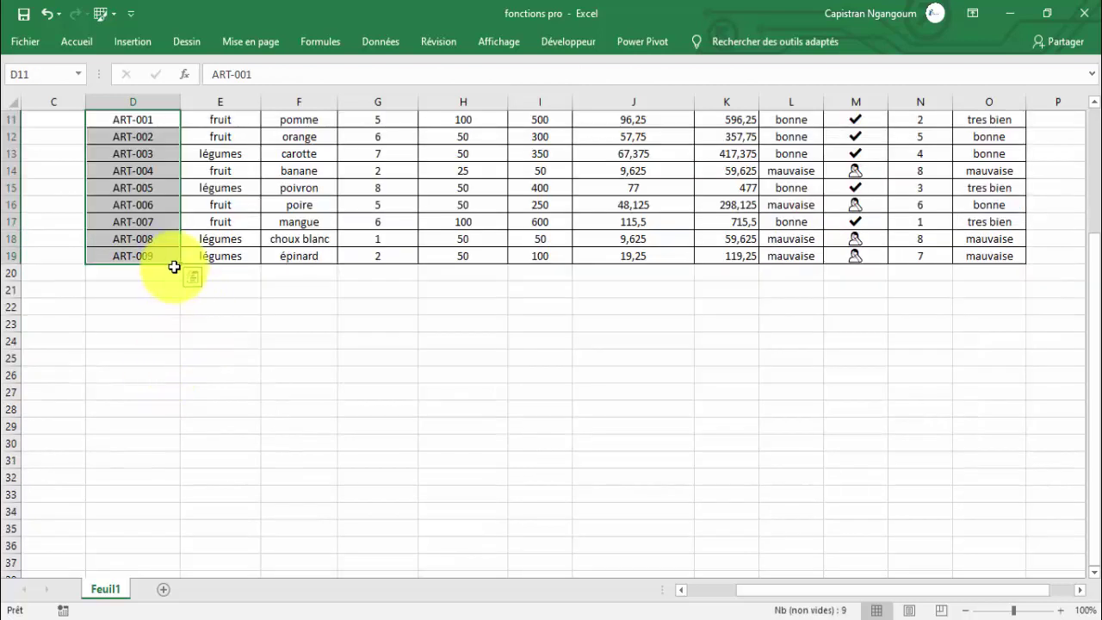
{"action": "left_click_drag", "start_coordinate": [179, 281], "coordinate": [174, 516]}
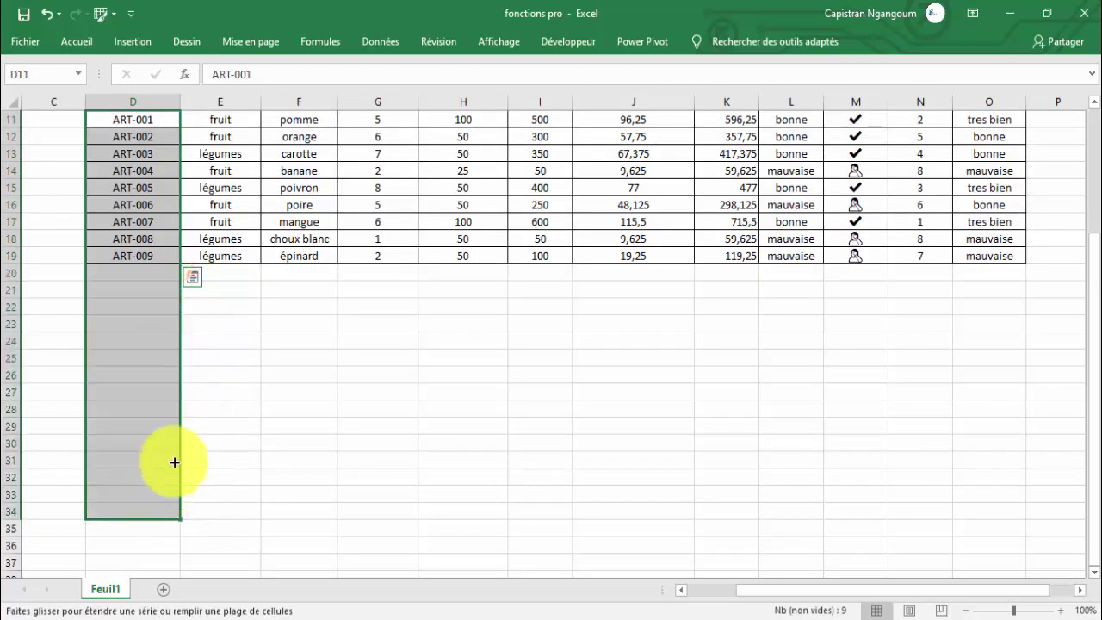
{"action": "scroll", "coordinate": [186, 403], "scroll_direction": "down", "scroll_amount": 4}
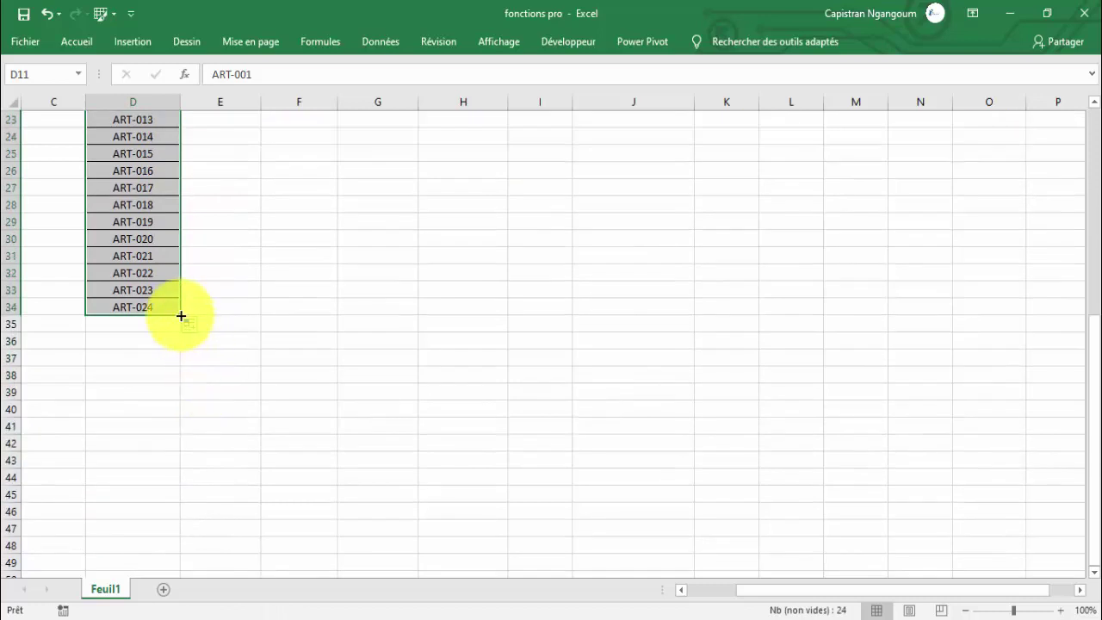
{"action": "left_click_drag", "start_coordinate": [180, 316], "coordinate": [187, 441]}
{"action": "scroll", "coordinate": [349, 439], "scroll_direction": "up", "scroll_amount": 10}
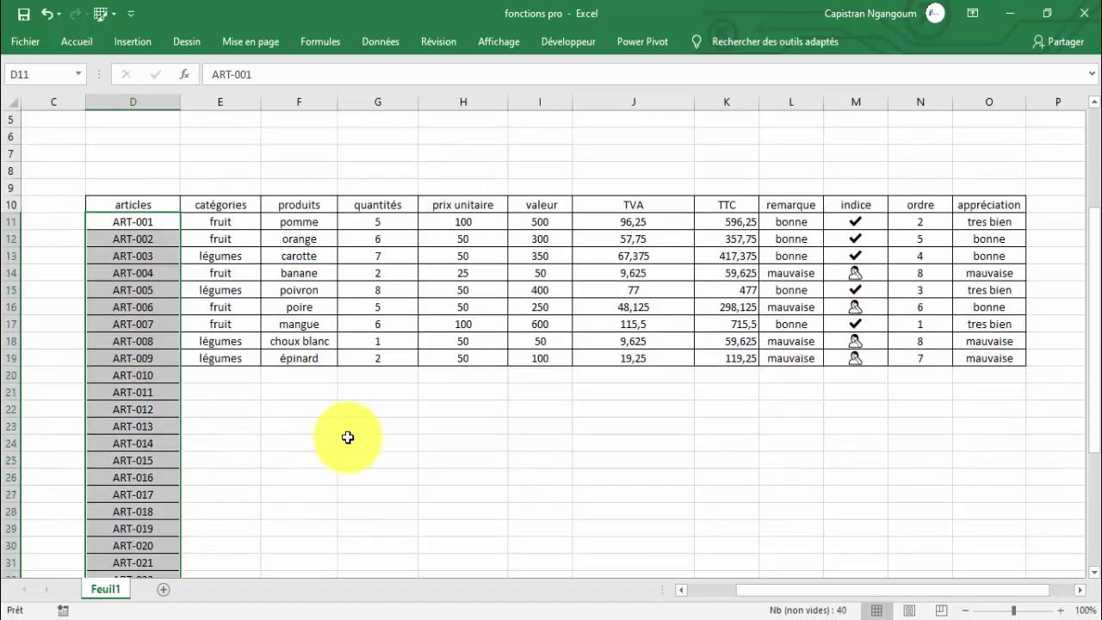
Step: Repeat the existing catégories and produits entries from rows 11 to 19 down both columns to row 50
{"action": "left_click", "coordinate": [227, 291]}
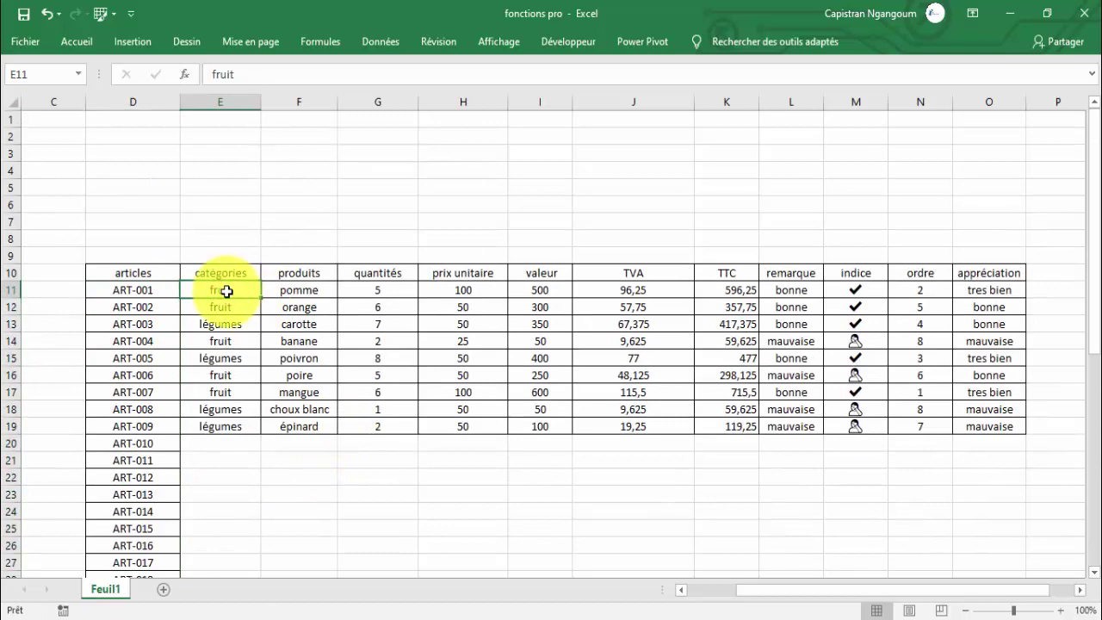
{"action": "mouse_move", "coordinate": [227, 291]}
{"action": "left_mouse_down"}
{"action": "mouse_move", "coordinate": [229, 414]}
{"action": "mouse_move", "coordinate": [261, 492]}
{"action": "mouse_move", "coordinate": [271, 609]}
{"action": "mouse_move", "coordinate": [267, 536]}
{"action": "left_mouse_up"}
{"action": "scroll", "coordinate": [266, 455], "scroll_direction": "up", "scroll_amount": 8}
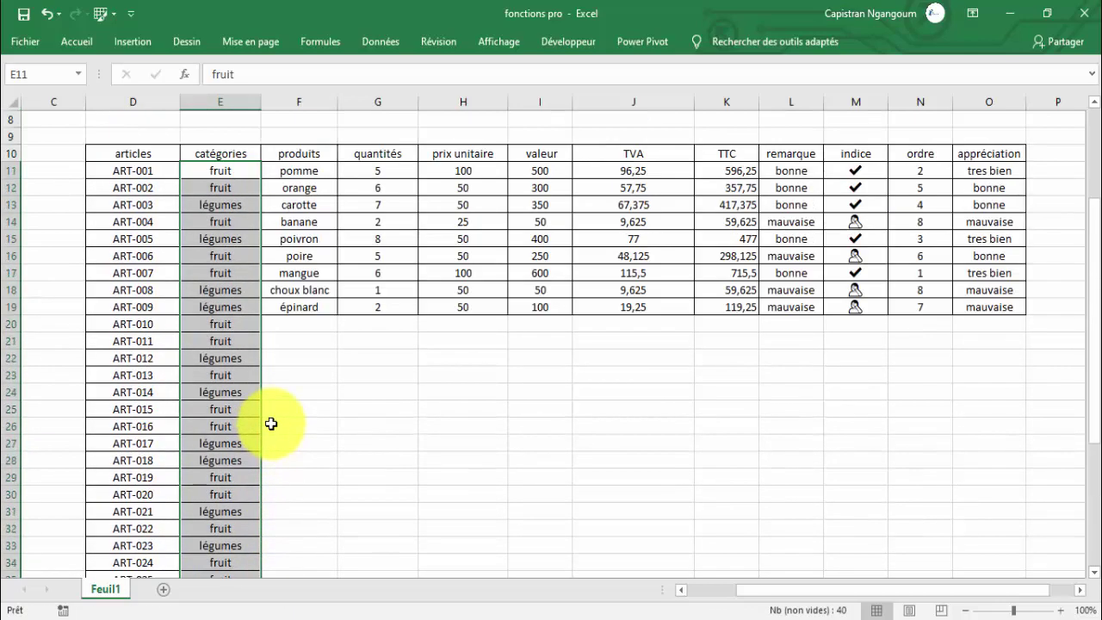
{"action": "left_click_drag", "start_coordinate": [299, 290], "coordinate": [317, 556]}
{"action": "scroll", "coordinate": [365, 444], "scroll_direction": "up", "scroll_amount": 8}
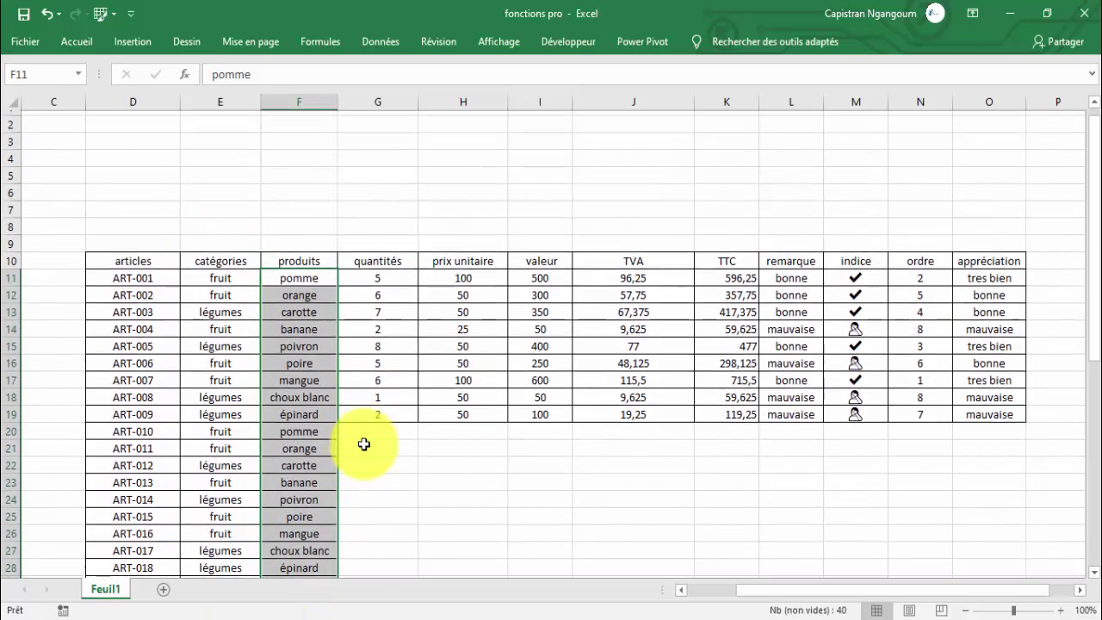
Step: Extend the quantités series from the values 1 and 2 in G18:G19 down to row 50
{"action": "scroll", "coordinate": [365, 444], "scroll_direction": "up", "scroll_amount": 1}
{"action": "left_click_drag", "start_coordinate": [374, 288], "coordinate": [398, 564]}
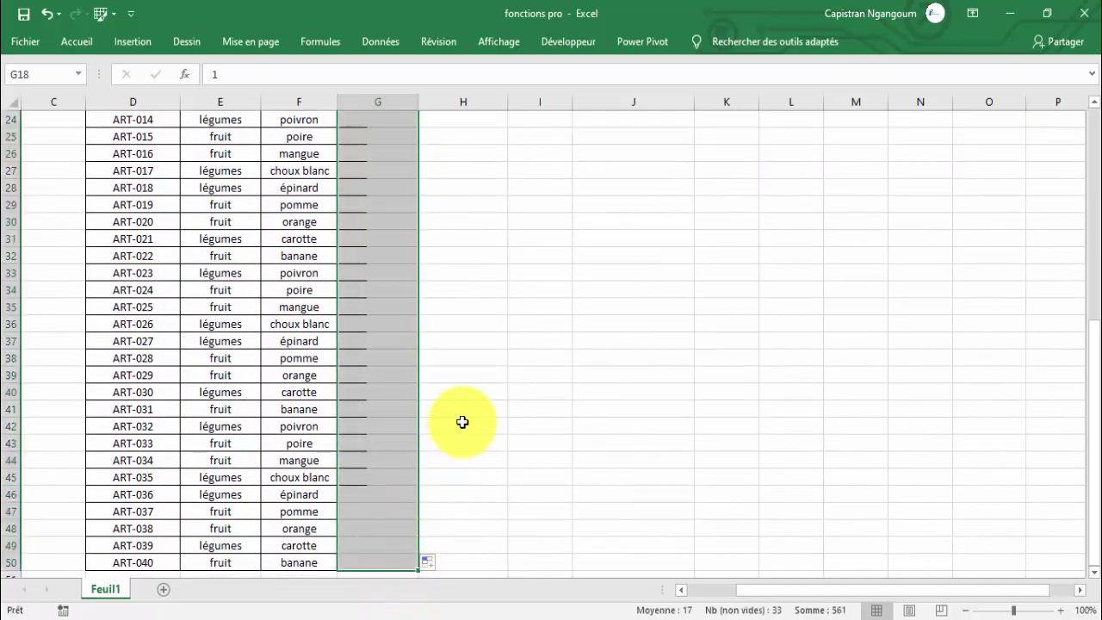
{"action": "scroll", "coordinate": [460, 421], "scroll_direction": "up", "scroll_amount": 7}
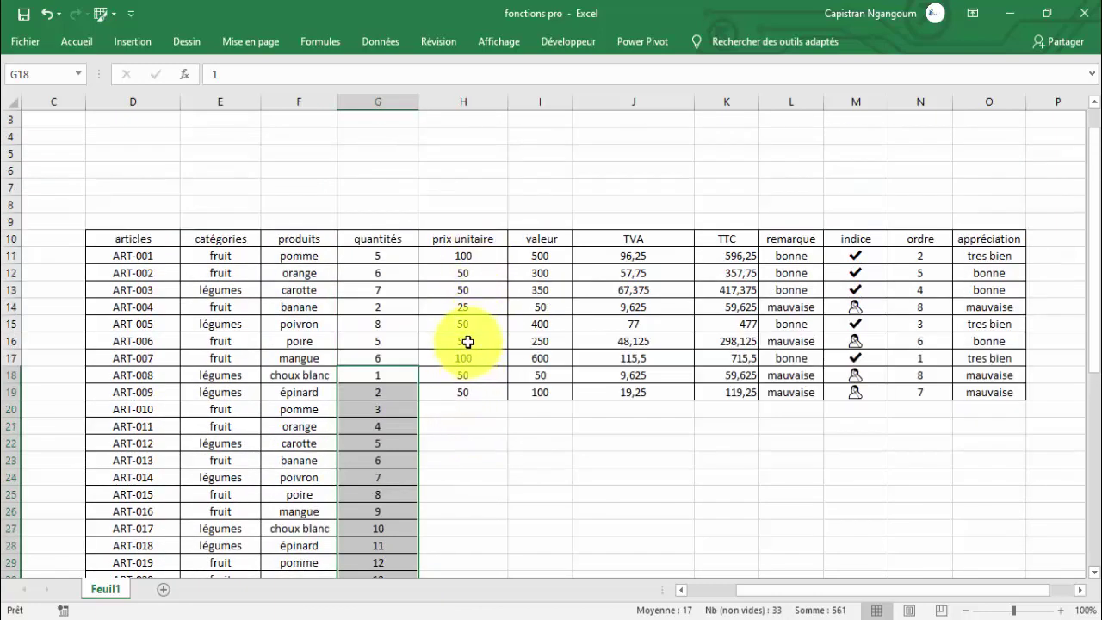
Step: Enter 60 as the prix unitaire in H20 and extend the series from H19:H20 down to row 50
{"action": "left_click", "coordinate": [470, 407]}
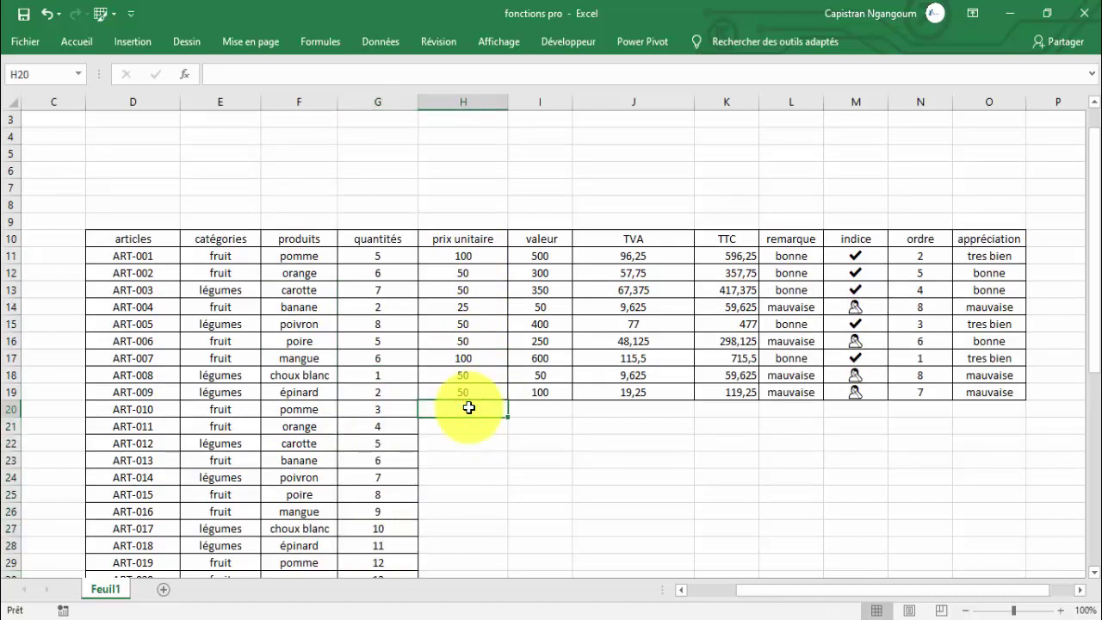
{"action": "type", "text": "60"}
{"action": "key", "text": "Return"}
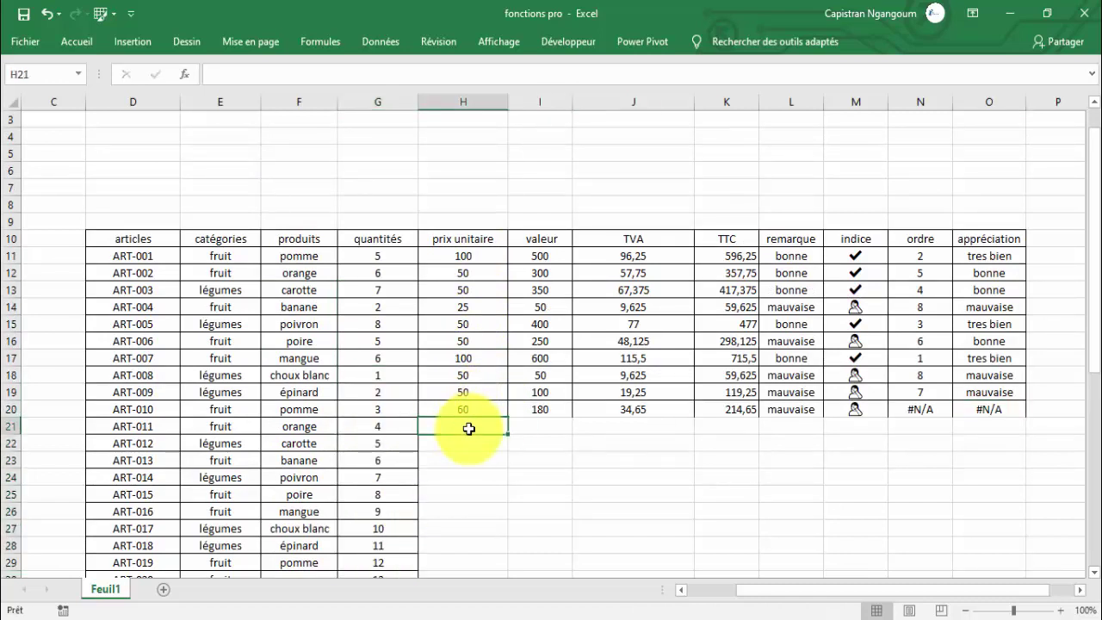
{"action": "left_click_drag", "start_coordinate": [481, 394], "coordinate": [485, 546]}
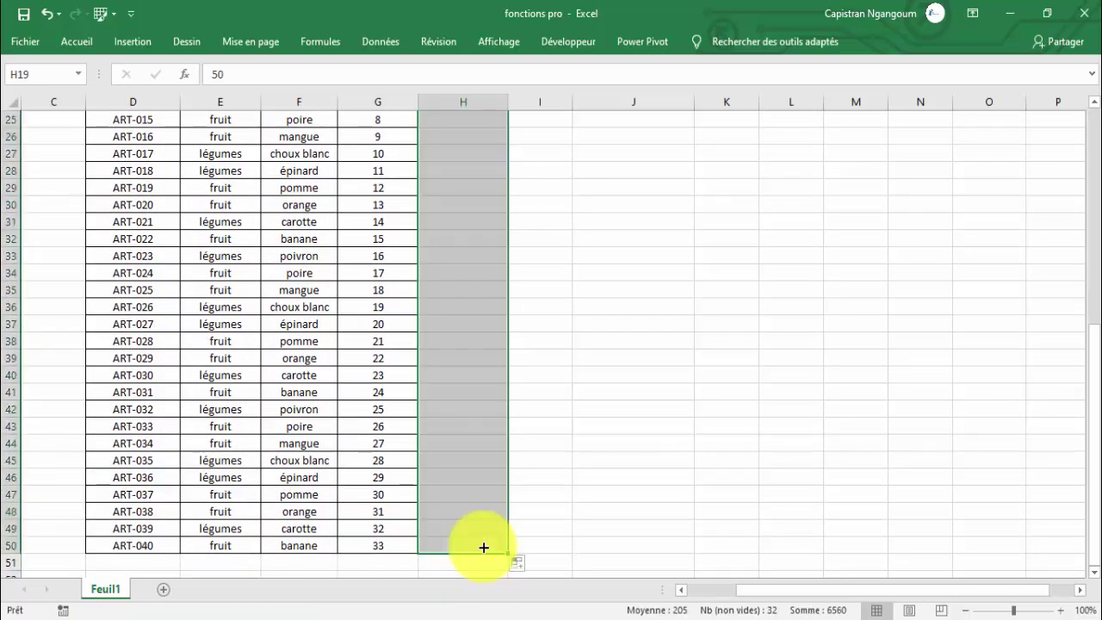
{"action": "scroll", "coordinate": [457, 489], "scroll_direction": "up", "scroll_amount": 8}
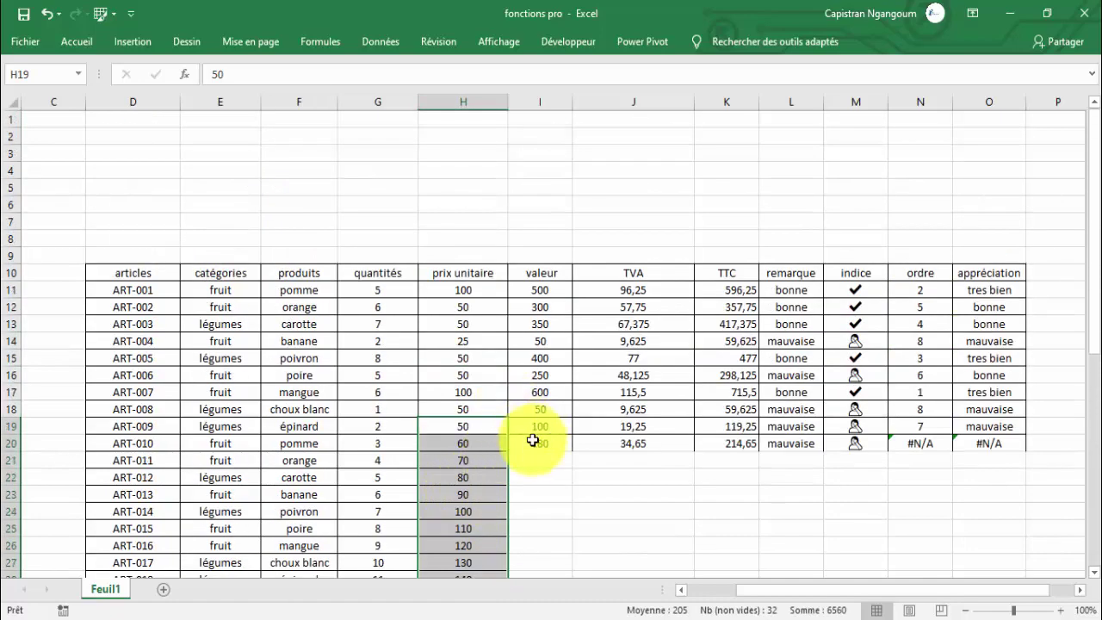
Step: Copy the valeur formula in I20 and the TVA formula in J20 down to row 50
{"action": "left_click", "coordinate": [534, 441]}
{"action": "mouse_move", "coordinate": [571, 454]}
{"action": "left_mouse_down"}
{"action": "mouse_move", "coordinate": [558, 579]}
{"action": "mouse_move", "coordinate": [549, 552]}
{"action": "left_mouse_up"}
{"action": "scroll", "coordinate": [541, 509], "scroll_direction": "up", "scroll_amount": 8}
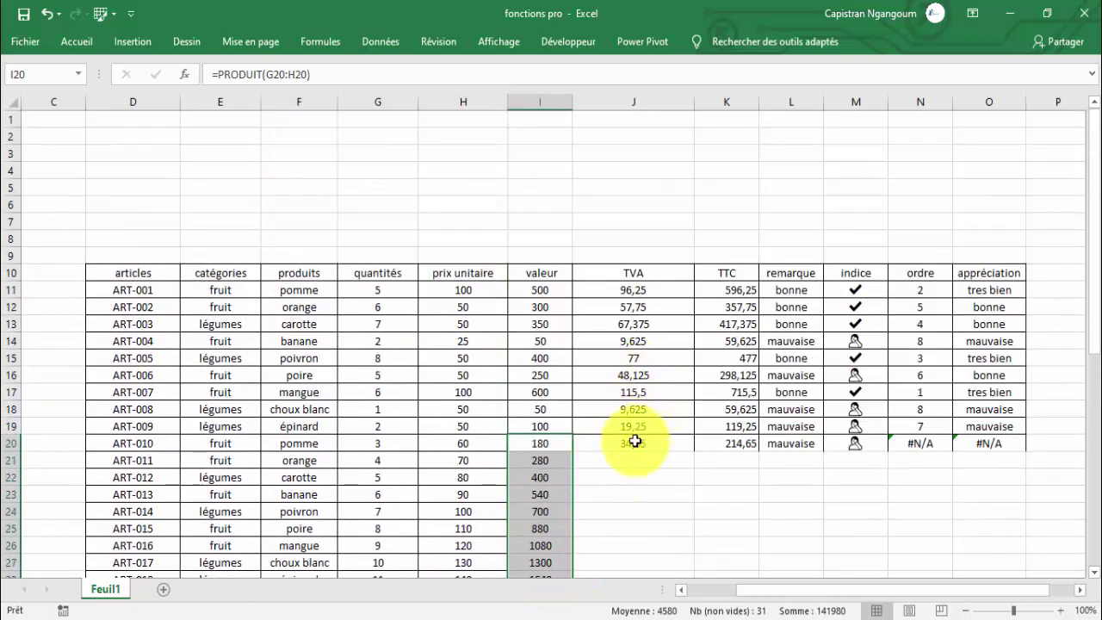
{"action": "left_click", "coordinate": [635, 441]}
{"action": "double_click", "coordinate": [694, 454]}
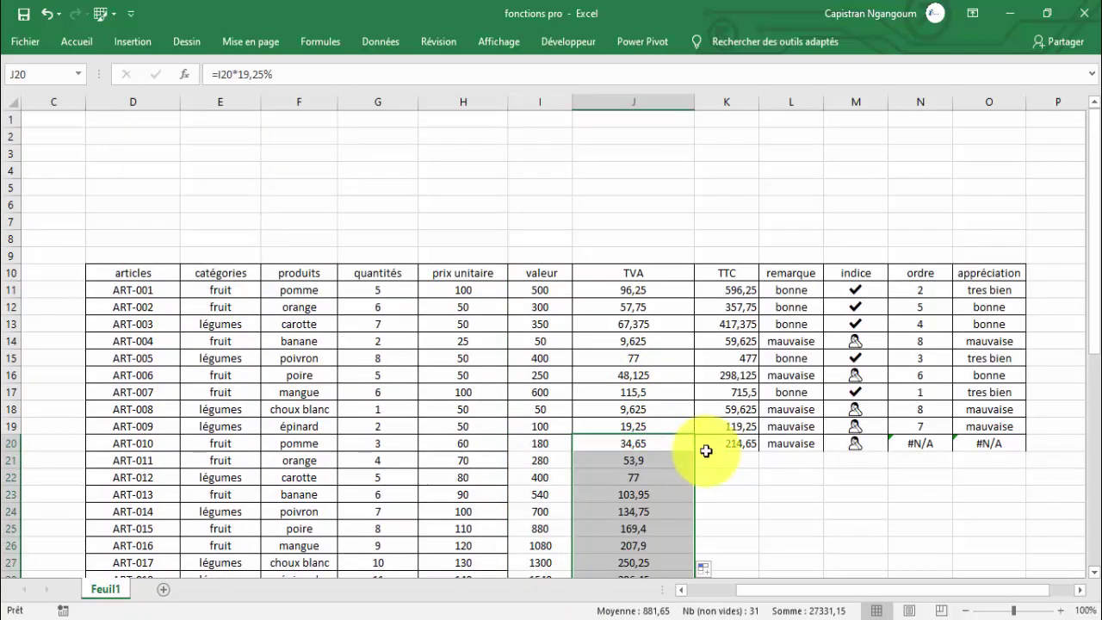
Step: Copy the formulas in K20:O20, from TTC to appréciation, down to row 50
{"action": "left_click", "coordinate": [726, 444]}
{"action": "mouse_move", "coordinate": [741, 441]}
{"action": "left_mouse_down"}
{"action": "mouse_move", "coordinate": [977, 438]}
{"action": "mouse_move", "coordinate": [1018, 451]}
{"action": "left_mouse_up"}
{"action": "double_click", "coordinate": [1024, 450]}
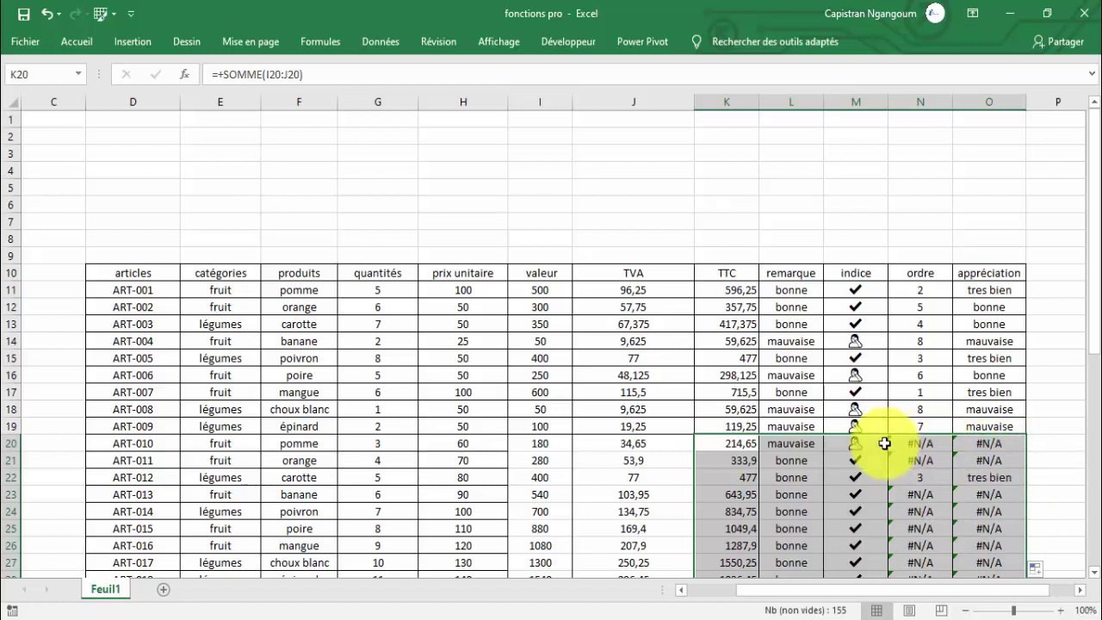
Step: Delete the ordre and appréciation columns, N and O, from the sheet
{"action": "left_click", "coordinate": [932, 447]}
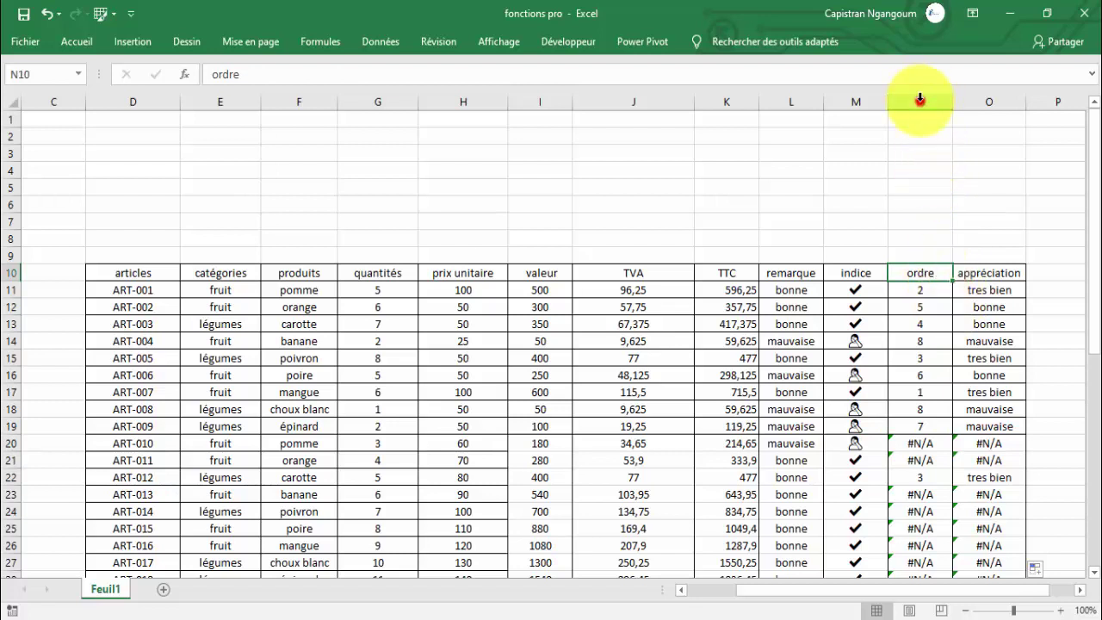
{"action": "left_click_drag", "start_coordinate": [920, 99], "coordinate": [978, 97]}
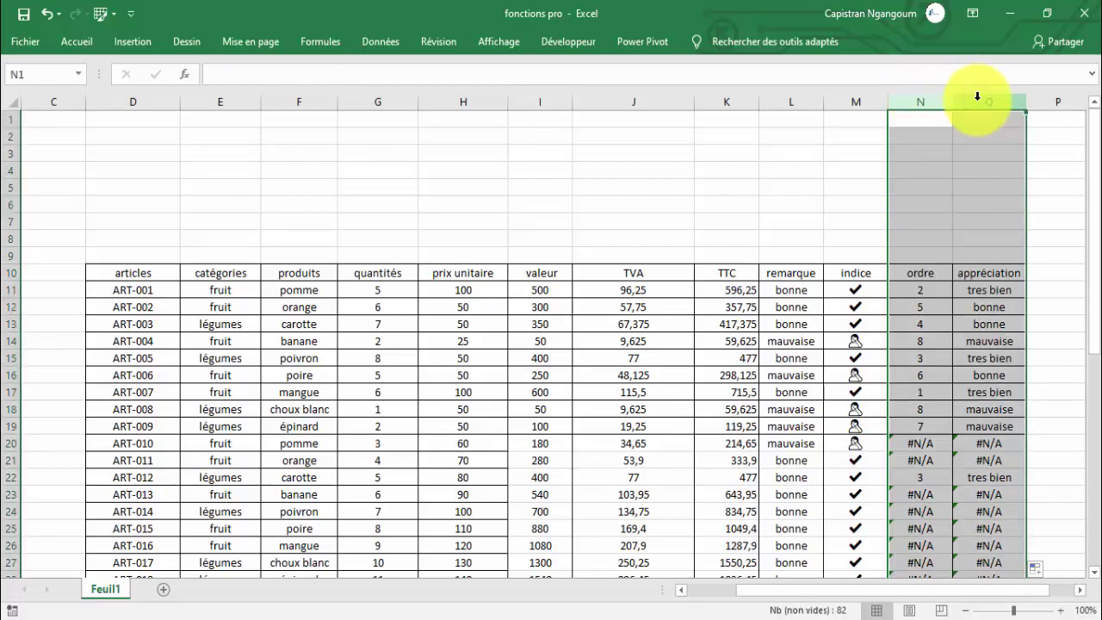
{"action": "right_click", "coordinate": [977, 96]}
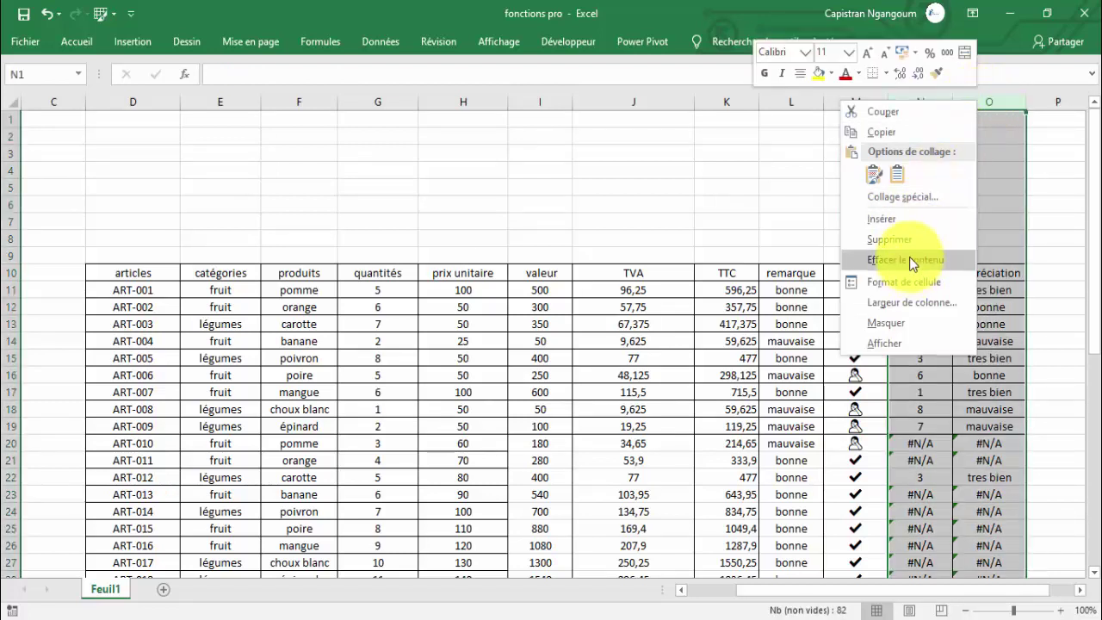
{"action": "left_click", "coordinate": [911, 260]}
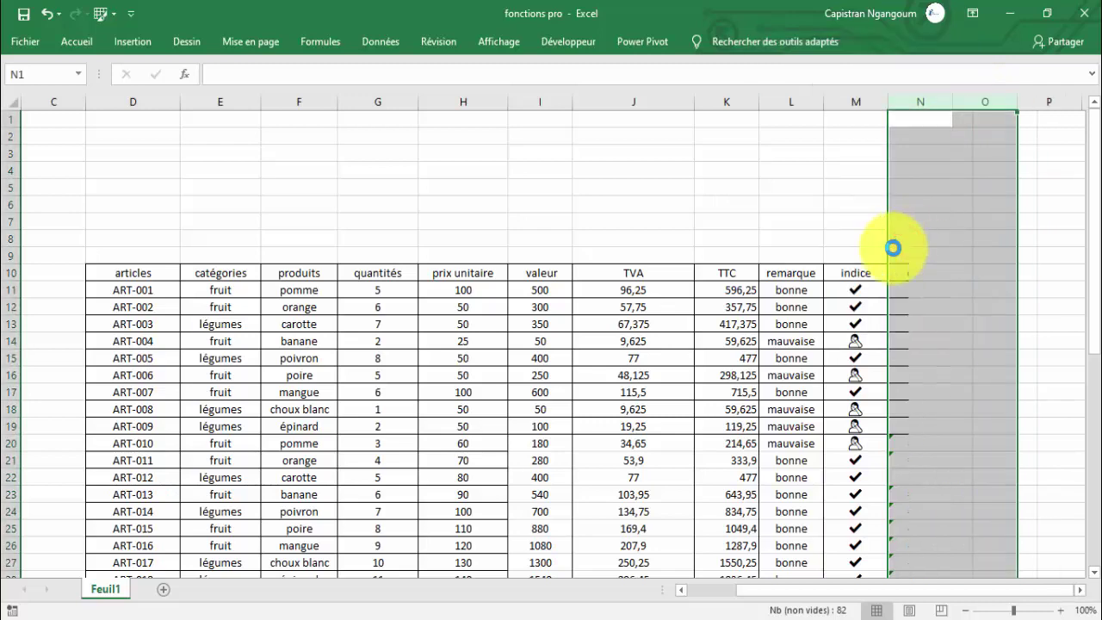
{"action": "left_click", "coordinate": [714, 249]}
{"action": "left_click", "coordinate": [433, 359]}
{"action": "scroll", "coordinate": [655, 375], "scroll_direction": "down", "scroll_amount": 2}
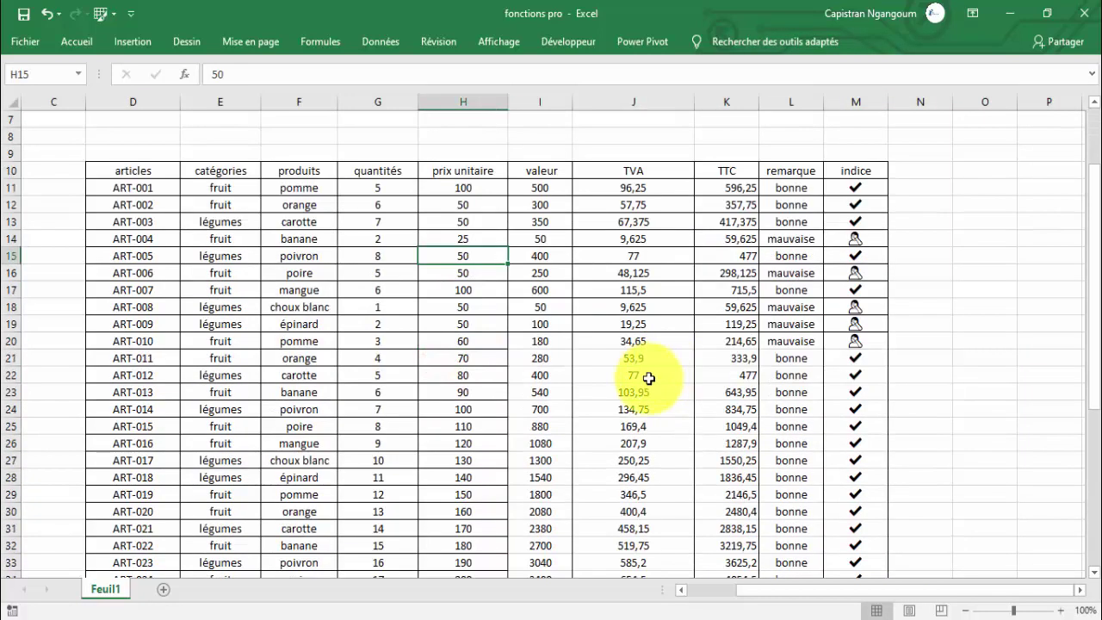
{"action": "left_click", "coordinate": [635, 360]}
{"action": "left_click", "coordinate": [555, 353]}
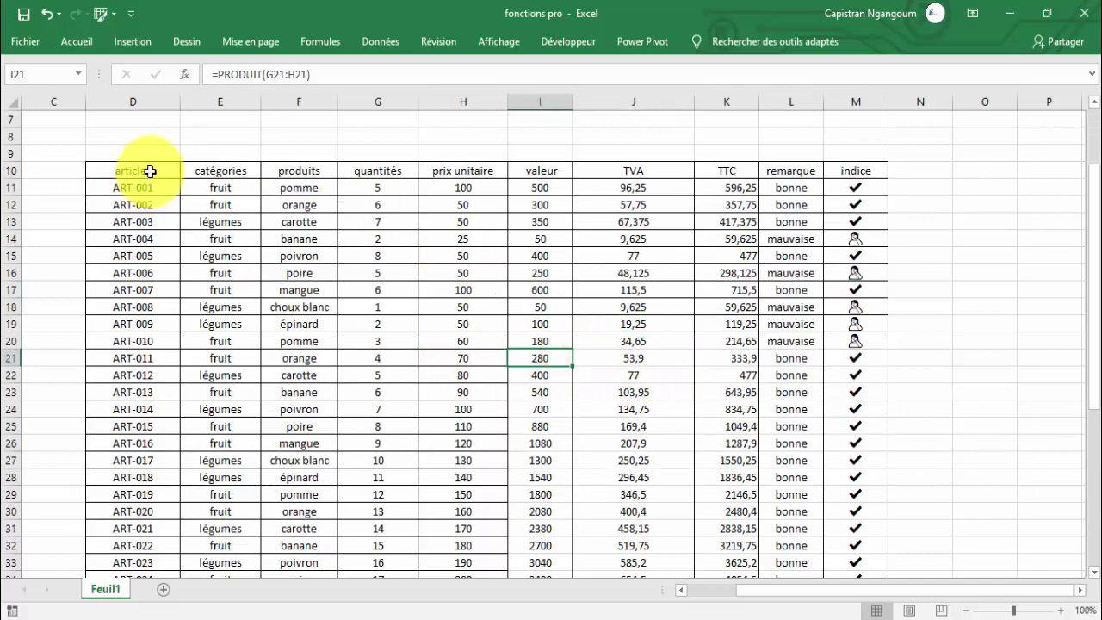
Step: Remove all borders from the articles table, range D10:M50
{"action": "left_click_drag", "start_coordinate": [150, 171], "coordinate": [847, 546]}
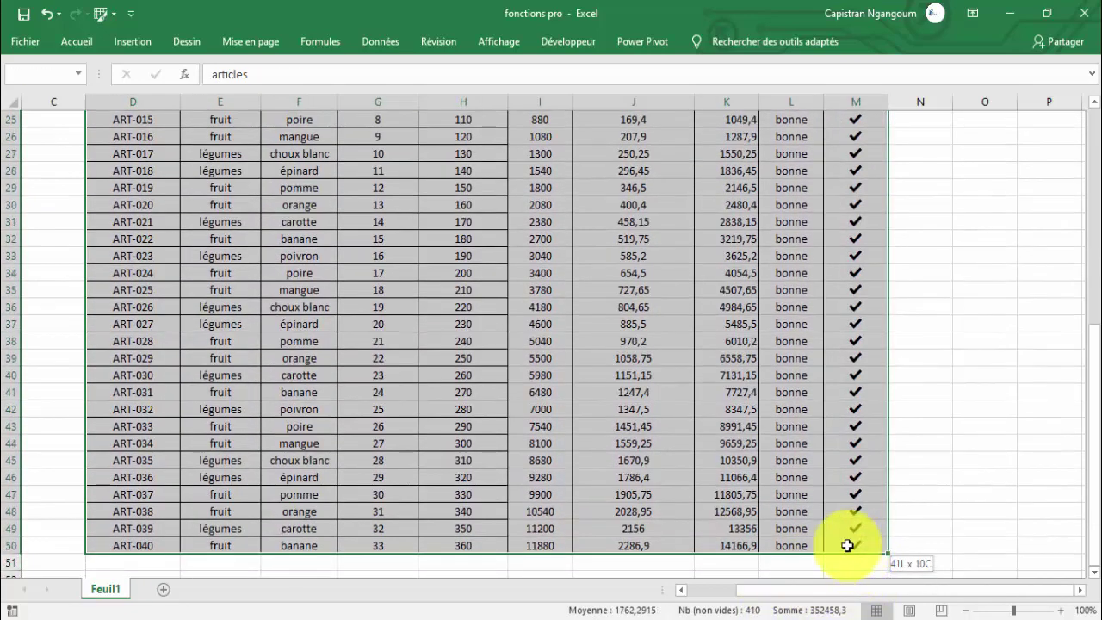
{"action": "scroll", "coordinate": [775, 500], "scroll_direction": "up", "scroll_amount": 8}
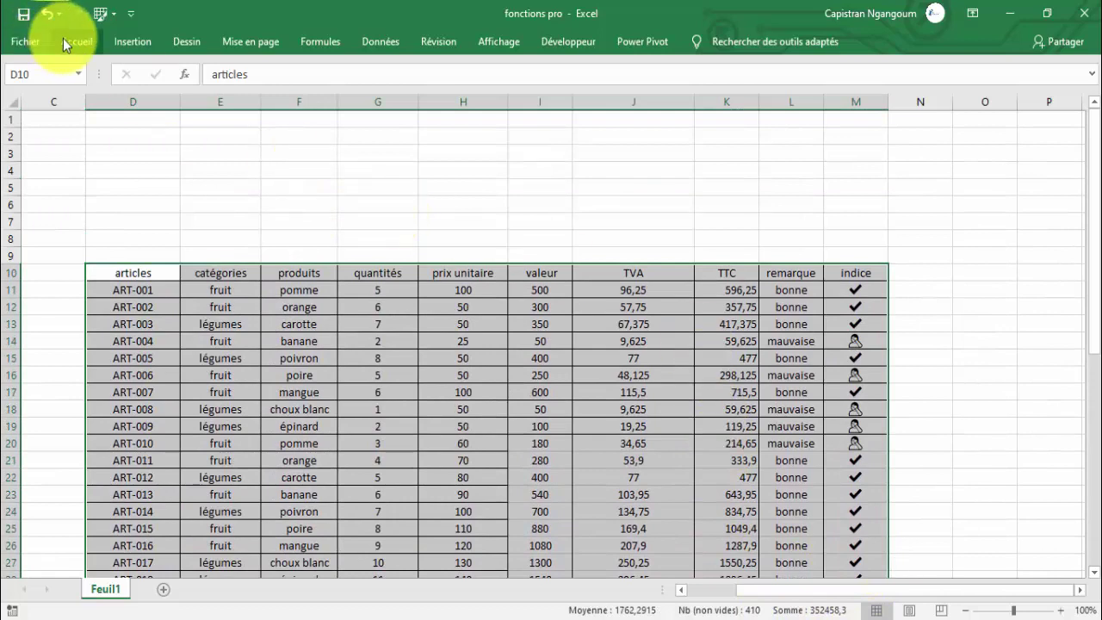
{"action": "left_click", "coordinate": [63, 38]}
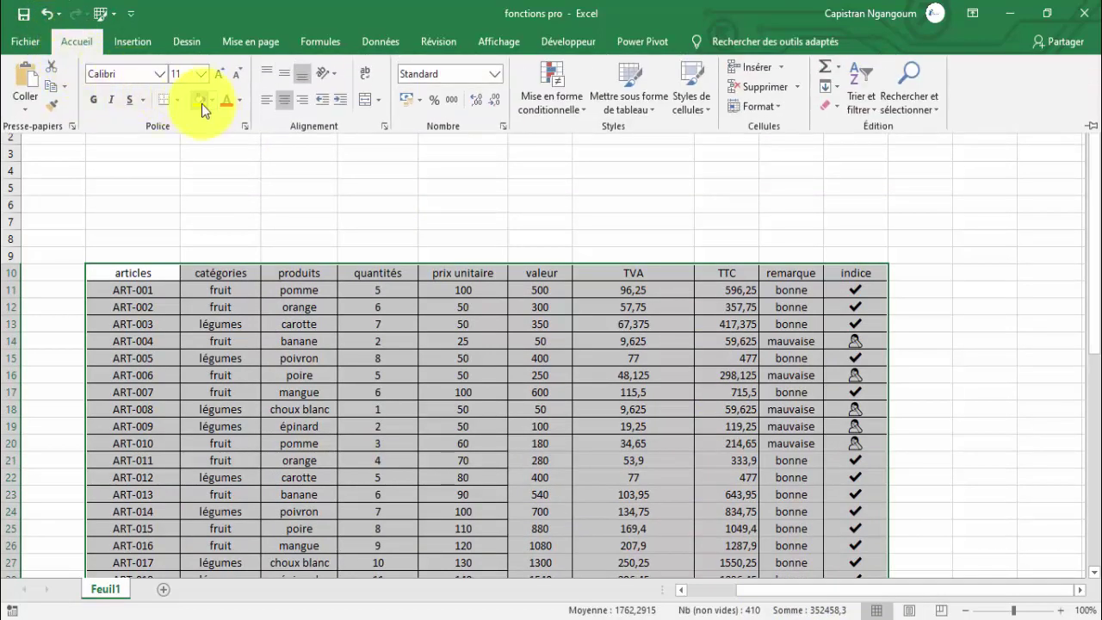
{"action": "left_click", "coordinate": [179, 100]}
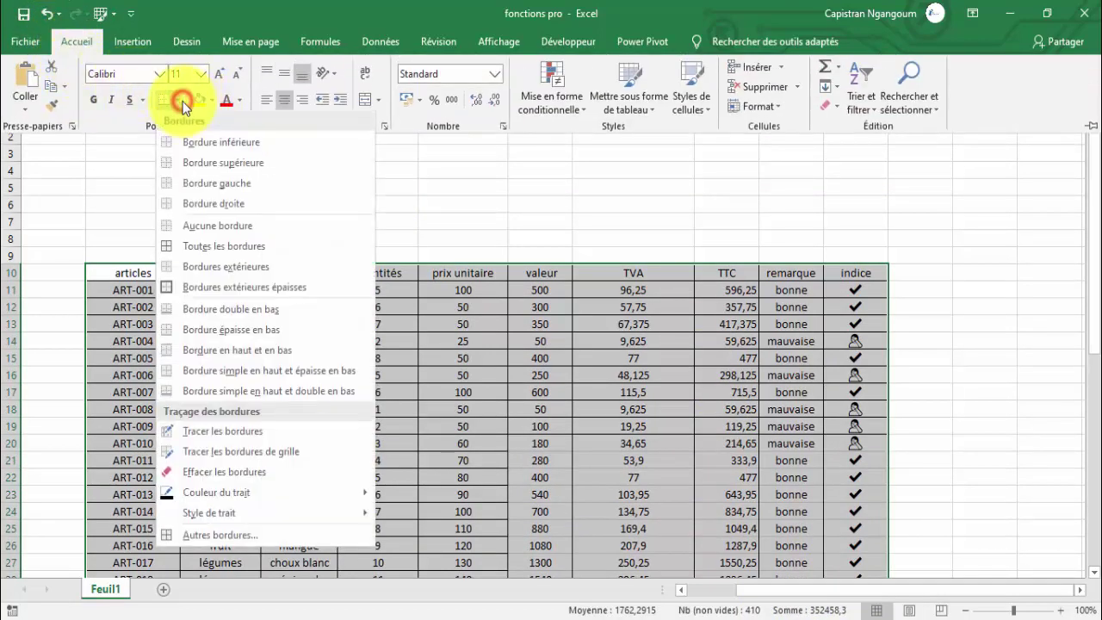
{"action": "left_click", "coordinate": [241, 230]}
{"action": "left_click", "coordinate": [505, 224]}
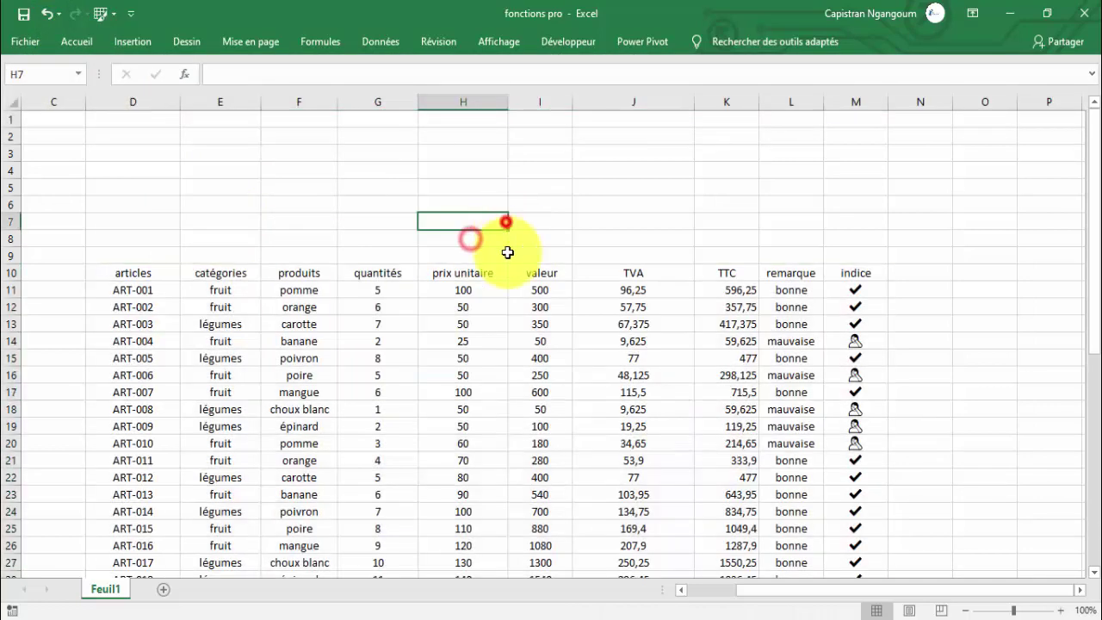
Step: Hide the worksheet gridlines
{"action": "left_click", "coordinate": [501, 42]}
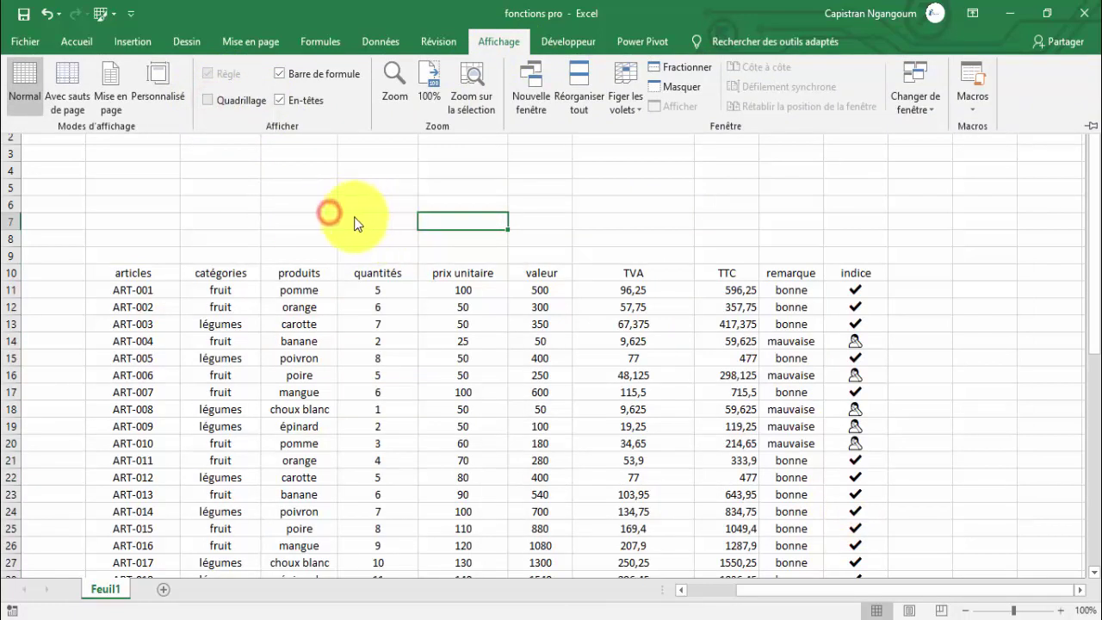
{"action": "left_click", "coordinate": [226, 101]}
{"action": "left_click", "coordinate": [473, 204]}
{"action": "left_click", "coordinate": [729, 238]}
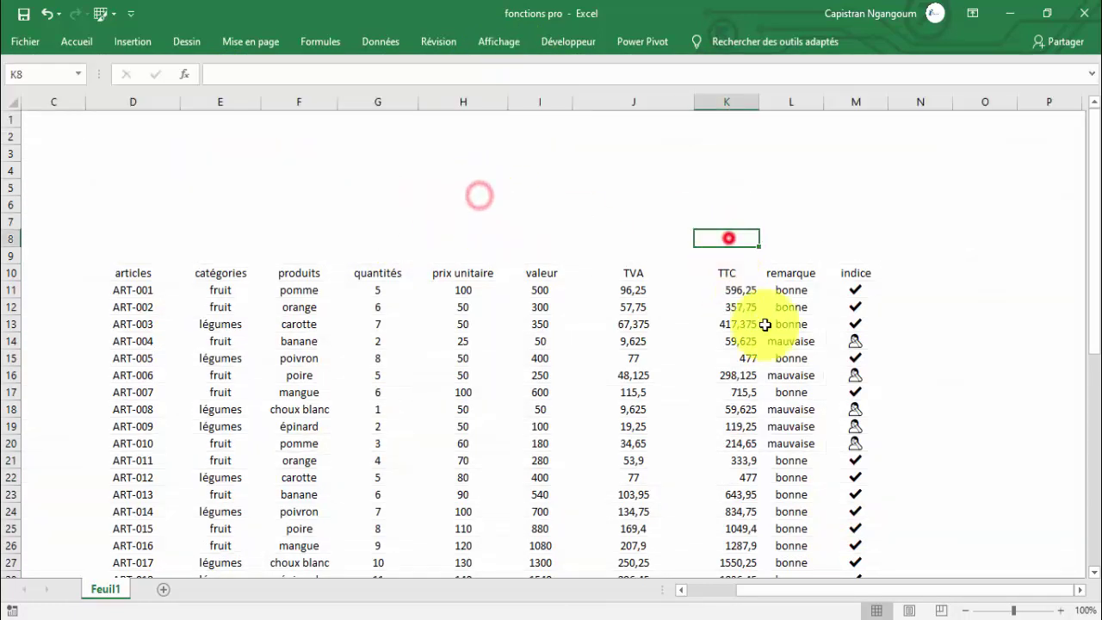
Step: Slightly widen columns G, H, I, K, L and M
{"action": "left_click", "coordinate": [968, 610]}
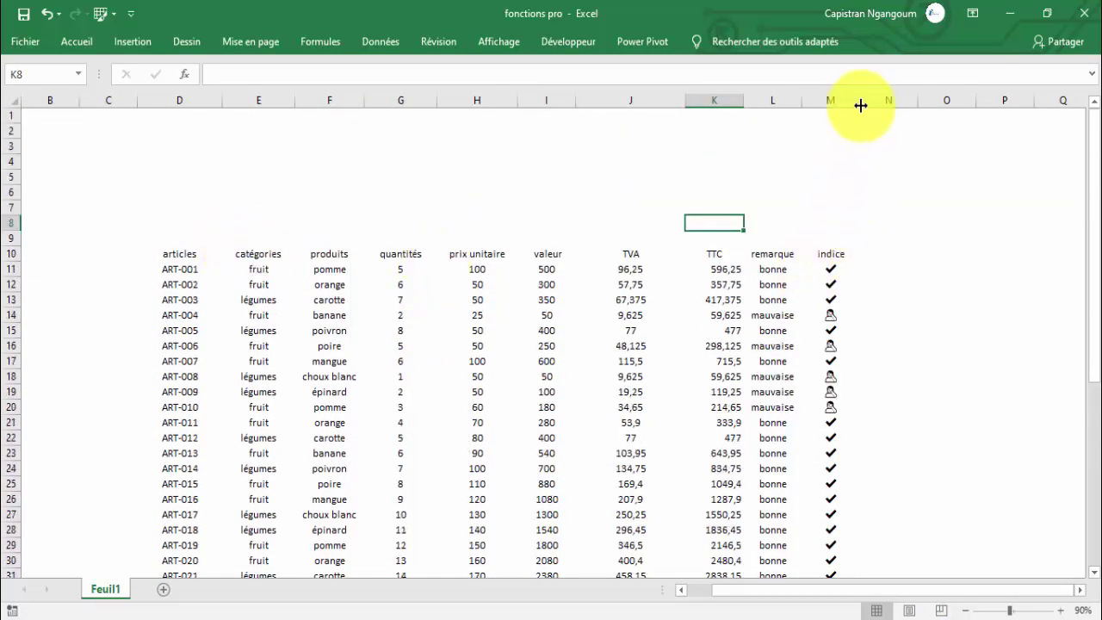
{"action": "left_click_drag", "start_coordinate": [870, 105], "coordinate": [684, 100]}
{"action": "left_click_drag", "start_coordinate": [575, 105], "coordinate": [586, 104]}
{"action": "left_click_drag", "start_coordinate": [518, 100], "coordinate": [530, 100]}
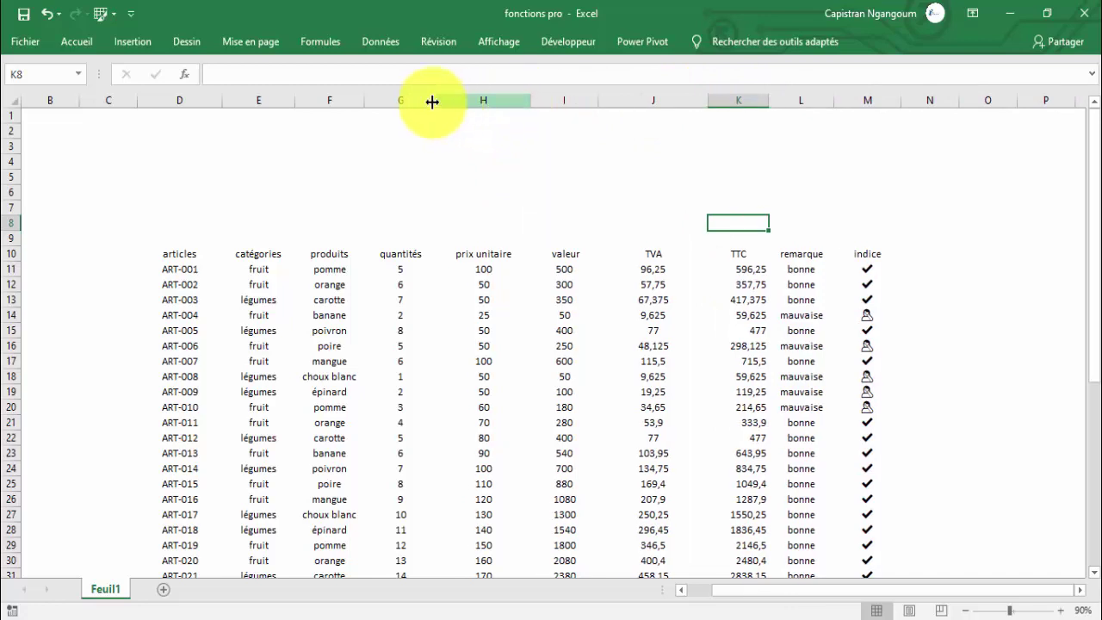
{"action": "left_click_drag", "start_coordinate": [430, 100], "coordinate": [443, 100]}
{"action": "left_click", "coordinate": [280, 278]}
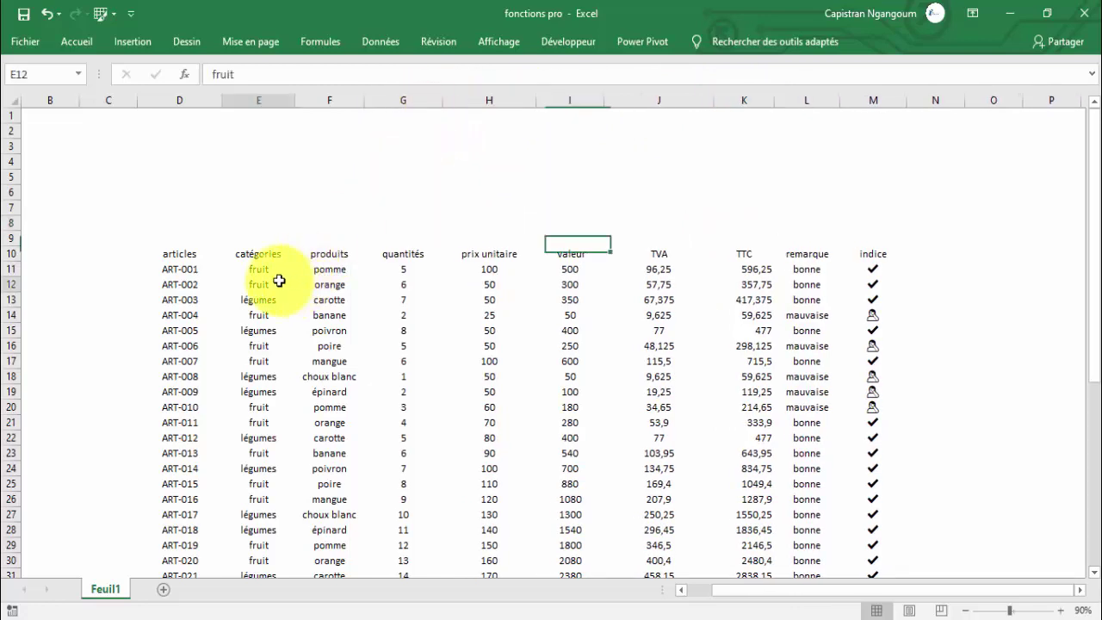
{"action": "left_click", "coordinate": [390, 288]}
{"action": "left_click", "coordinate": [542, 343]}
{"action": "left_click", "coordinate": [696, 343]}
{"action": "left_click", "coordinate": [377, 363]}
{"action": "left_click", "coordinate": [493, 337]}
{"action": "left_click", "coordinate": [409, 380]}
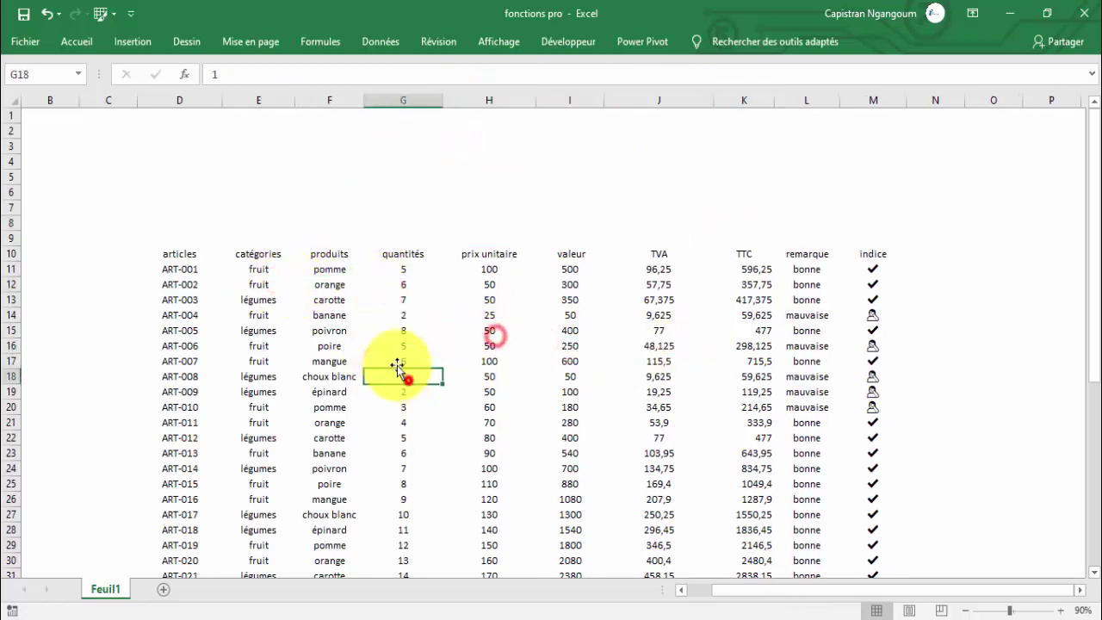
{"action": "left_click", "coordinate": [378, 322]}
{"action": "left_click", "coordinate": [479, 322]}
{"action": "left_click", "coordinate": [600, 322]}
{"action": "left_click", "coordinate": [530, 367]}
{"action": "left_click", "coordinate": [436, 350]}
{"action": "left_click", "coordinate": [460, 311]}
{"action": "left_click", "coordinate": [423, 365]}
{"action": "left_click", "coordinate": [531, 379]}
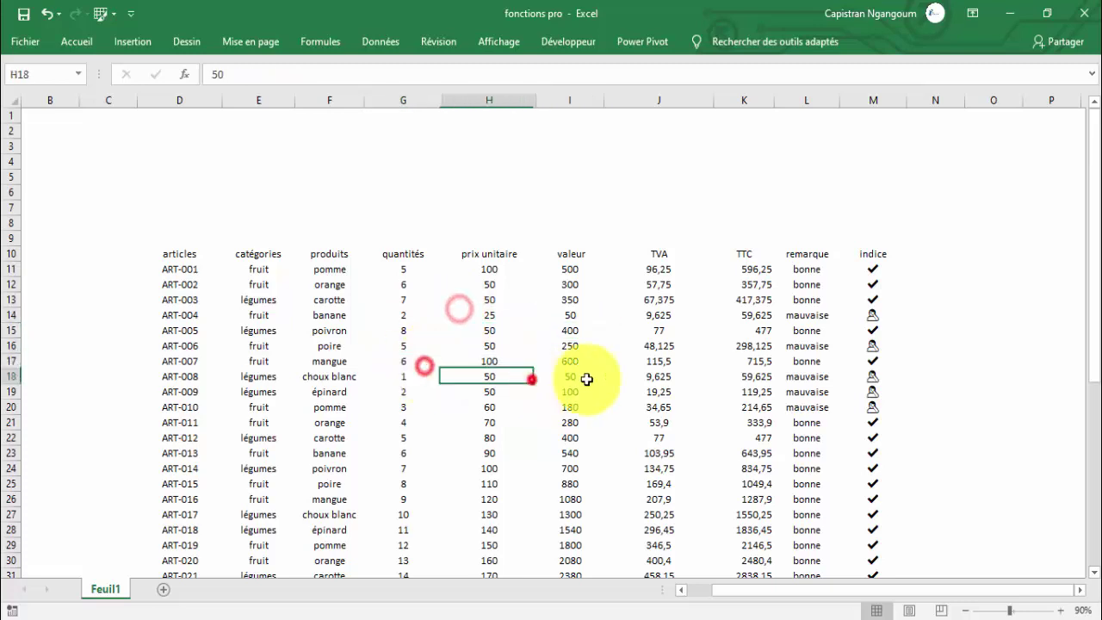
{"action": "left_click", "coordinate": [638, 367]}
{"action": "left_click", "coordinate": [361, 364]}
{"action": "left_click", "coordinate": [459, 365]}
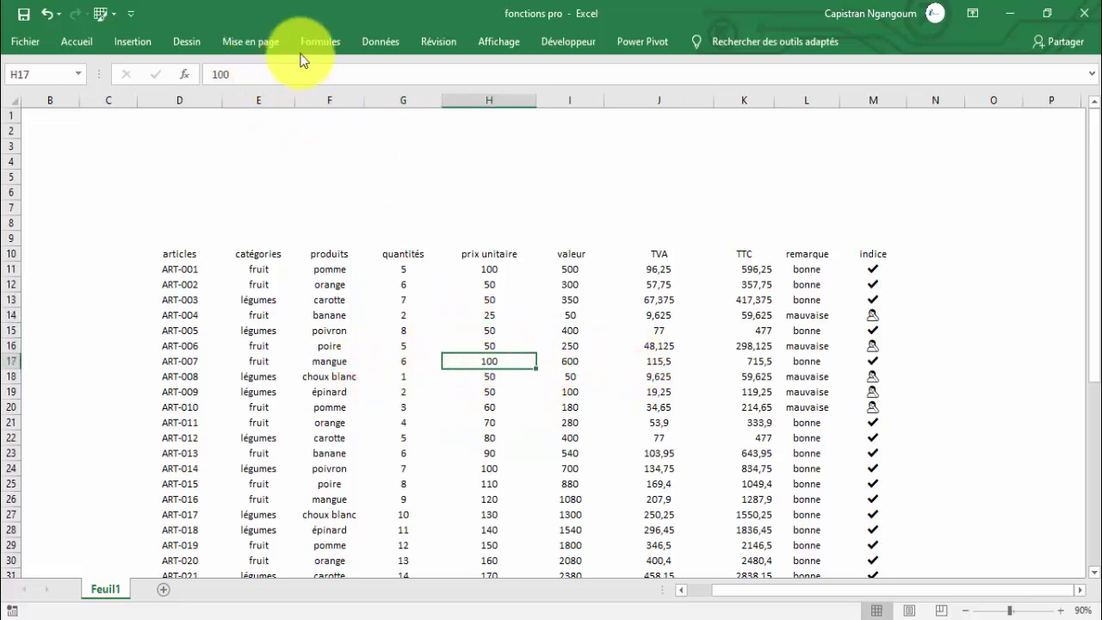
Step: Convert the range D10:M50 into an Excel table with headers
{"action": "left_click", "coordinate": [128, 41]}
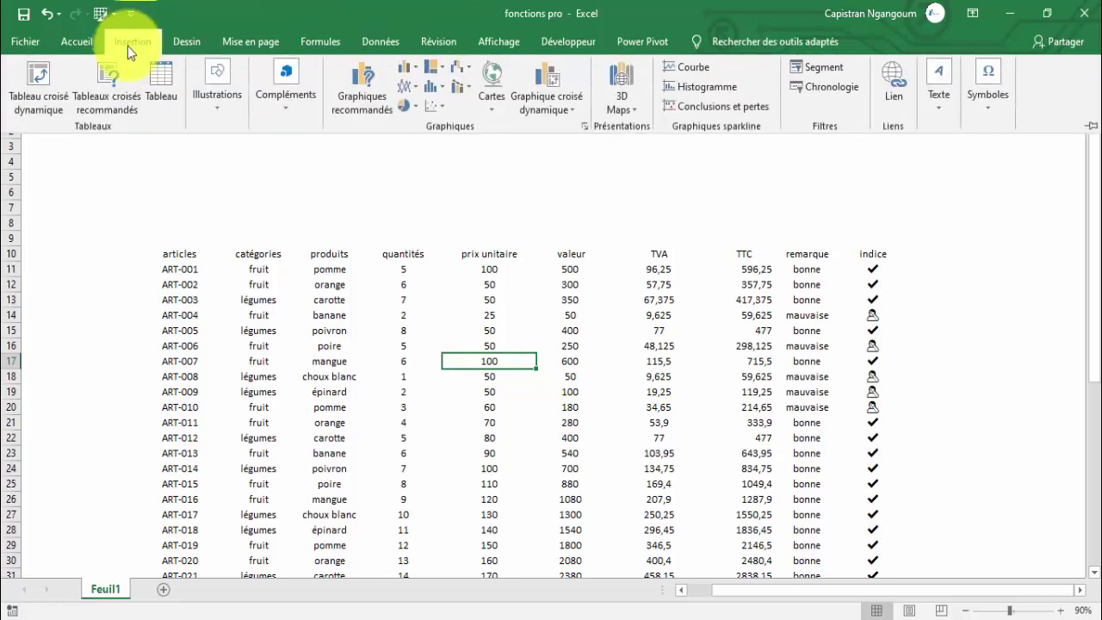
{"action": "left_click", "coordinate": [161, 79]}
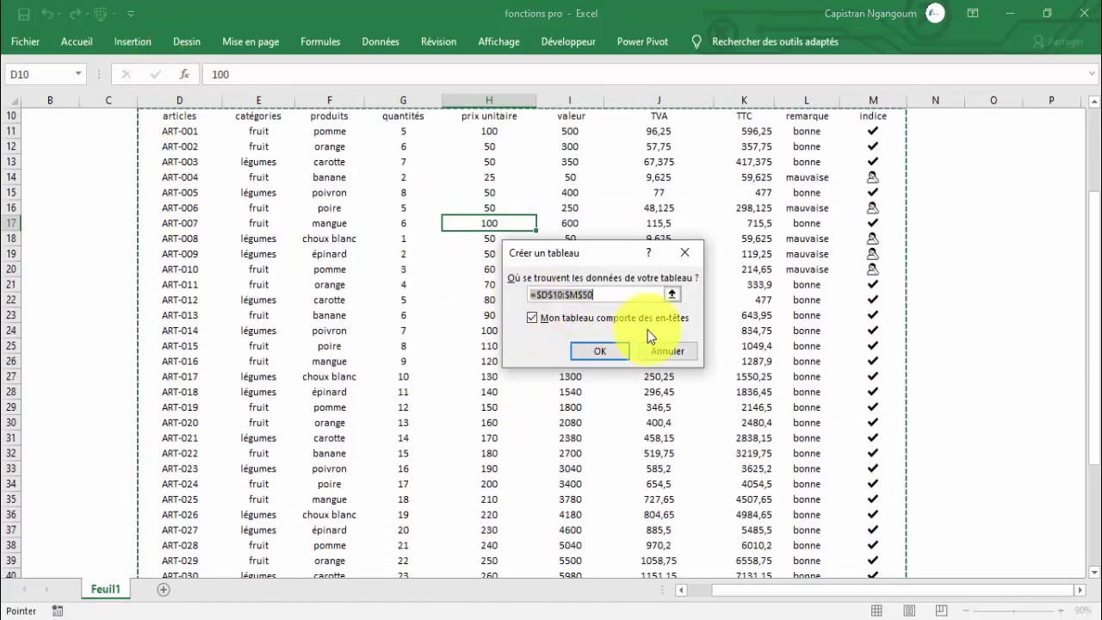
{"action": "left_click", "coordinate": [600, 351]}
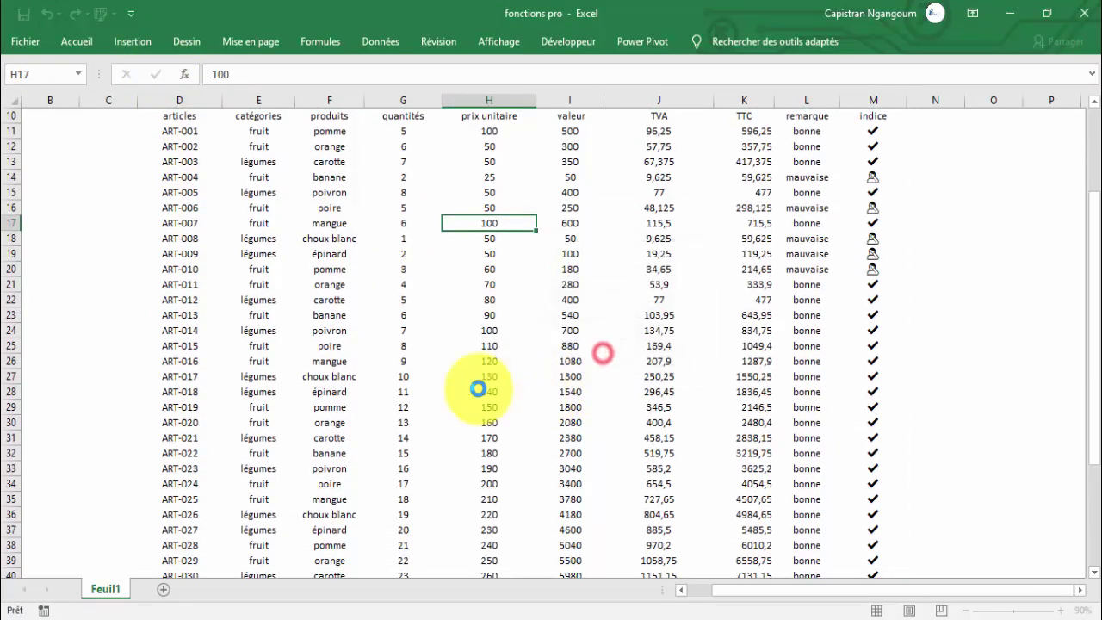
{"action": "left_click", "coordinate": [465, 244]}
{"action": "scroll", "coordinate": [465, 245], "scroll_direction": "down", "scroll_amount": 3}
{"action": "scroll", "coordinate": [465, 247], "scroll_direction": "up", "scroll_amount": 6}
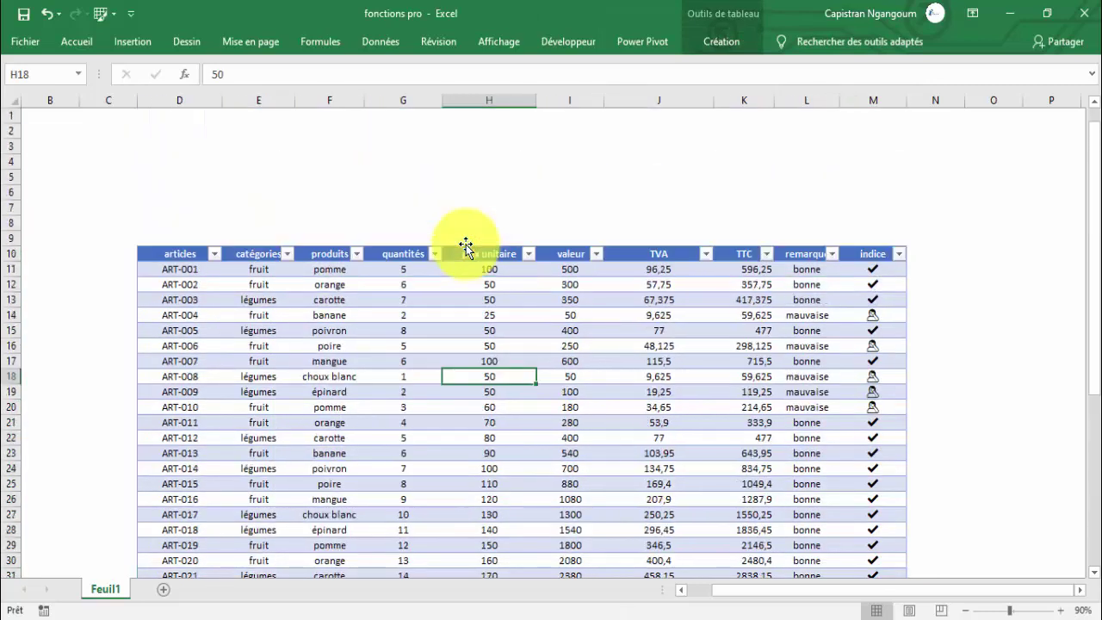
{"action": "scroll", "coordinate": [610, 278], "scroll_direction": "down", "scroll_amount": 1}
{"action": "scroll", "coordinate": [609, 291], "scroll_direction": "up", "scroll_amount": 1}
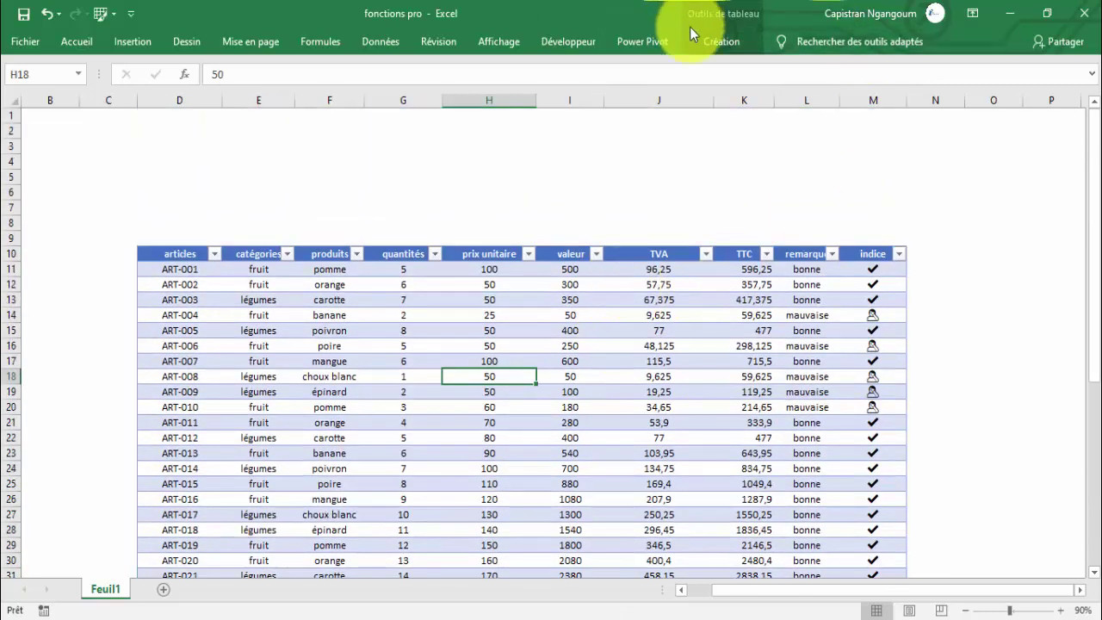
Step: Browse the available table styles and apply the orange style with an orange header row and light orange banded rows
{"action": "left_click", "coordinate": [556, 315]}
{"action": "left_click", "coordinate": [657, 347]}
{"action": "left_click", "coordinate": [545, 359]}
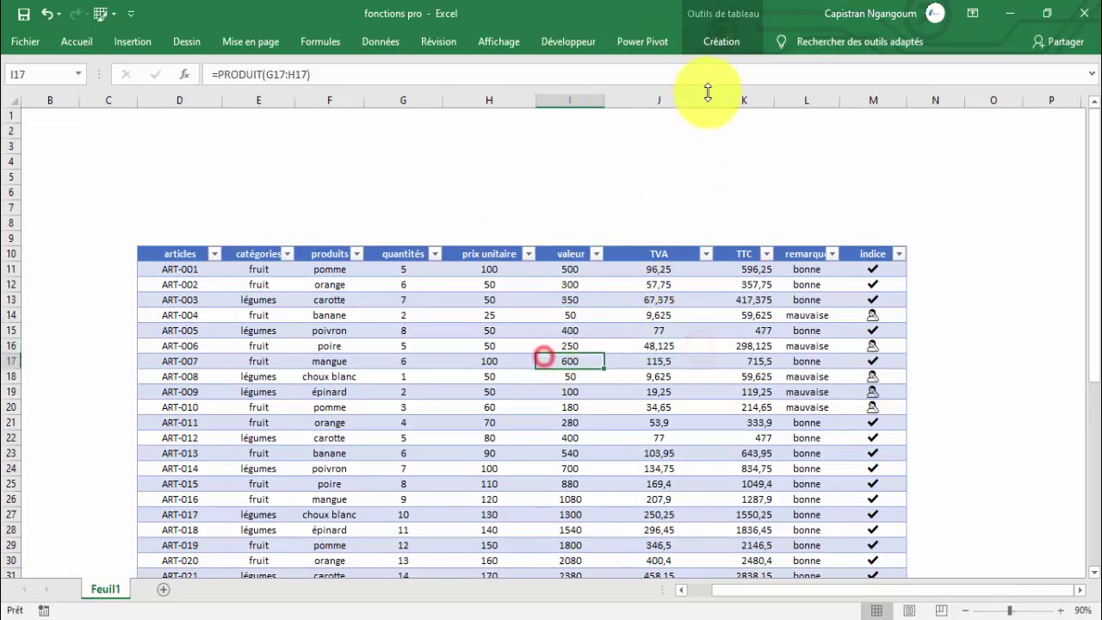
{"action": "left_click", "coordinate": [723, 39]}
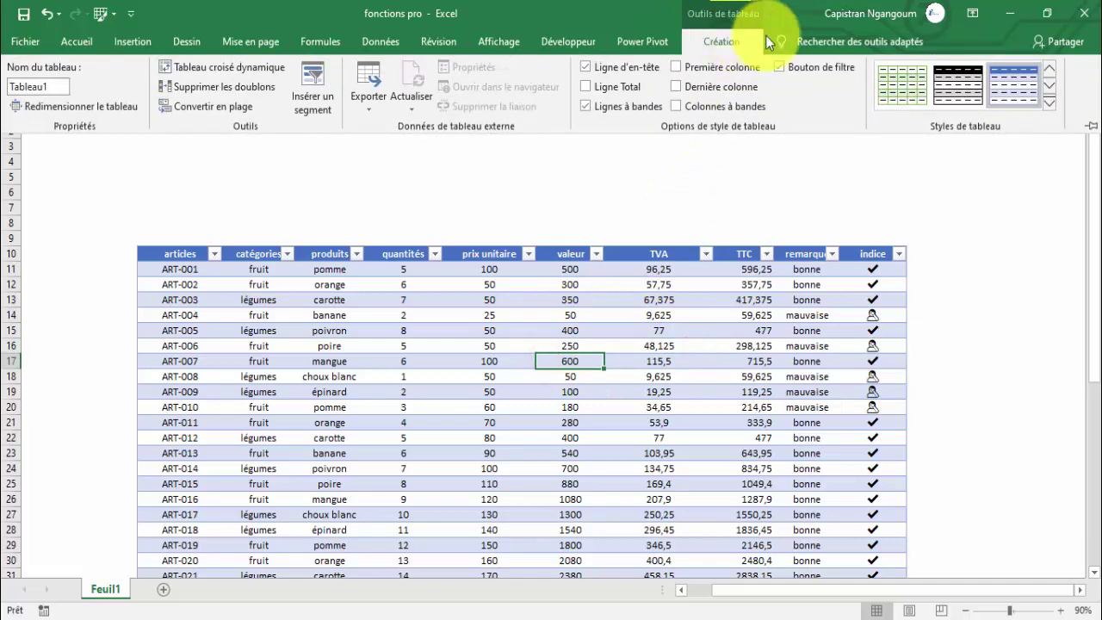
{"action": "left_click", "coordinate": [1052, 86]}
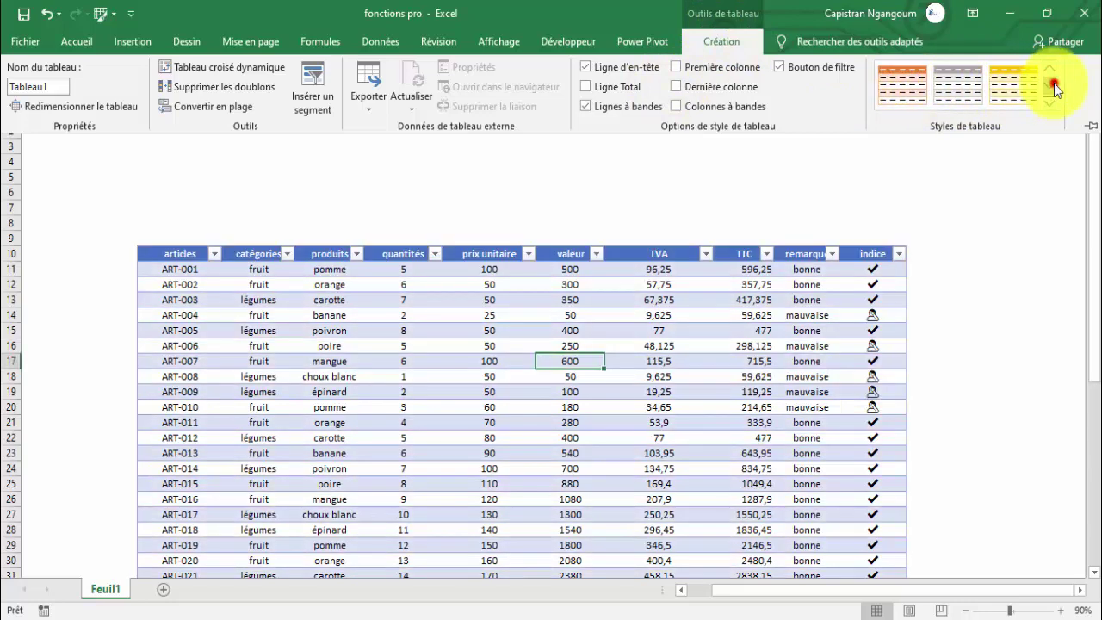
{"action": "left_click", "coordinate": [1050, 86]}
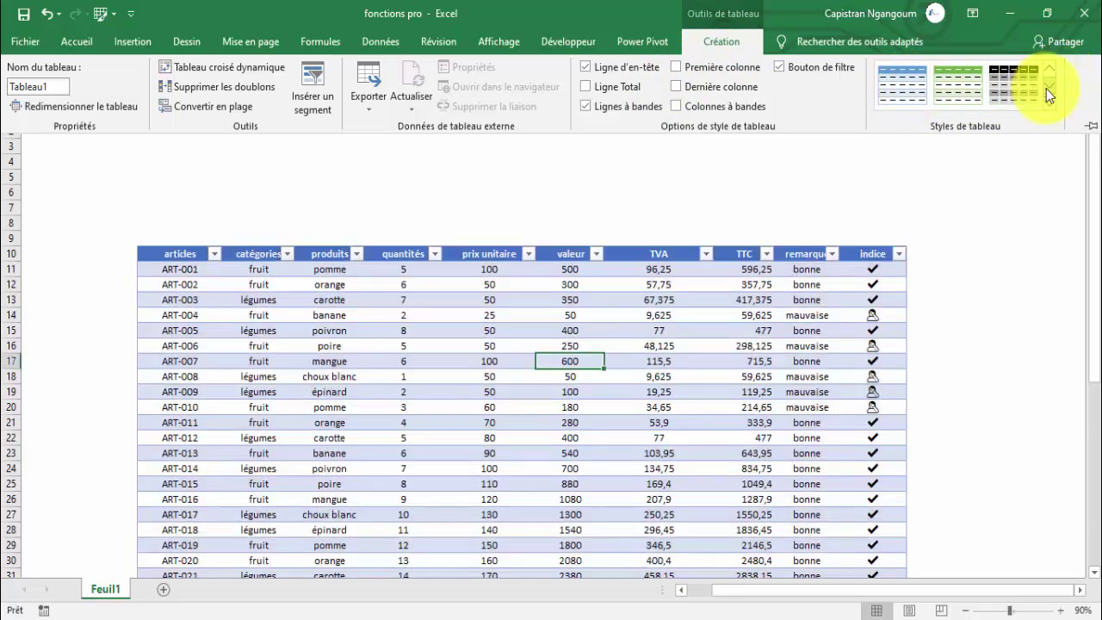
{"action": "left_click", "coordinate": [1050, 86]}
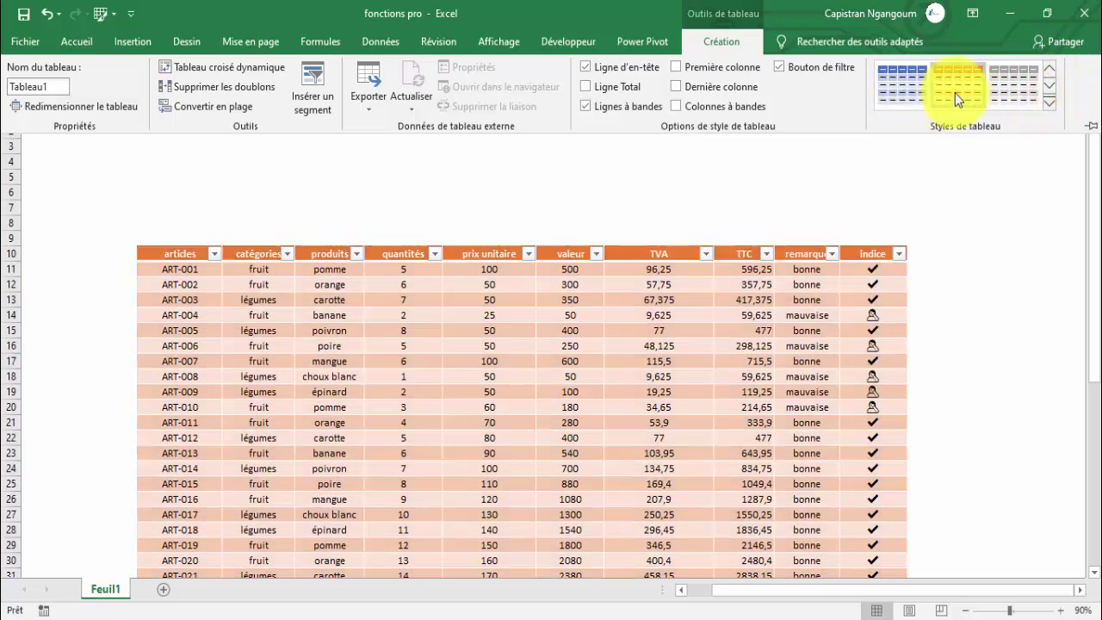
{"action": "left_click", "coordinate": [1048, 86]}
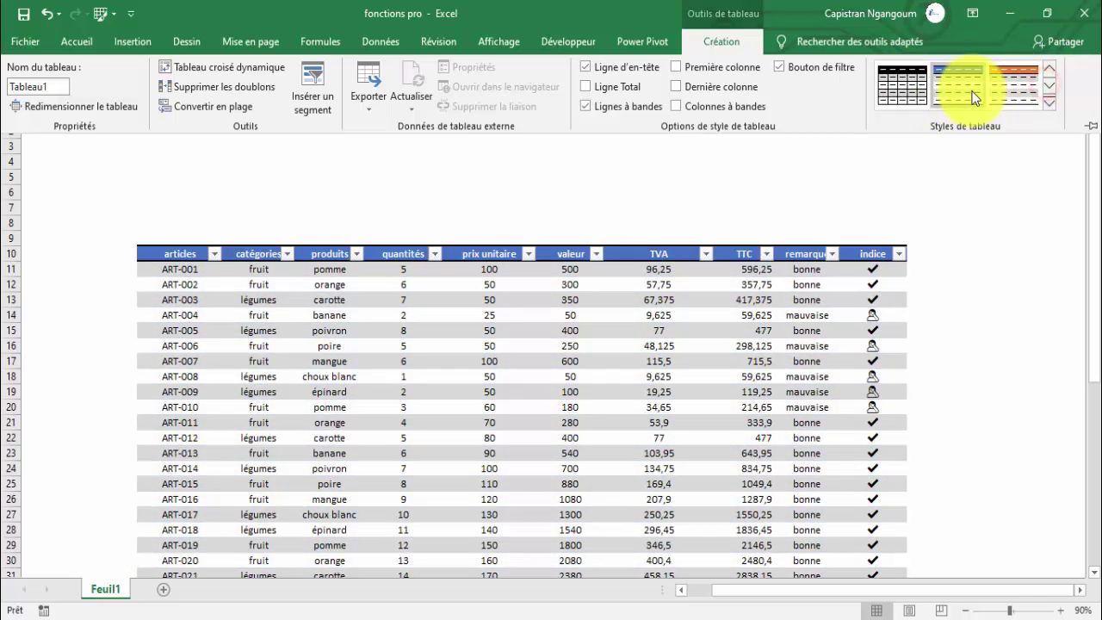
{"action": "left_click", "coordinate": [1051, 86]}
{"action": "left_click", "coordinate": [1051, 85]}
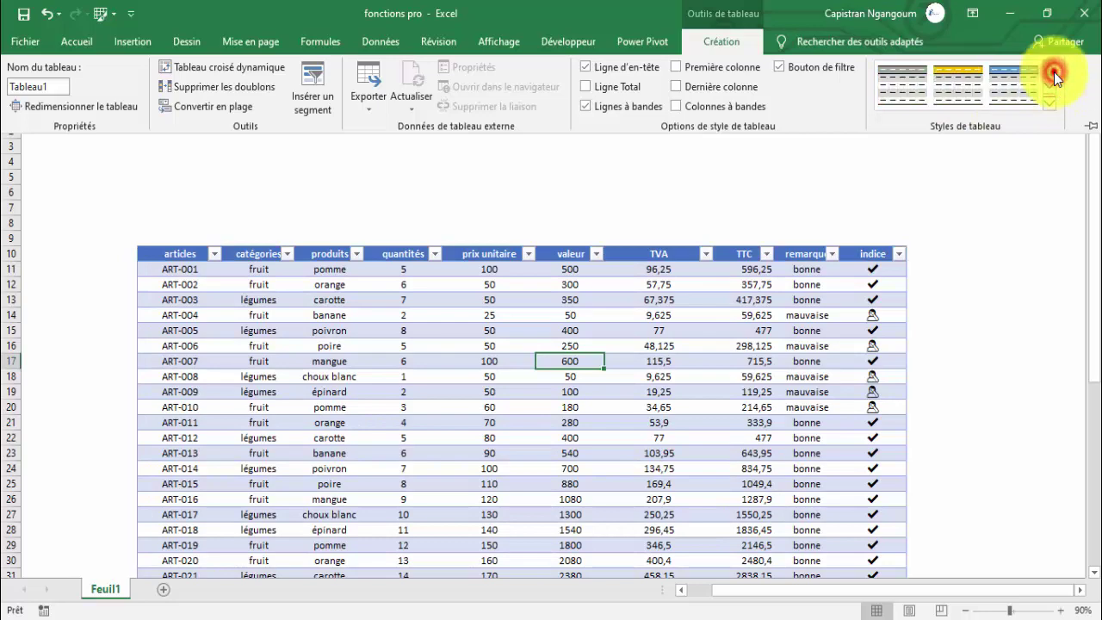
{"action": "left_click", "coordinate": [1052, 83]}
{"action": "left_click", "coordinate": [1052, 83]}
{"action": "left_click", "coordinate": [1052, 83]}
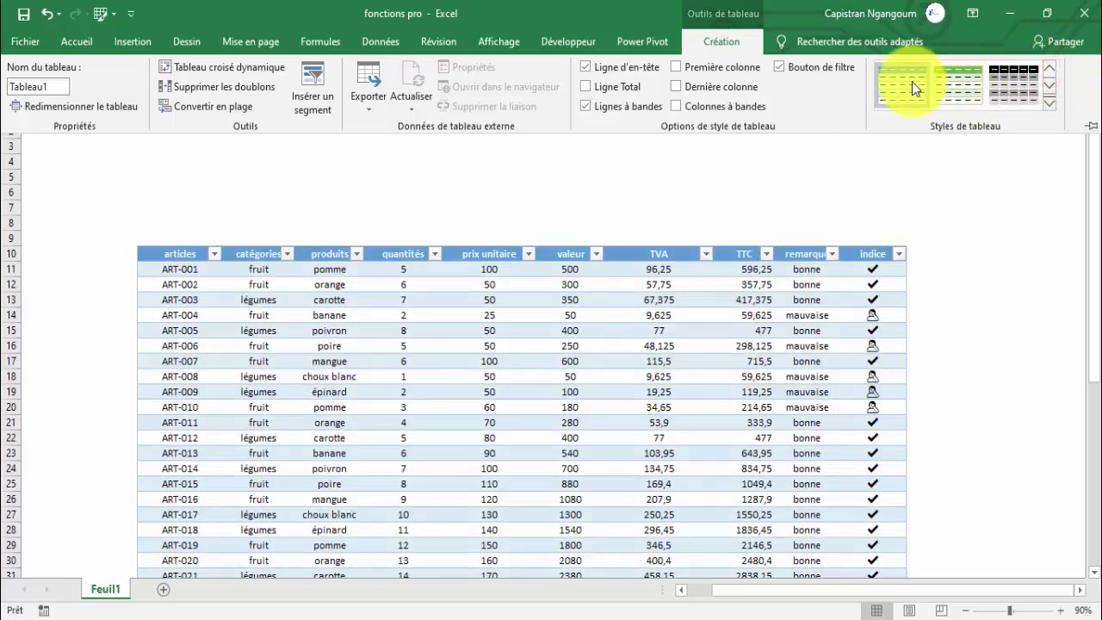
{"action": "left_click", "coordinate": [1051, 68]}
{"action": "left_click", "coordinate": [1051, 68]}
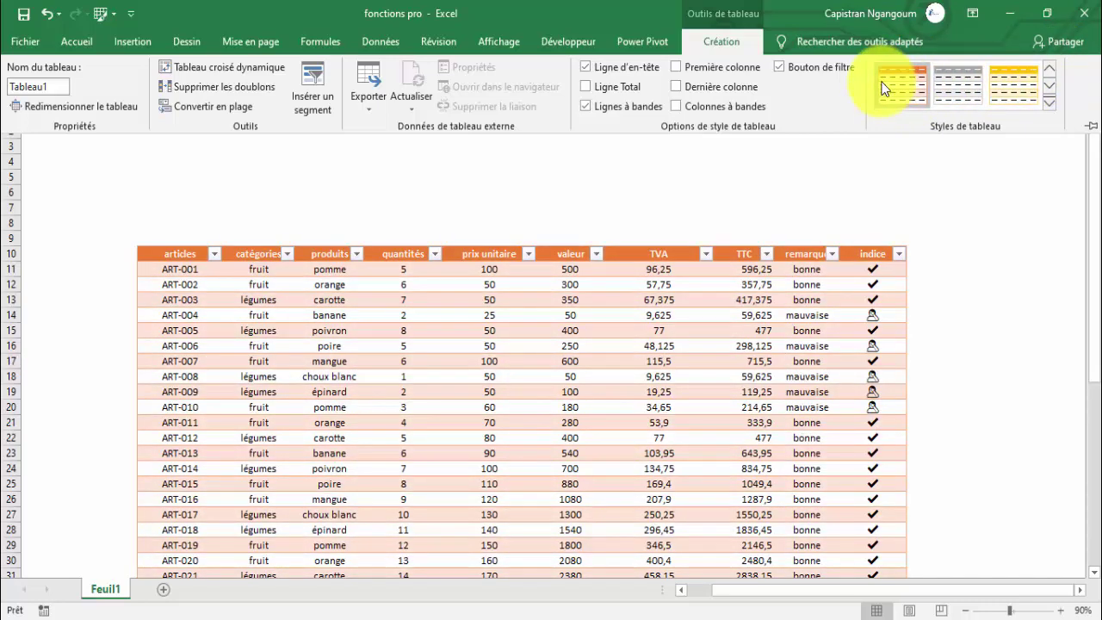
{"action": "left_click", "coordinate": [885, 86]}
{"action": "left_click", "coordinate": [430, 204]}
{"action": "left_click", "coordinate": [370, 425]}
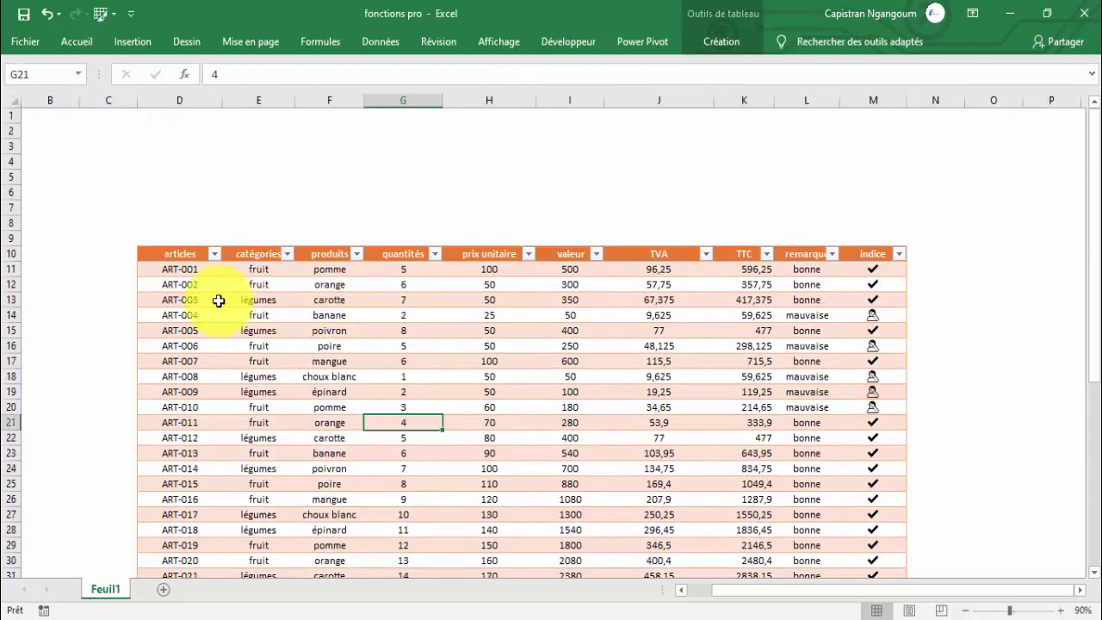
{"action": "left_click_drag", "start_coordinate": [216, 299], "coordinate": [225, 300]}
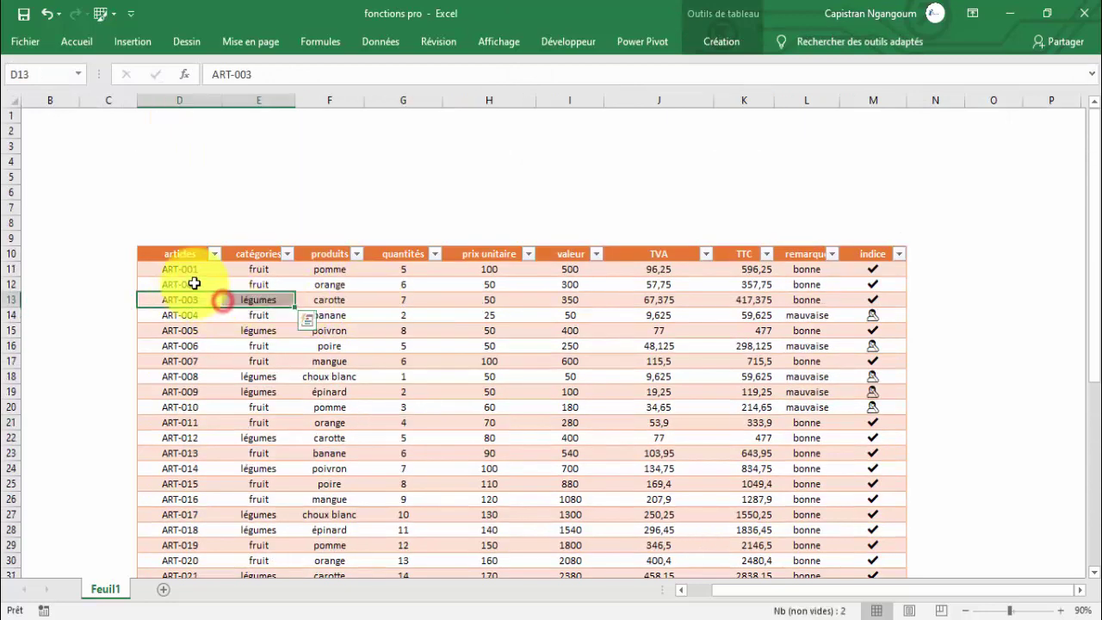
{"action": "left_click_drag", "start_coordinate": [177, 270], "coordinate": [490, 376]}
{"action": "left_click", "coordinate": [570, 376]}
{"action": "scroll", "coordinate": [593, 182], "scroll_direction": "down", "scroll_amount": 1}
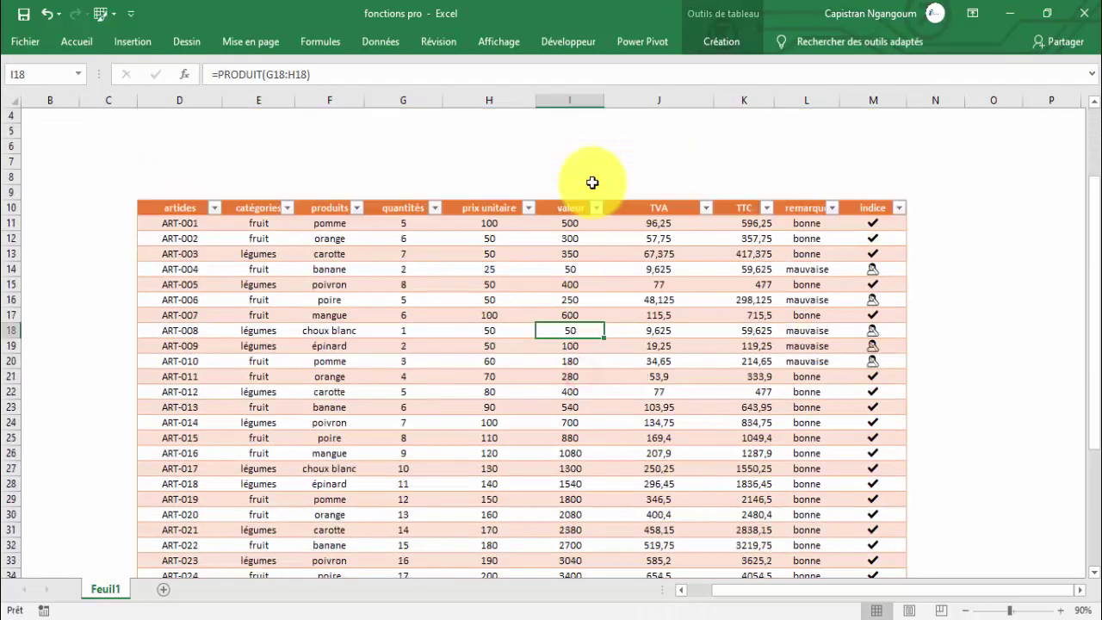
{"action": "scroll", "coordinate": [593, 183], "scroll_direction": "up", "scroll_amount": 1}
Step: Slightly widen the valeur column, column I
{"action": "left_click_drag", "start_coordinate": [605, 100], "coordinate": [608, 100]}
{"action": "left_click", "coordinate": [443, 297]}
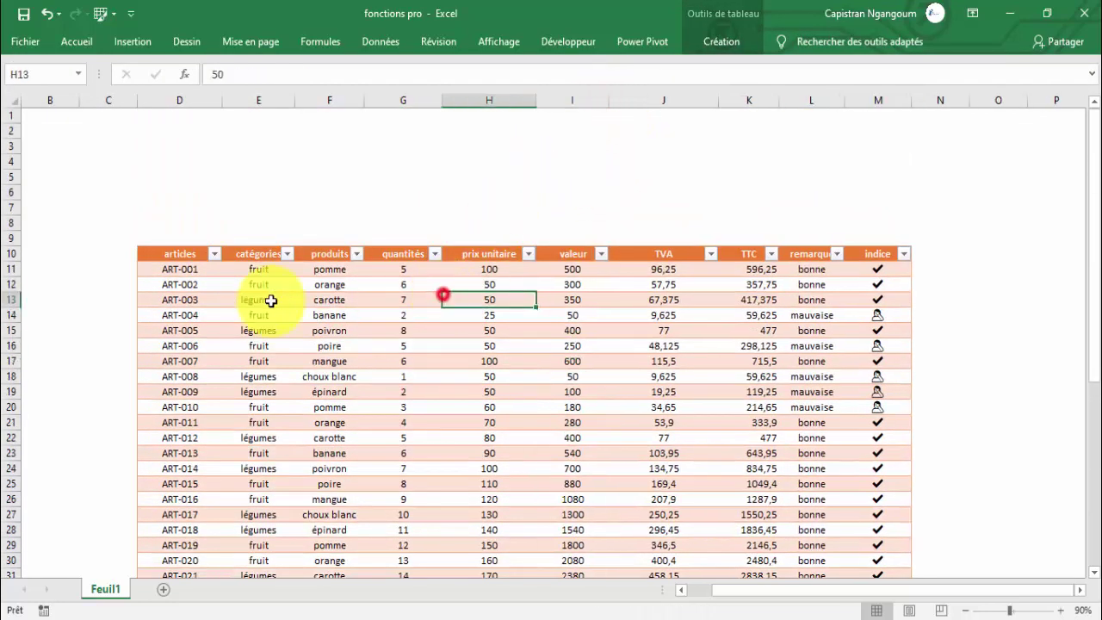
{"action": "left_click", "coordinate": [374, 298]}
Step: Look over the formatted table from its header down to the last row, ART-040
{"action": "scroll", "coordinate": [351, 332], "scroll_direction": "down", "scroll_amount": 8}
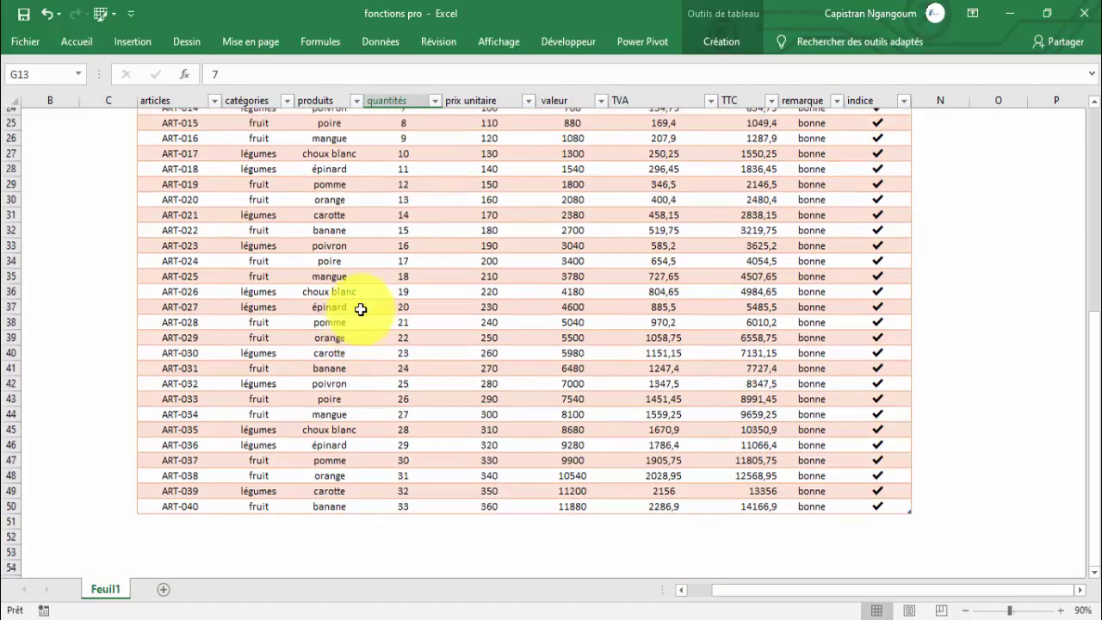
{"action": "scroll", "coordinate": [361, 309], "scroll_direction": "up", "scroll_amount": 4}
{"action": "left_click", "coordinate": [635, 283]}
{"action": "left_click", "coordinate": [401, 316]}
{"action": "scroll", "coordinate": [333, 287], "scroll_direction": "up", "scroll_amount": 4}
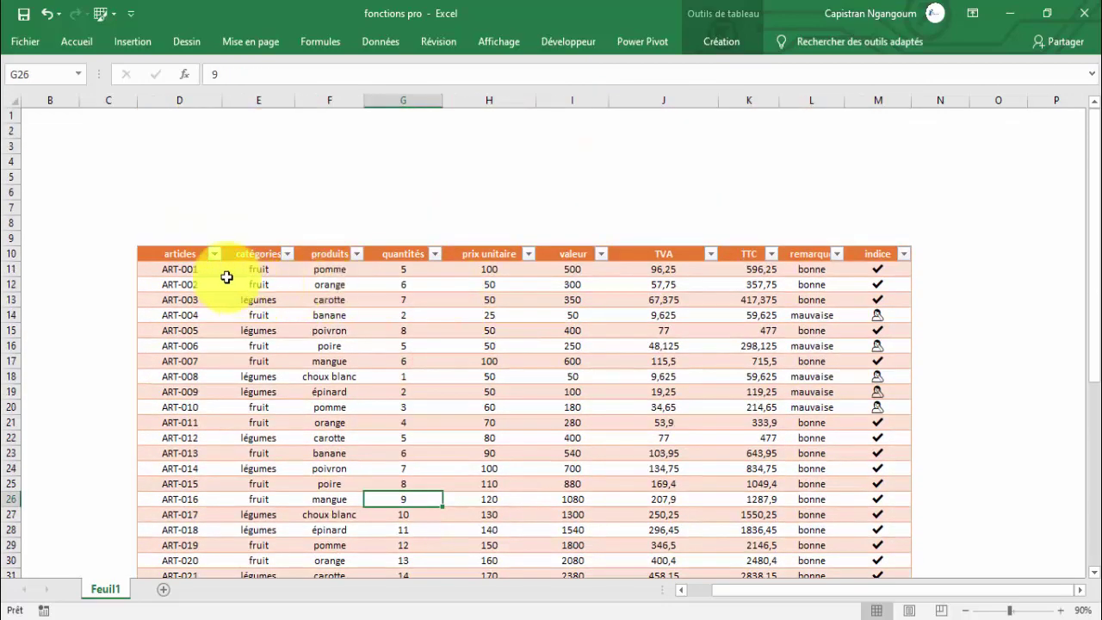
{"action": "left_click_drag", "start_coordinate": [181, 269], "coordinate": [814, 514]}
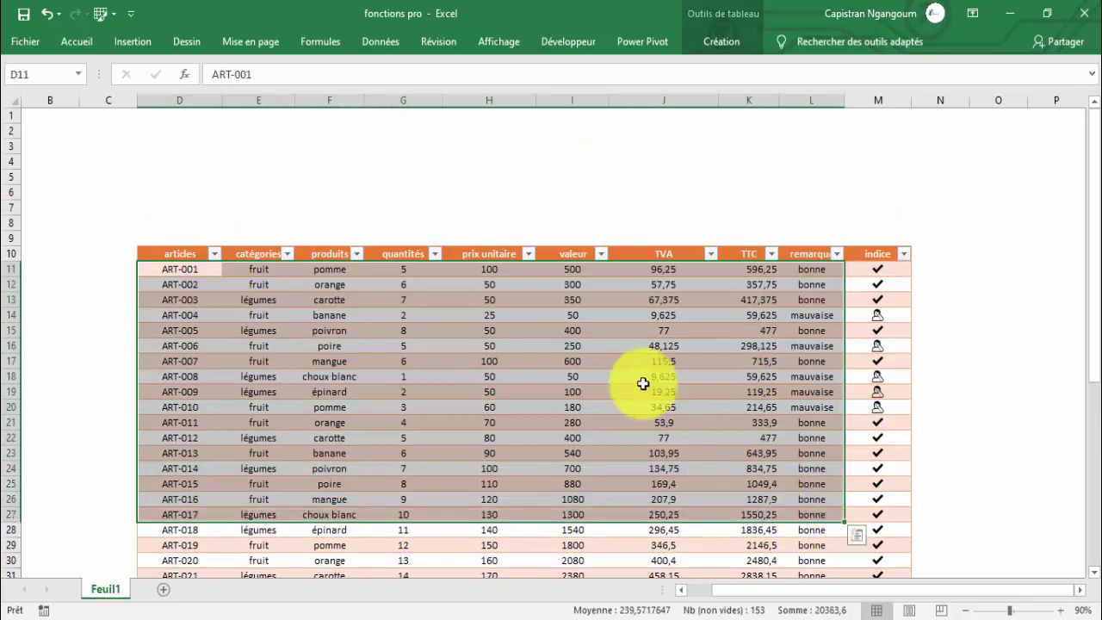
{"action": "left_click", "coordinate": [626, 344]}
{"action": "left_click", "coordinate": [410, 319]}
{"action": "left_click_drag", "start_coordinate": [645, 317], "coordinate": [629, 325]}
{"action": "left_click", "coordinate": [463, 330]}
{"action": "left_click", "coordinate": [403, 311]}
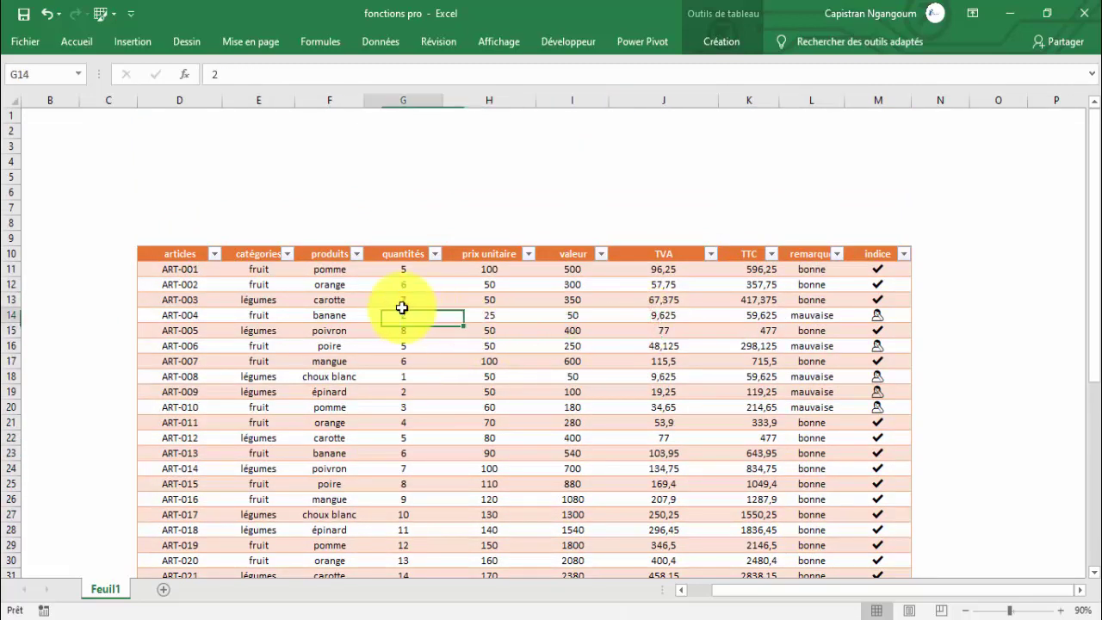
Step: Look through the produits column from ART-001 down to the last rows for repeated product names
{"action": "left_click", "coordinate": [330, 316]}
{"action": "left_click", "coordinate": [565, 331]}
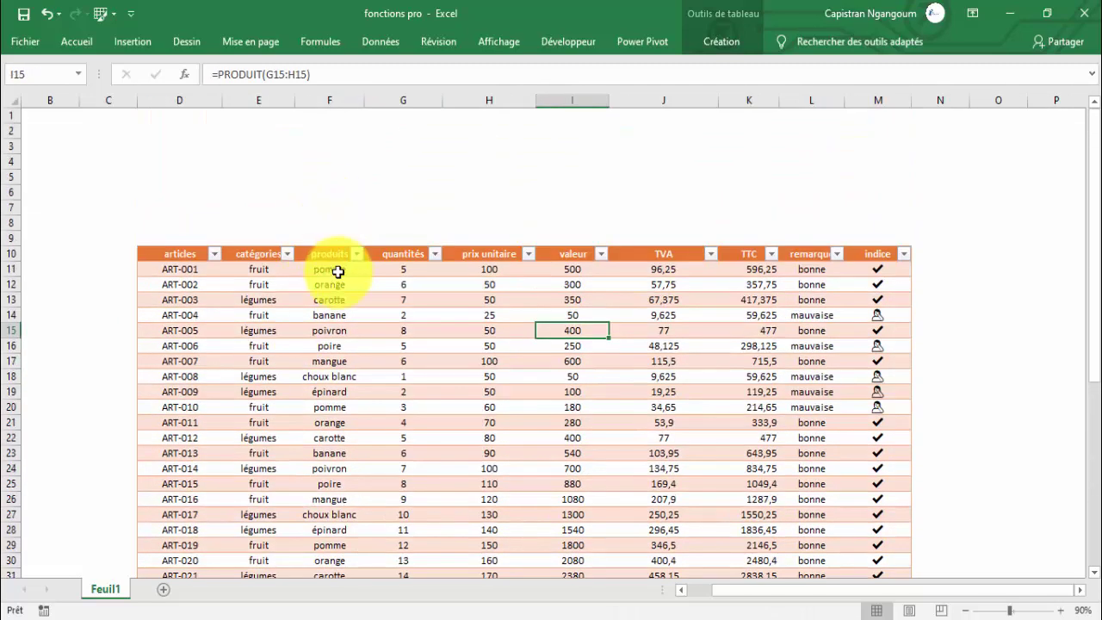
{"action": "left_click_drag", "start_coordinate": [337, 272], "coordinate": [340, 414]}
{"action": "scroll", "coordinate": [339, 414], "scroll_direction": "down", "scroll_amount": 3}
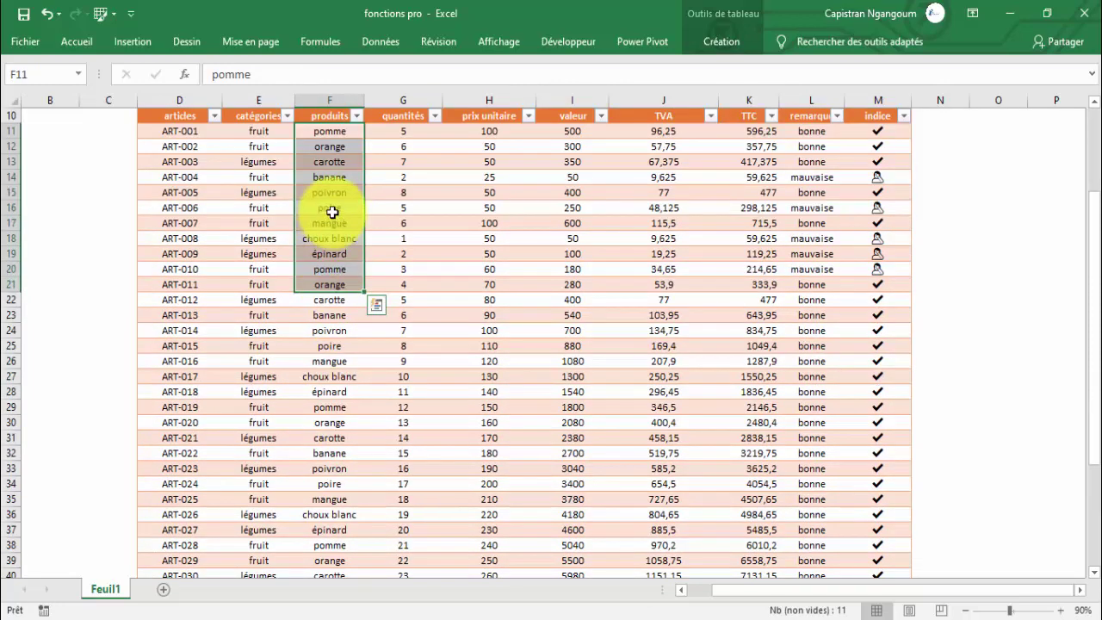
{"action": "left_click_drag", "start_coordinate": [332, 211], "coordinate": [342, 396]}
{"action": "scroll", "coordinate": [334, 327], "scroll_direction": "down", "scroll_amount": 4}
{"action": "left_click_drag", "start_coordinate": [323, 242], "coordinate": [328, 352]}
{"action": "scroll", "coordinate": [338, 311], "scroll_direction": "down", "scroll_amount": 1}
{"action": "scroll", "coordinate": [337, 311], "scroll_direction": "down", "scroll_amount": 4}
{"action": "scroll", "coordinate": [328, 253], "scroll_direction": "up", "scroll_amount": 11}
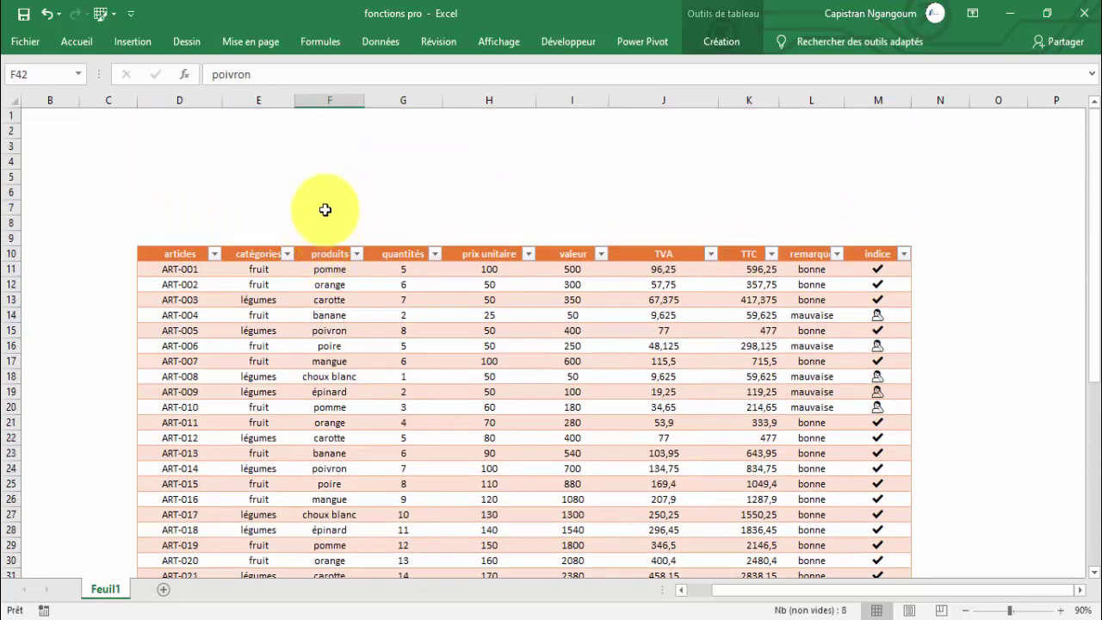
{"action": "left_click_drag", "start_coordinate": [330, 274], "coordinate": [336, 461]}
{"action": "scroll", "coordinate": [336, 414], "scroll_direction": "up", "scroll_amount": 6}
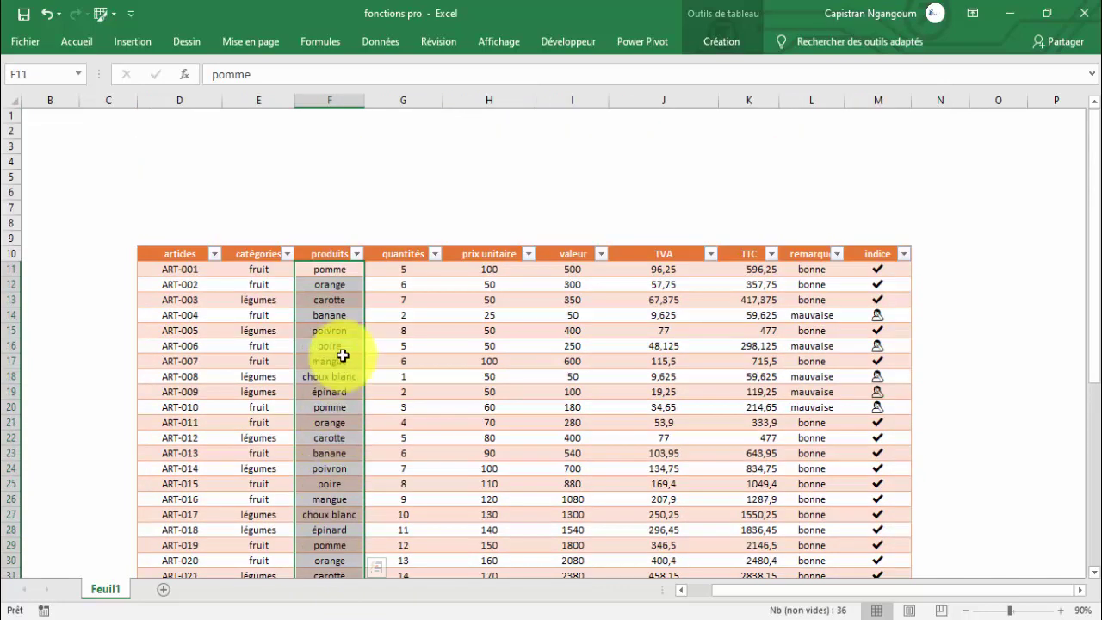
{"action": "left_click", "coordinate": [341, 346]}
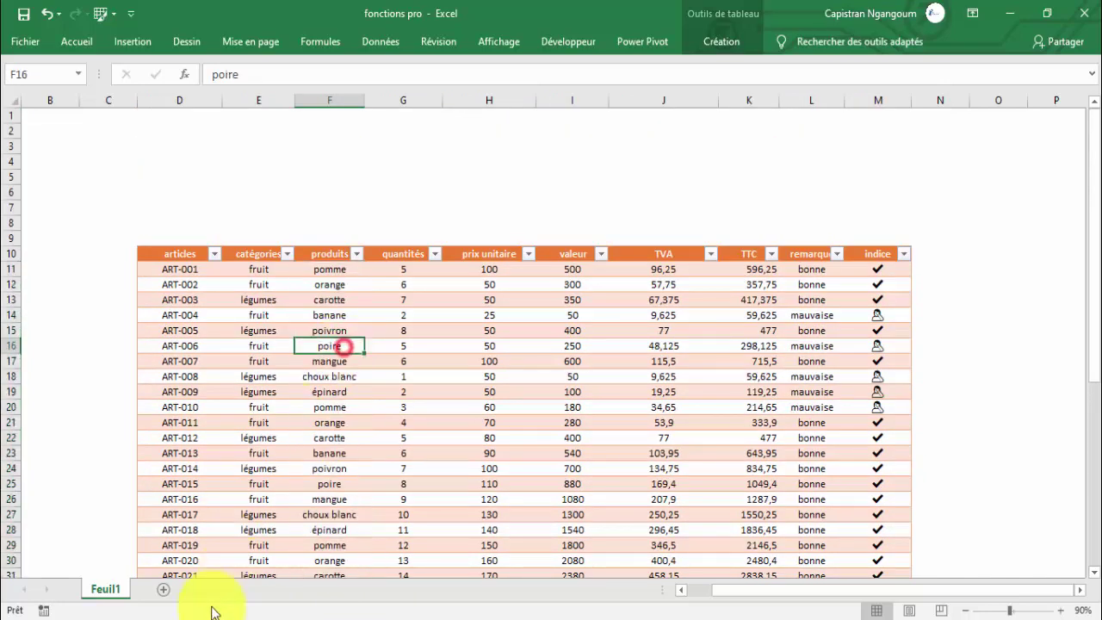
Step: Rename the worksheet holding the articles table as "base"
{"action": "double_click", "coordinate": [105, 589]}
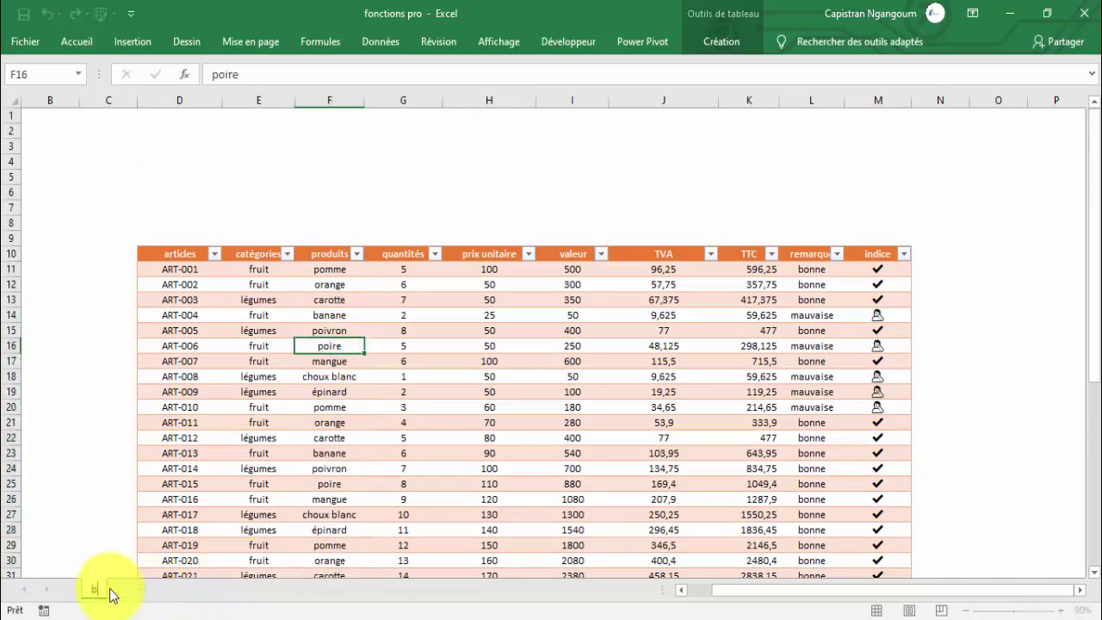
{"action": "type", "text": "base"}
{"action": "key", "text": "Return"}
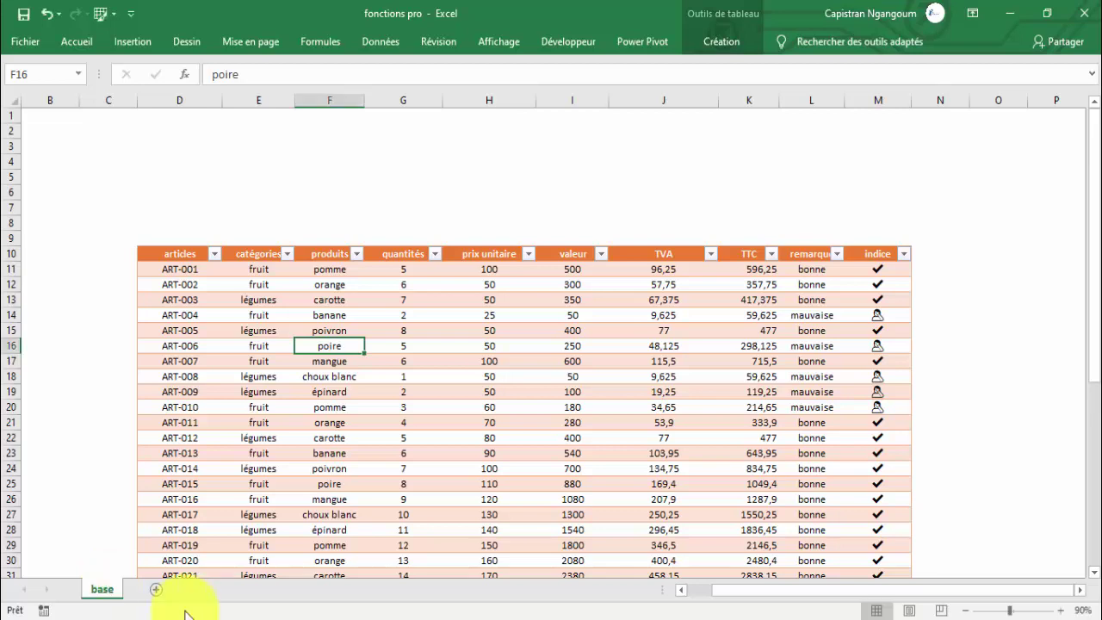
{"action": "left_click", "coordinate": [331, 268]}
{"action": "left_click_drag", "start_coordinate": [332, 268], "coordinate": [284, 435]}
{"action": "left_click", "coordinate": [387, 377]}
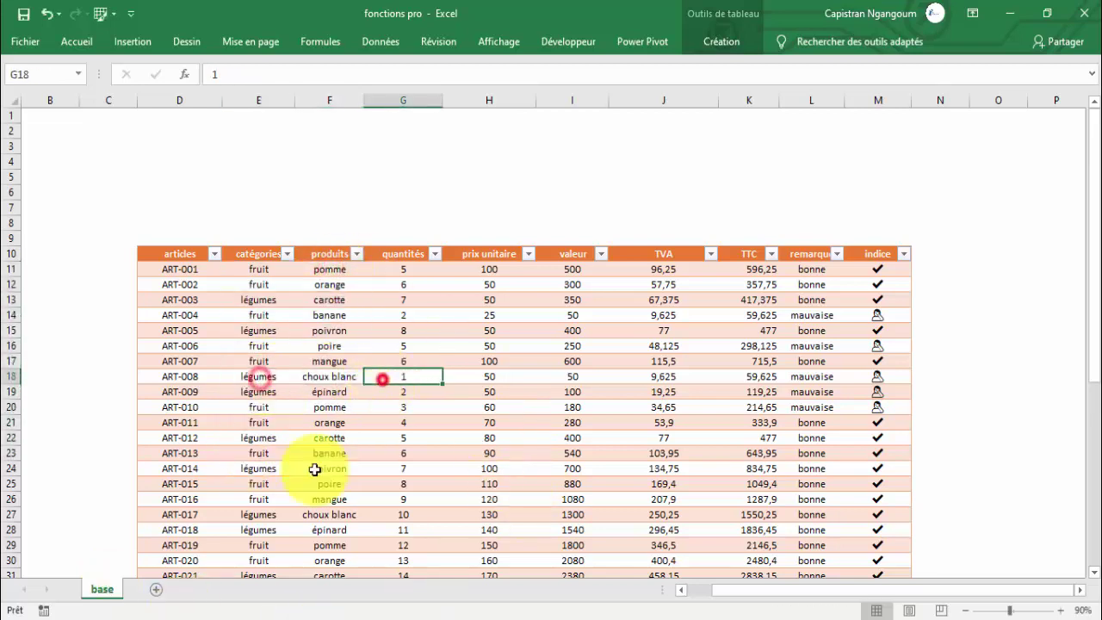
Step: Add a new worksheet after base and name it "liste"
{"action": "left_click", "coordinate": [158, 591]}
{"action": "double_click", "coordinate": [148, 591]}
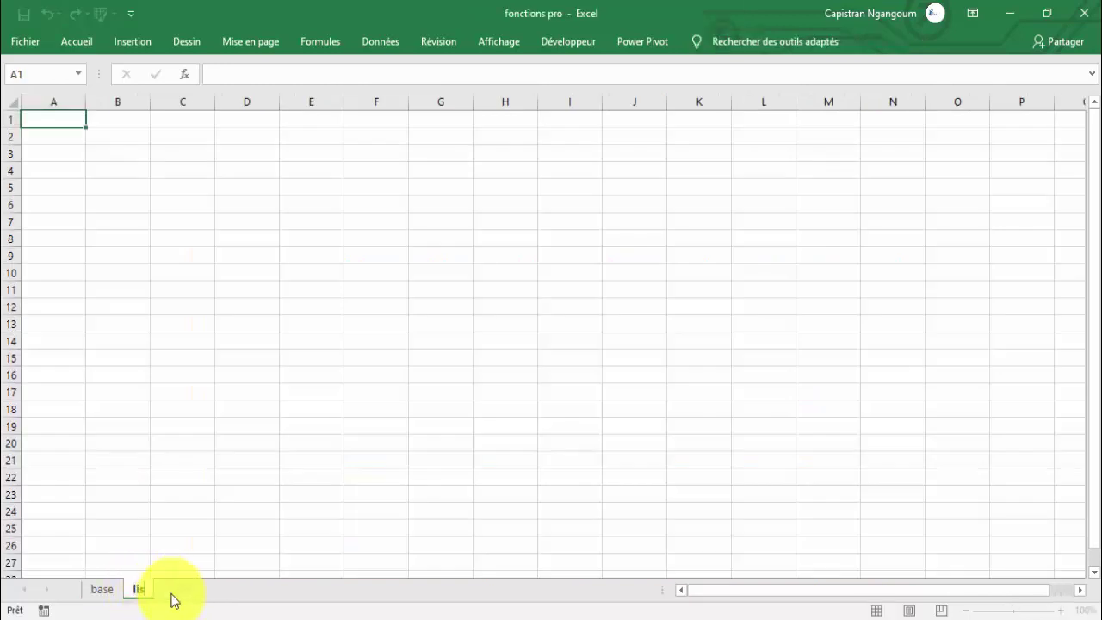
{"action": "key", "text": "Return"}
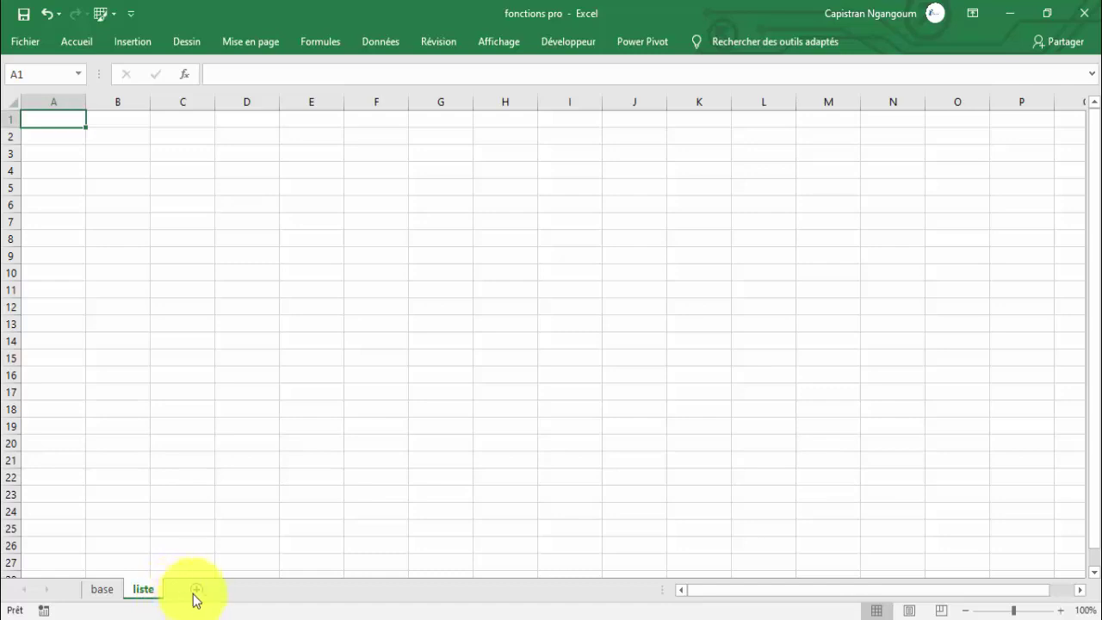
{"action": "left_click", "coordinate": [102, 591]}
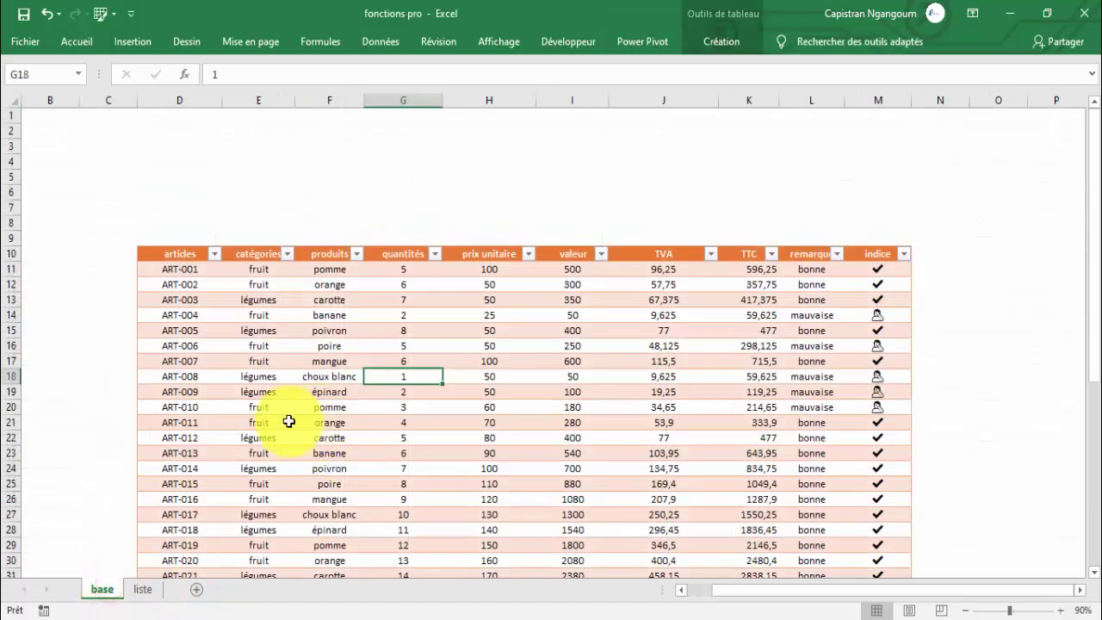
{"action": "left_click", "coordinate": [146, 591]}
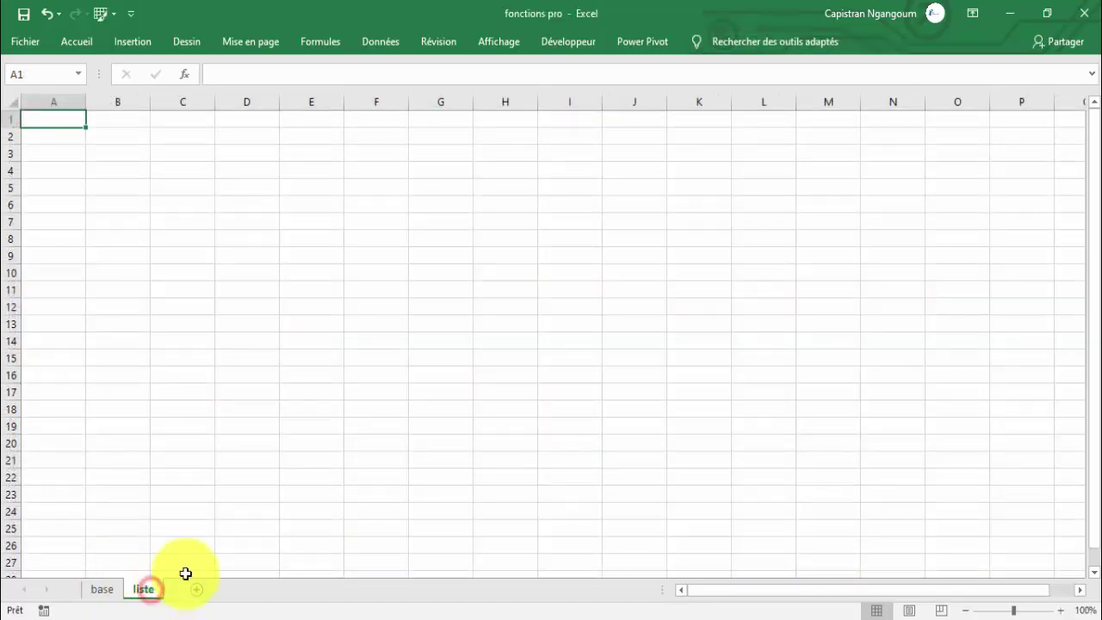
Step: Copy all product entries of the produits column, without its header, from the base sheet
{"action": "left_click", "coordinate": [102, 590]}
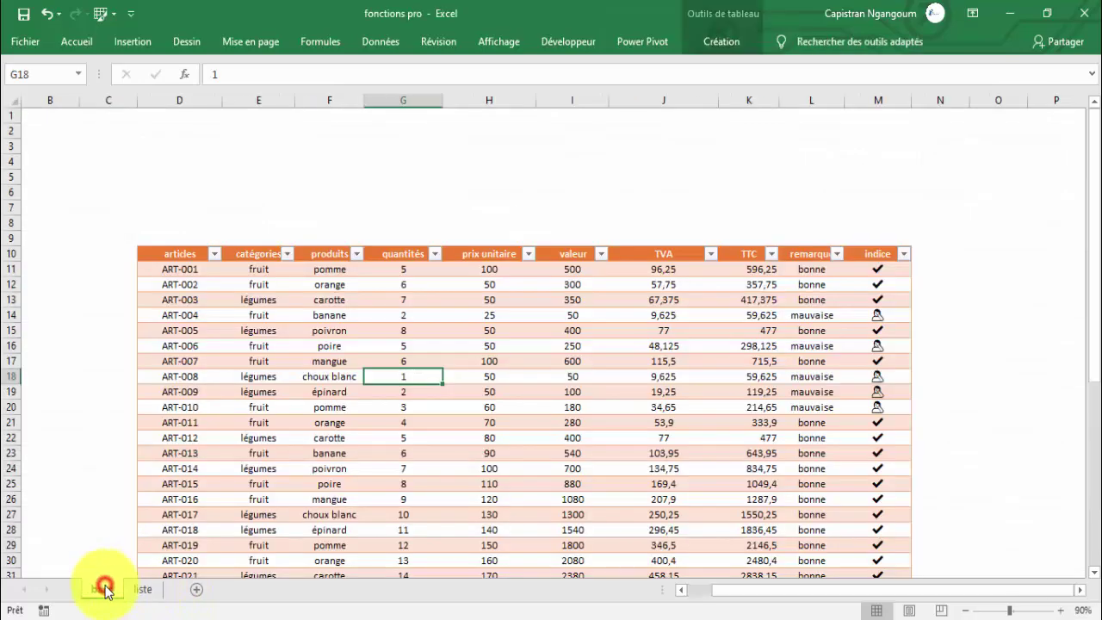
{"action": "left_click_drag", "start_coordinate": [324, 265], "coordinate": [342, 527]}
{"action": "scroll", "coordinate": [343, 527], "scroll_direction": "up", "scroll_amount": 7}
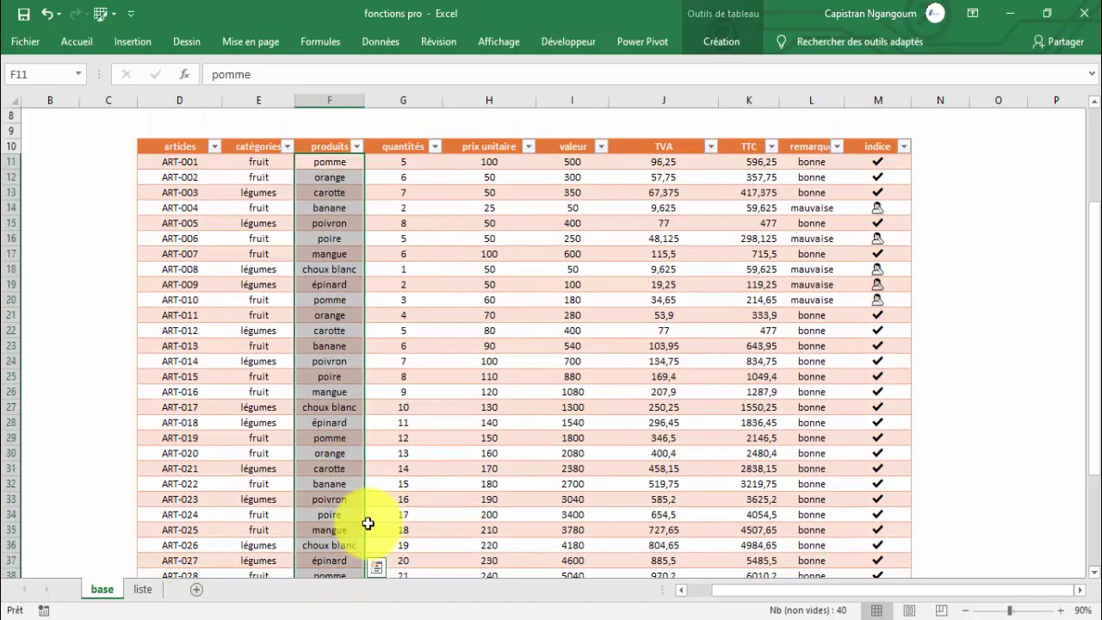
{"action": "left_click", "coordinate": [329, 377]}
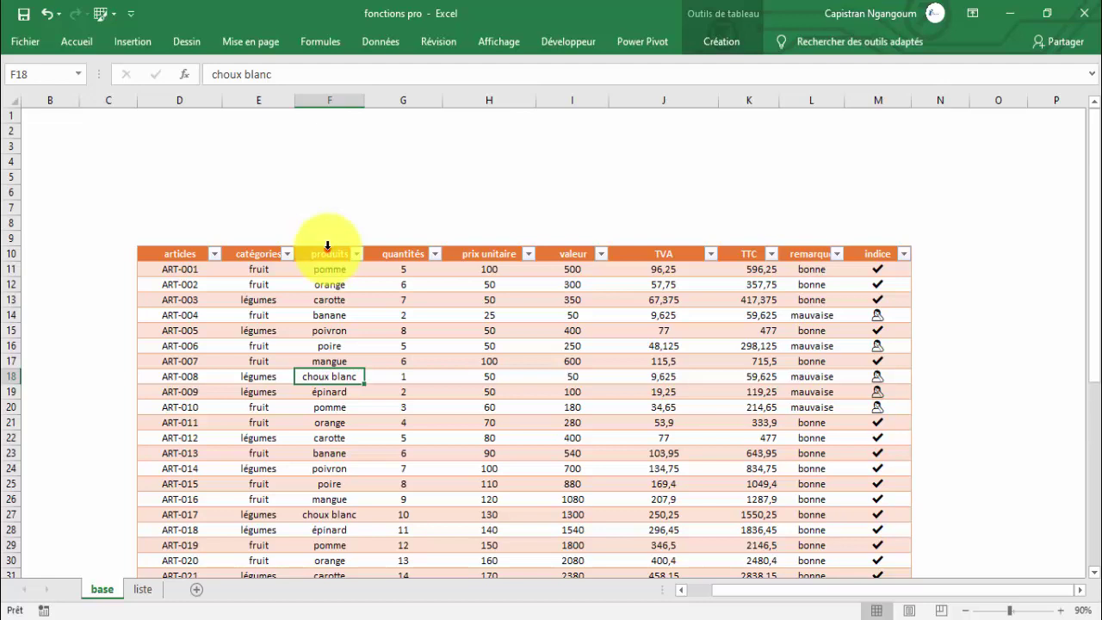
{"action": "left_click", "coordinate": [327, 246]}
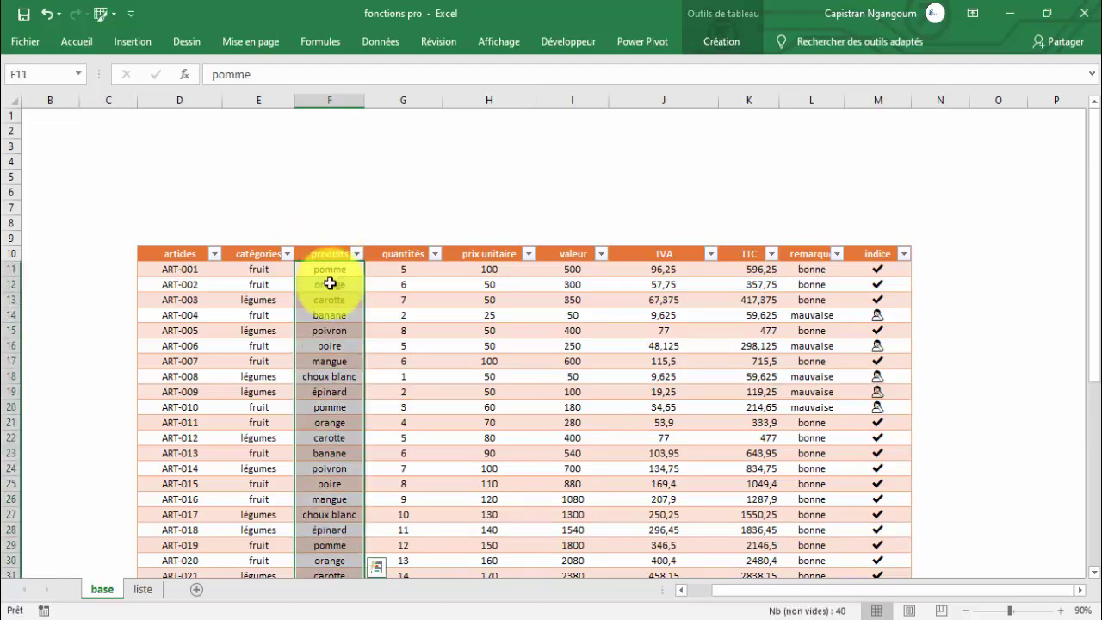
{"action": "right_click", "coordinate": [330, 283]}
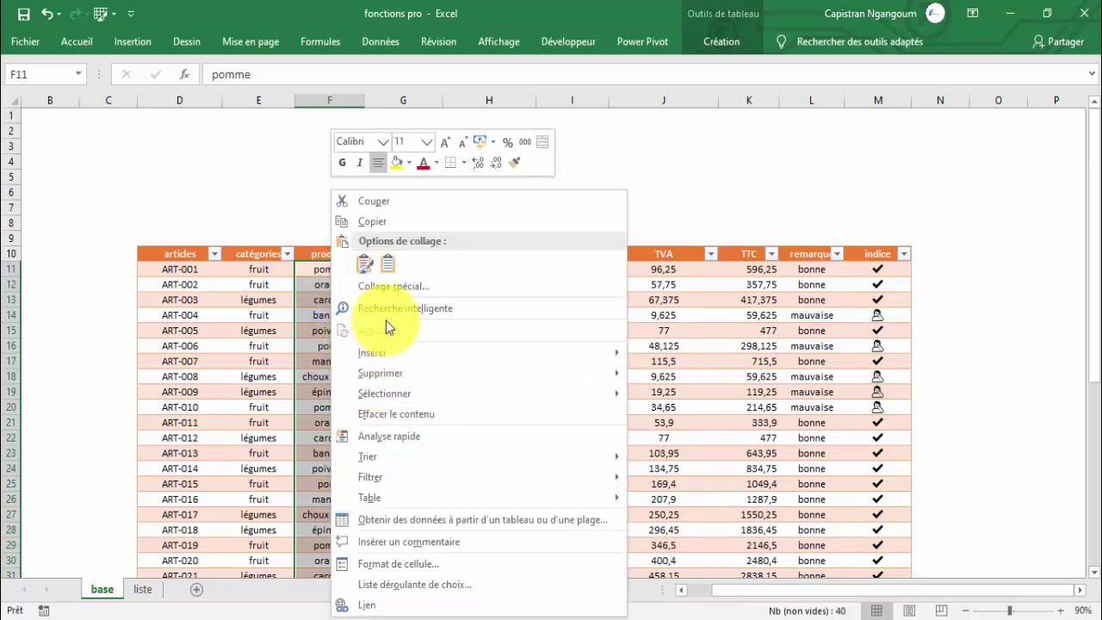
{"action": "left_click", "coordinate": [382, 226]}
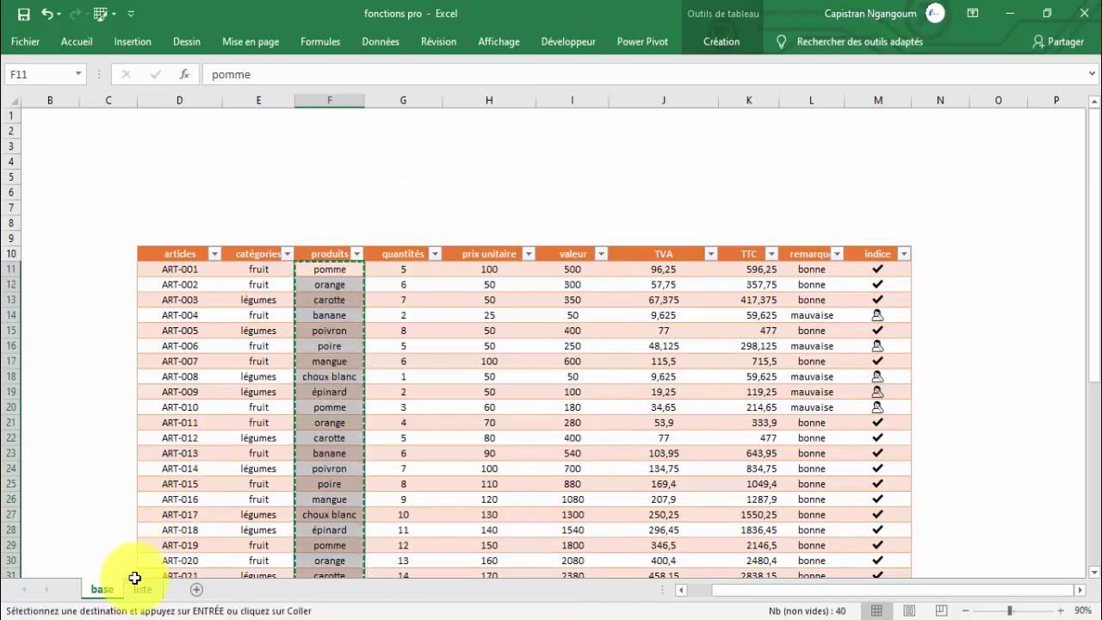
Step: Paste the copied products as values only (Valeurs) into the liste sheet, starting at cell E7
{"action": "left_click", "coordinate": [142, 590]}
{"action": "left_click", "coordinate": [298, 223]}
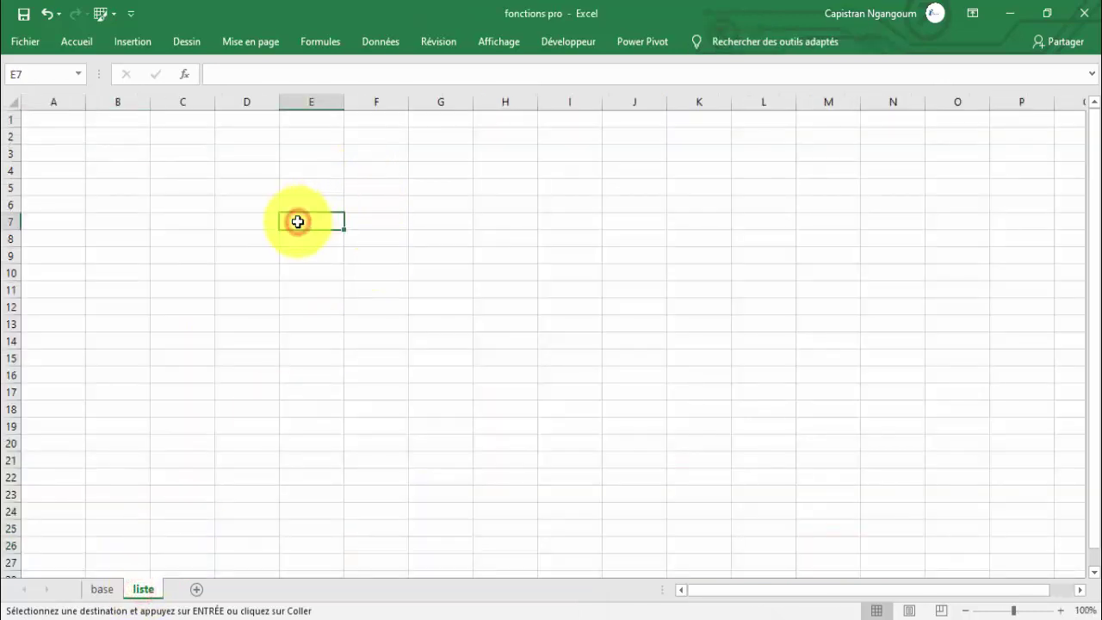
{"action": "right_click", "coordinate": [298, 222]}
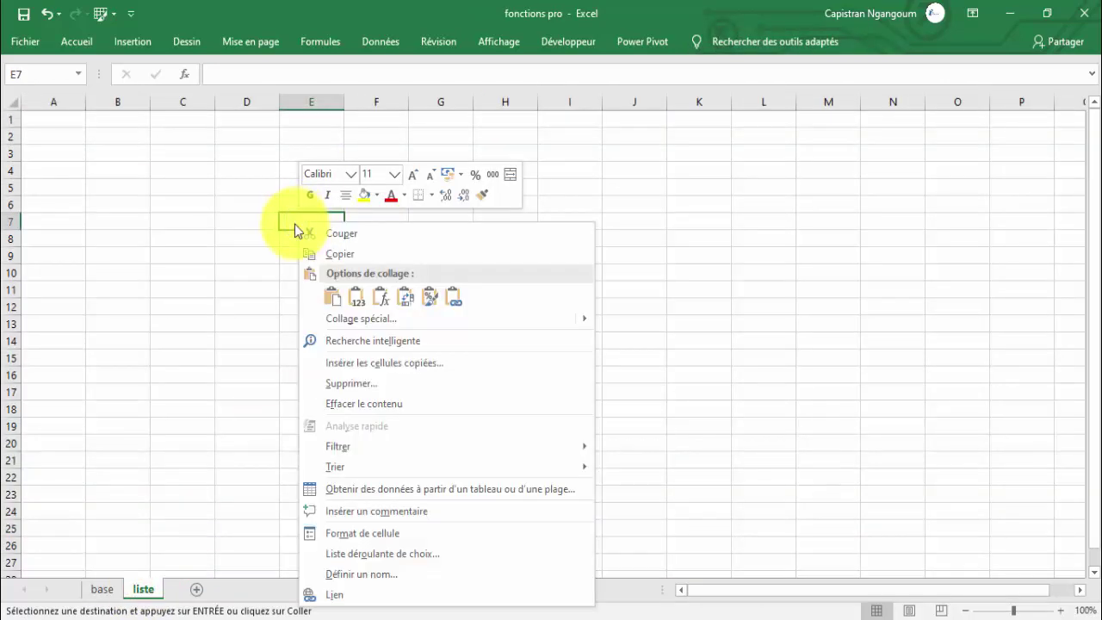
{"action": "left_click", "coordinate": [364, 318]}
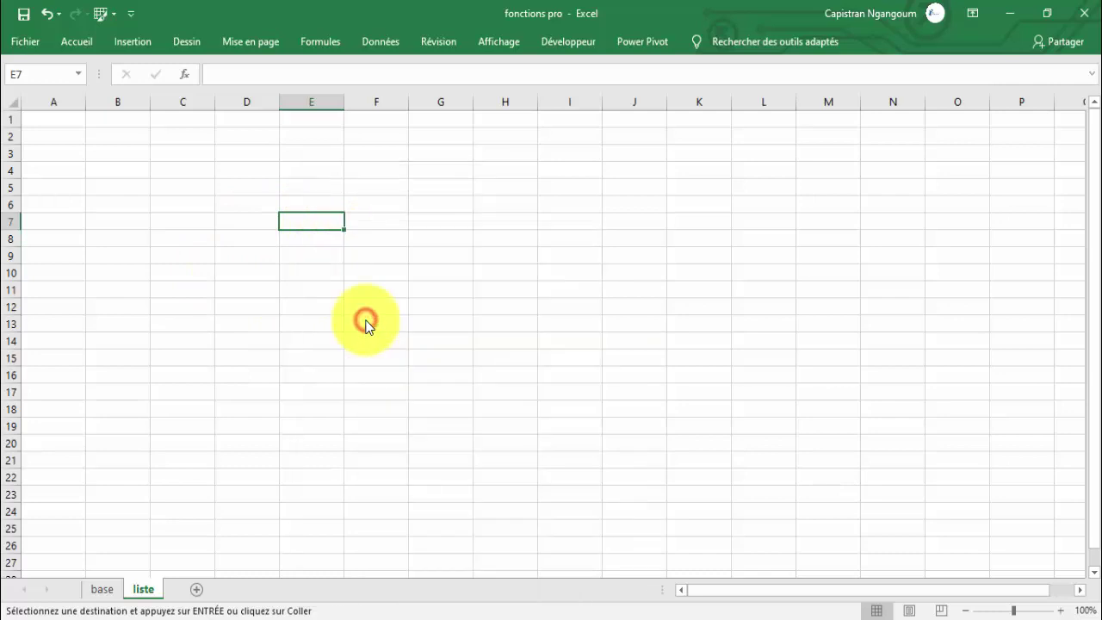
{"action": "left_click_drag", "start_coordinate": [325, 185], "coordinate": [382, 176]}
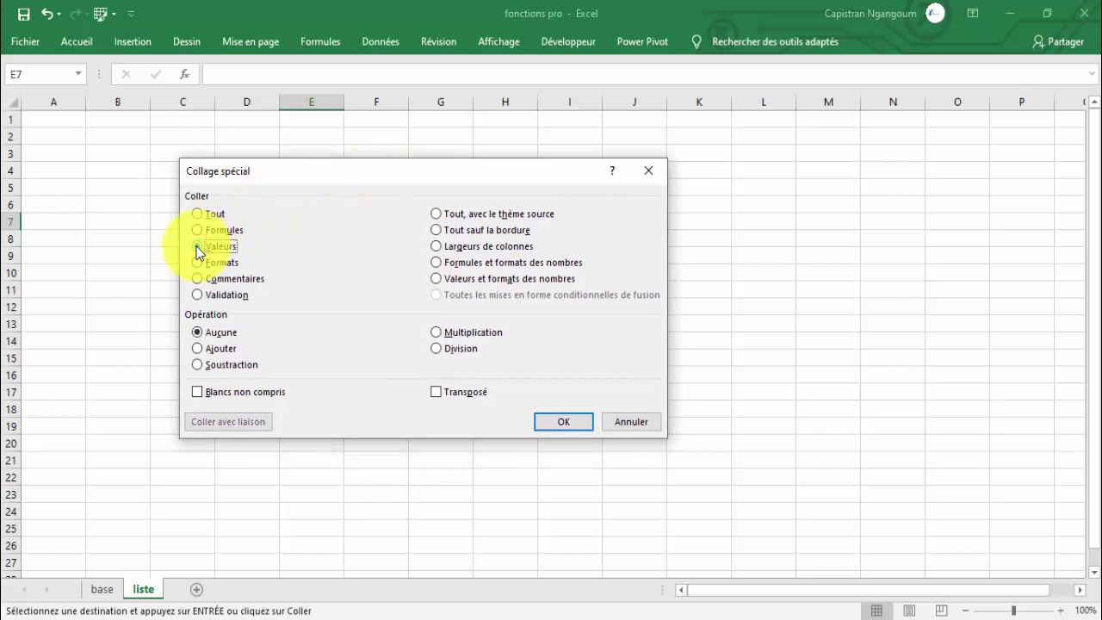
{"action": "left_click", "coordinate": [565, 422]}
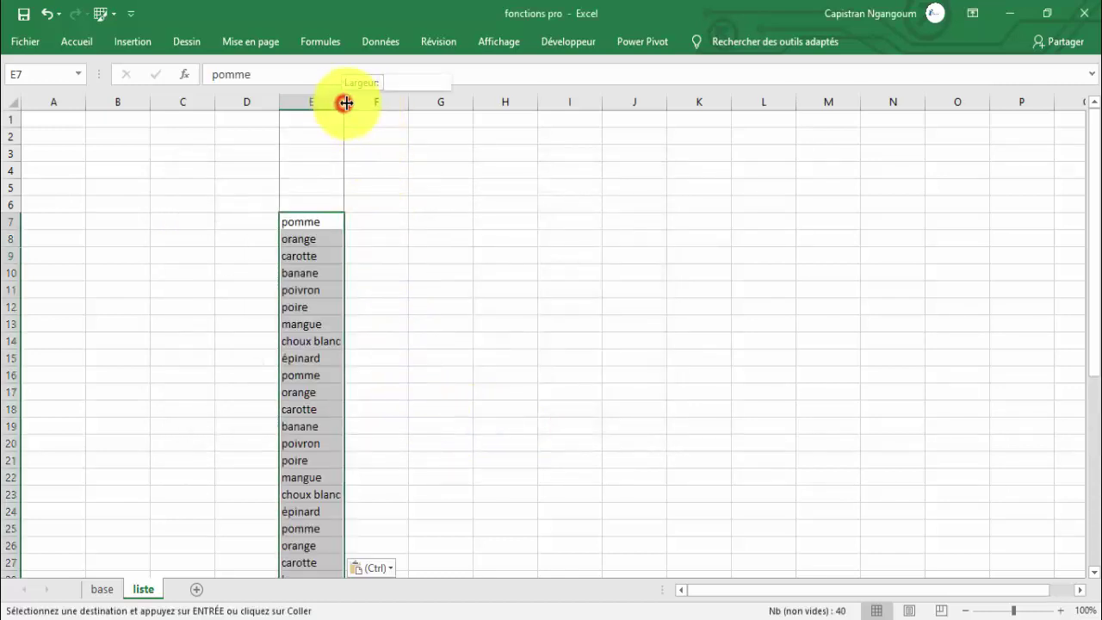
Step: Widen column E slightly and look over the pasted product list
{"action": "left_click_drag", "start_coordinate": [345, 103], "coordinate": [362, 100]}
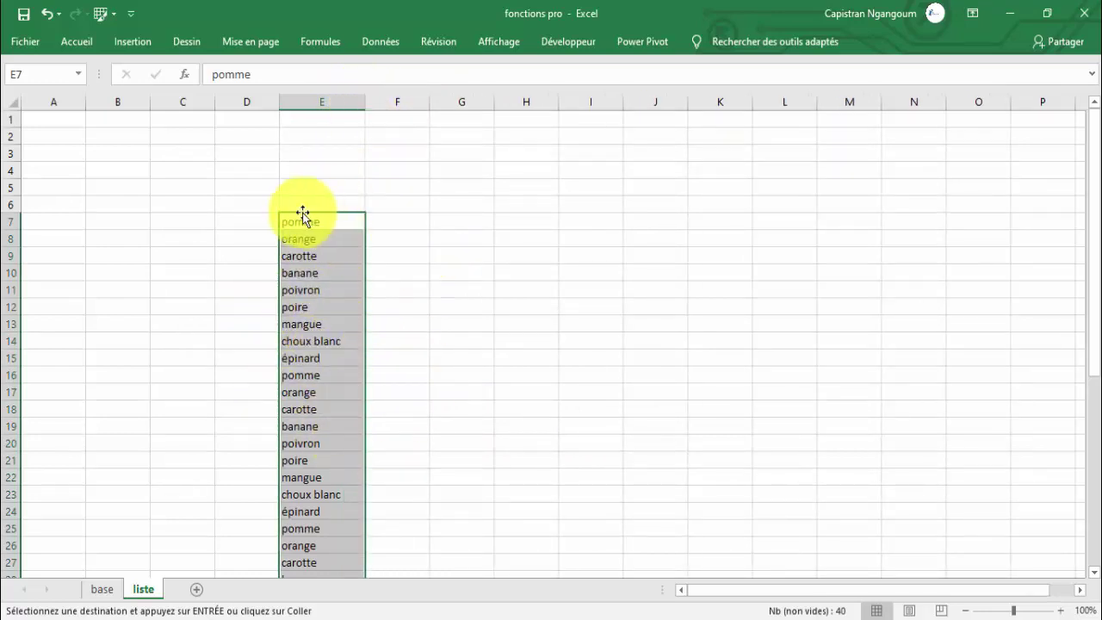
{"action": "scroll", "coordinate": [316, 406], "scroll_direction": "down", "scroll_amount": 2}
{"action": "scroll", "coordinate": [314, 427], "scroll_direction": "down", "scroll_amount": 1}
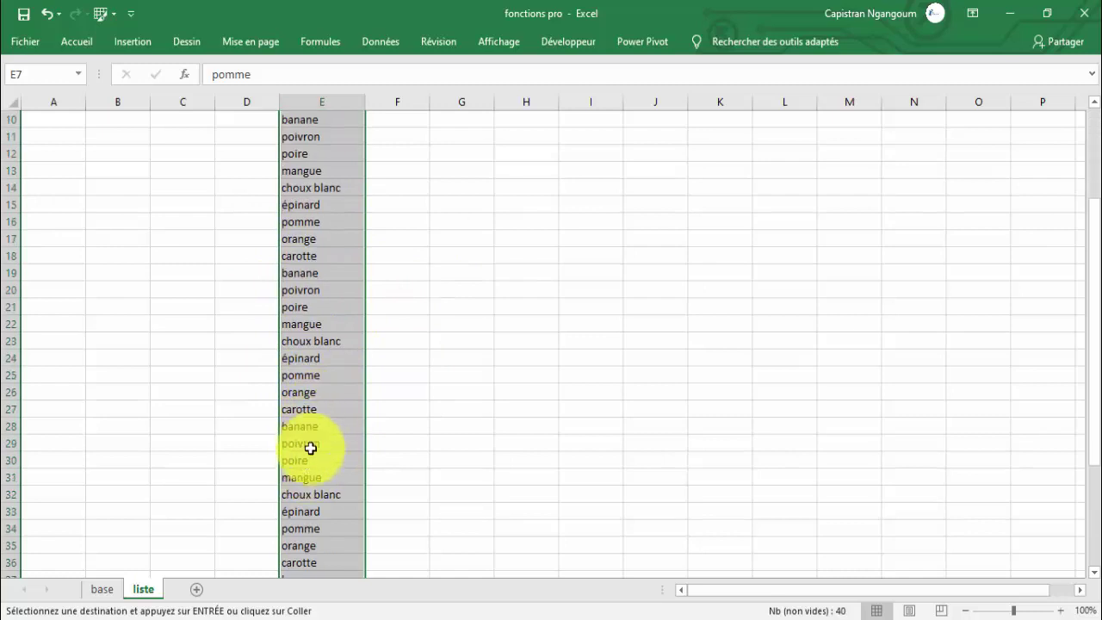
{"action": "scroll", "coordinate": [313, 448], "scroll_direction": "up", "scroll_amount": 3}
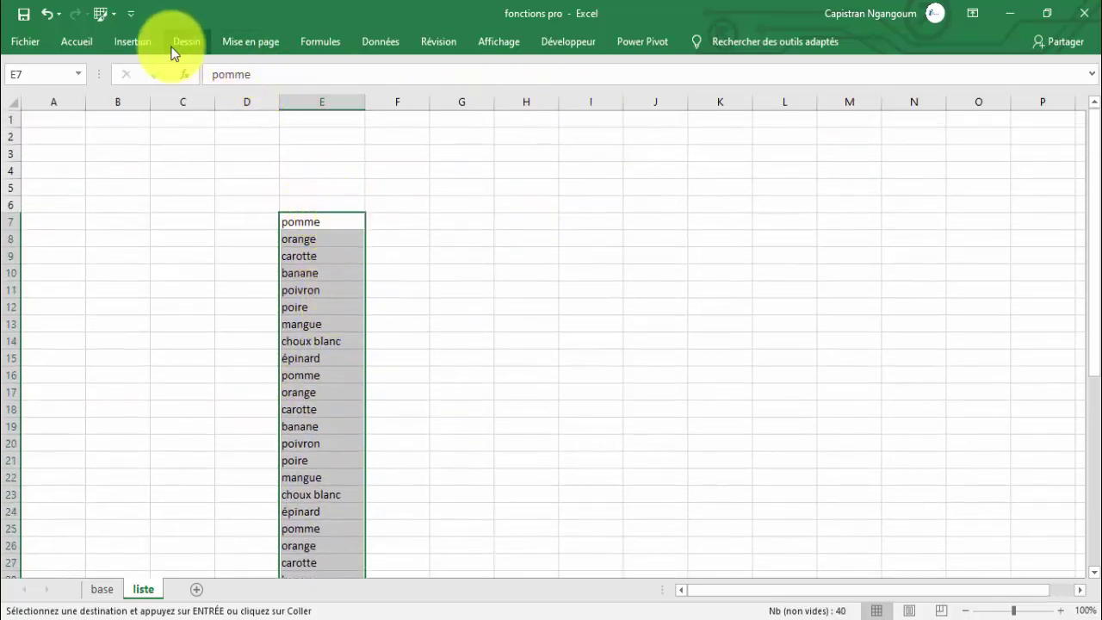
Step: Remove the duplicate values from the product list in column E, treating the data as having no headers
{"action": "left_click", "coordinate": [388, 36]}
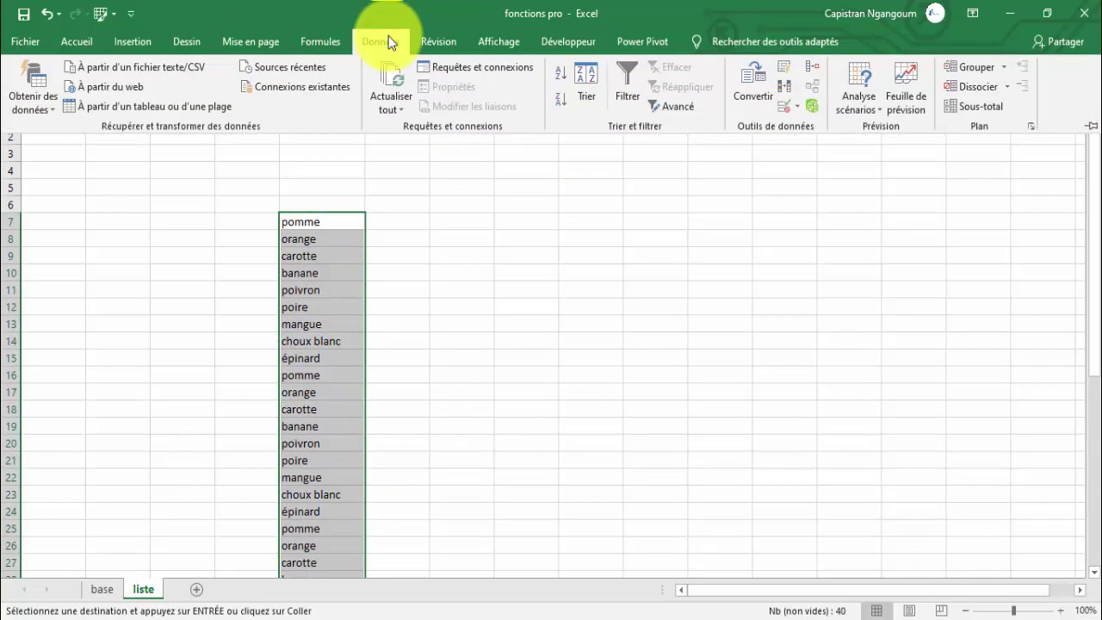
{"action": "left_click", "coordinate": [784, 90]}
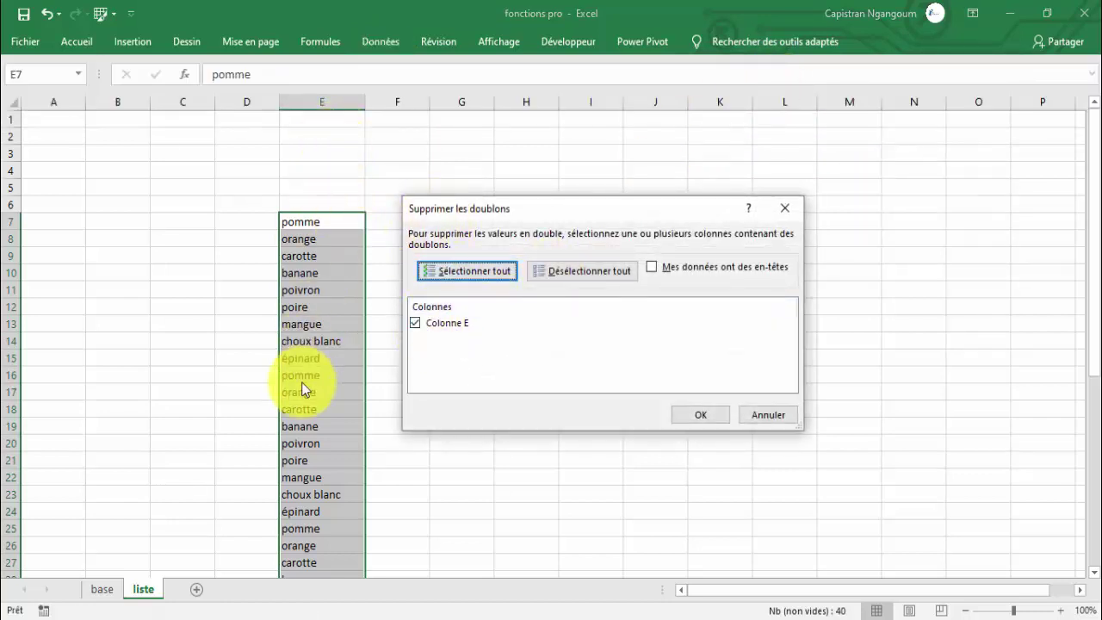
{"action": "left_click", "coordinate": [707, 418]}
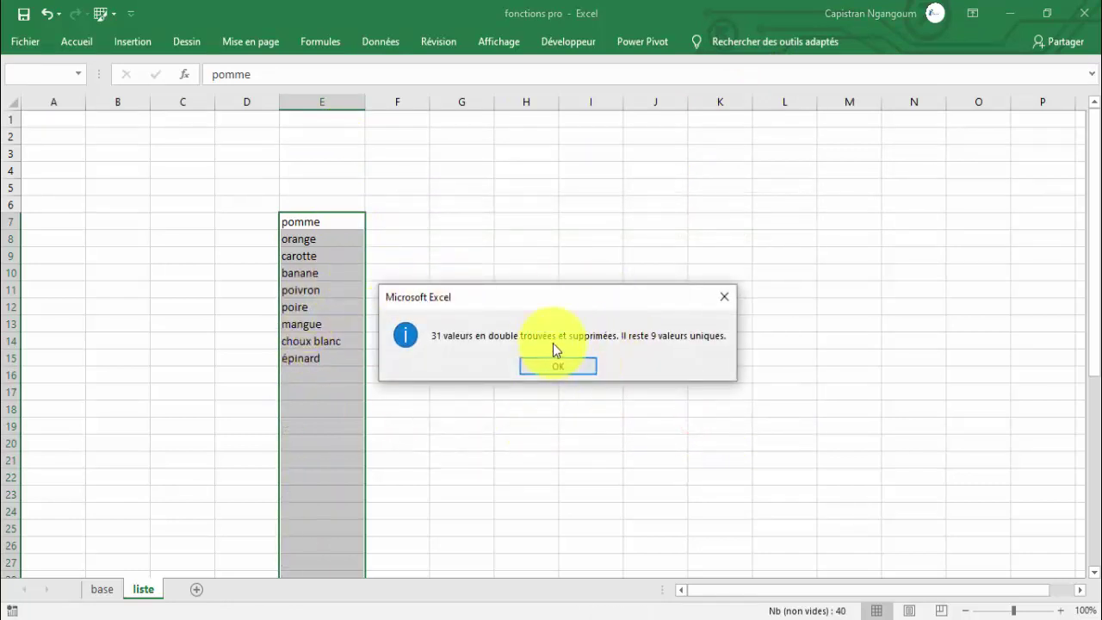
{"action": "left_click", "coordinate": [560, 363]}
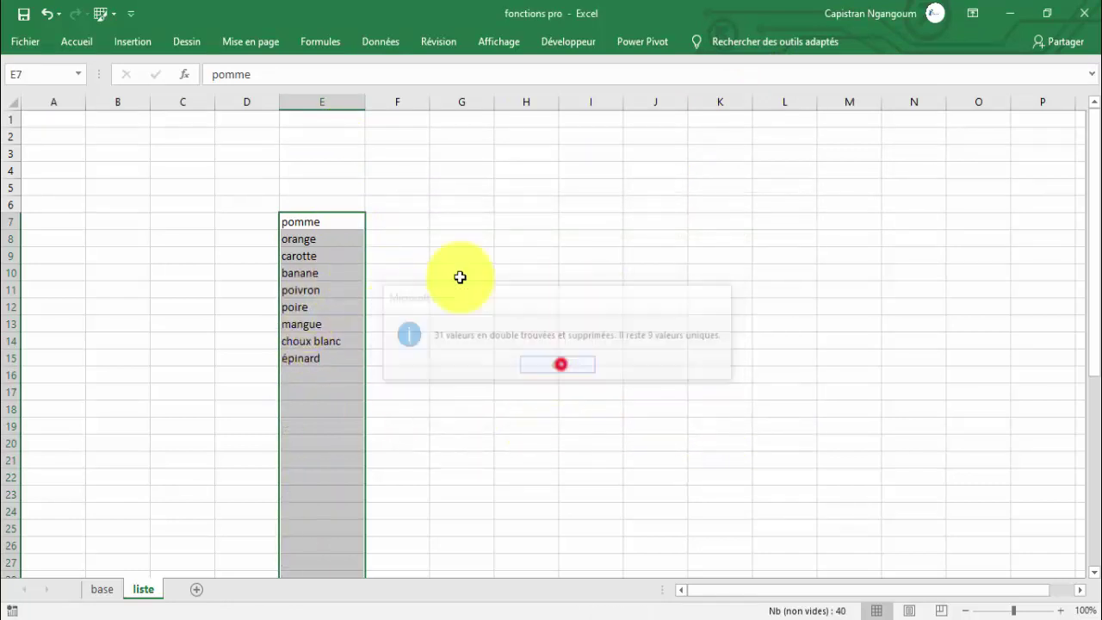
Step: Enter the heading "liste des produits" in cell E6 and autofit column E to its contents
{"action": "left_click", "coordinate": [348, 200]}
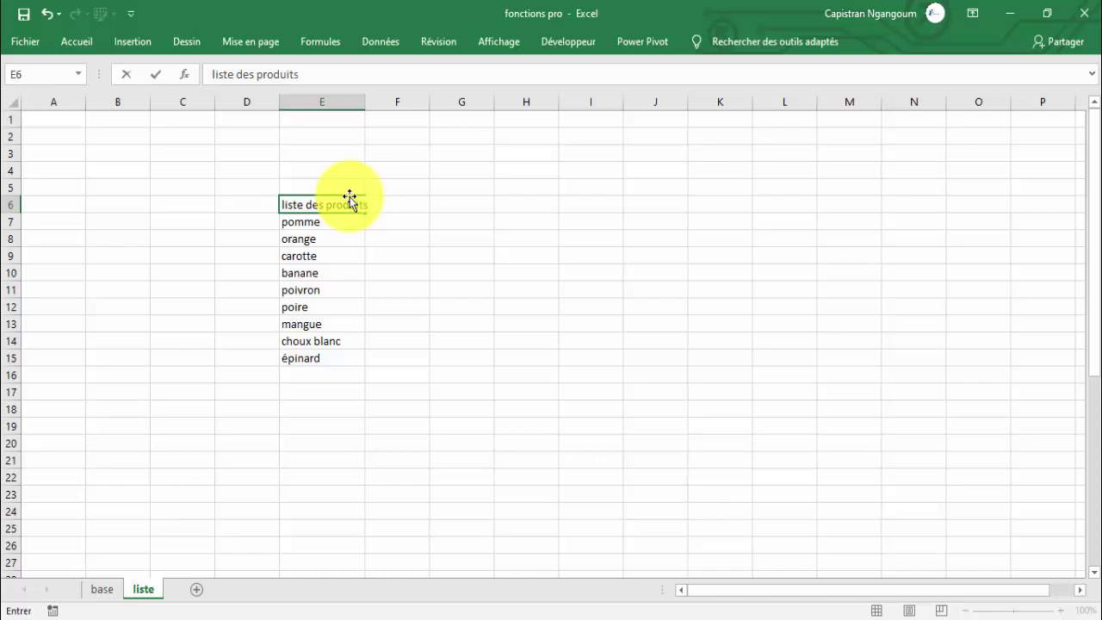
{"action": "key", "text": "Return"}
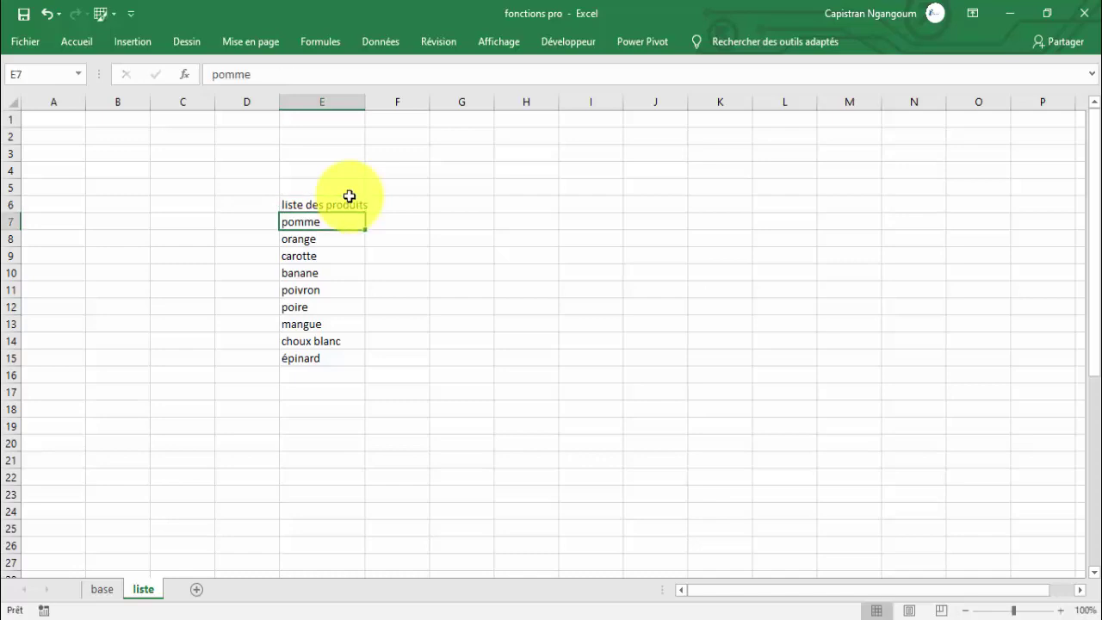
{"action": "left_click_drag", "start_coordinate": [345, 241], "coordinate": [340, 342]}
{"action": "left_click", "coordinate": [341, 261]}
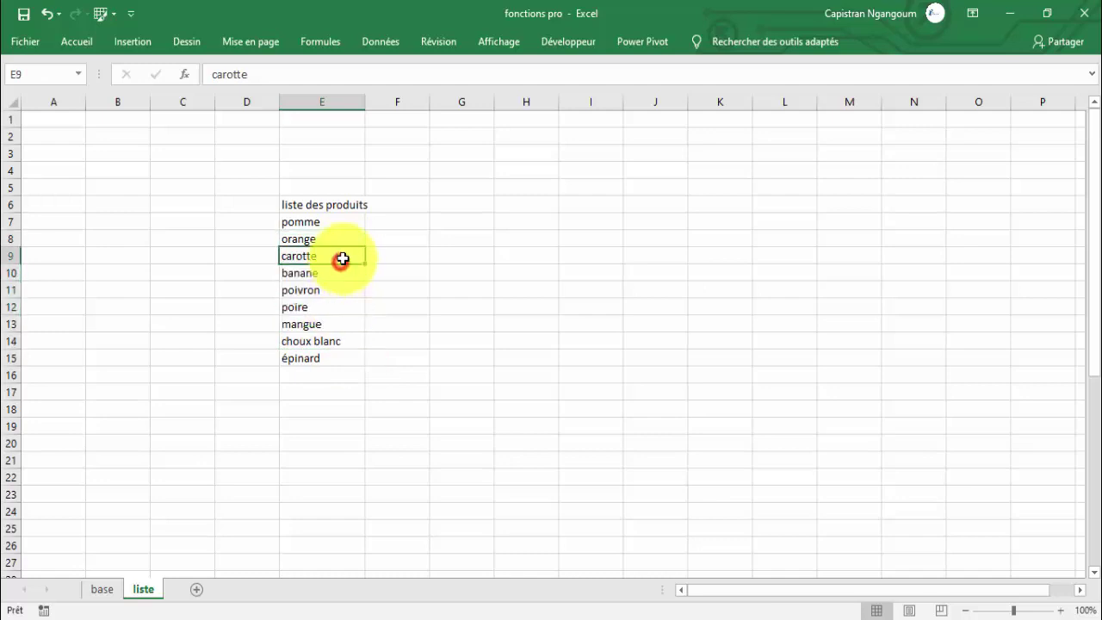
{"action": "double_click", "coordinate": [366, 102]}
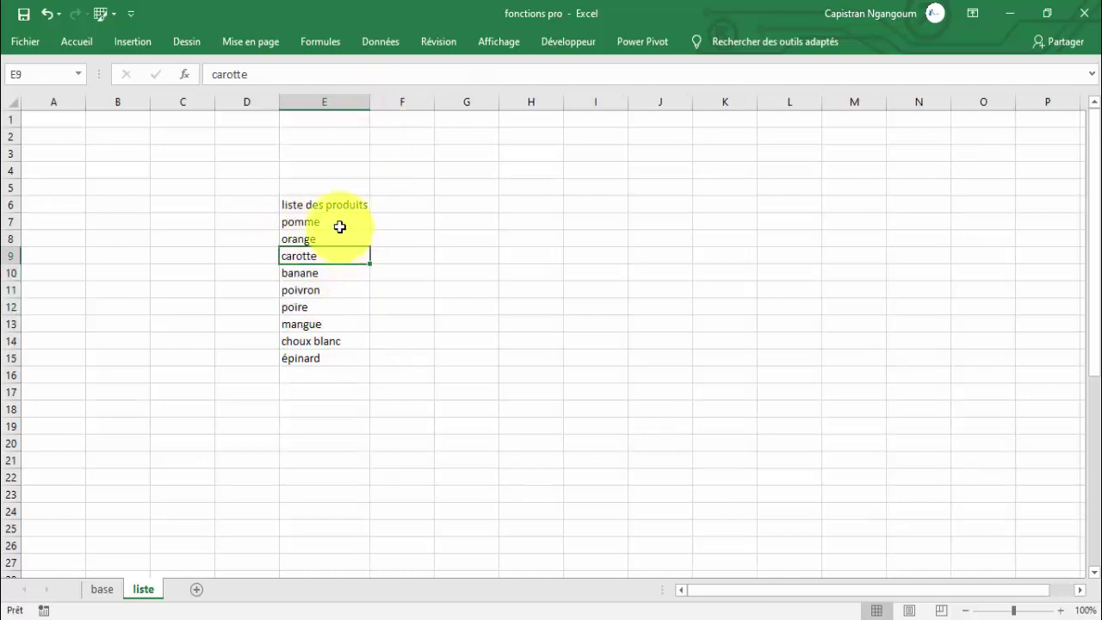
{"action": "left_click", "coordinate": [341, 226]}
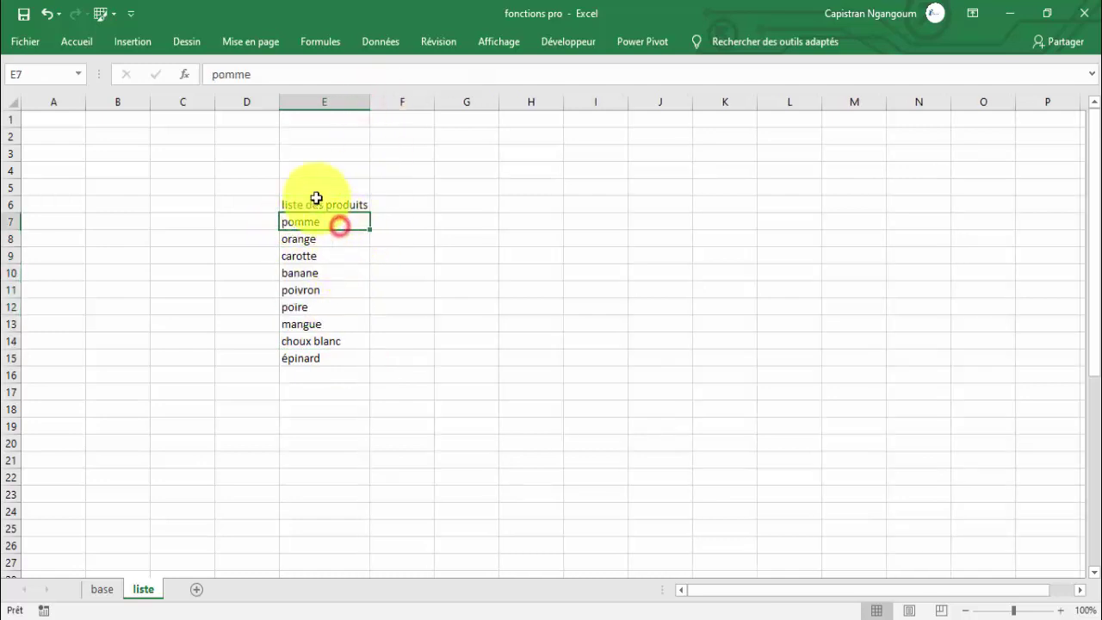
Step: Convert the product list in E6:E15 of the liste sheet into a table with headers
{"action": "left_click", "coordinate": [138, 52]}
{"action": "left_click", "coordinate": [153, 69]}
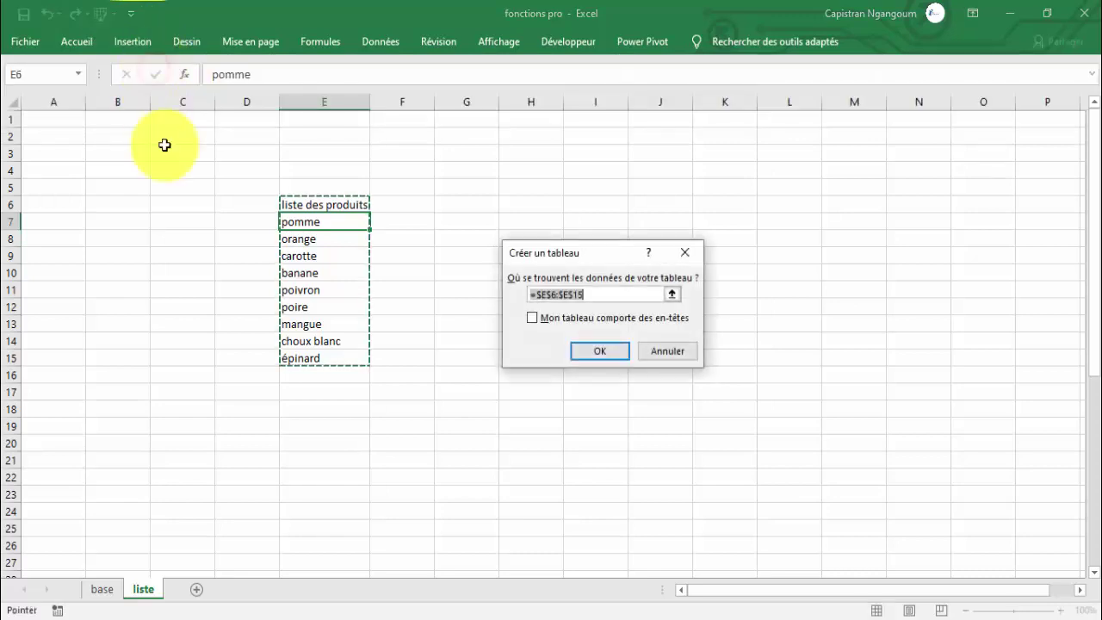
{"action": "left_click", "coordinate": [534, 319]}
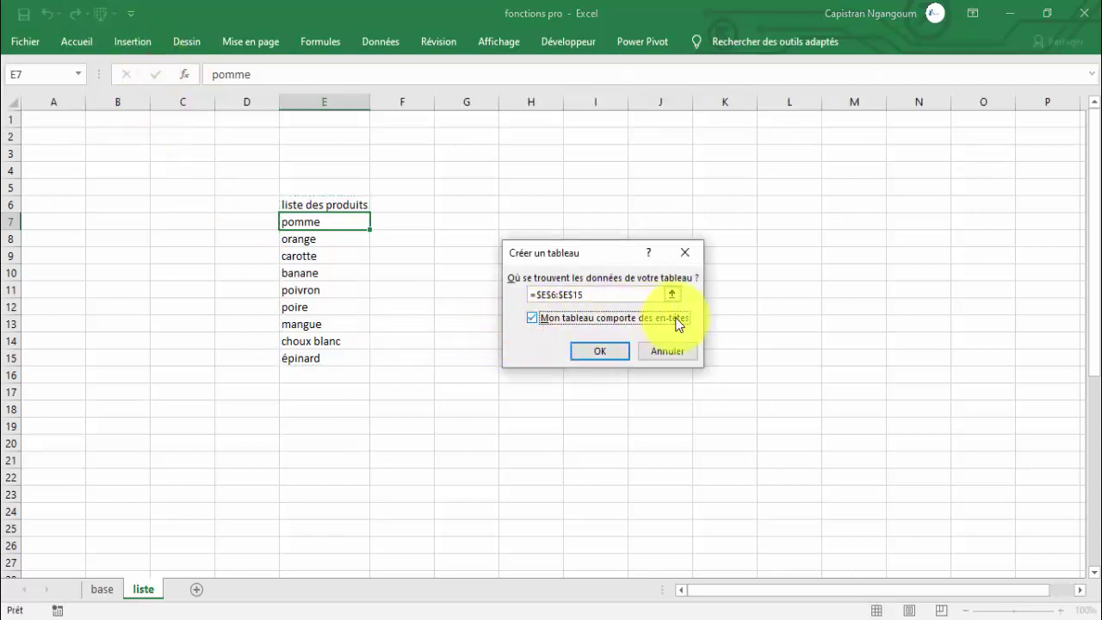
{"action": "left_click", "coordinate": [603, 353]}
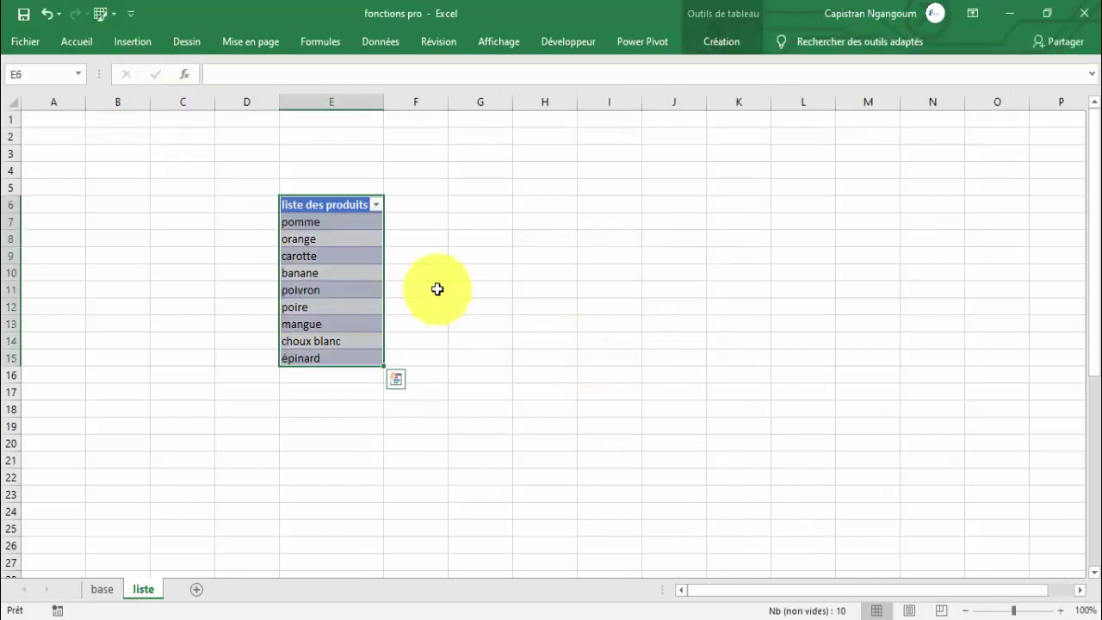
Step: Select the product entries in E7:E15 of the table, leaving out the heading
{"action": "left_click", "coordinate": [360, 255]}
{"action": "left_click_drag", "start_coordinate": [352, 220], "coordinate": [347, 356]}
{"action": "left_click_drag", "start_coordinate": [345, 222], "coordinate": [350, 354]}
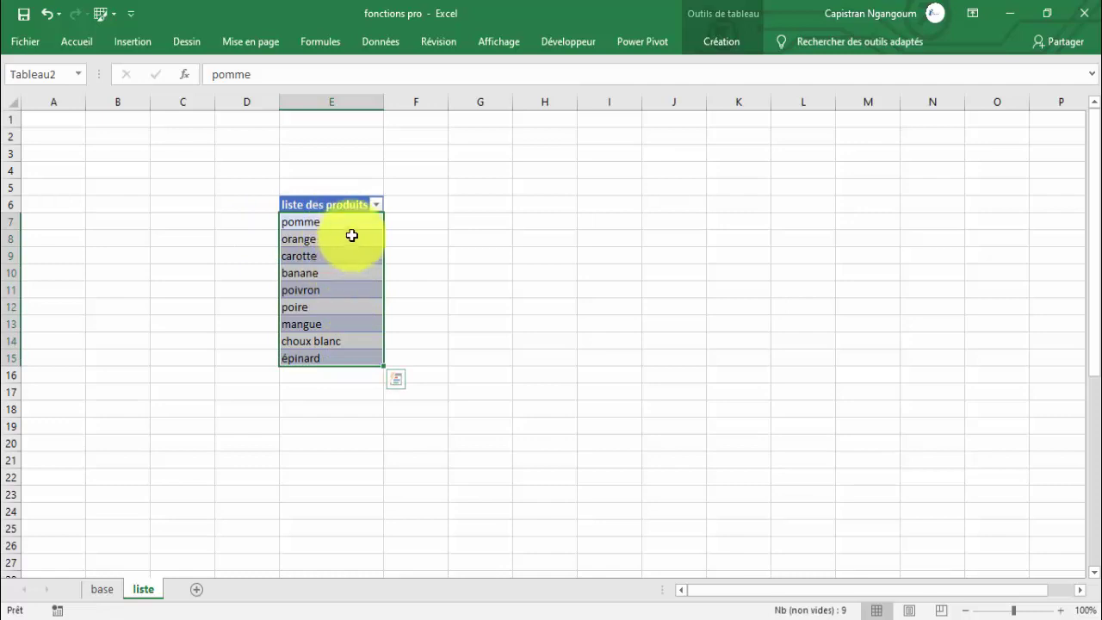
{"action": "left_click_drag", "start_coordinate": [353, 221], "coordinate": [342, 359]}
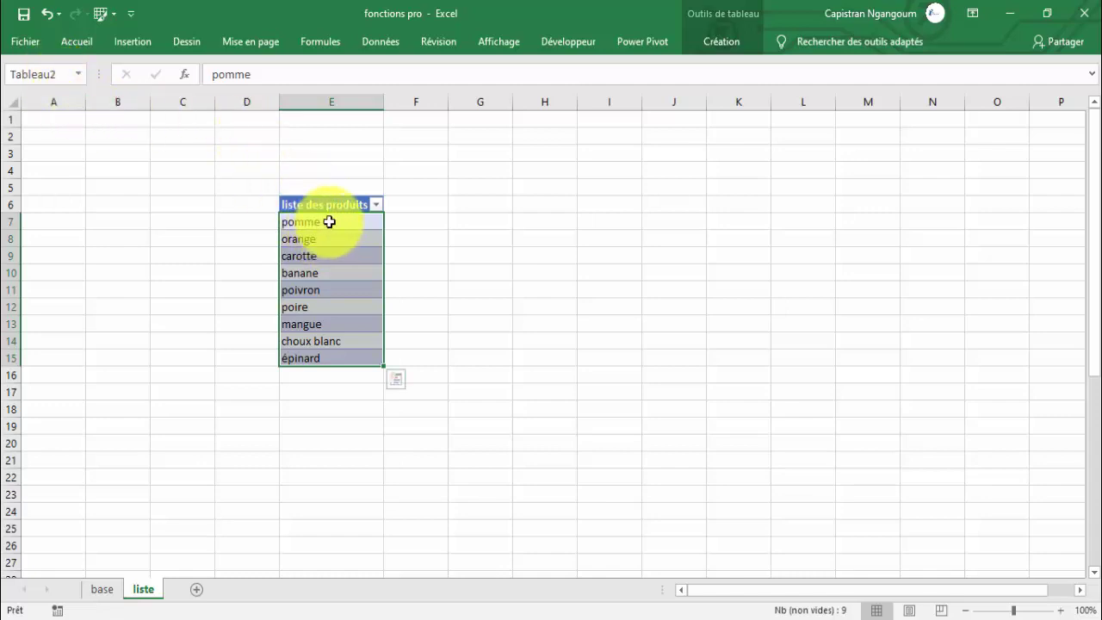
{"action": "left_click_drag", "start_coordinate": [329, 221], "coordinate": [336, 365]}
{"action": "left_click", "coordinate": [177, 356]}
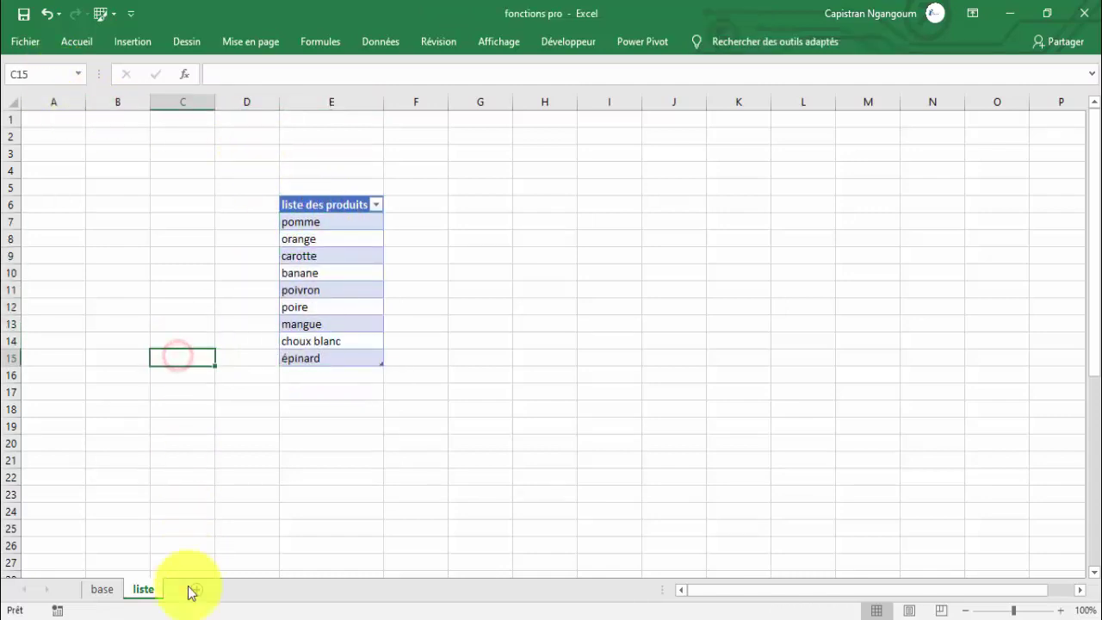
Step: On the base sheet, start data validation for the whole produits column and allow only values from a list (Liste)
{"action": "left_click", "coordinate": [102, 589]}
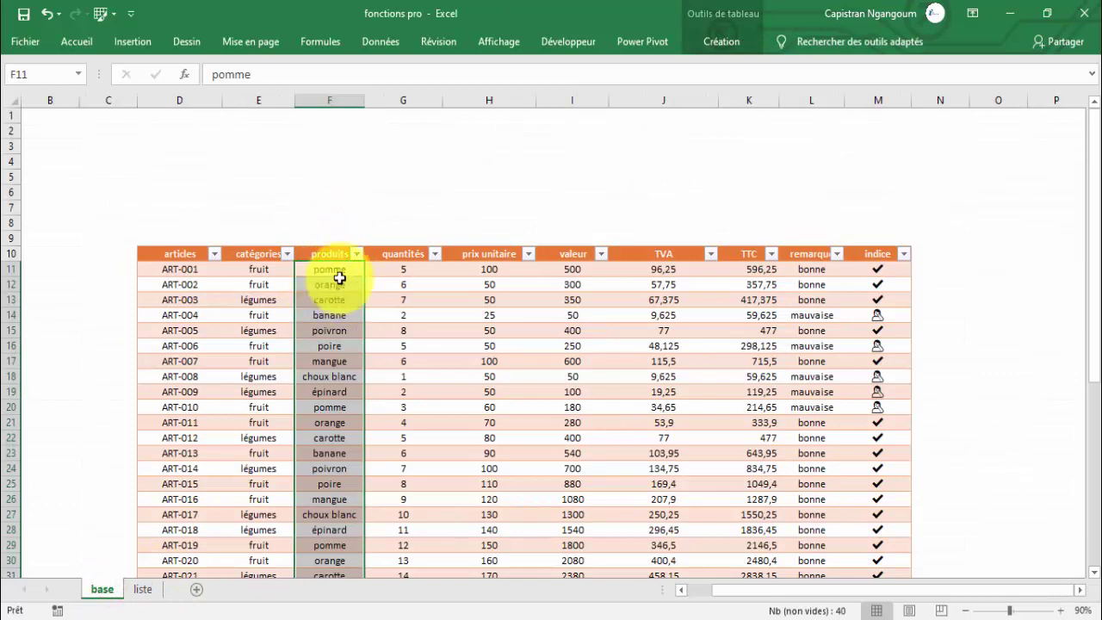
{"action": "left_click", "coordinate": [409, 271]}
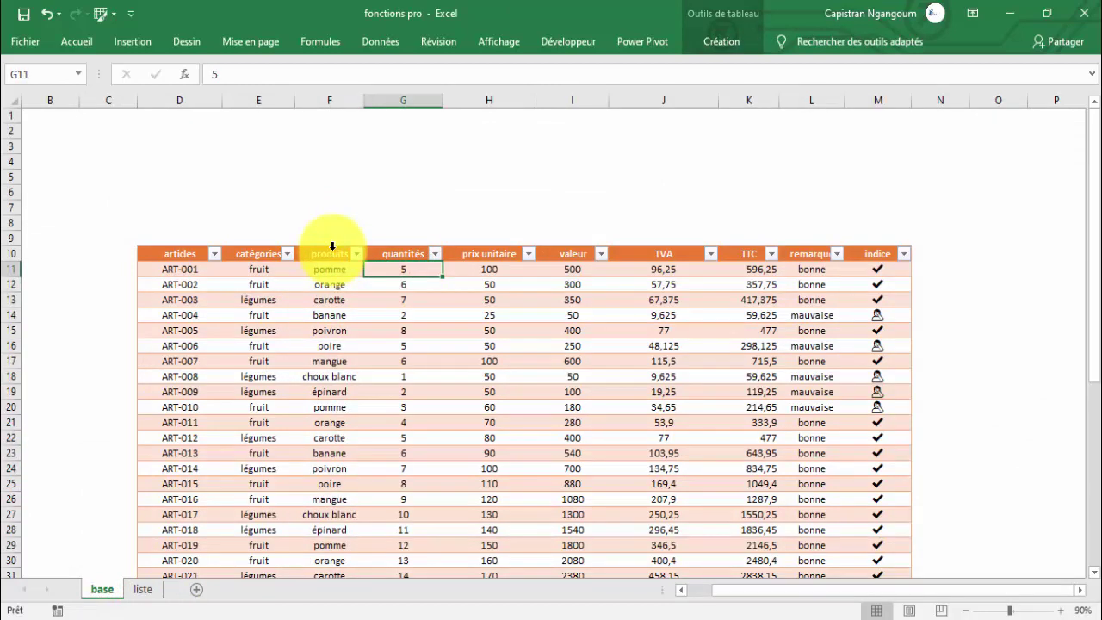
{"action": "left_click", "coordinate": [333, 246]}
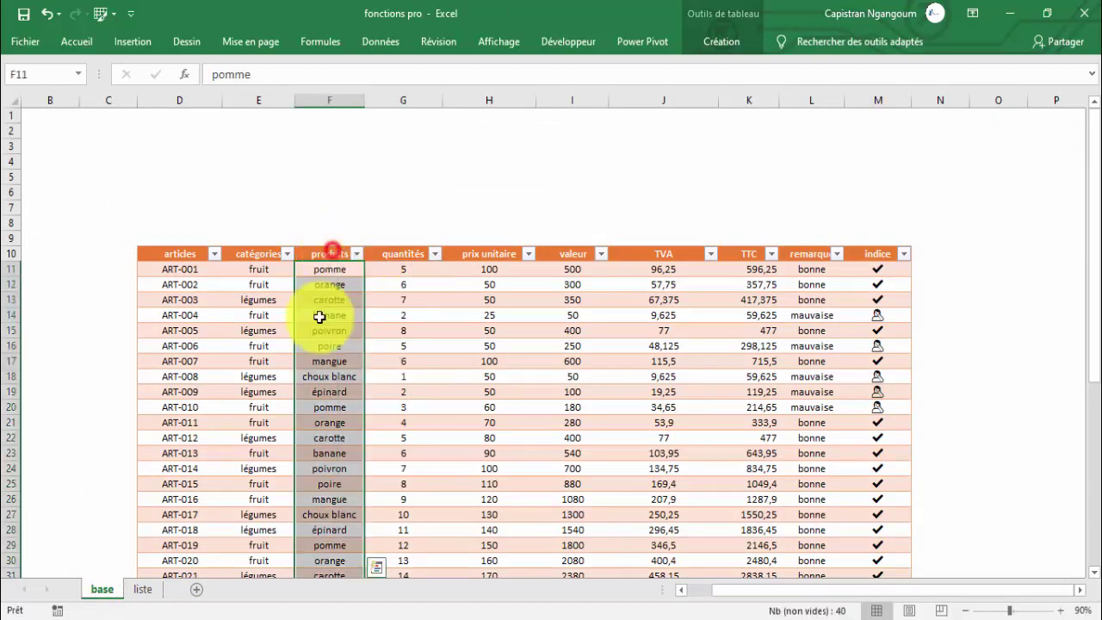
{"action": "left_click", "coordinate": [383, 44]}
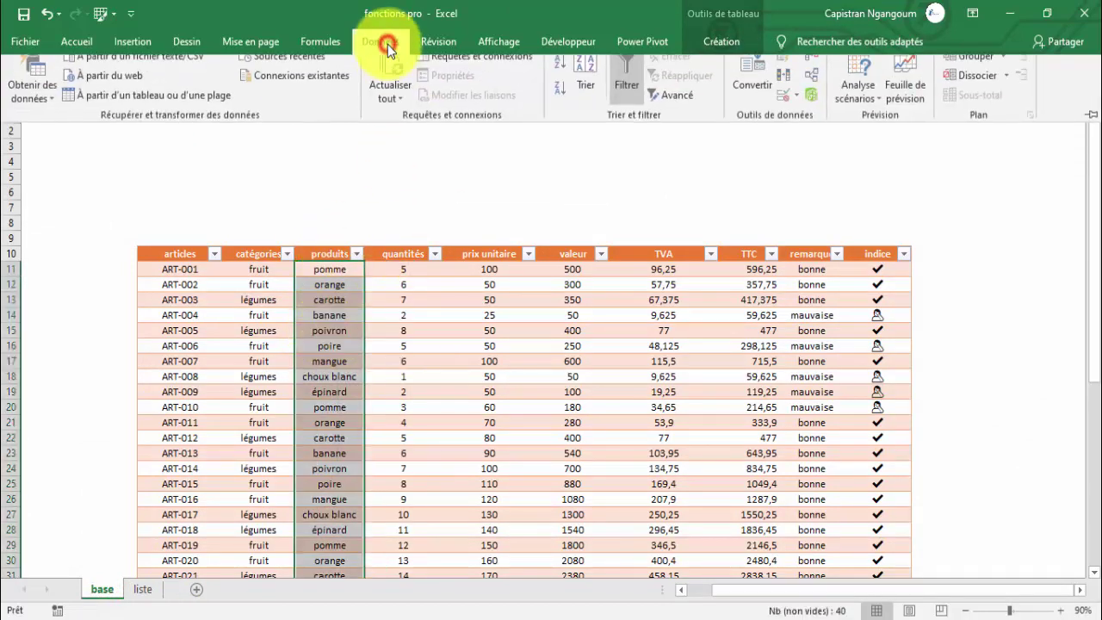
{"action": "left_click", "coordinate": [796, 106]}
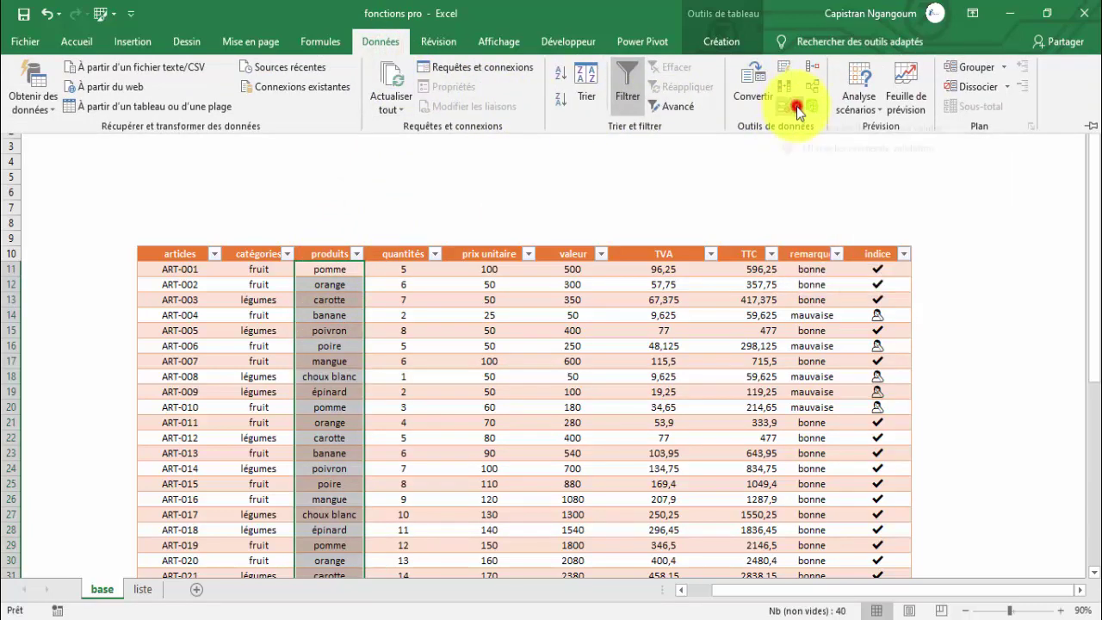
{"action": "left_click", "coordinate": [865, 130]}
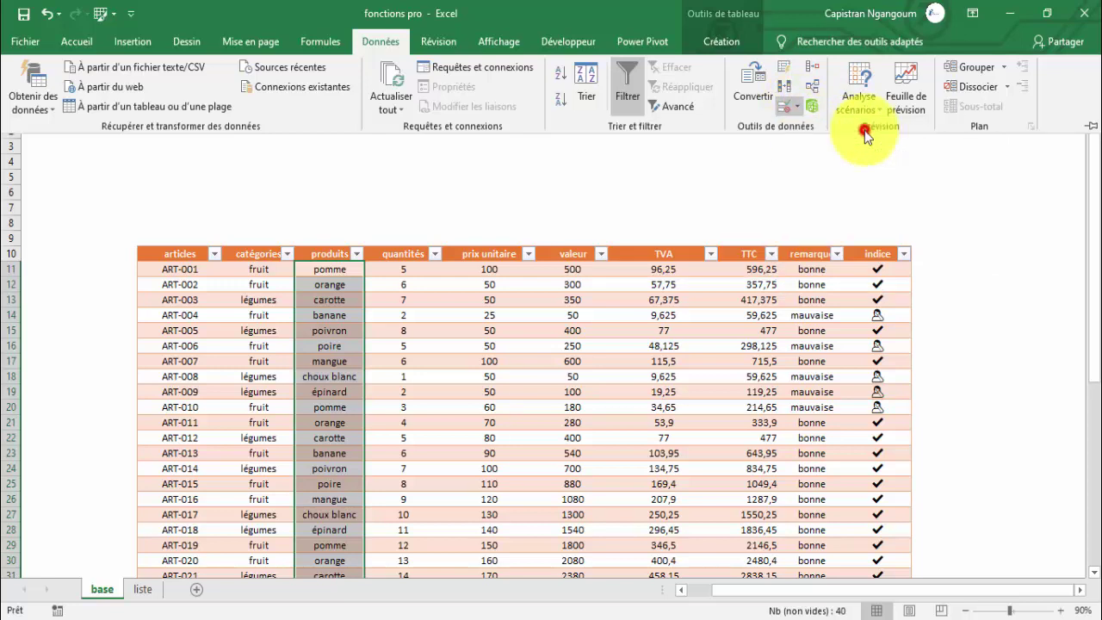
{"action": "left_click", "coordinate": [571, 267]}
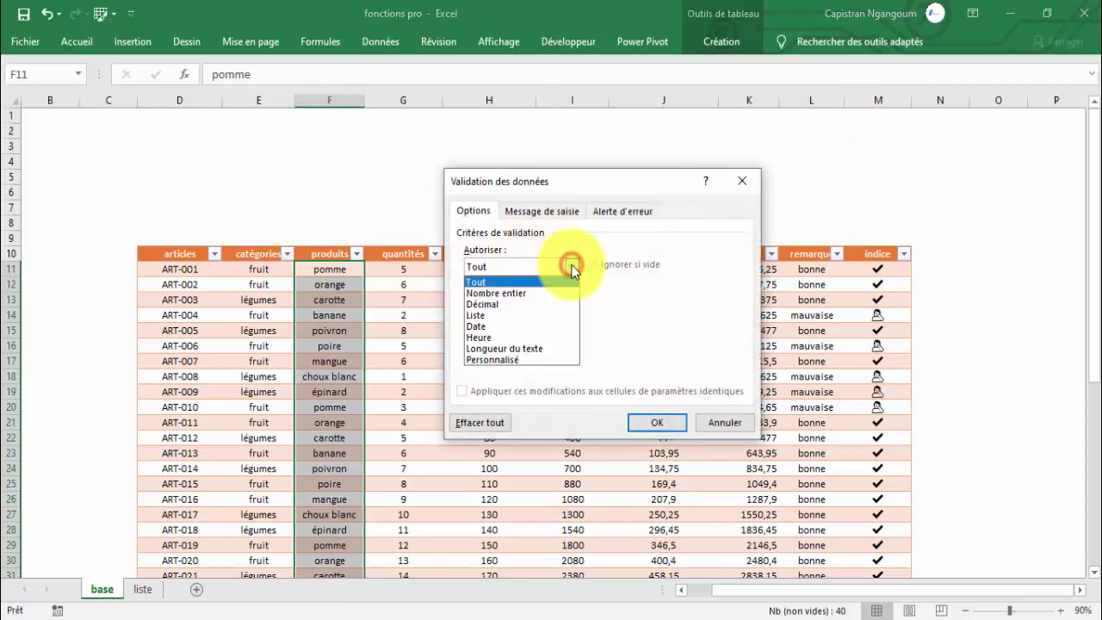
{"action": "left_click", "coordinate": [487, 315]}
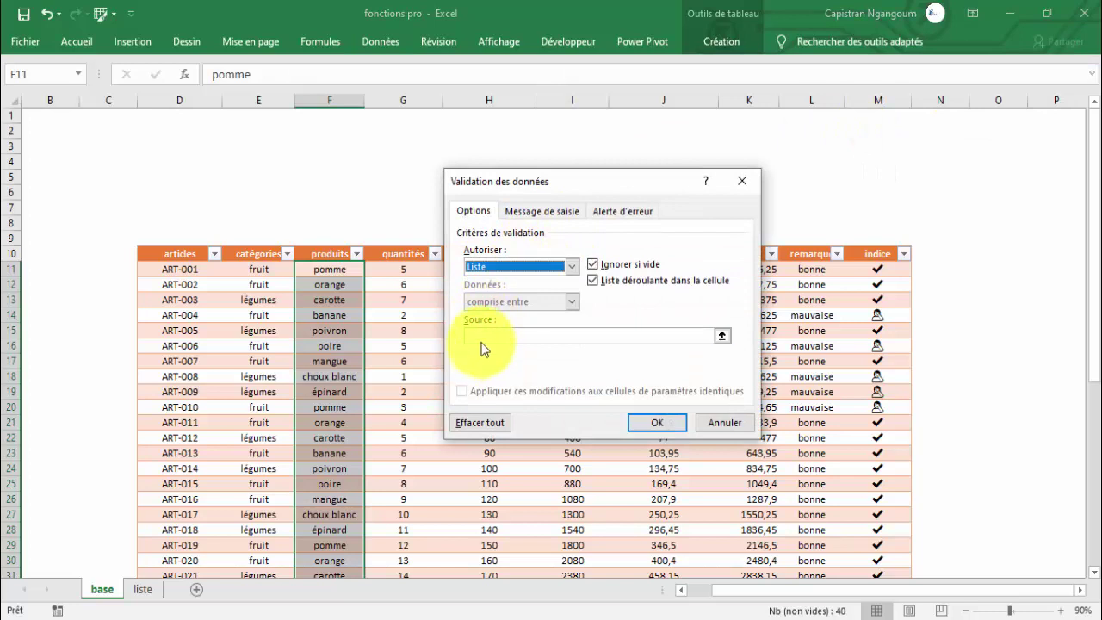
Step: Use the named range listep as the validation source for the produits column and apply the rule
{"action": "left_click", "coordinate": [481, 336]}
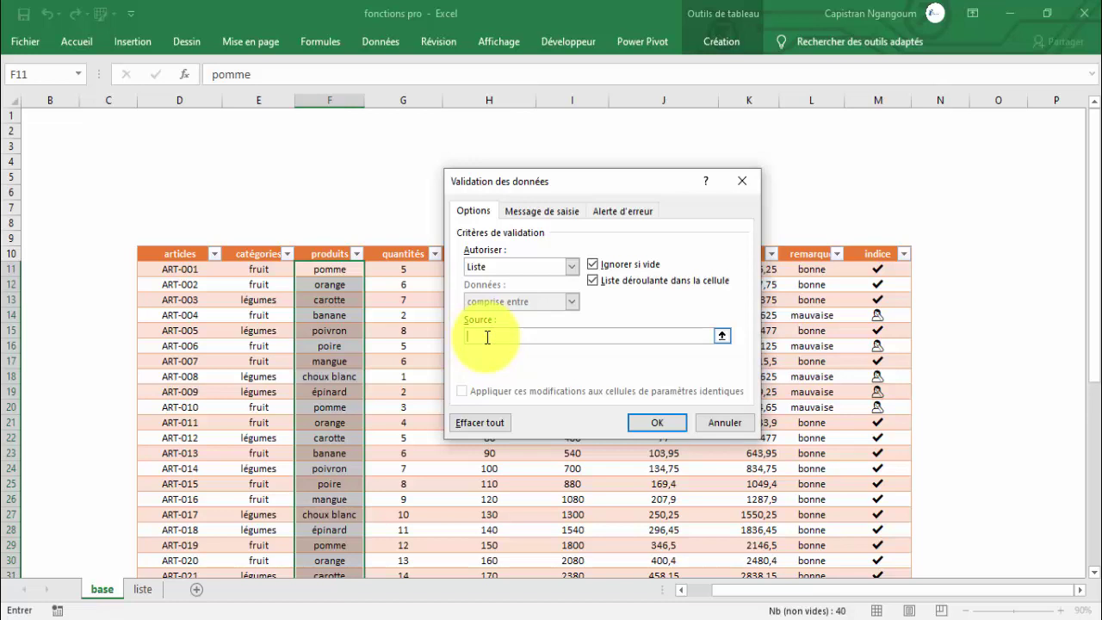
{"action": "key", "text": "F3"}
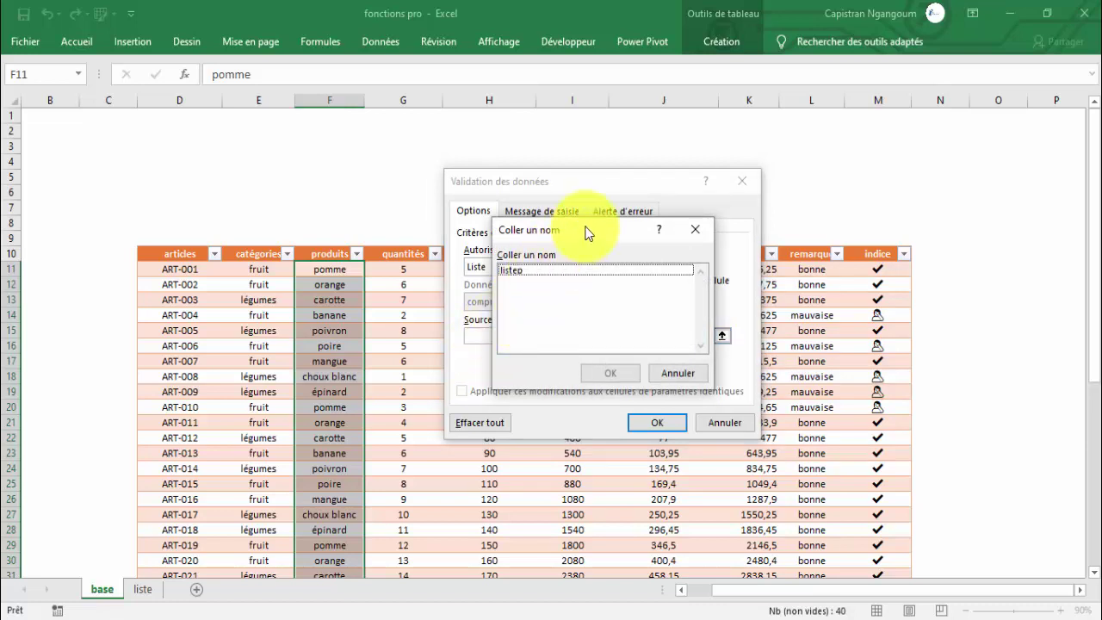
{"action": "left_click_drag", "start_coordinate": [472, 225], "coordinate": [360, 223]}
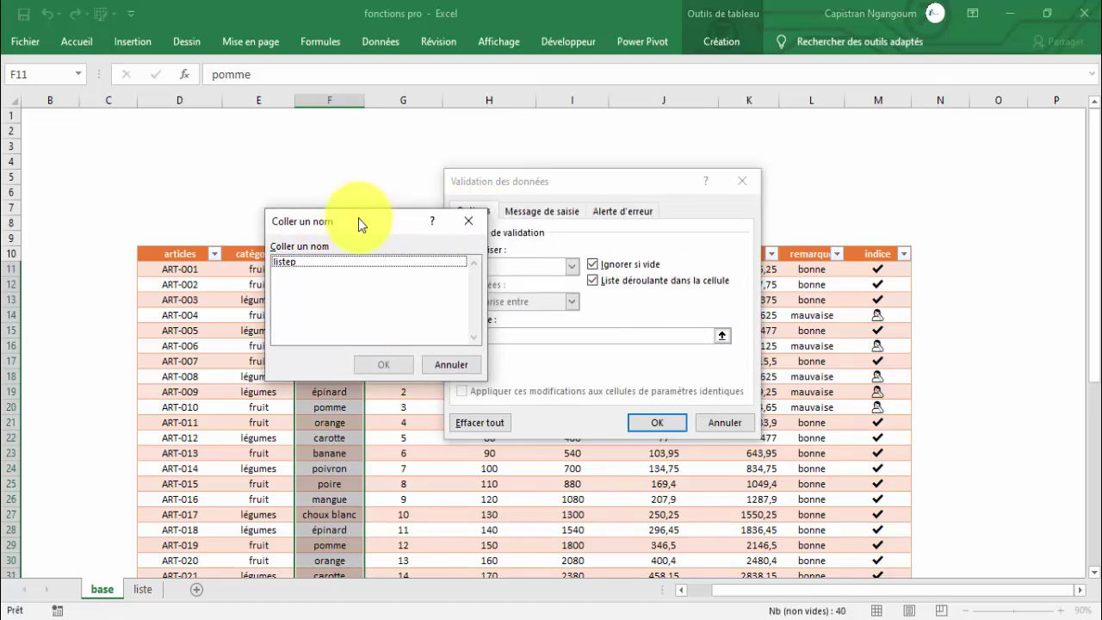
{"action": "left_click", "coordinate": [303, 263]}
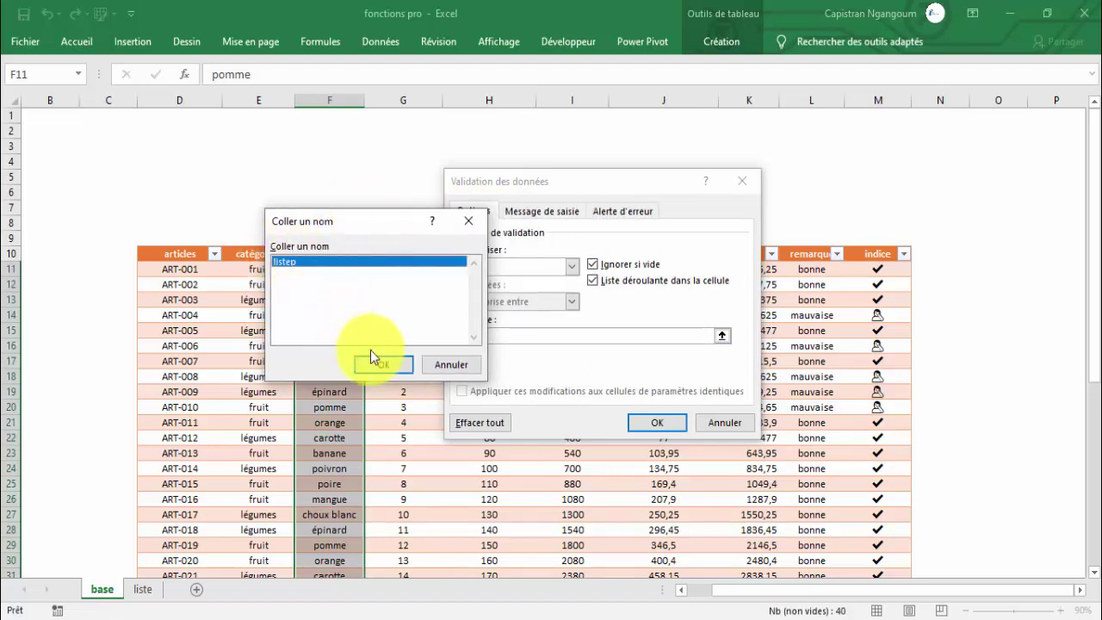
{"action": "left_click", "coordinate": [379, 364]}
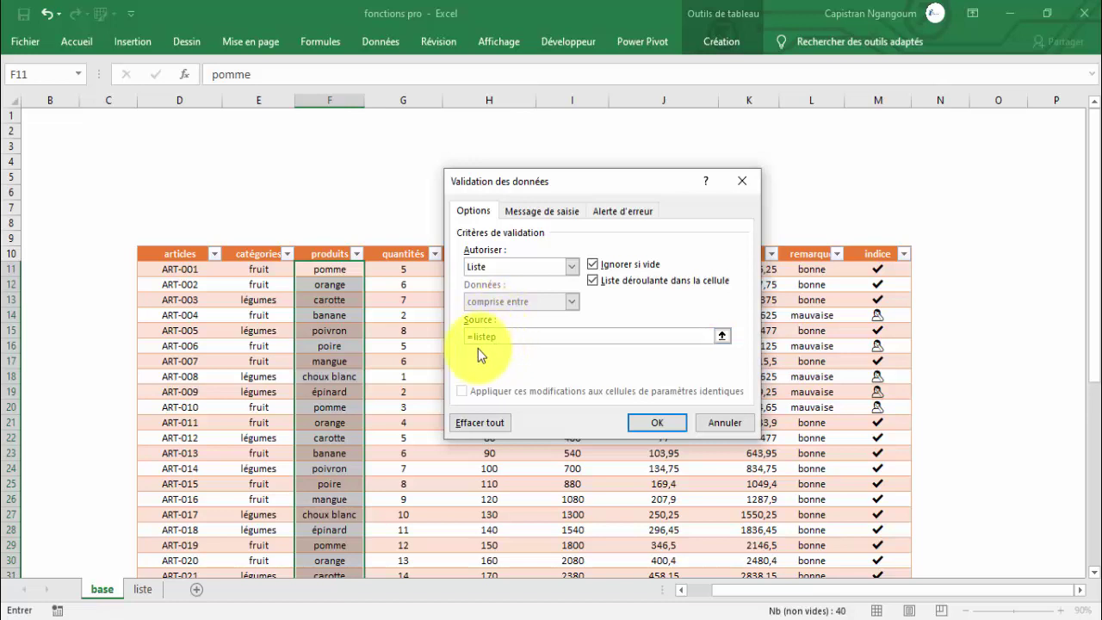
{"action": "left_click", "coordinate": [490, 341]}
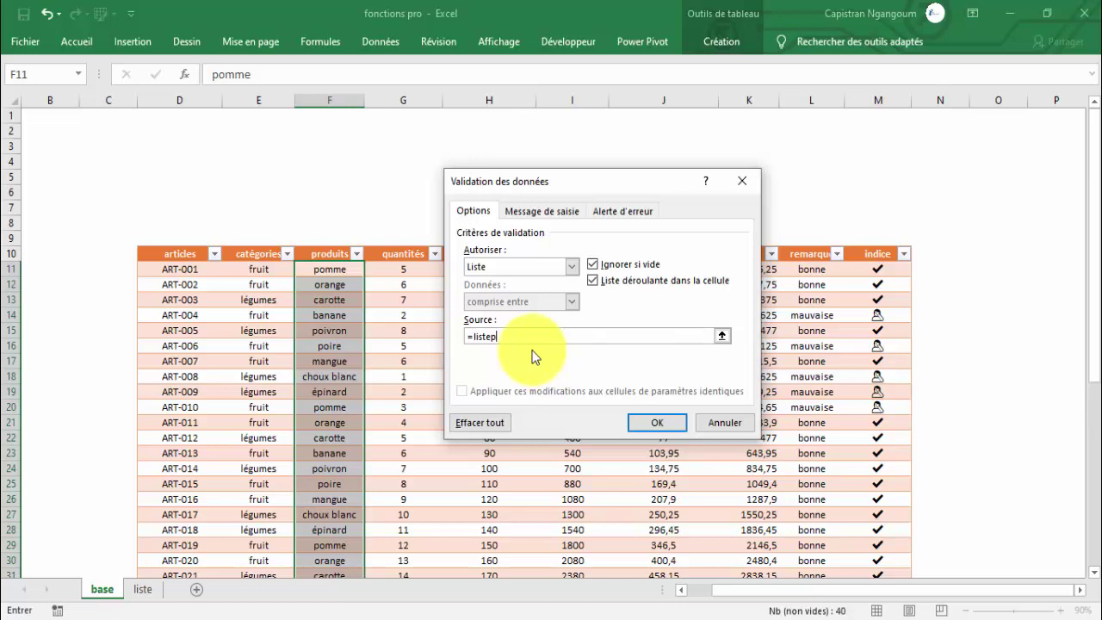
{"action": "left_click", "coordinate": [659, 422]}
Step: Check the choices offered by the dropdown list in cell F11 of the produits column
{"action": "left_click", "coordinate": [344, 346]}
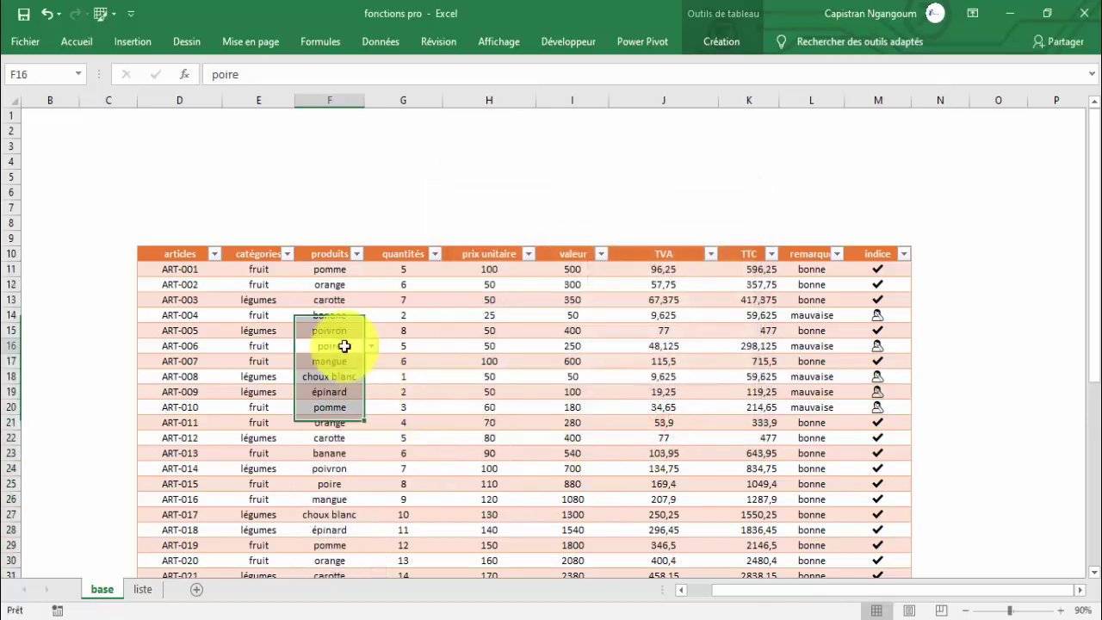
{"action": "left_click", "coordinate": [333, 270]}
{"action": "left_click", "coordinate": [371, 269]}
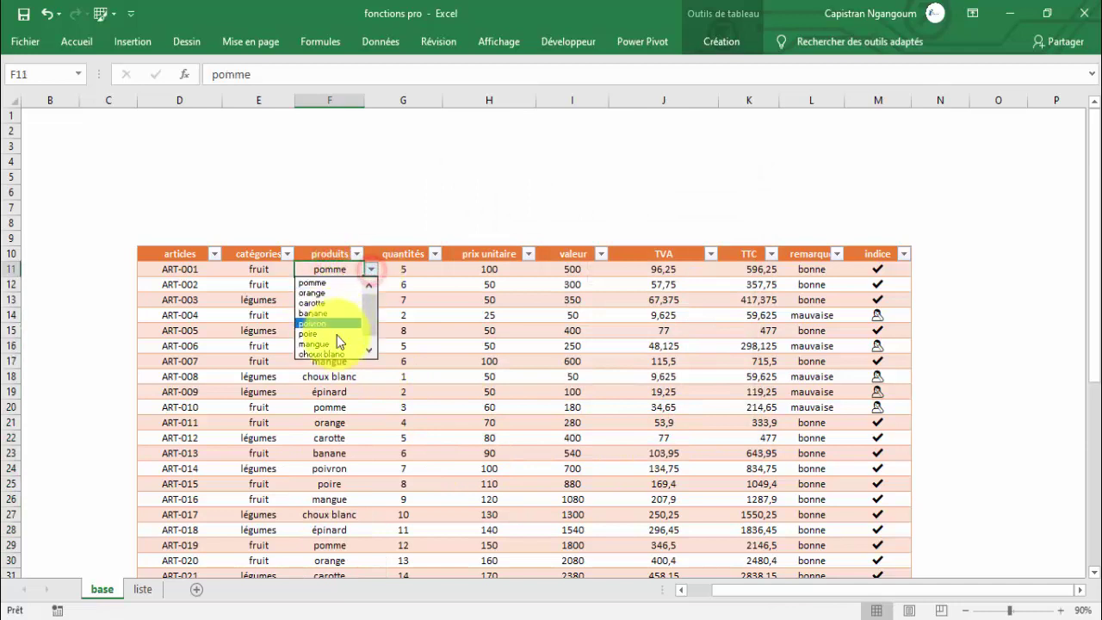
{"action": "scroll", "coordinate": [372, 327], "scroll_direction": "down", "scroll_amount": 1}
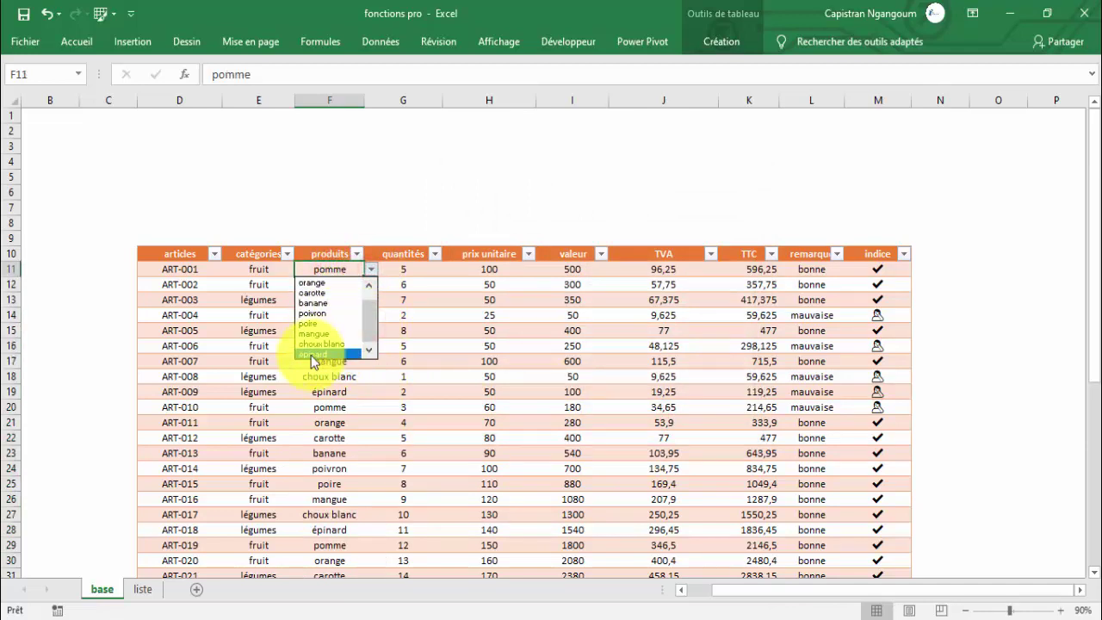
{"action": "left_click", "coordinate": [401, 339]}
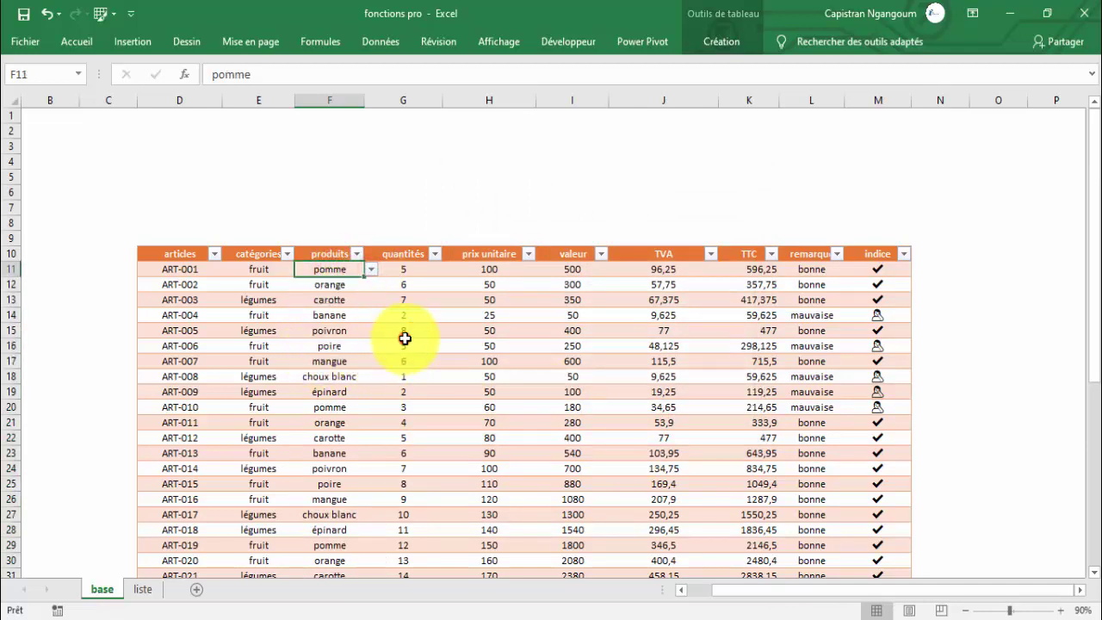
Step: Add the test entry "aaa" in cell E16, directly below the product table on the liste sheet
{"action": "left_click", "coordinate": [142, 589]}
{"action": "left_click", "coordinate": [315, 371]}
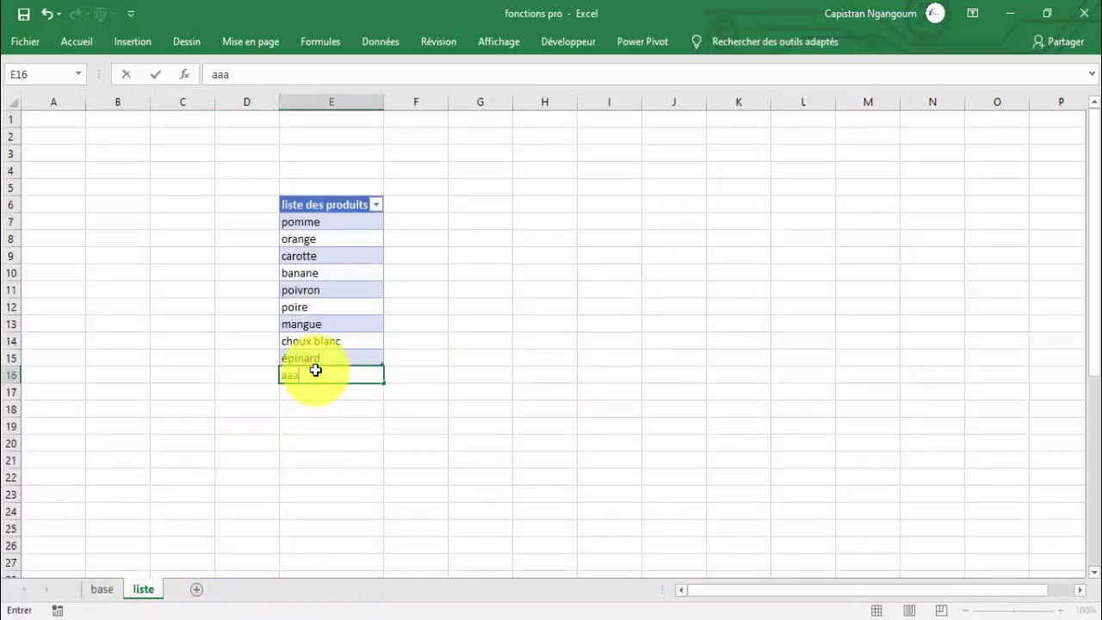
{"action": "key", "text": "Return"}
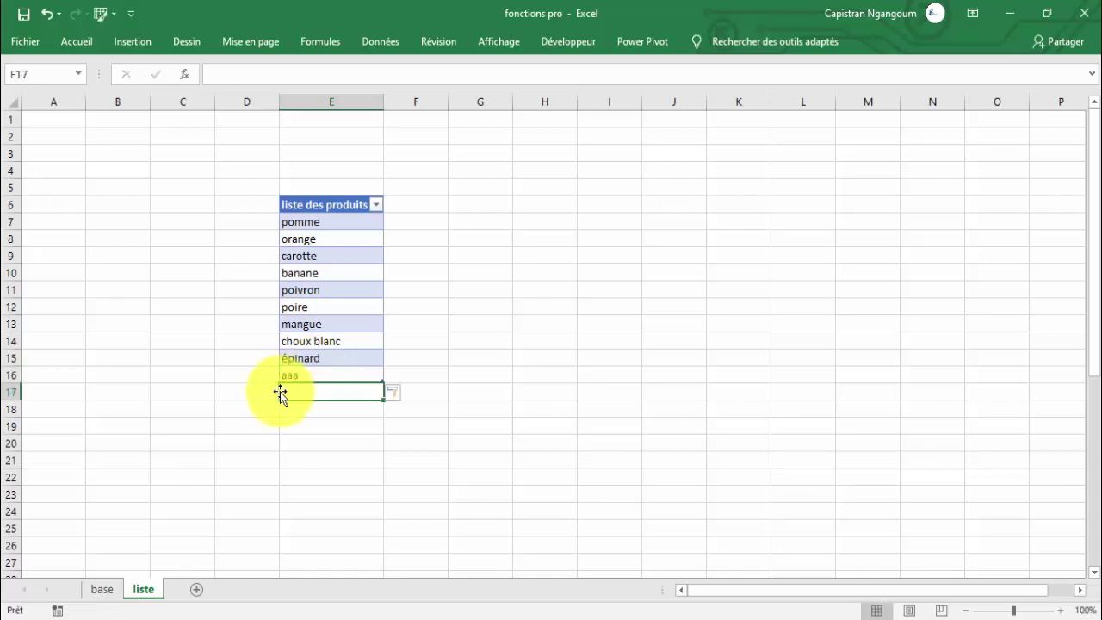
{"action": "left_click", "coordinate": [288, 419]}
{"action": "left_click", "coordinate": [308, 375]}
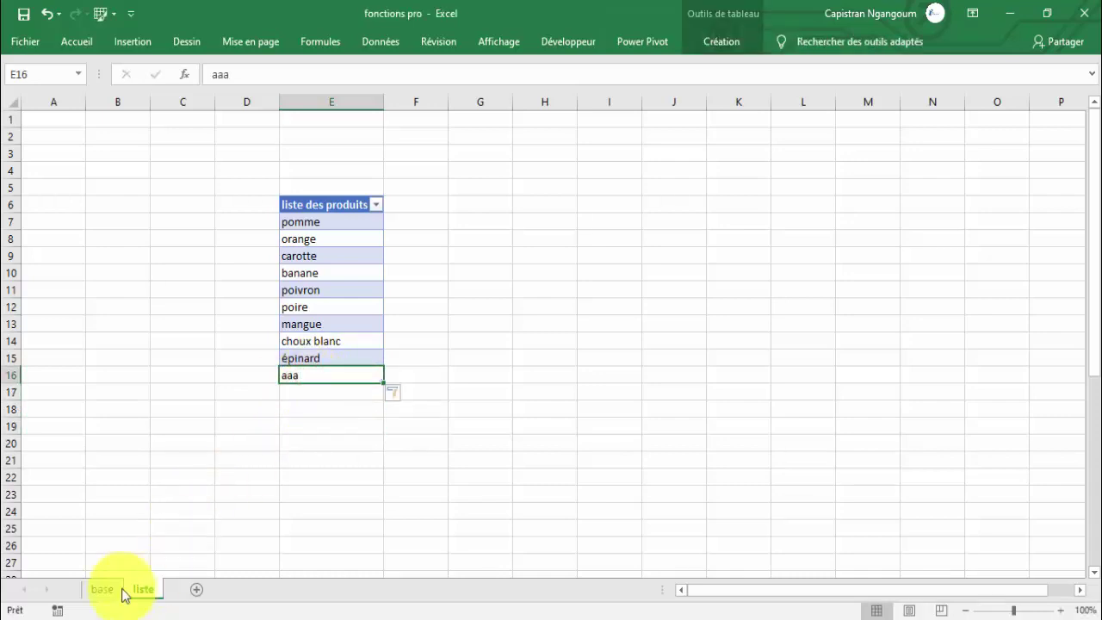
Step: Check on the base sheet whether the dropdown list in F11 offers the added "aaa" entry
{"action": "left_click", "coordinate": [102, 589]}
{"action": "left_click", "coordinate": [371, 270]}
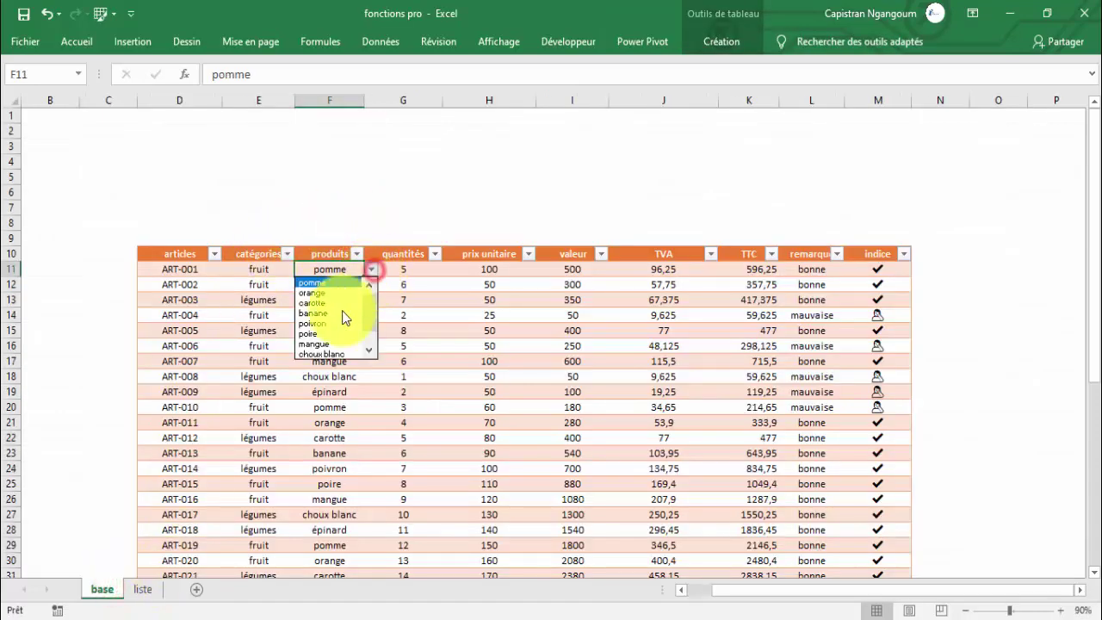
{"action": "left_click", "coordinate": [371, 318]}
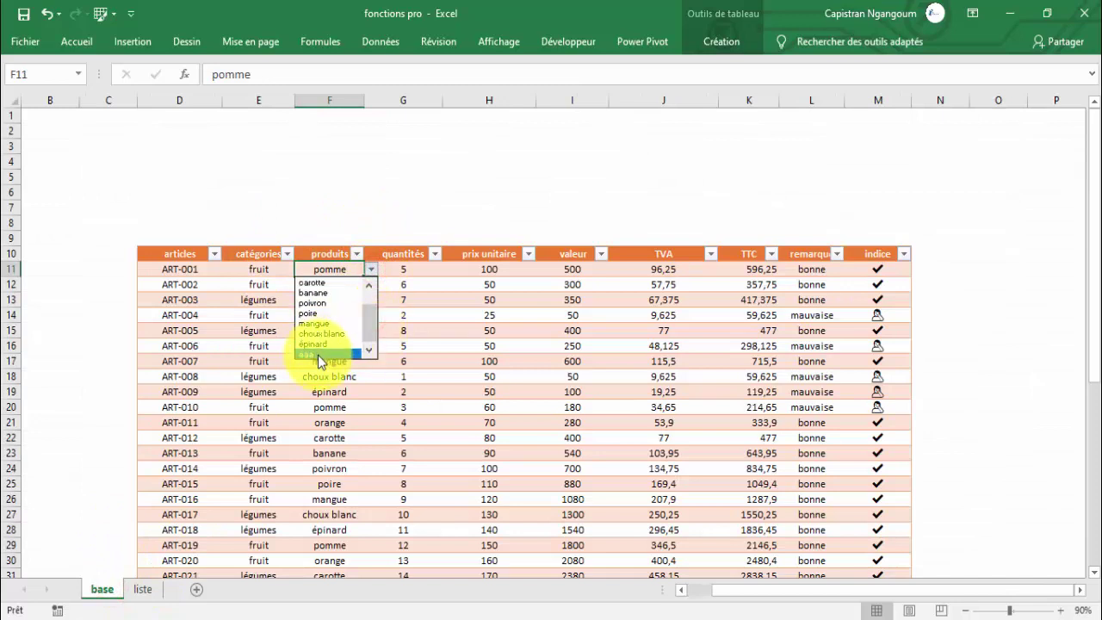
{"action": "left_click_drag", "start_coordinate": [371, 329], "coordinate": [373, 306]}
{"action": "left_click", "coordinate": [164, 459]}
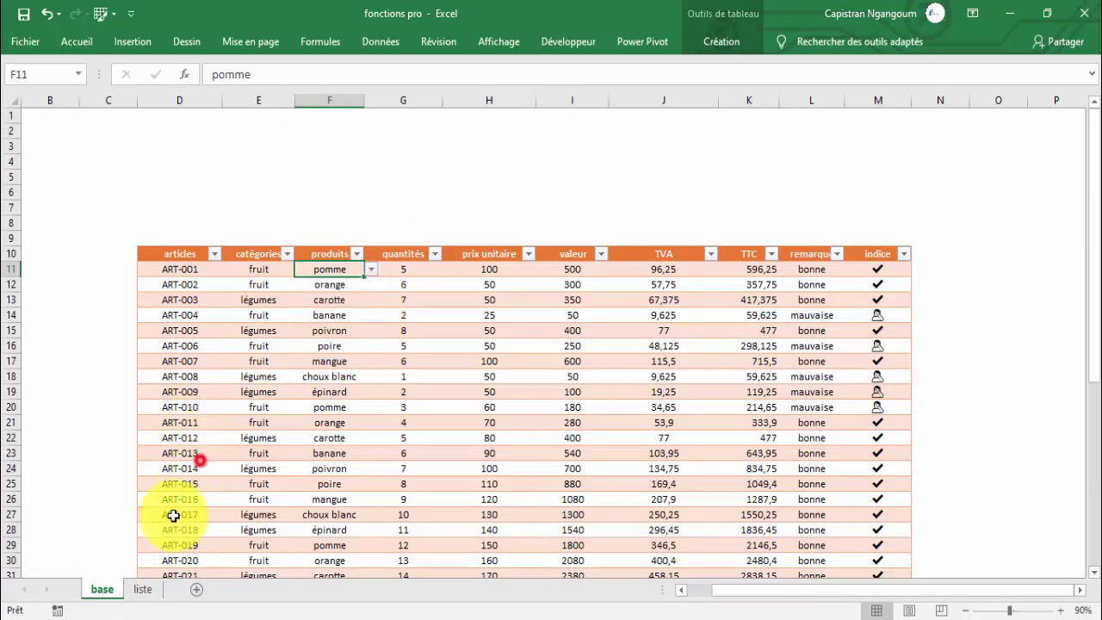
Step: Delete the table row holding the test entry "aaa" from the product table on the liste sheet
{"action": "left_click", "coordinate": [148, 589]}
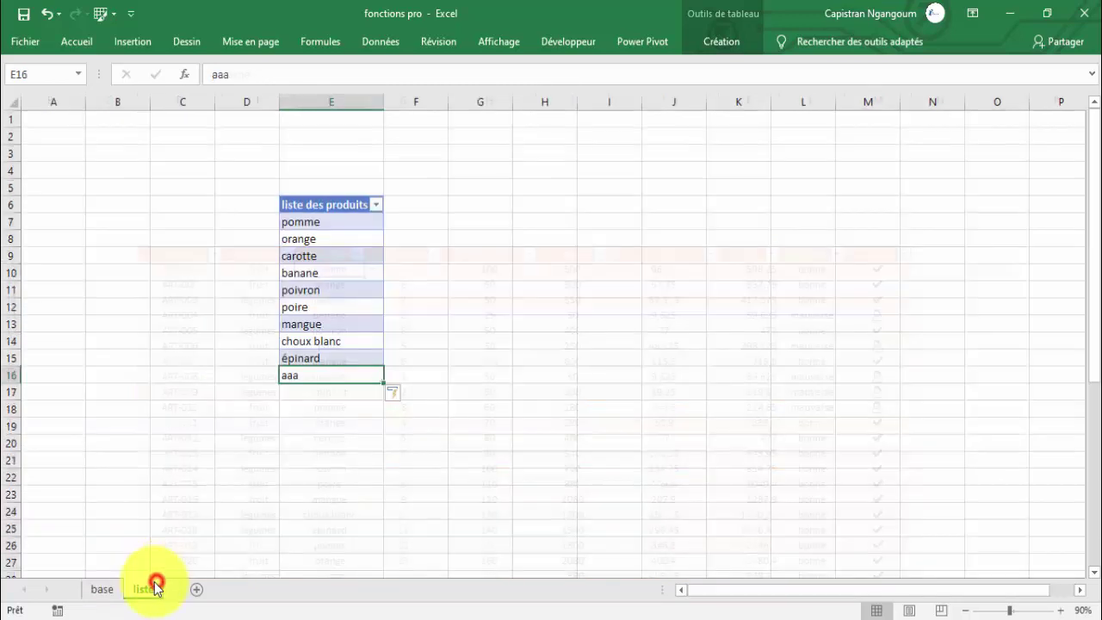
{"action": "left_click", "coordinate": [308, 362]}
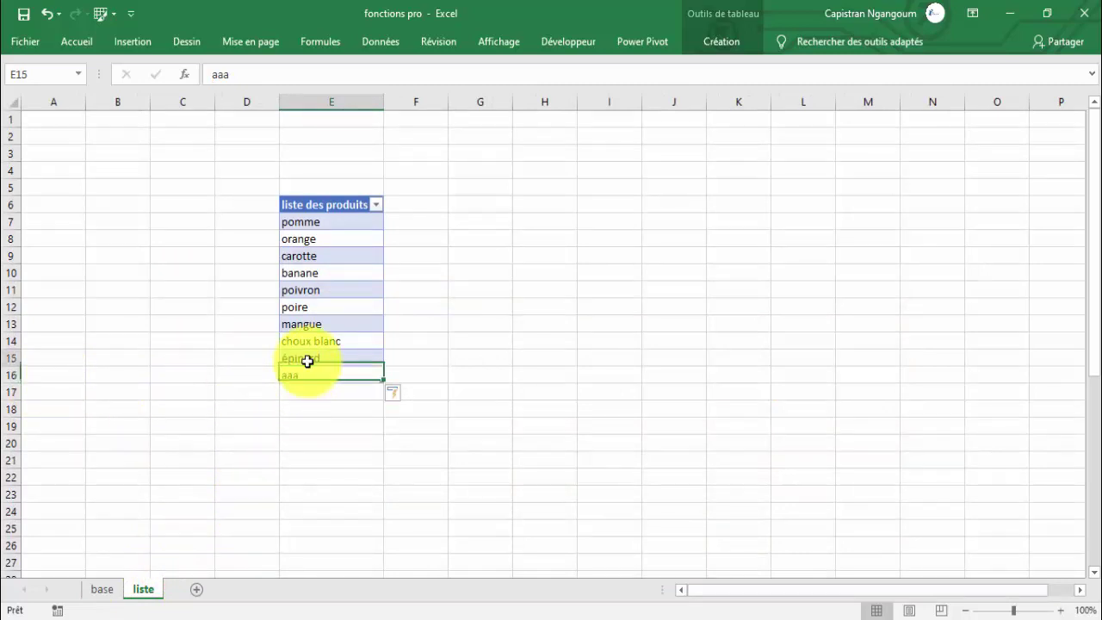
{"action": "left_click", "coordinate": [312, 375]}
{"action": "left_click", "coordinate": [314, 341]}
{"action": "left_click", "coordinate": [313, 373]}
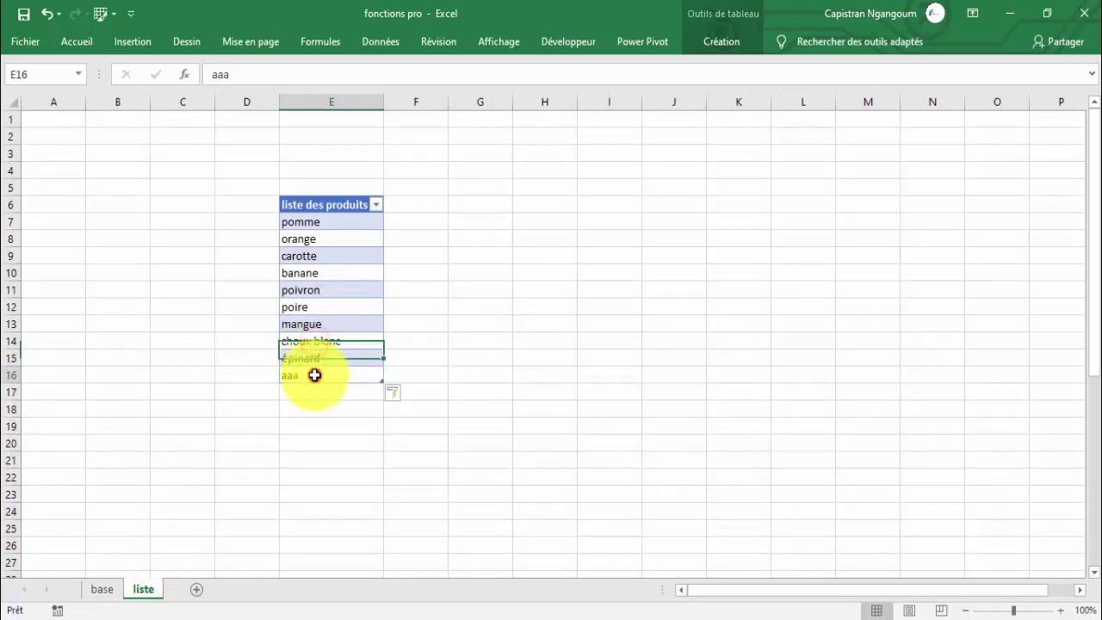
{"action": "right_click", "coordinate": [322, 375]}
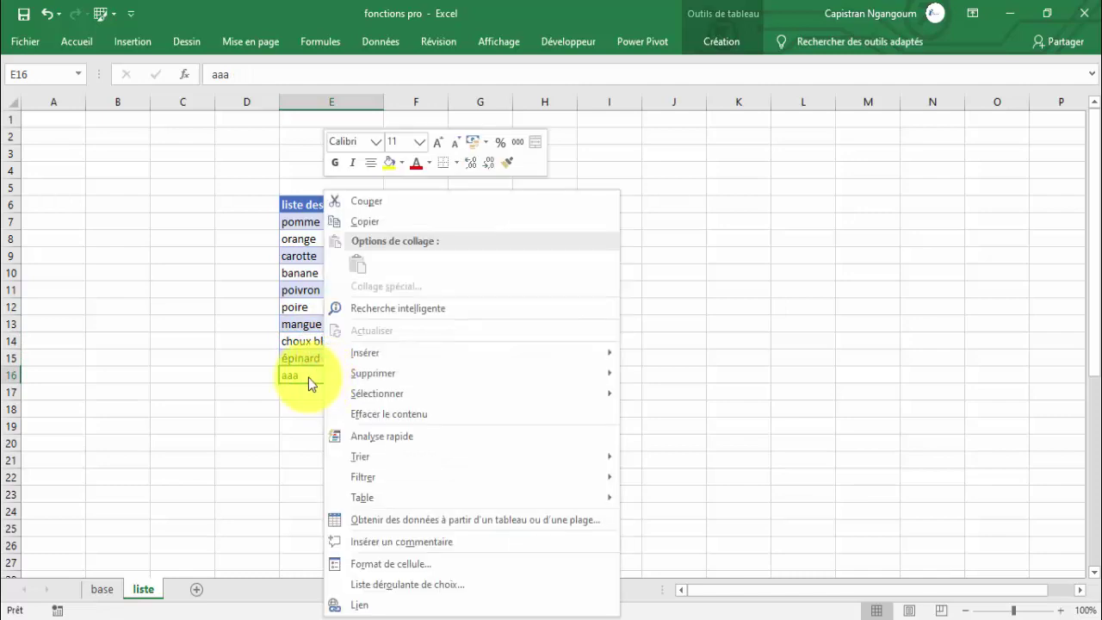
{"action": "left_click", "coordinate": [306, 375]}
{"action": "right_click", "coordinate": [312, 372]}
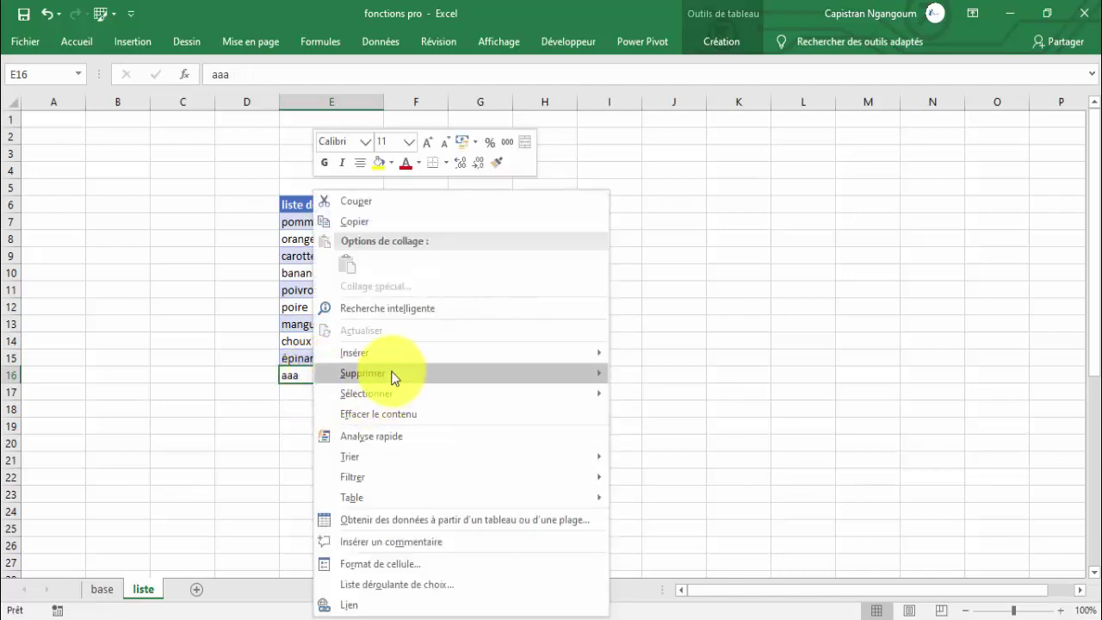
{"action": "mouse_move", "coordinate": [473, 371]}
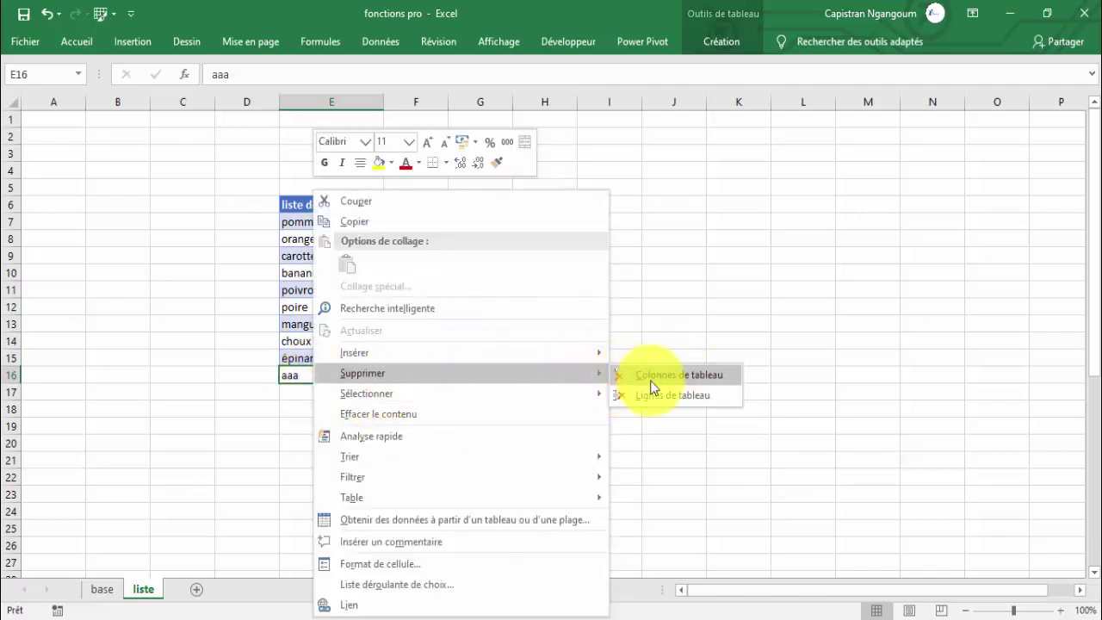
{"action": "left_click", "coordinate": [673, 401]}
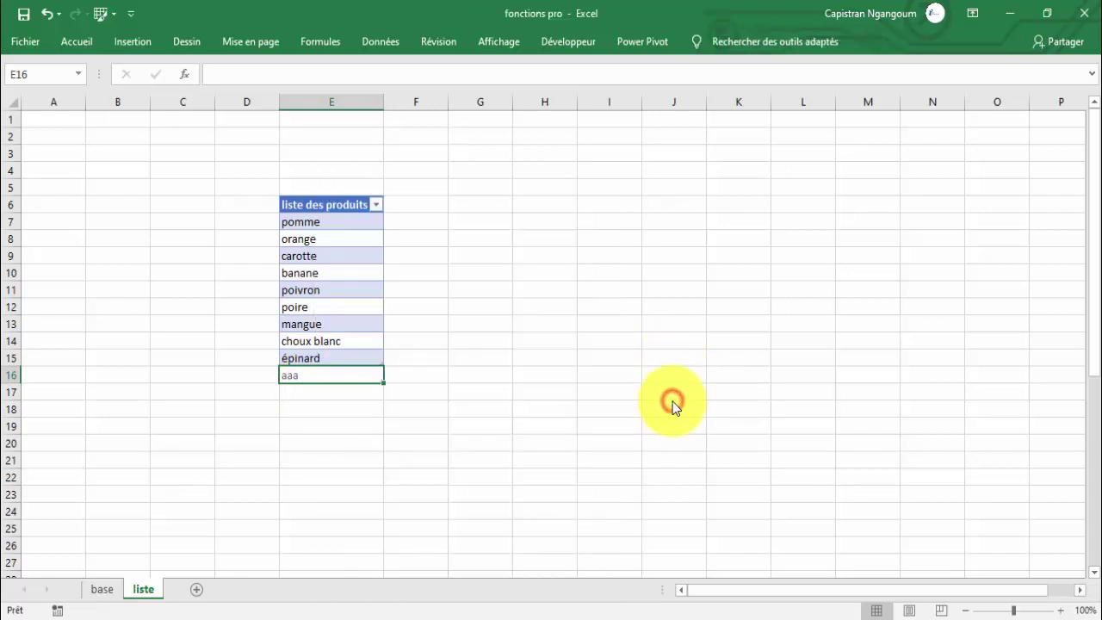
{"action": "left_click", "coordinate": [350, 307]}
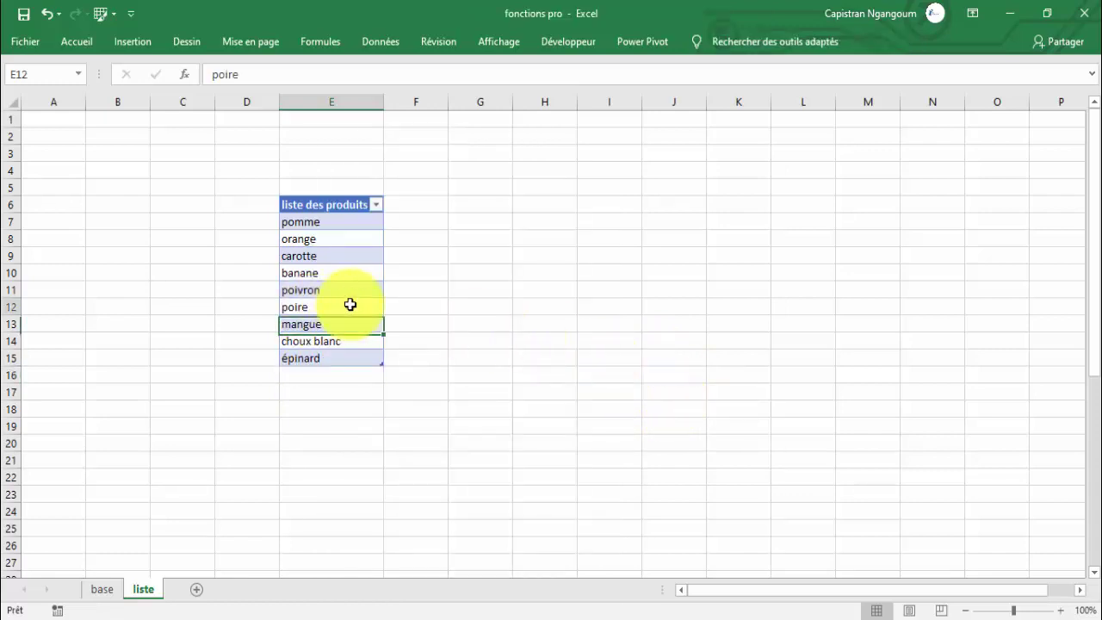
Step: Check on the base sheet whether produits cells further down the column, such as F27 and F44, offer the dropdown list
{"action": "left_click", "coordinate": [102, 589]}
{"action": "left_click", "coordinate": [324, 349]}
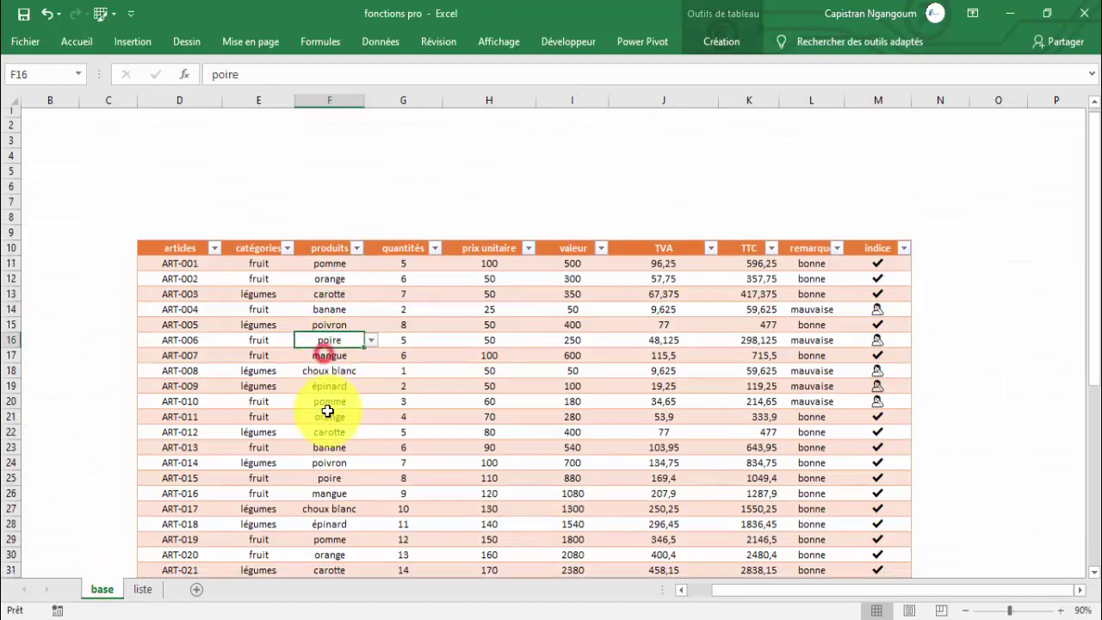
{"action": "scroll", "coordinate": [327, 371], "scroll_direction": "down", "scroll_amount": 3}
{"action": "left_click", "coordinate": [332, 377]}
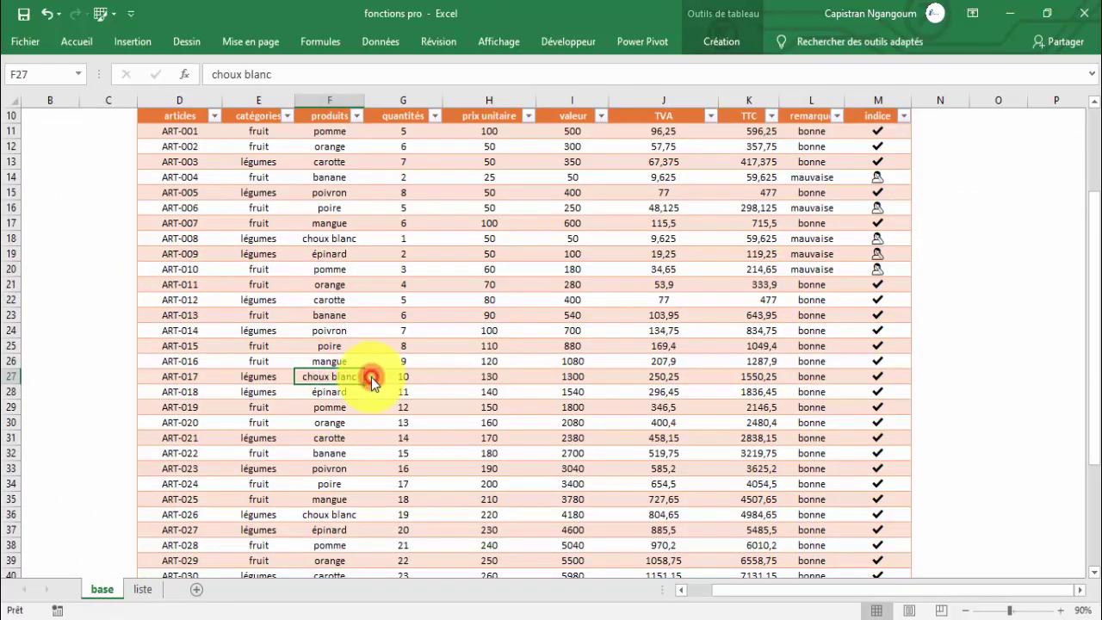
{"action": "scroll", "coordinate": [344, 388], "scroll_direction": "down", "scroll_amount": 5}
{"action": "left_click", "coordinate": [330, 405]}
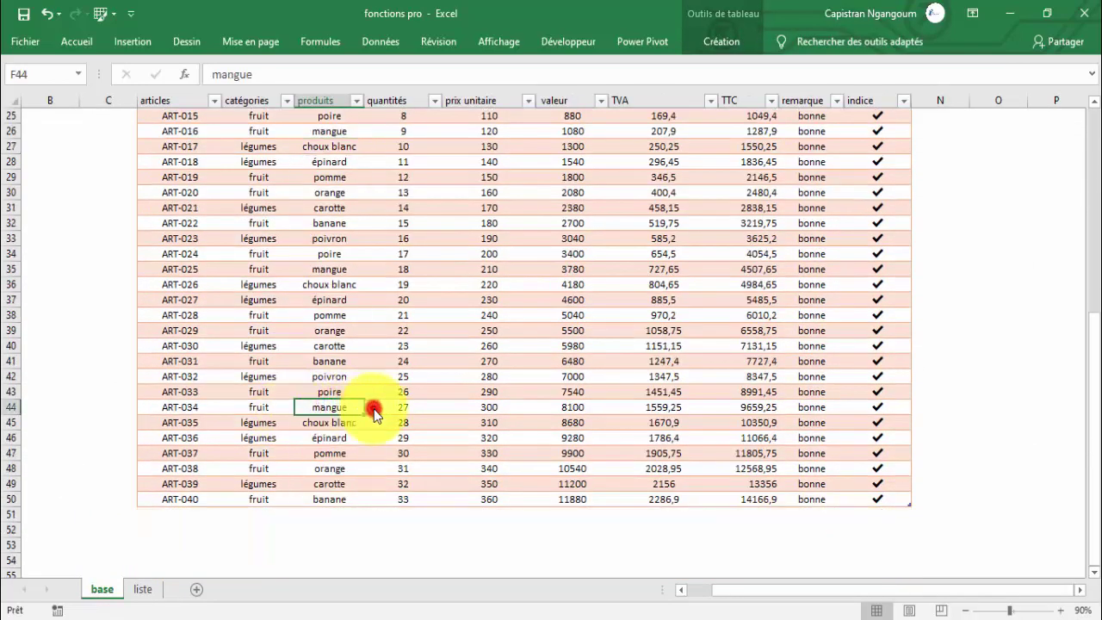
{"action": "scroll", "coordinate": [327, 379], "scroll_direction": "up", "scroll_amount": 8}
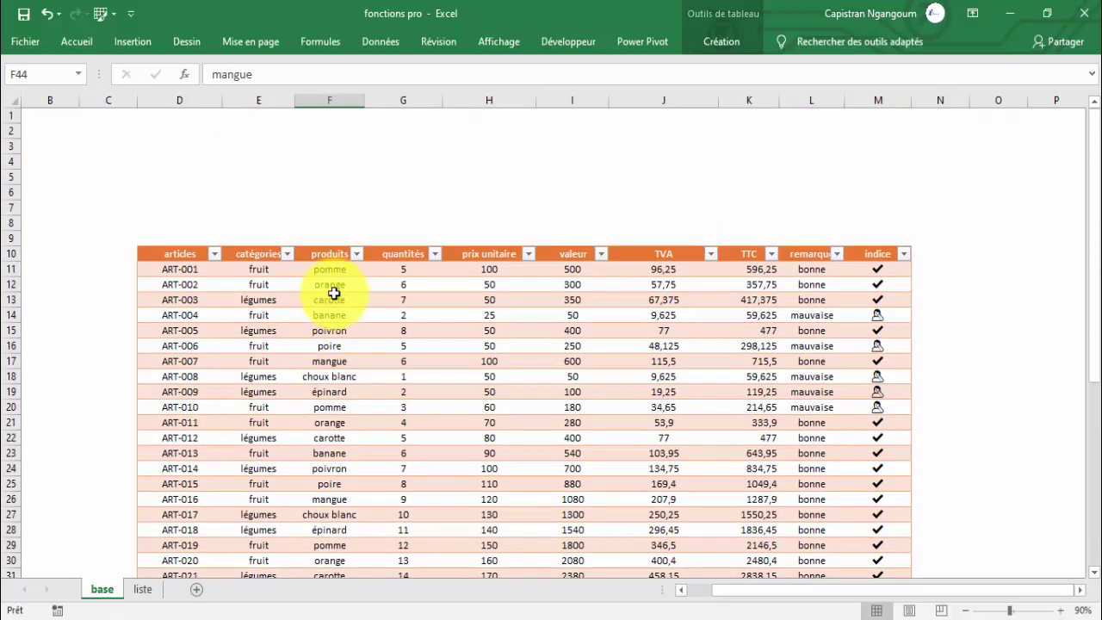
{"action": "left_click_drag", "start_coordinate": [335, 294], "coordinate": [691, 515]}
{"action": "left_click", "coordinate": [339, 355]}
{"action": "left_click", "coordinate": [262, 402]}
{"action": "left_click", "coordinate": [406, 419]}
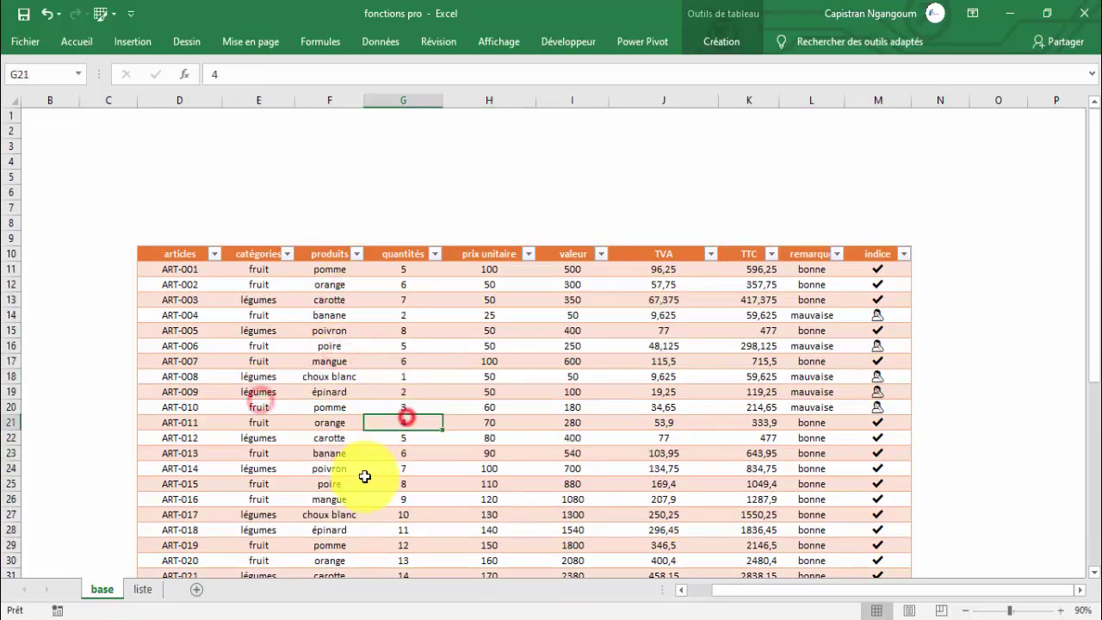
{"action": "left_click", "coordinate": [367, 478]}
{"action": "left_click", "coordinate": [327, 409]}
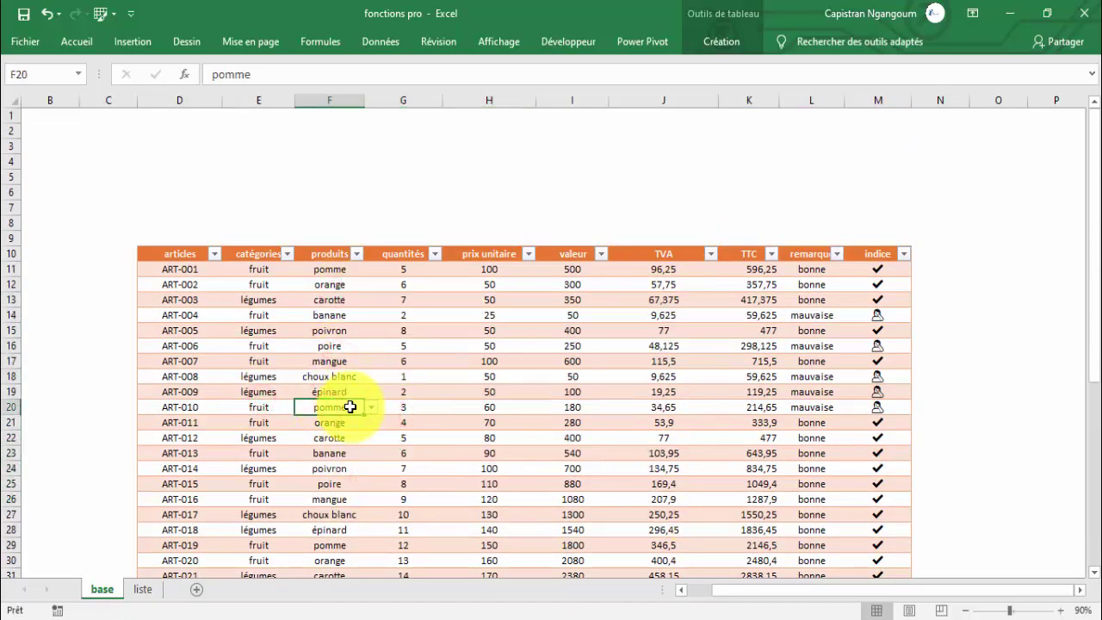
{"action": "left_click", "coordinate": [330, 270]}
{"action": "left_click", "coordinate": [330, 407]}
{"action": "left_click", "coordinate": [329, 452]}
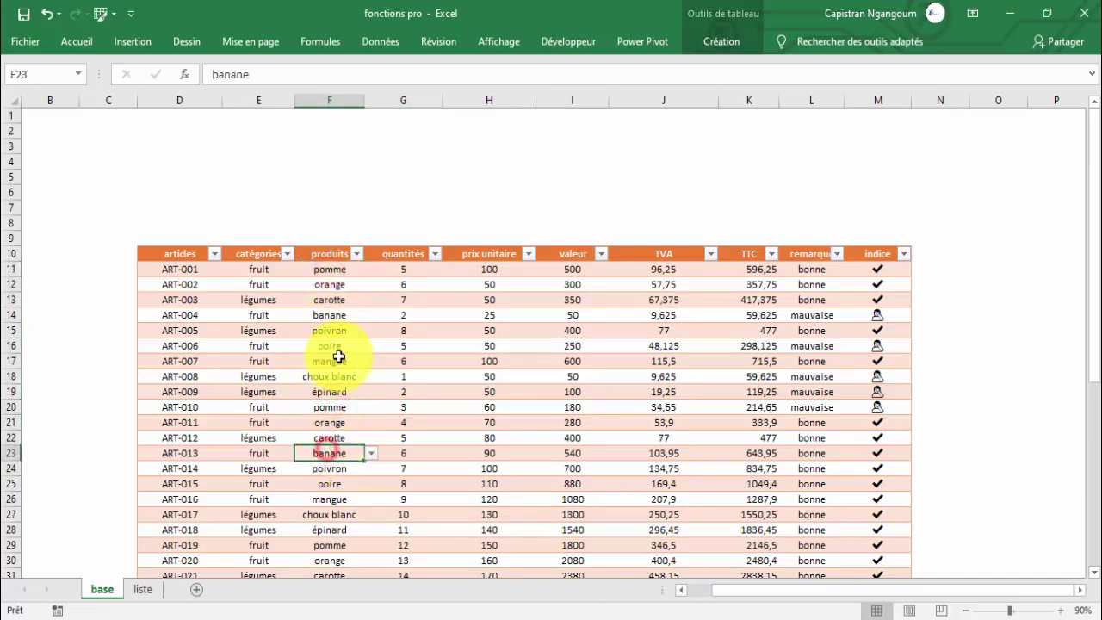
{"action": "scroll", "coordinate": [440, 363], "scroll_direction": "down", "scroll_amount": 1}
{"action": "scroll", "coordinate": [440, 363], "scroll_direction": "up", "scroll_amount": 1}
{"action": "left_click", "coordinate": [300, 392]}
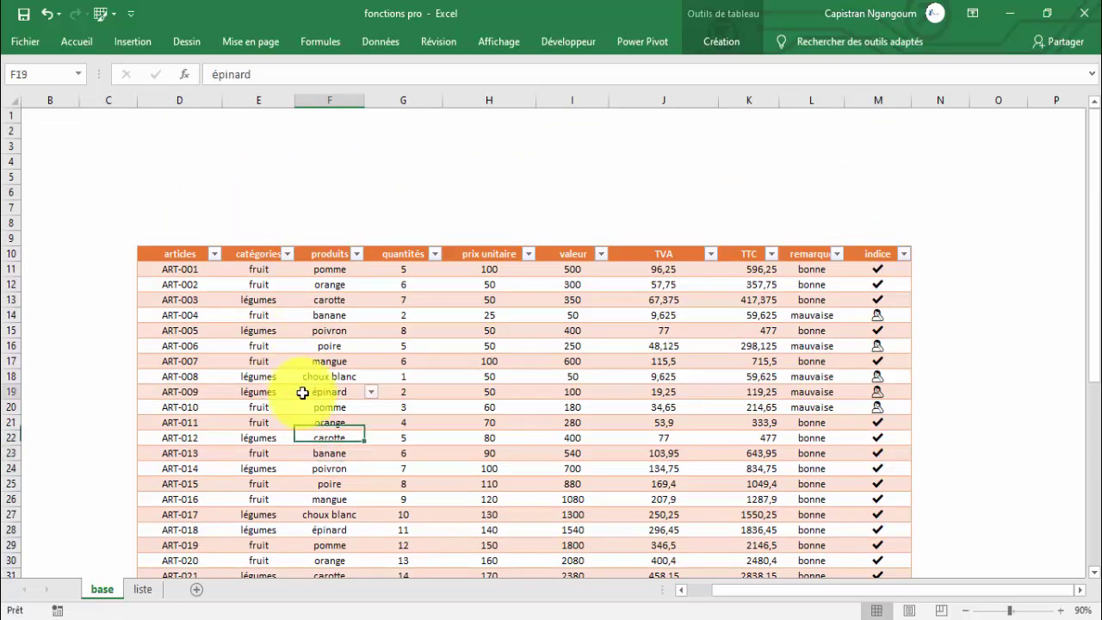
{"action": "left_click", "coordinate": [384, 367]}
{"action": "left_click", "coordinate": [286, 331]}
{"action": "left_click", "coordinate": [406, 347]}
{"action": "left_click", "coordinate": [330, 315]}
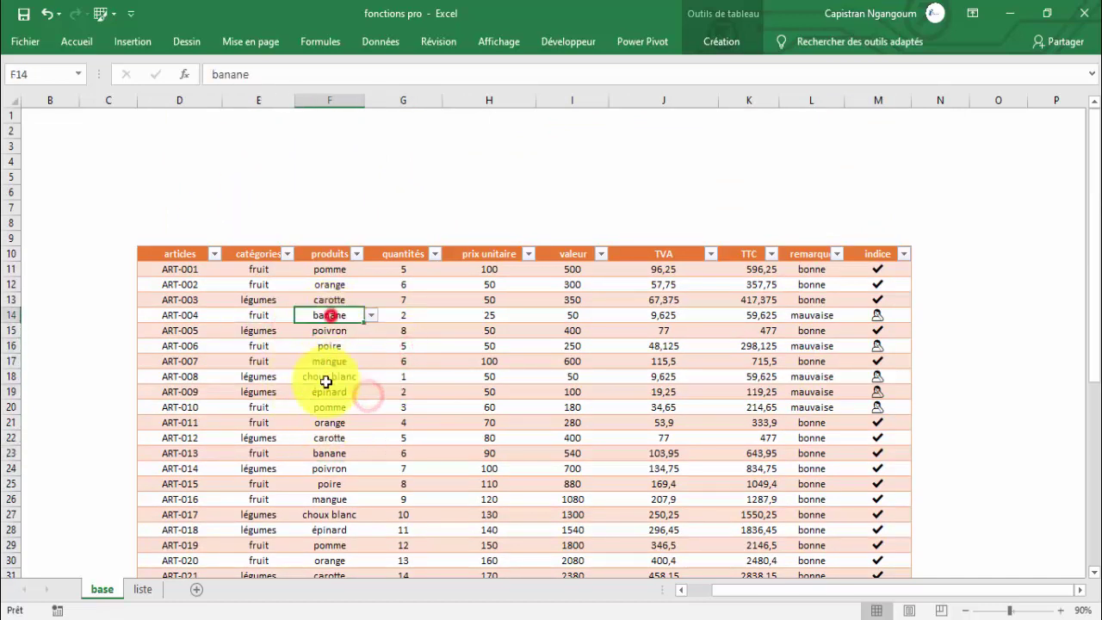
{"action": "left_click", "coordinate": [320, 392]}
{"action": "left_click", "coordinate": [321, 314]}
Step: Enter the title "base de données" in cell D4 of the base sheet and add a bottom border across D4:F4
{"action": "left_click", "coordinate": [214, 165]}
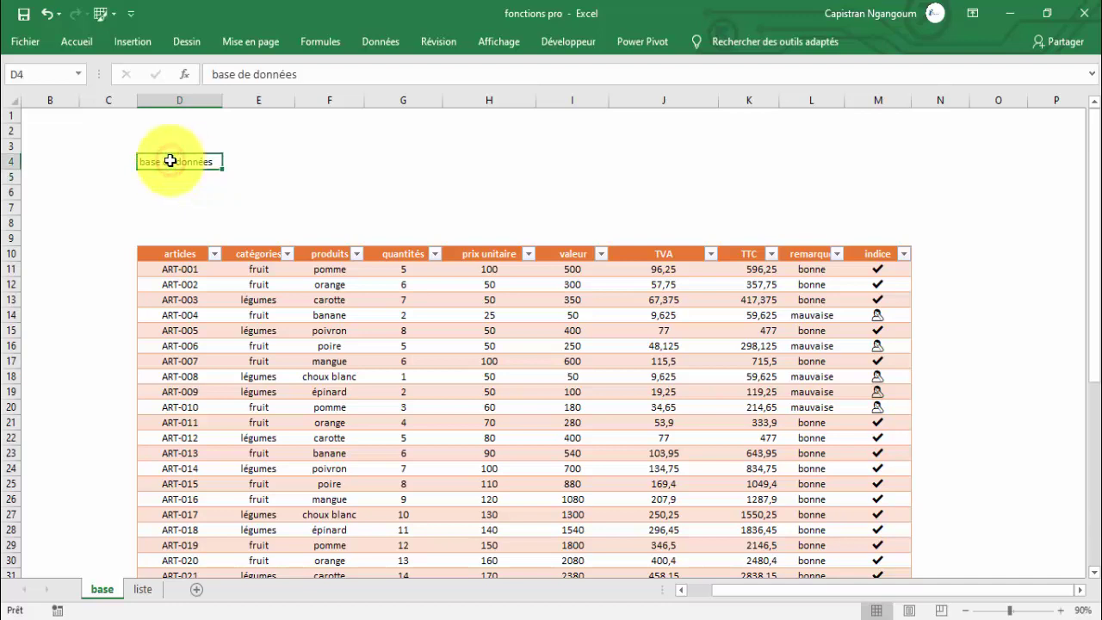
{"action": "left_click_drag", "start_coordinate": [170, 161], "coordinate": [305, 163]}
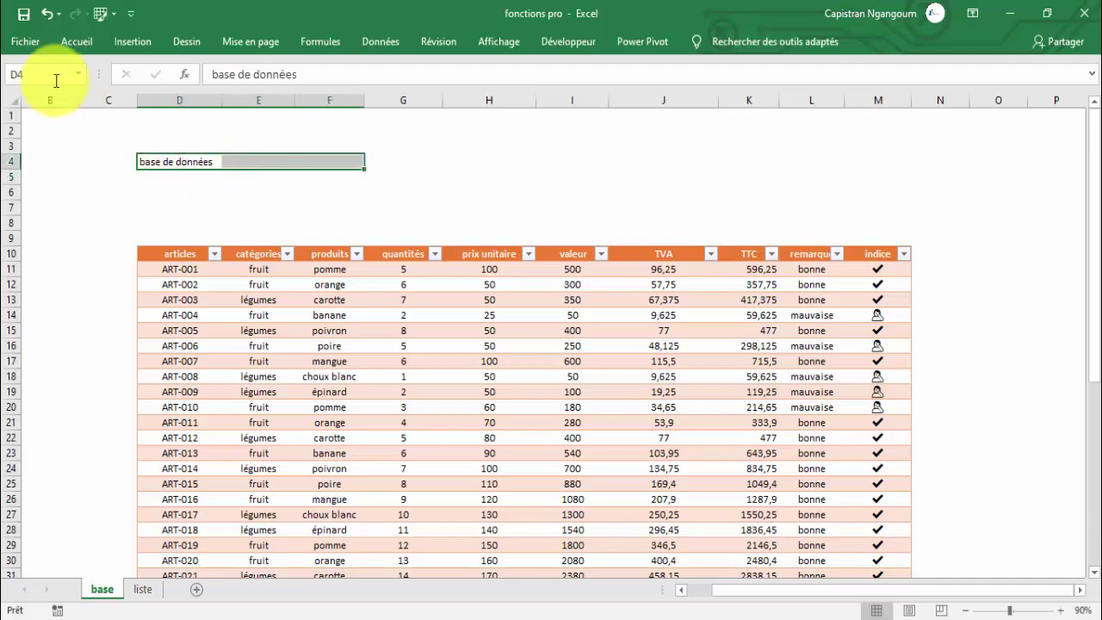
{"action": "left_click", "coordinate": [71, 52]}
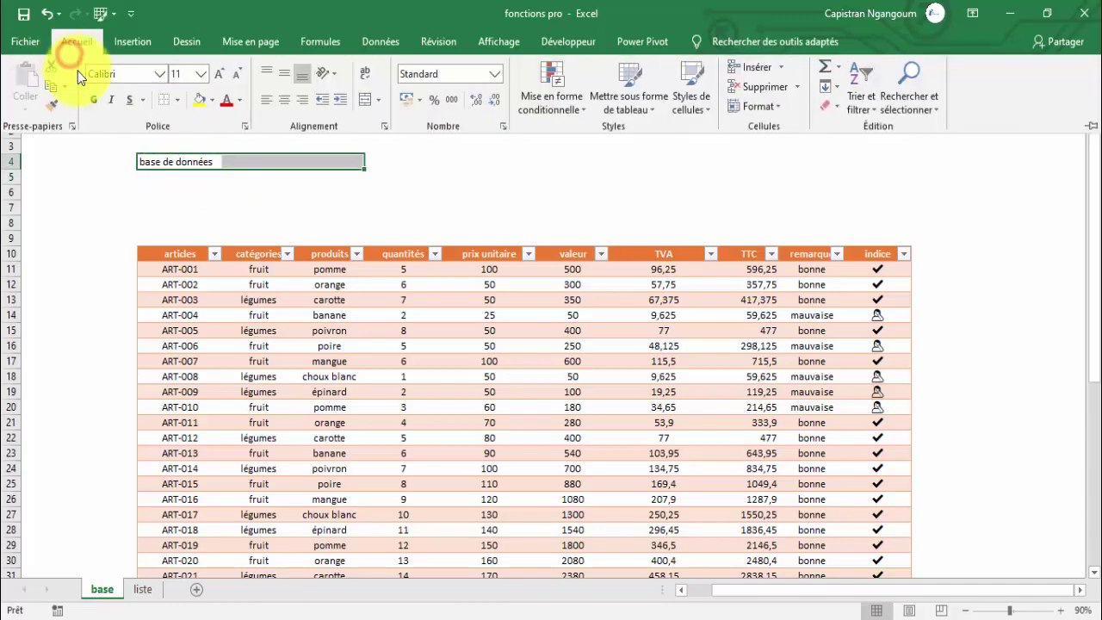
{"action": "left_click", "coordinate": [177, 99]}
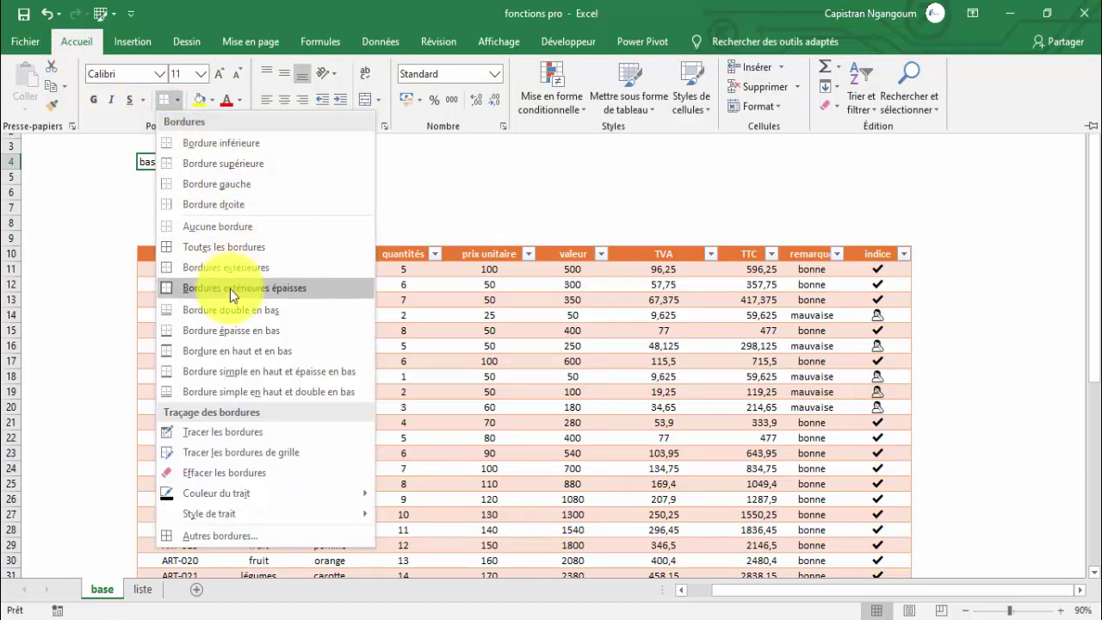
{"action": "left_click", "coordinate": [223, 146]}
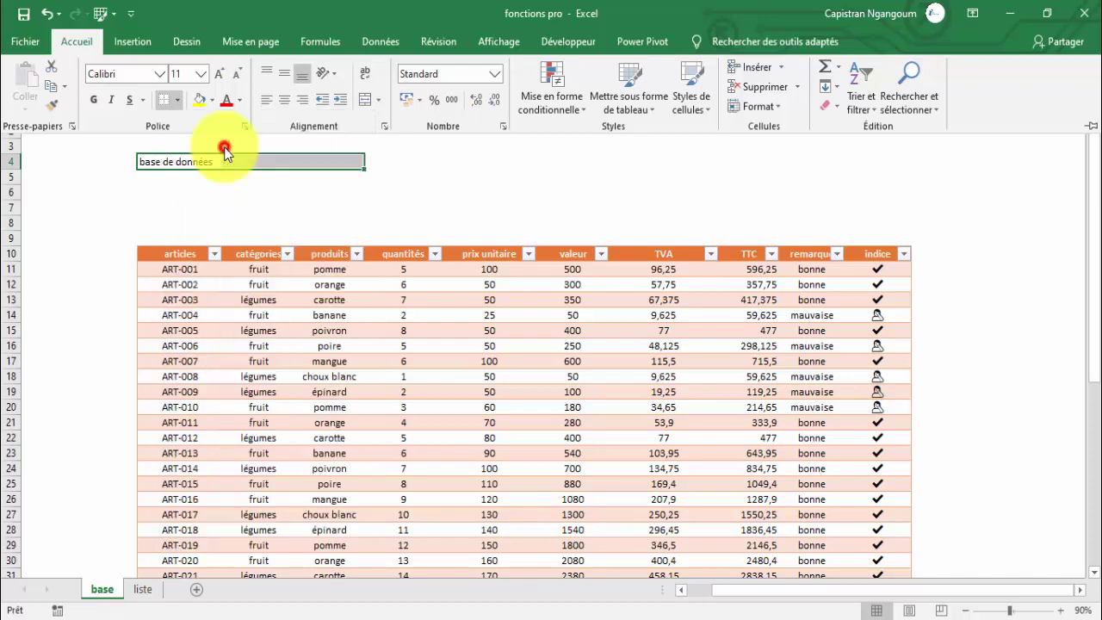
Step: Merge cells D4:F4 and left-align the "base de données" title
{"action": "left_click", "coordinate": [368, 101]}
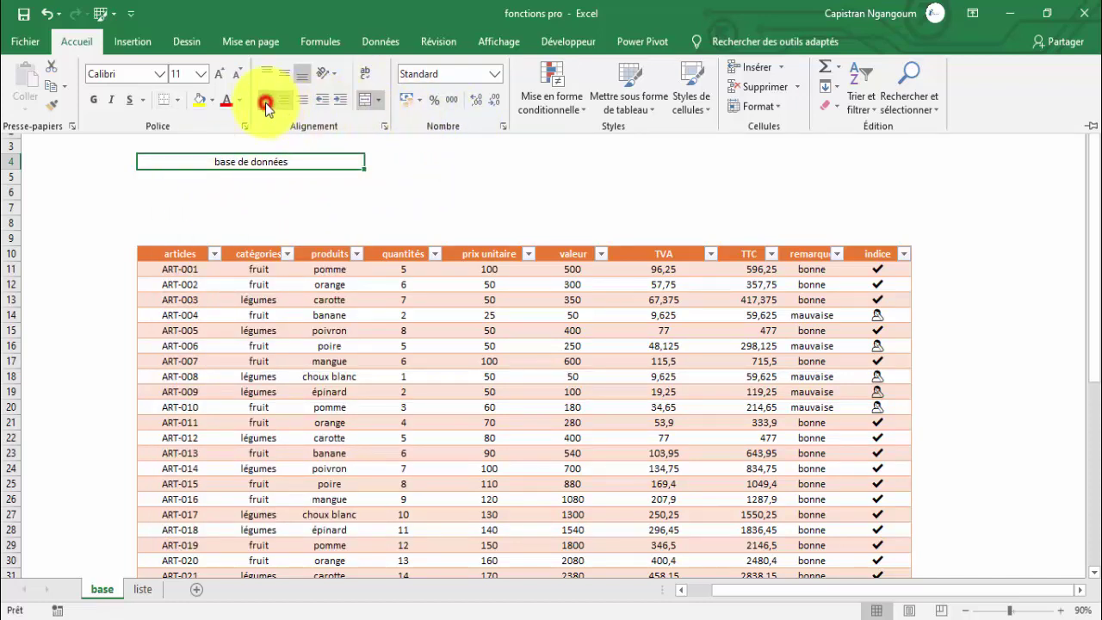
{"action": "left_click", "coordinate": [267, 103]}
{"action": "left_click", "coordinate": [341, 220]}
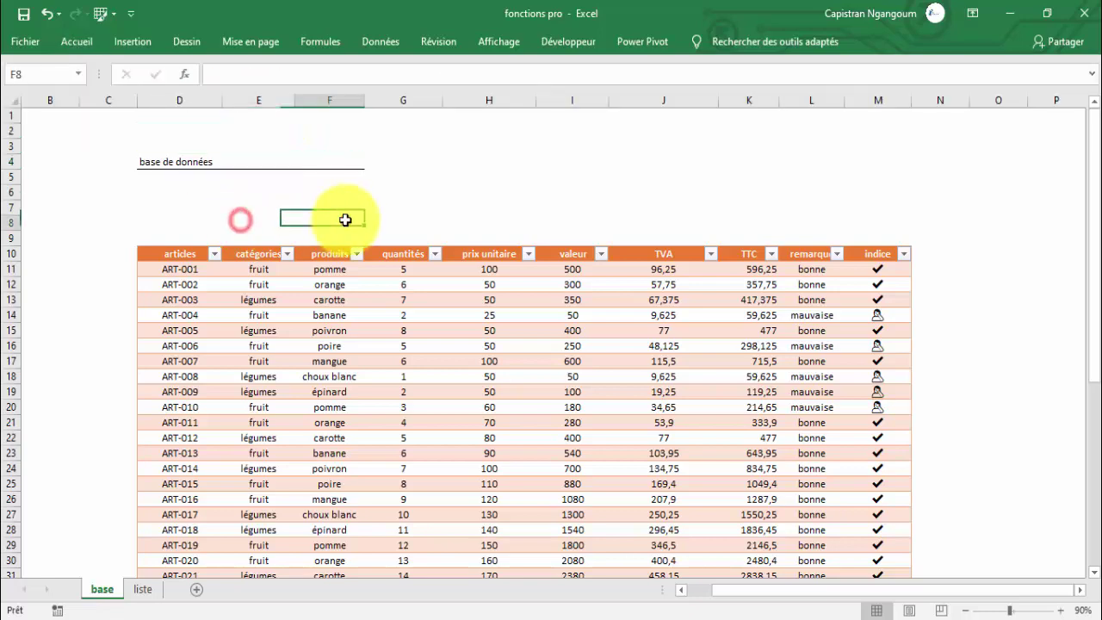
{"action": "left_click", "coordinate": [176, 161]}
{"action": "left_click", "coordinate": [366, 187]}
{"action": "left_click", "coordinate": [172, 162]}
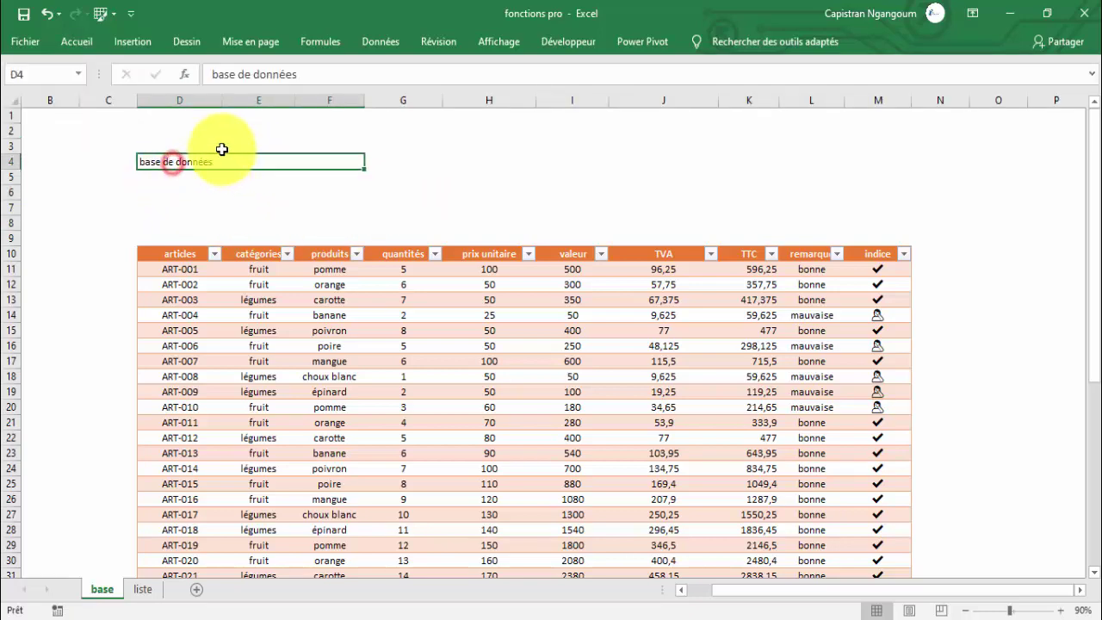
{"action": "scroll", "coordinate": [468, 317], "scroll_direction": "down", "scroll_amount": 4}
{"action": "scroll", "coordinate": [468, 315], "scroll_direction": "up", "scroll_amount": 4}
{"action": "left_click", "coordinate": [271, 317]}
{"action": "left_click", "coordinate": [403, 318]}
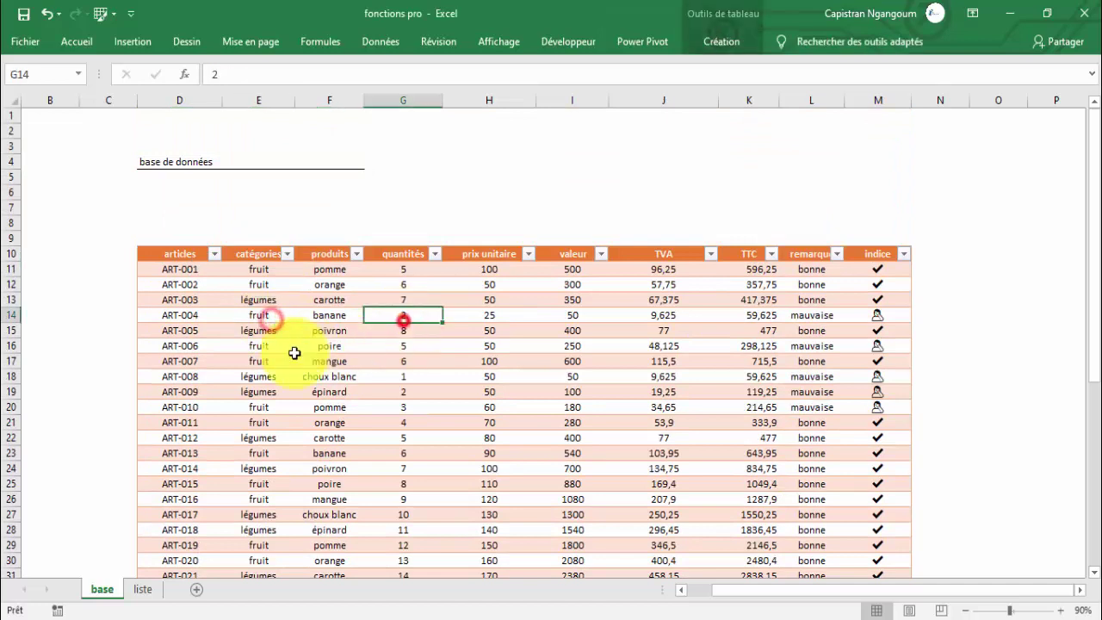
{"action": "left_click", "coordinate": [293, 359]}
{"action": "left_click", "coordinate": [640, 361]}
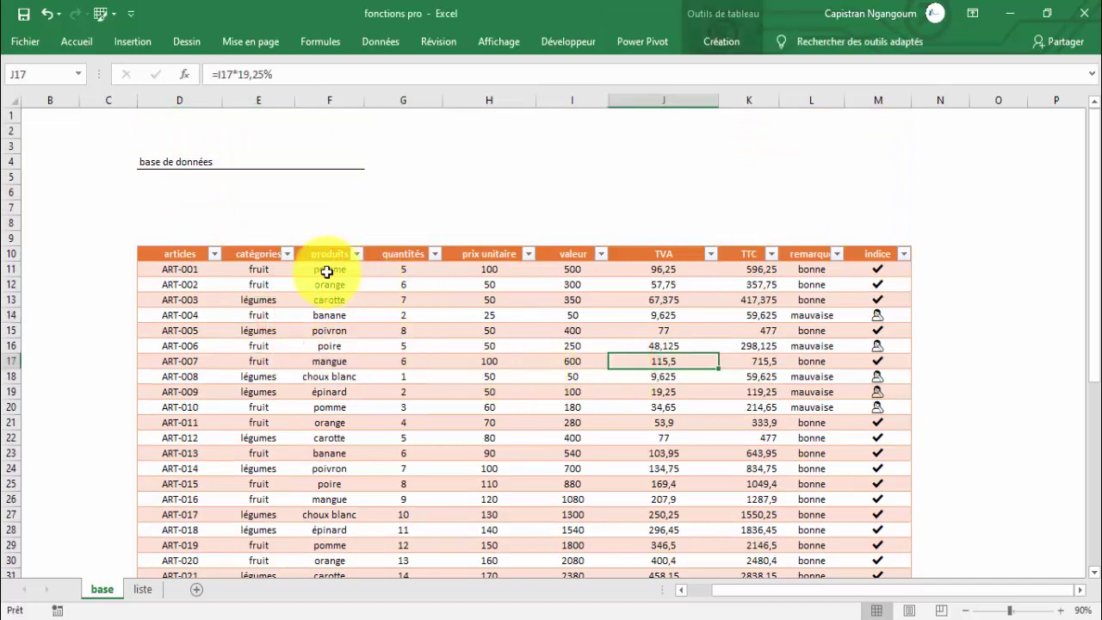
{"action": "left_click_drag", "start_coordinate": [328, 272], "coordinate": [314, 422]}
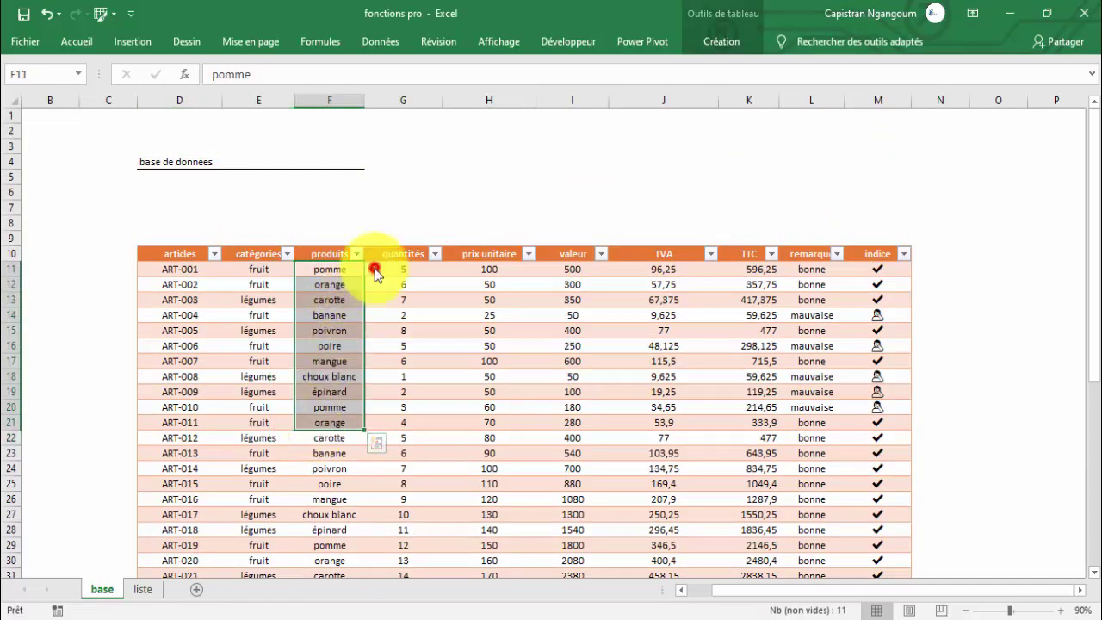
{"action": "left_click", "coordinate": [344, 299]}
{"action": "scroll", "coordinate": [314, 413], "scroll_direction": "down", "scroll_amount": 3}
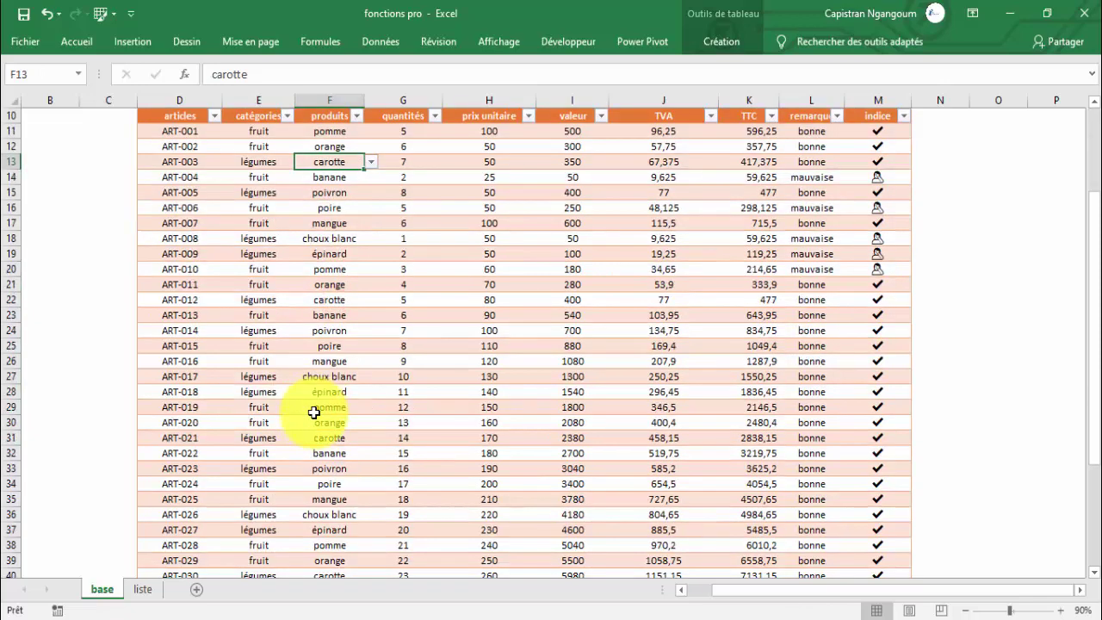
{"action": "scroll", "coordinate": [315, 414], "scroll_direction": "up", "scroll_amount": 3}
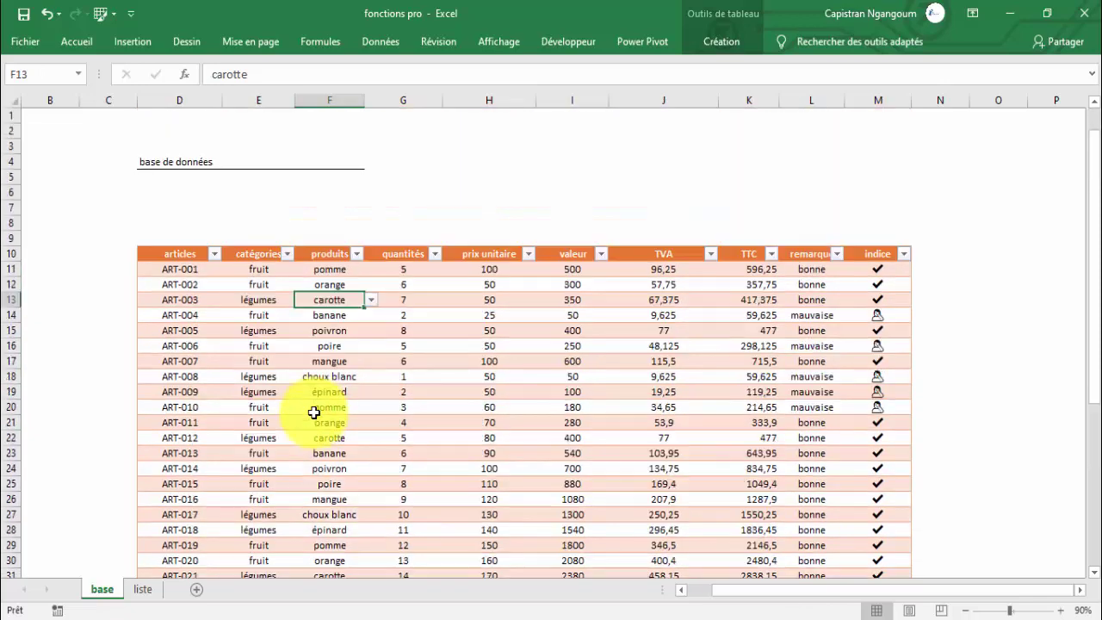
{"action": "left_click", "coordinate": [334, 269]}
{"action": "scroll", "coordinate": [342, 361], "scroll_direction": "down", "scroll_amount": 12}
{"action": "scroll", "coordinate": [339, 359], "scroll_direction": "up", "scroll_amount": 12}
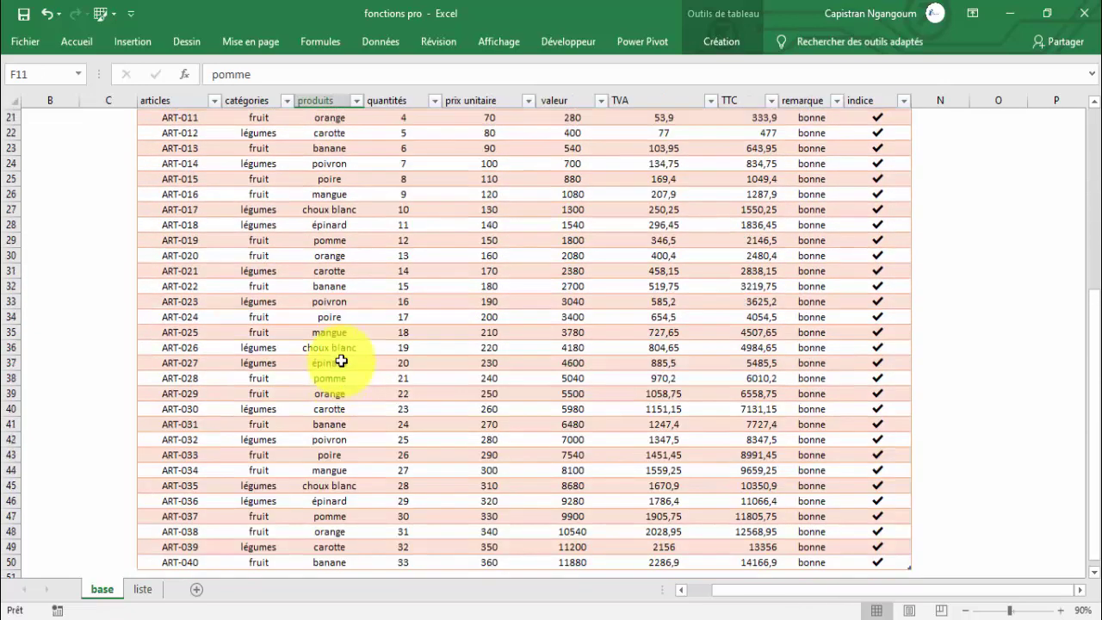
{"action": "left_click", "coordinate": [342, 318]}
{"action": "left_click", "coordinate": [338, 392]}
{"action": "scroll", "coordinate": [338, 466], "scroll_direction": "down", "scroll_amount": 3}
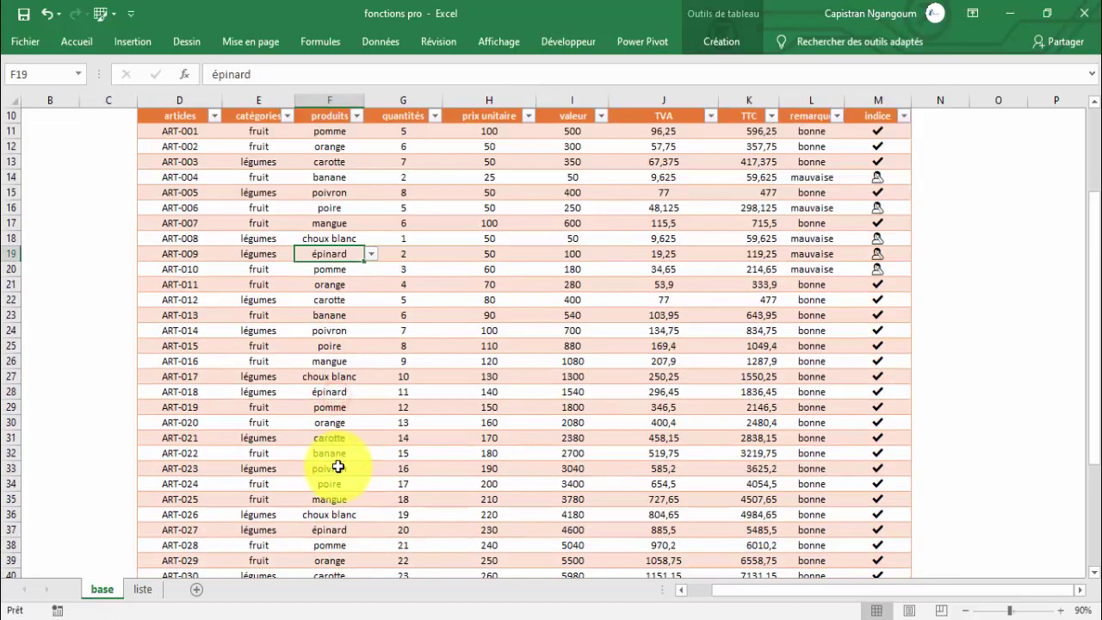
{"action": "scroll", "coordinate": [338, 465], "scroll_direction": "up", "scroll_amount": 3}
{"action": "left_click", "coordinate": [335, 269]}
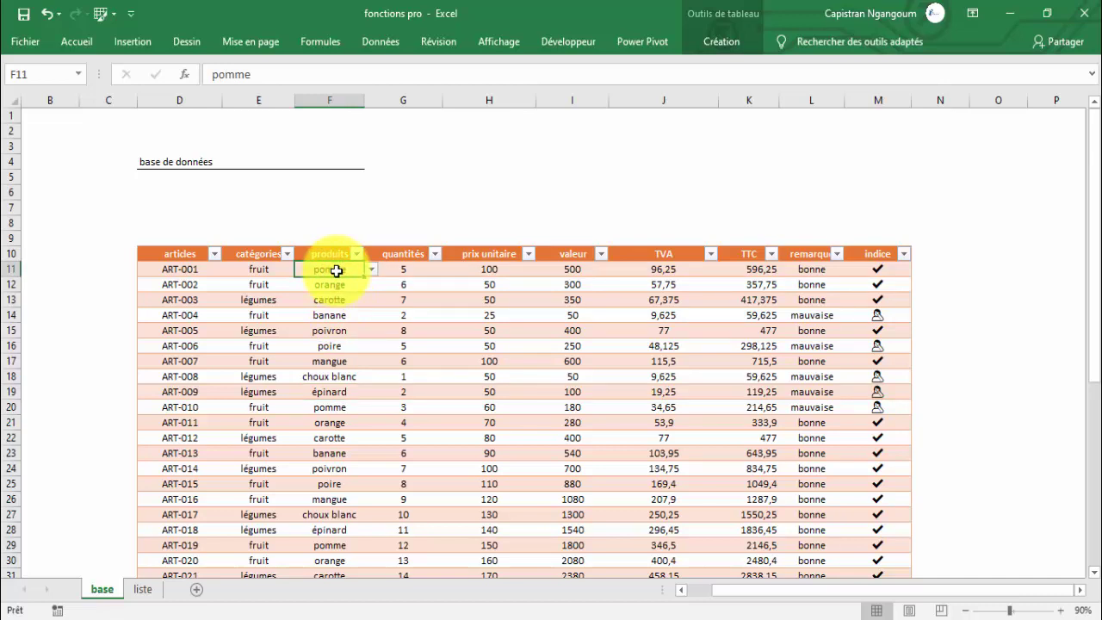
{"action": "scroll", "coordinate": [336, 336], "scroll_direction": "down", "scroll_amount": 5}
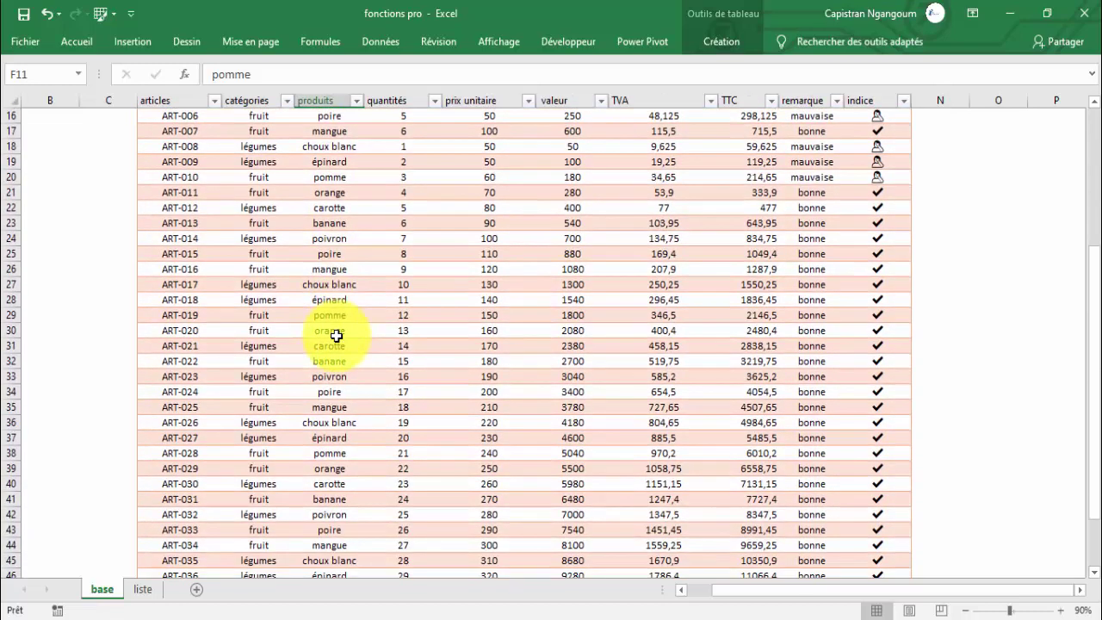
{"action": "scroll", "coordinate": [336, 335], "scroll_direction": "down", "scroll_amount": 1}
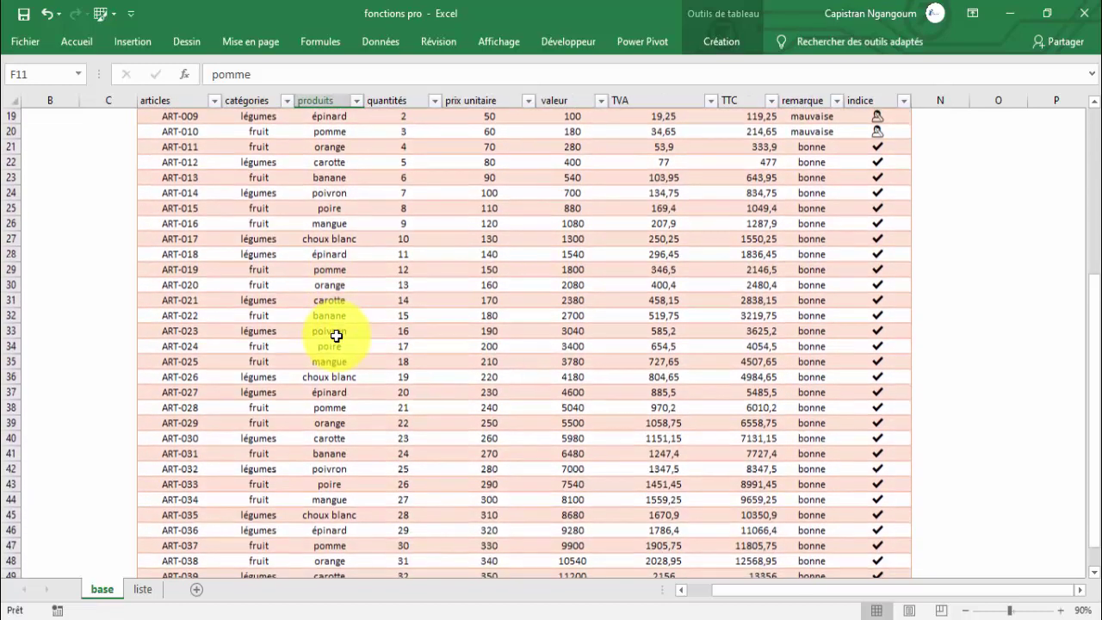
Step: Examine the produits column of the base sheet from row 11 down to row 50 for products that occur repeatedly
{"action": "left_click", "coordinate": [325, 177]}
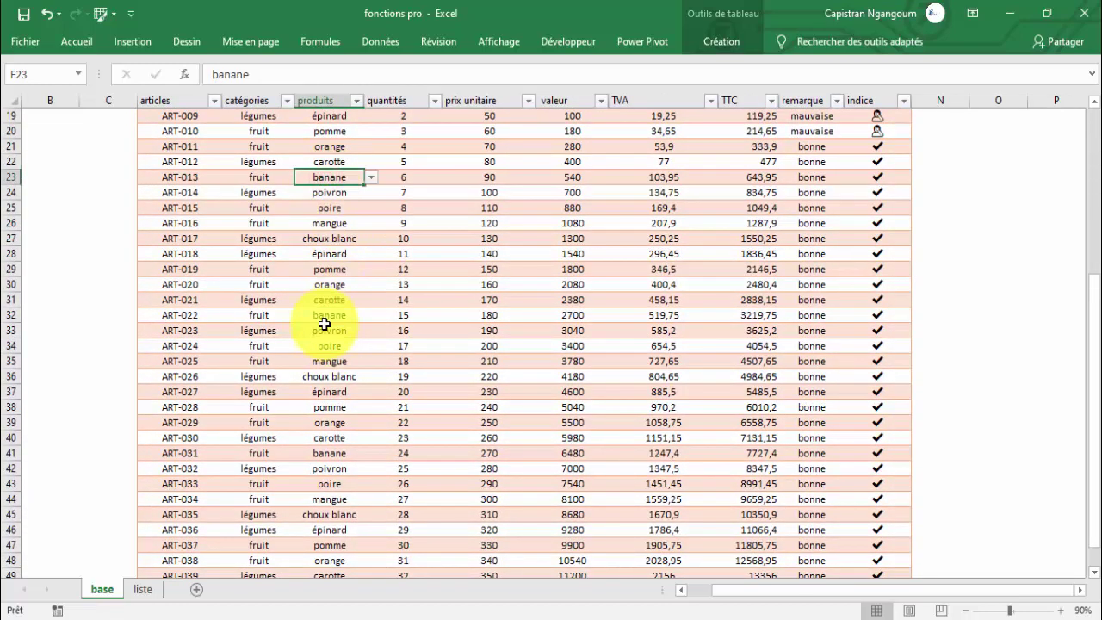
{"action": "scroll", "coordinate": [324, 323], "scroll_direction": "up", "scroll_amount": 4}
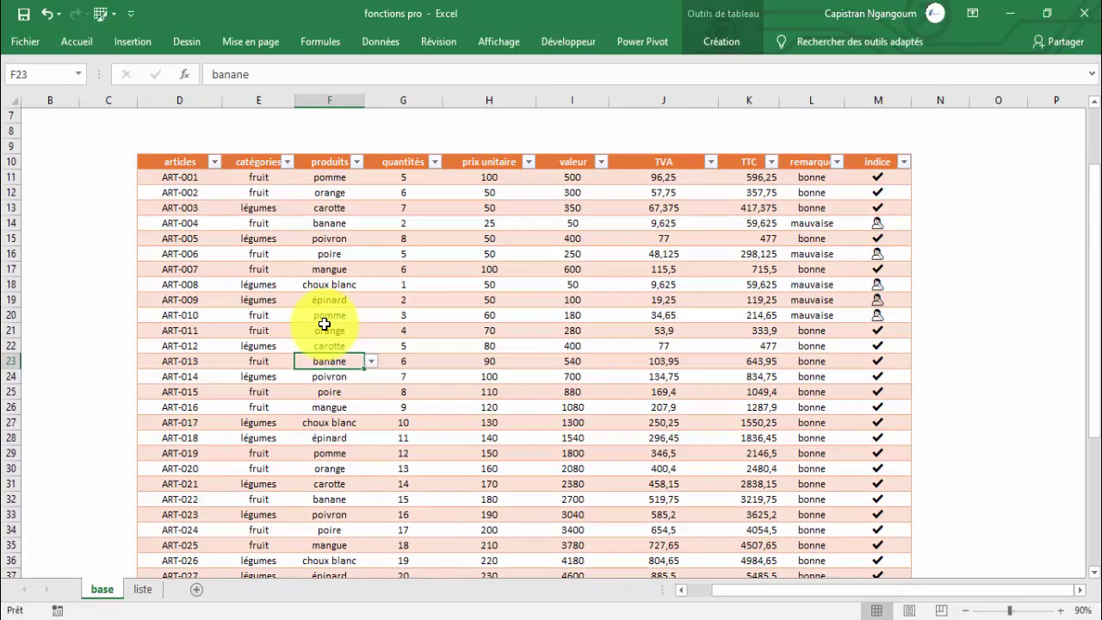
{"action": "scroll", "coordinate": [324, 323], "scroll_direction": "up", "scroll_amount": 2}
{"action": "left_click", "coordinate": [332, 276]}
{"action": "scroll", "coordinate": [337, 366], "scroll_direction": "down", "scroll_amount": 4}
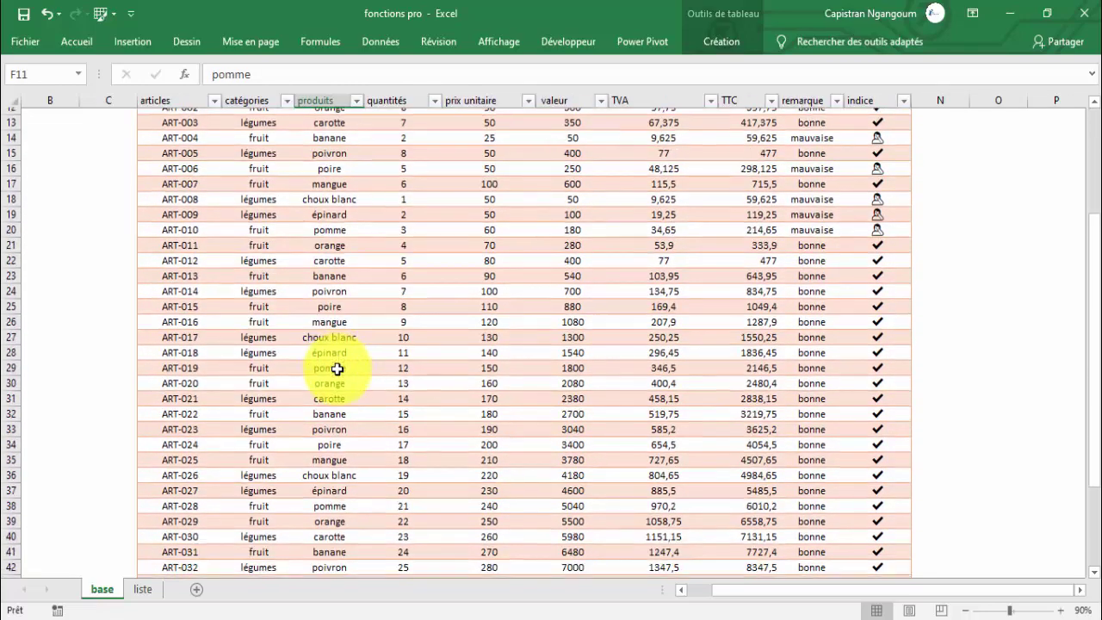
{"action": "scroll", "coordinate": [336, 369], "scroll_direction": "down", "scroll_amount": 4}
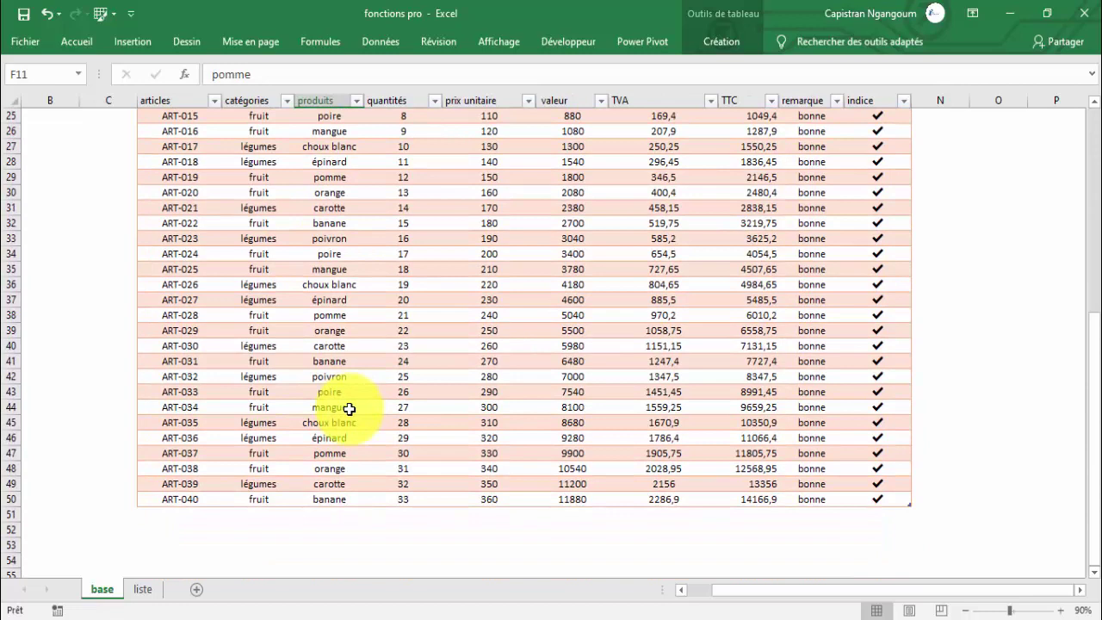
{"action": "left_click", "coordinate": [349, 361]}
{"action": "scroll", "coordinate": [351, 368], "scroll_direction": "up", "scroll_amount": 8}
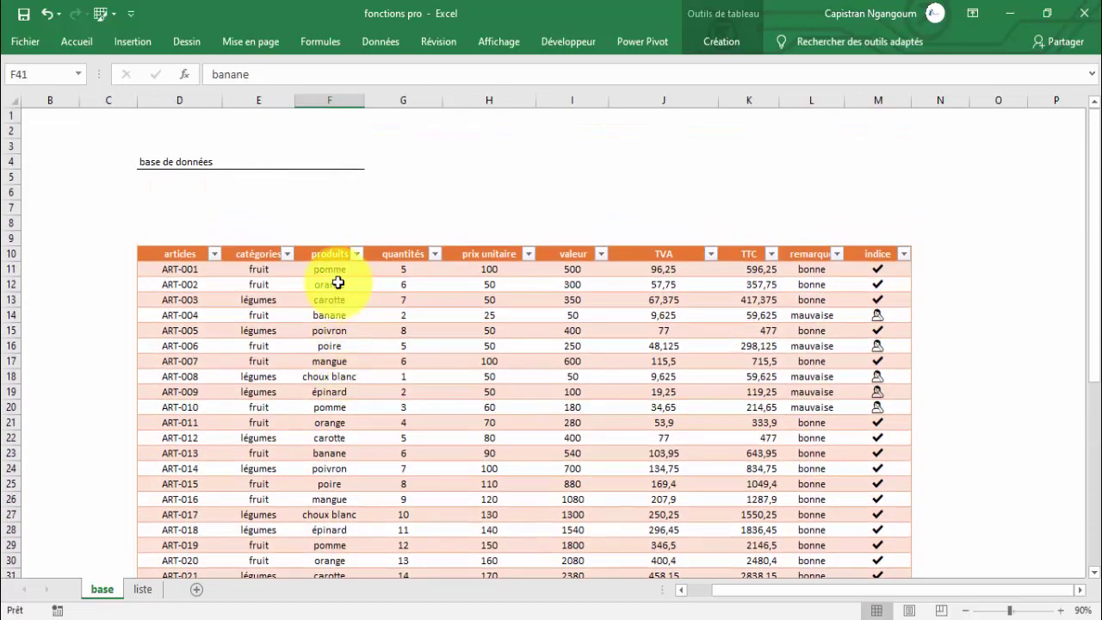
{"action": "left_click", "coordinate": [328, 388]}
{"action": "scroll", "coordinate": [332, 428], "scroll_direction": "down", "scroll_amount": 3}
{"action": "left_click", "coordinate": [333, 427]}
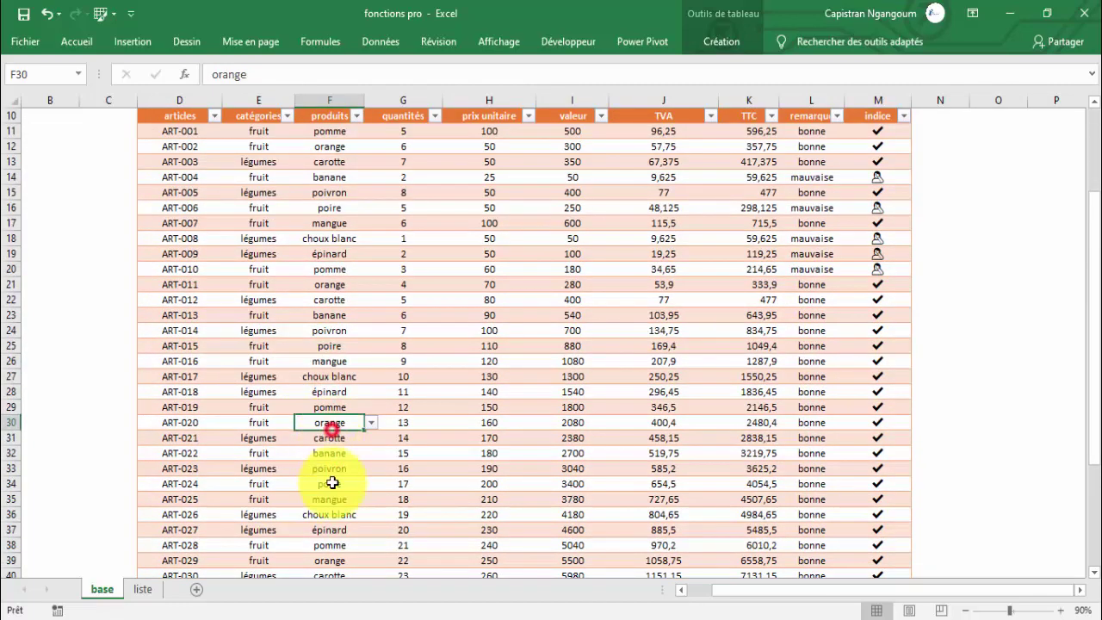
{"action": "left_click", "coordinate": [334, 510]}
{"action": "left_click", "coordinate": [339, 418]}
{"action": "scroll", "coordinate": [338, 404], "scroll_direction": "up", "scroll_amount": 3}
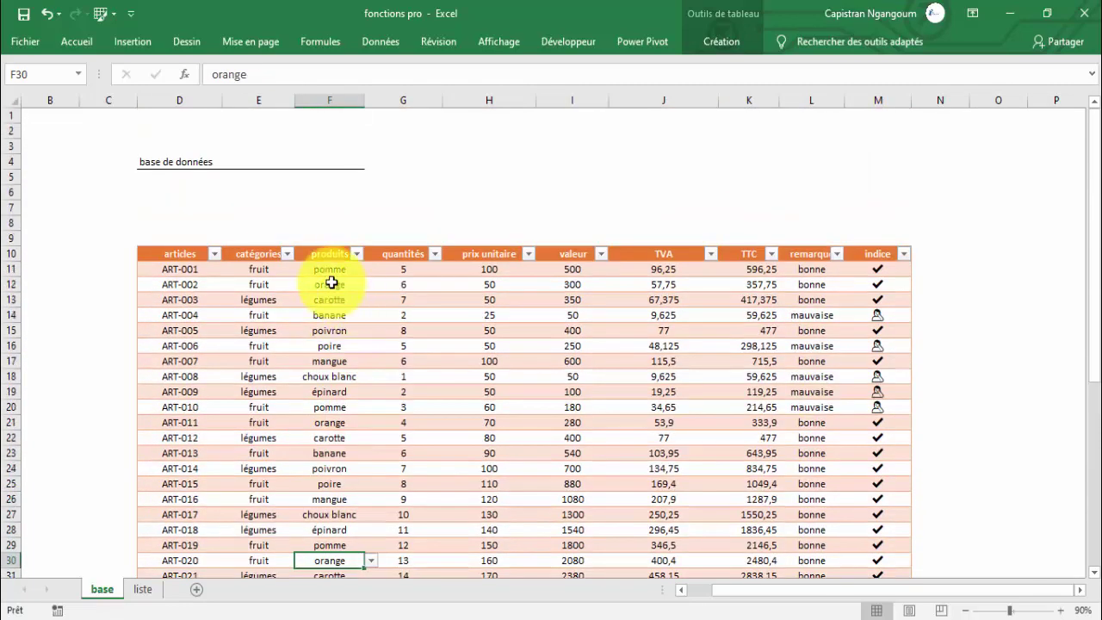
{"action": "left_click", "coordinate": [336, 273]}
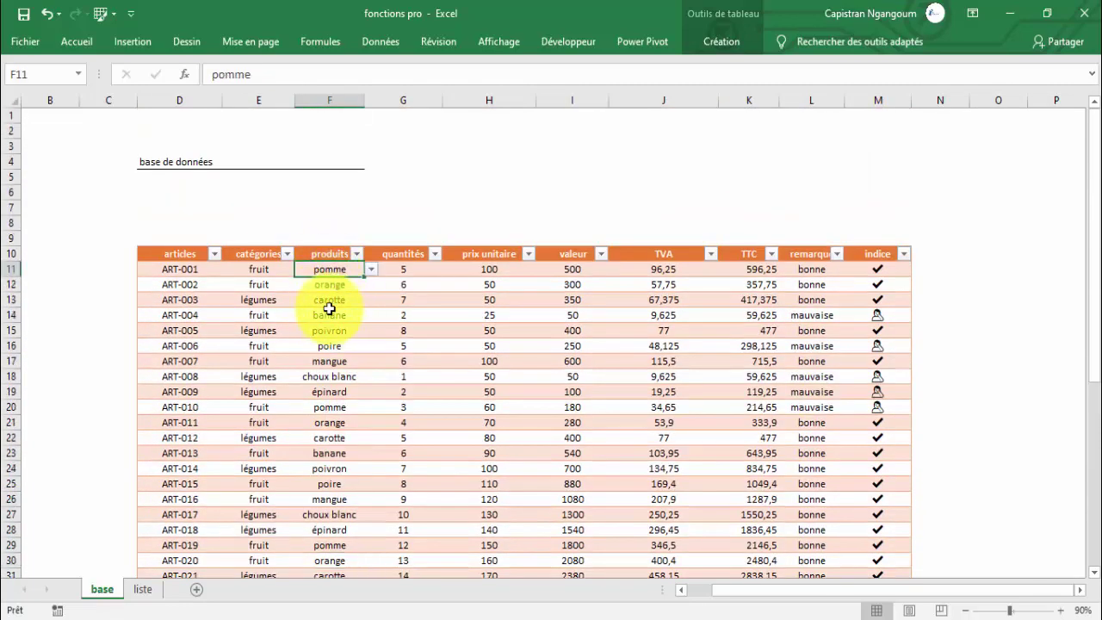
{"action": "scroll", "coordinate": [327, 362], "scroll_direction": "down", "scroll_amount": 2}
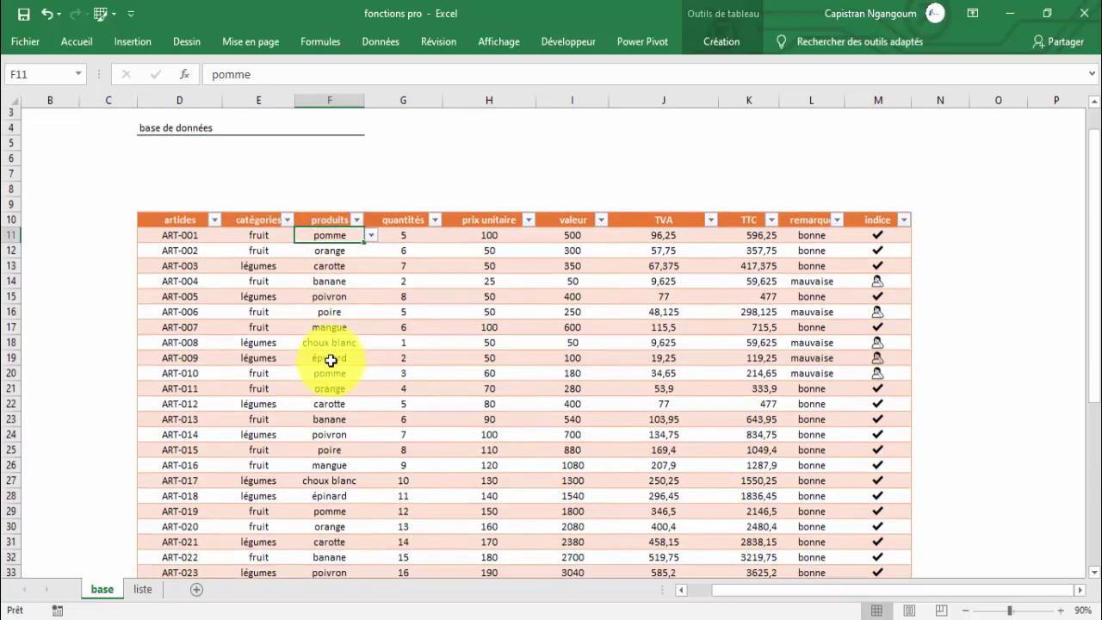
{"action": "left_click", "coordinate": [329, 315]}
{"action": "left_click", "coordinate": [329, 422]}
{"action": "scroll", "coordinate": [329, 422], "scroll_direction": "down", "scroll_amount": 3}
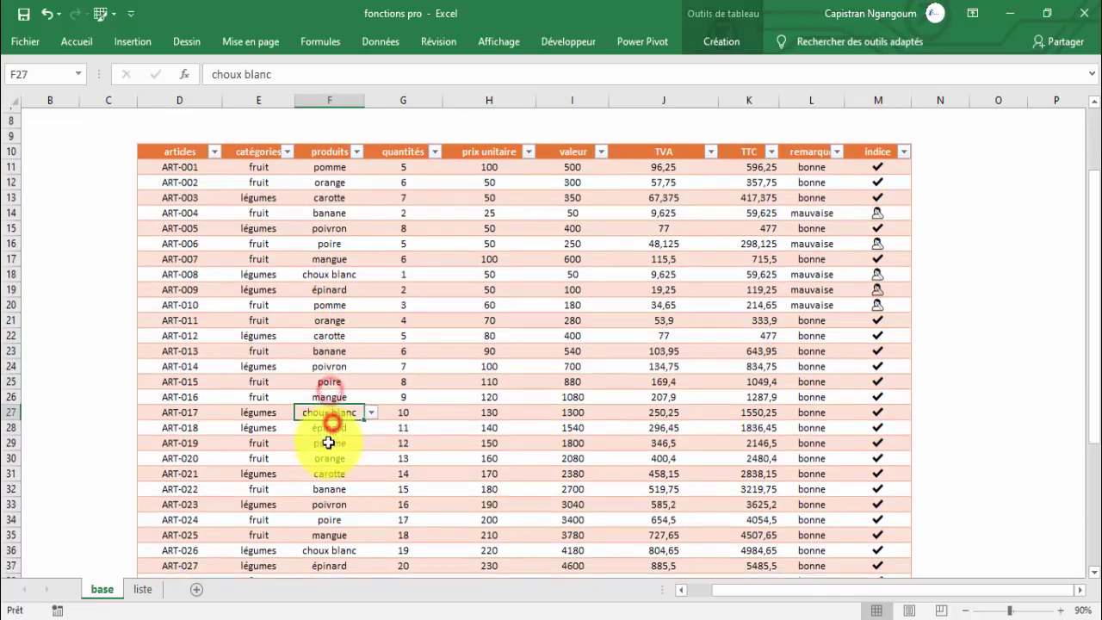
{"action": "left_click", "coordinate": [329, 435]}
{"action": "left_click", "coordinate": [338, 496]}
{"action": "scroll", "coordinate": [337, 497], "scroll_direction": "up", "scroll_amount": 5}
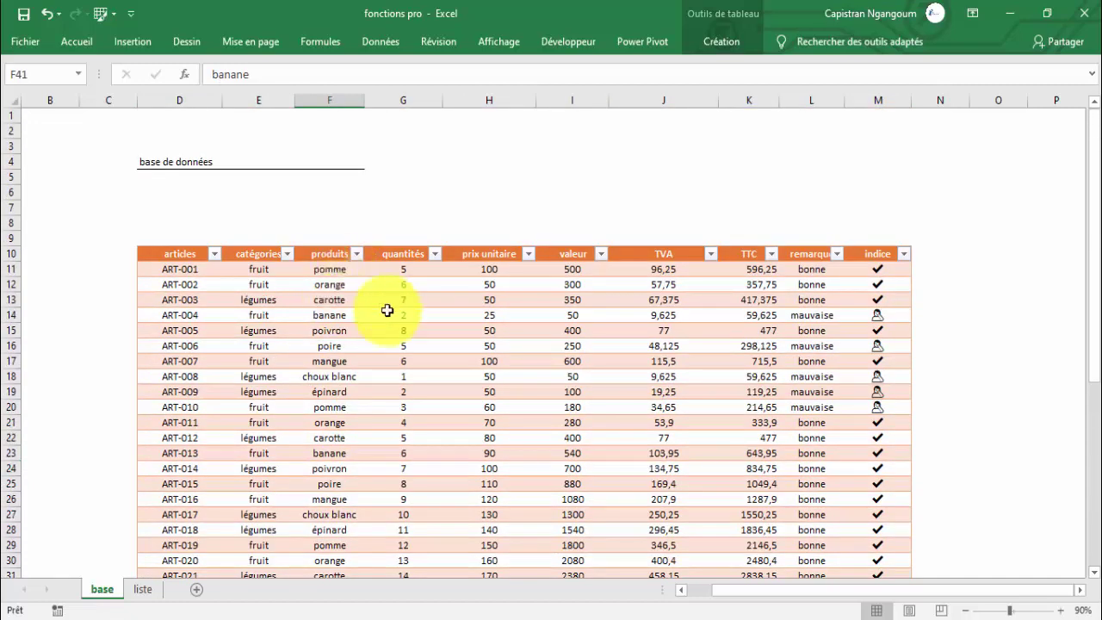
{"action": "left_click", "coordinate": [444, 309]}
{"action": "left_click", "coordinate": [350, 293]}
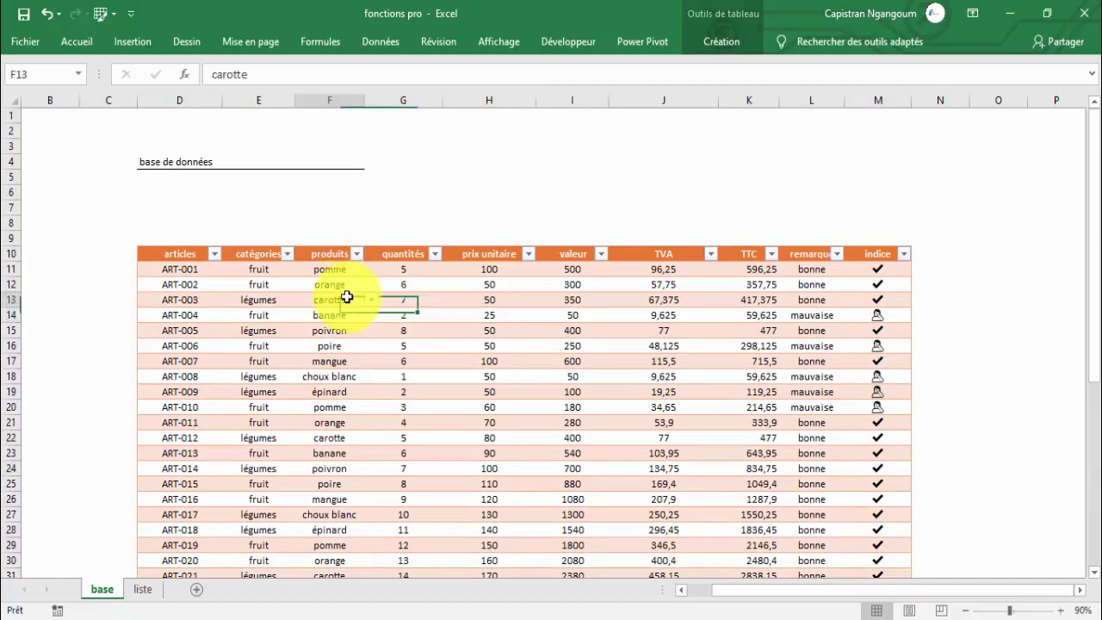
{"action": "left_click", "coordinate": [325, 346]}
{"action": "left_click", "coordinate": [442, 359]}
{"action": "left_click", "coordinate": [334, 343]}
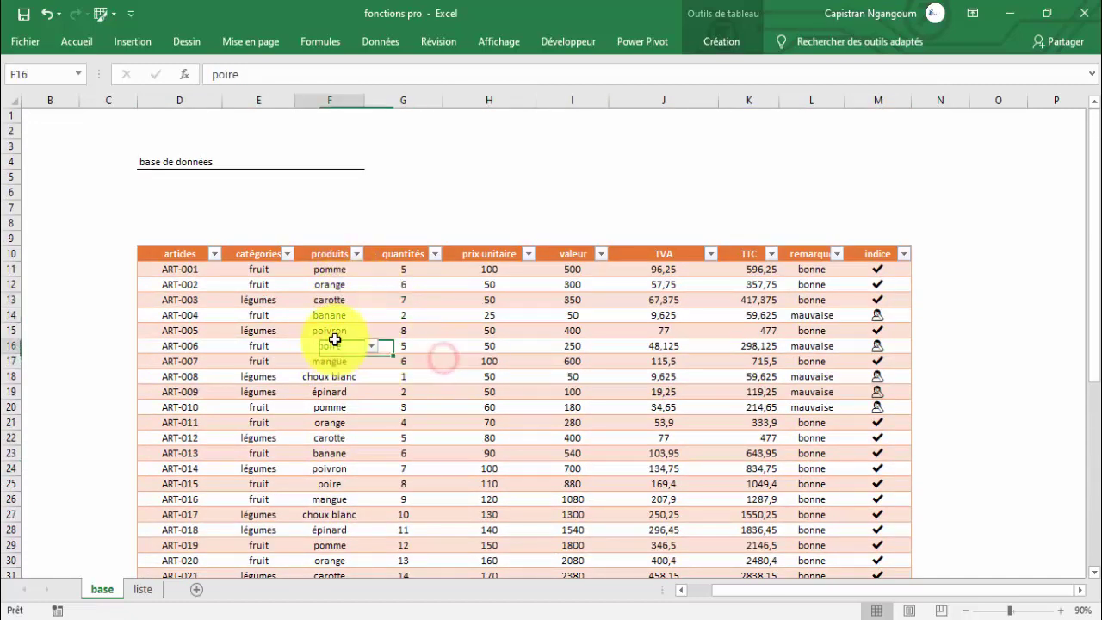
{"action": "left_click", "coordinate": [457, 334]}
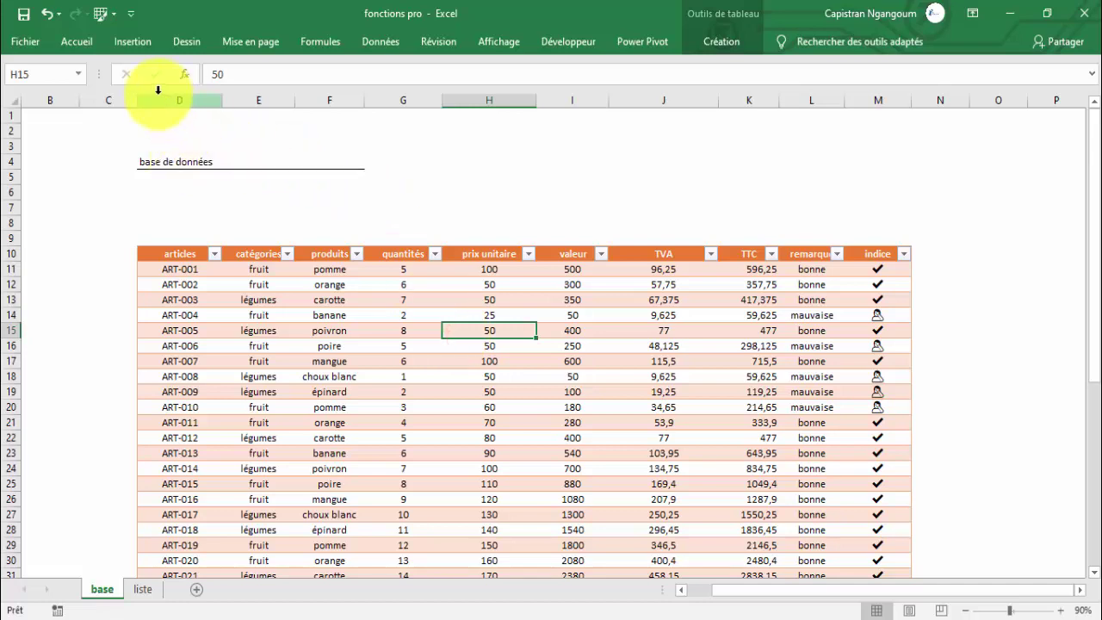
Step: Open the find dialog for the base sheet and move it clear of the produits column
{"action": "left_click", "coordinate": [82, 41]}
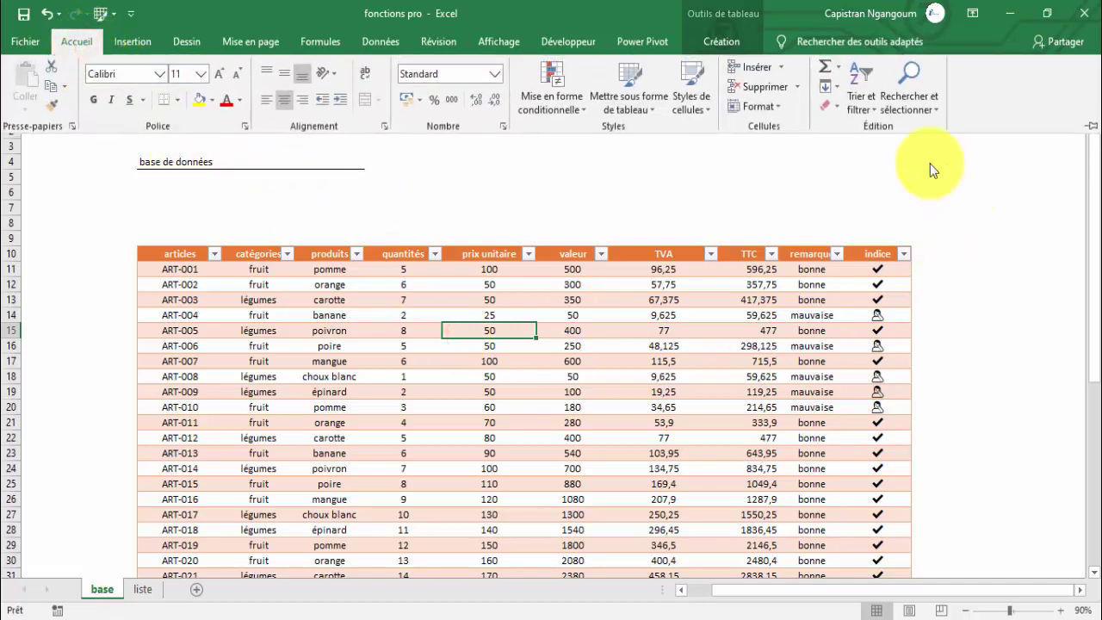
{"action": "left_click", "coordinate": [922, 111]}
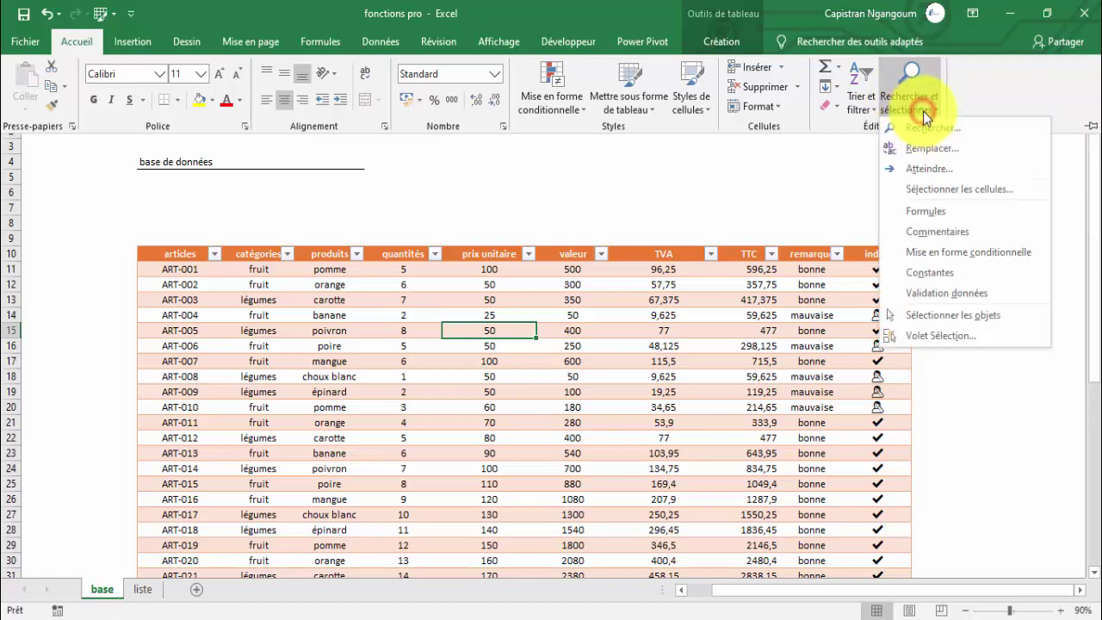
{"action": "left_click", "coordinate": [937, 127]}
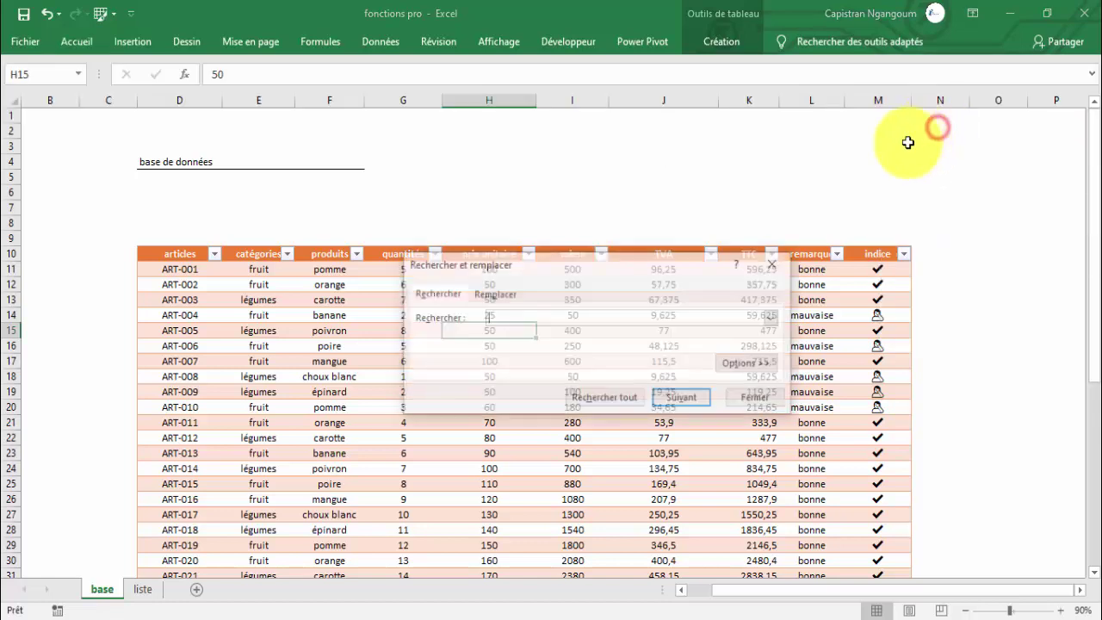
{"action": "left_click_drag", "start_coordinate": [628, 267], "coordinate": [735, 147]}
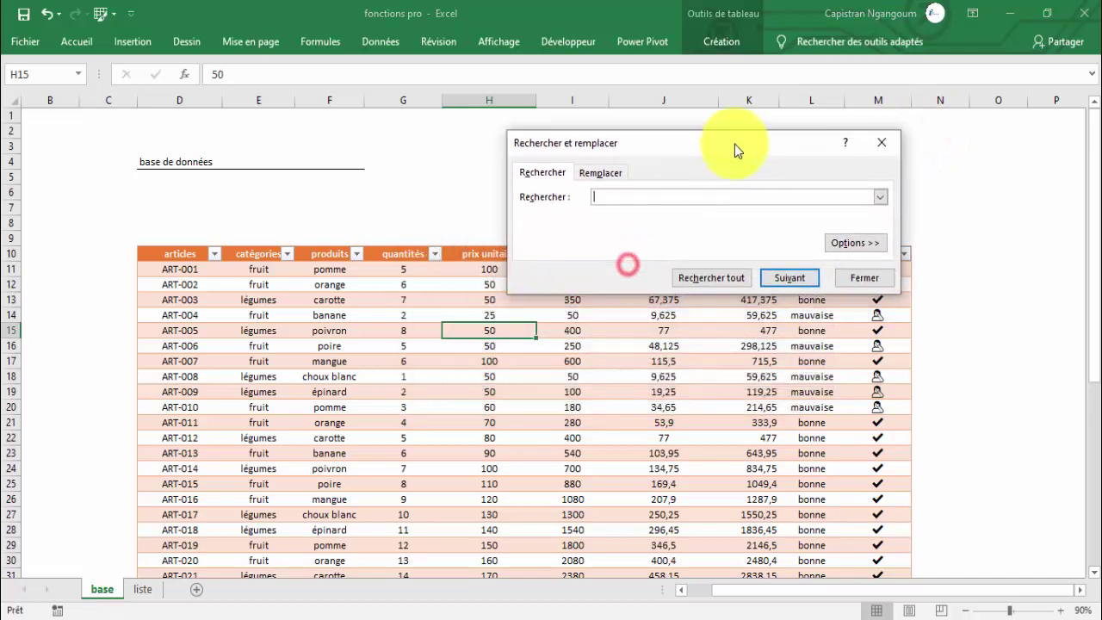
Step: Copy "pomme" from cell F11 into the search term, find all its occurrences and enlarge the results list
{"action": "left_click", "coordinate": [335, 271]}
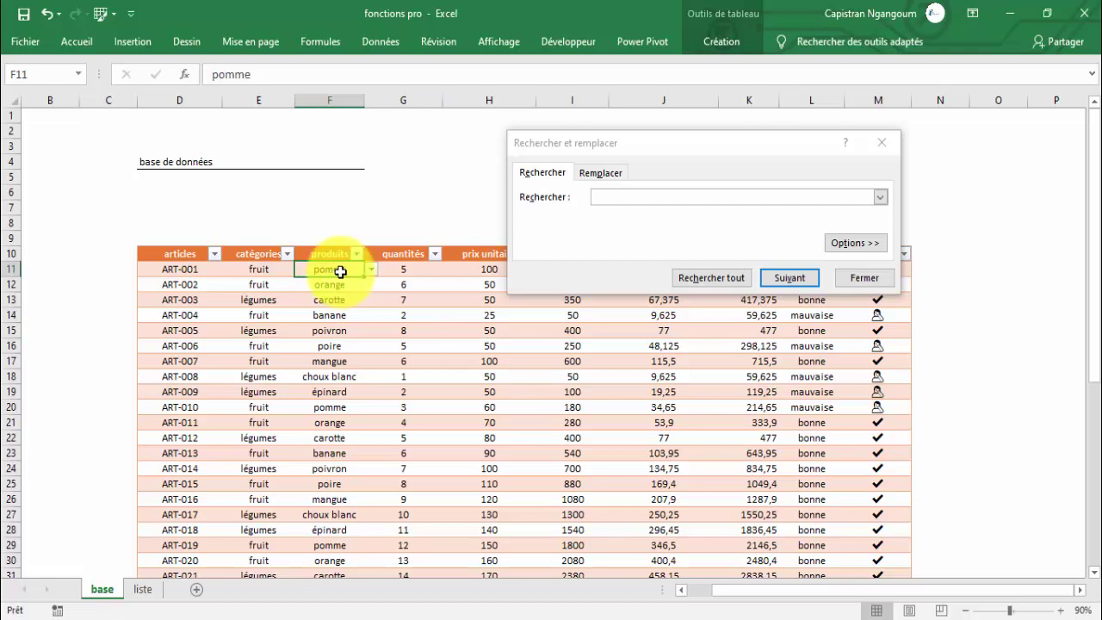
{"action": "right_click", "coordinate": [346, 272]}
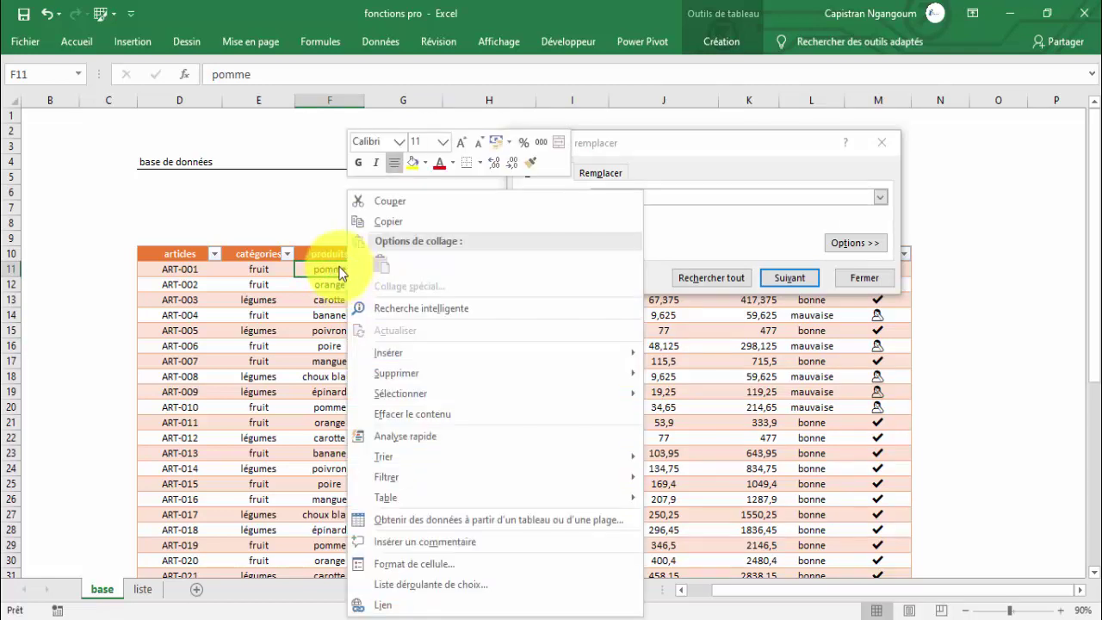
{"action": "left_click", "coordinate": [378, 234]}
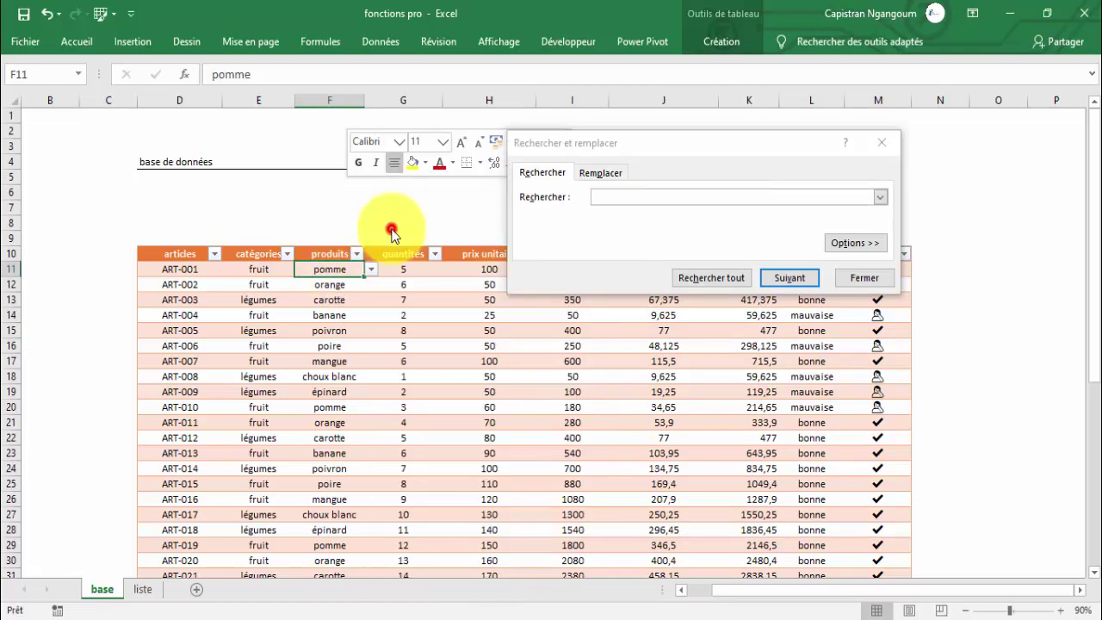
{"action": "left_click", "coordinate": [613, 195]}
{"action": "right_click", "coordinate": [597, 197]}
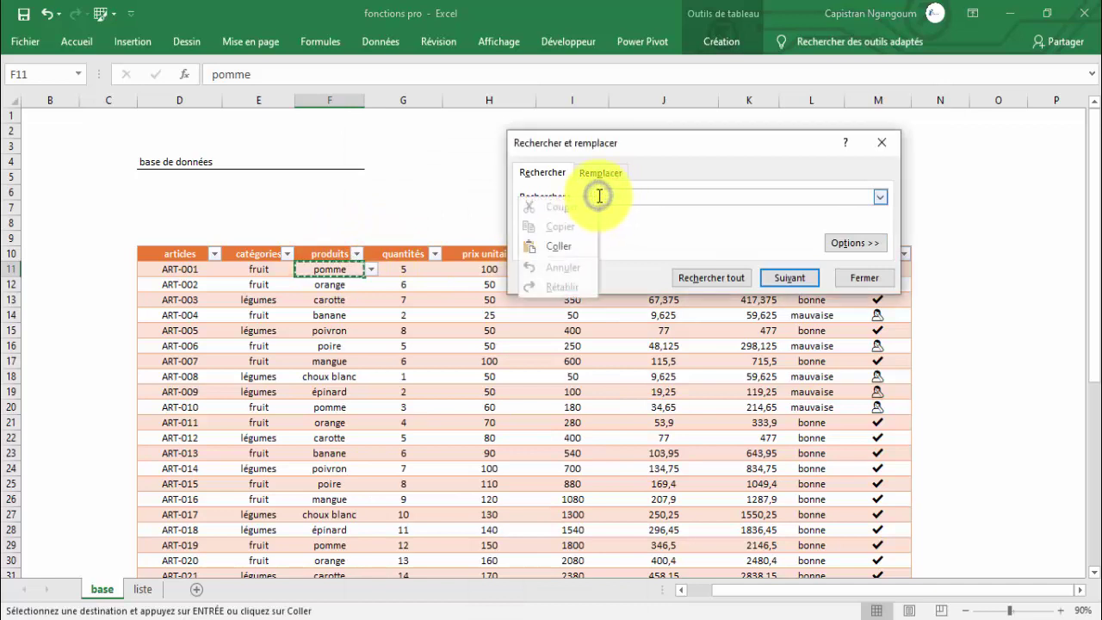
{"action": "left_click", "coordinate": [560, 244]}
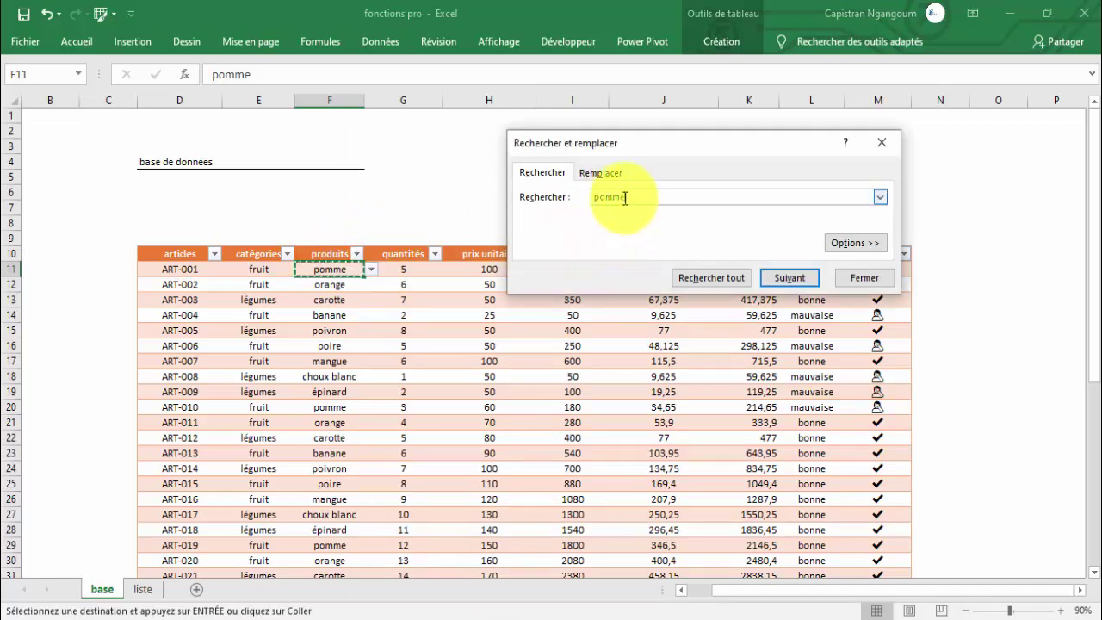
{"action": "left_click", "coordinate": [717, 279]}
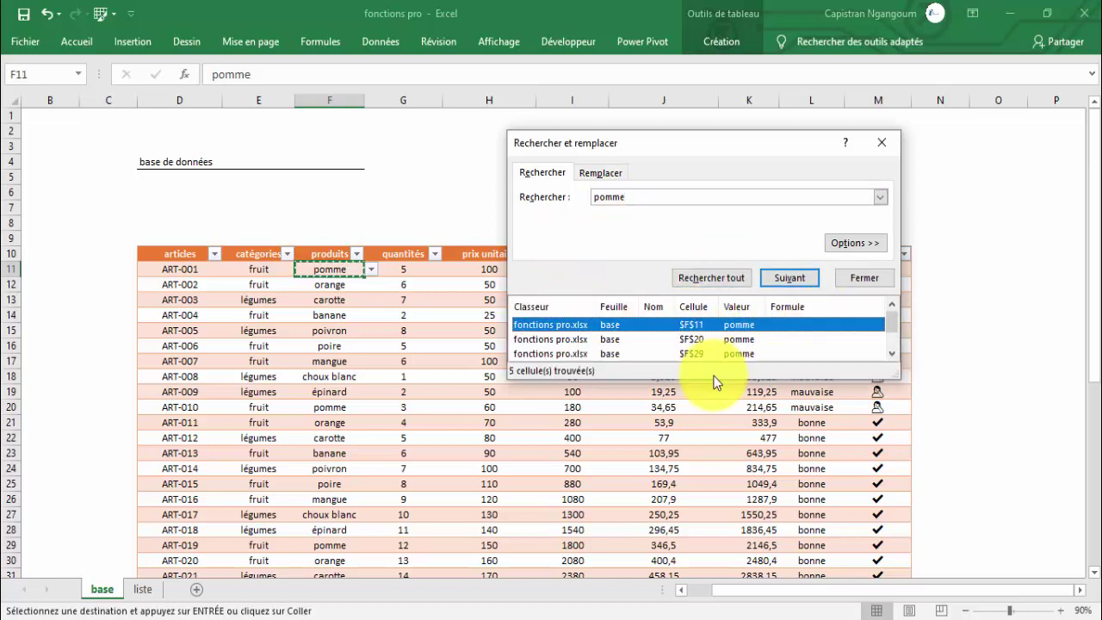
{"action": "left_click_drag", "start_coordinate": [713, 379], "coordinate": [714, 591]}
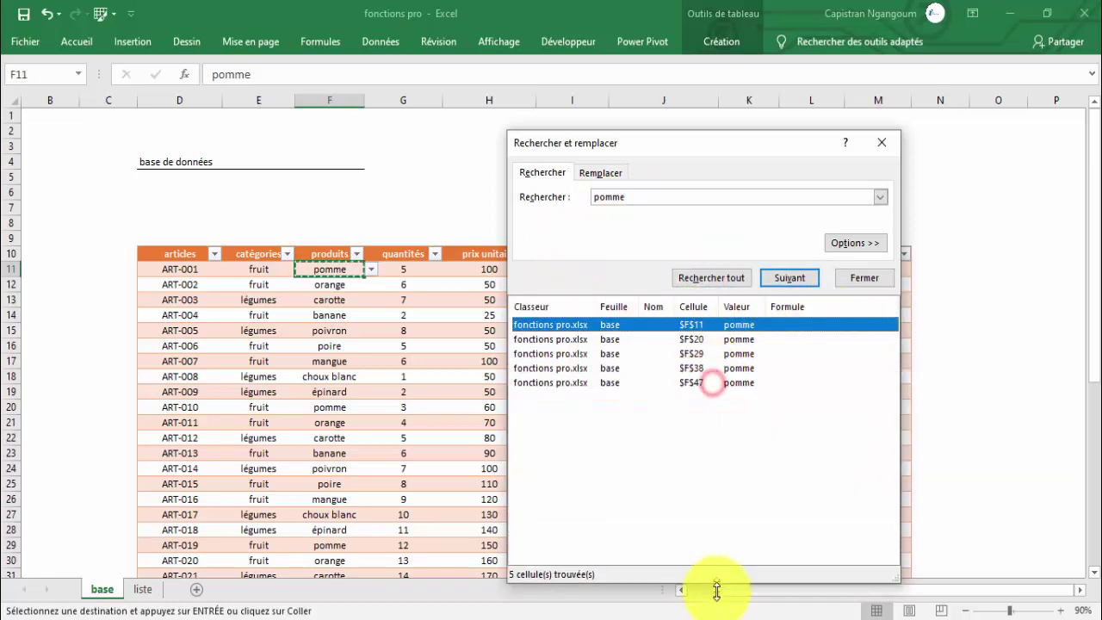
Step: Go through the found "pomme" cells F11, F20, F29, F38 and F47 from the results list
{"action": "left_click", "coordinate": [658, 341]}
{"action": "left_click", "coordinate": [660, 354]}
{"action": "left_click", "coordinate": [660, 368]}
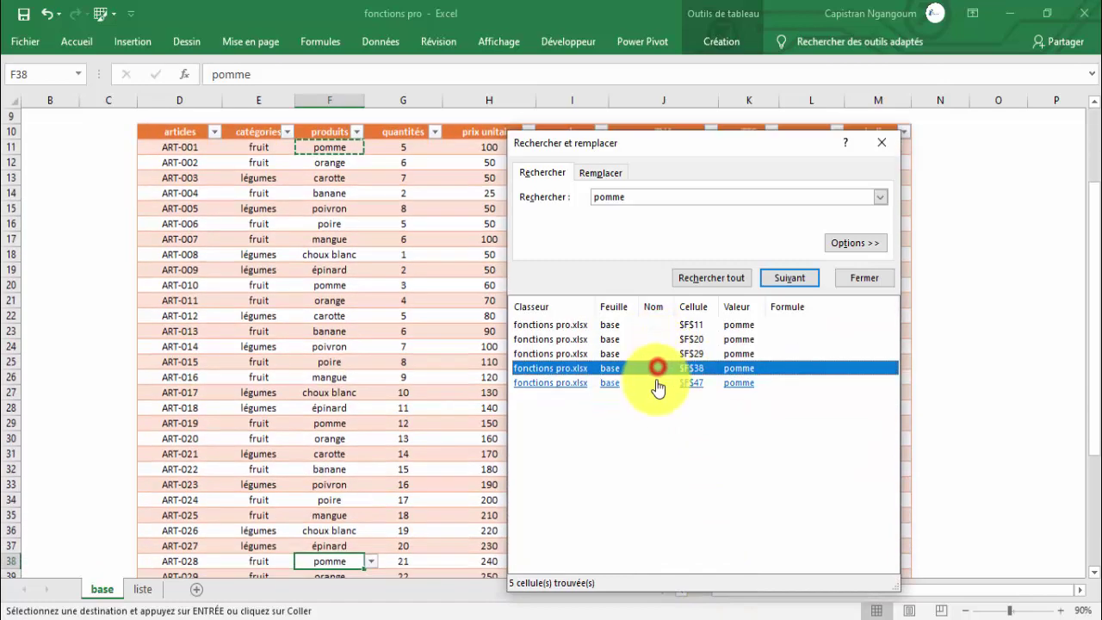
{"action": "left_click", "coordinate": [657, 382]}
{"action": "left_click", "coordinate": [664, 324]}
{"action": "left_click", "coordinate": [664, 339]}
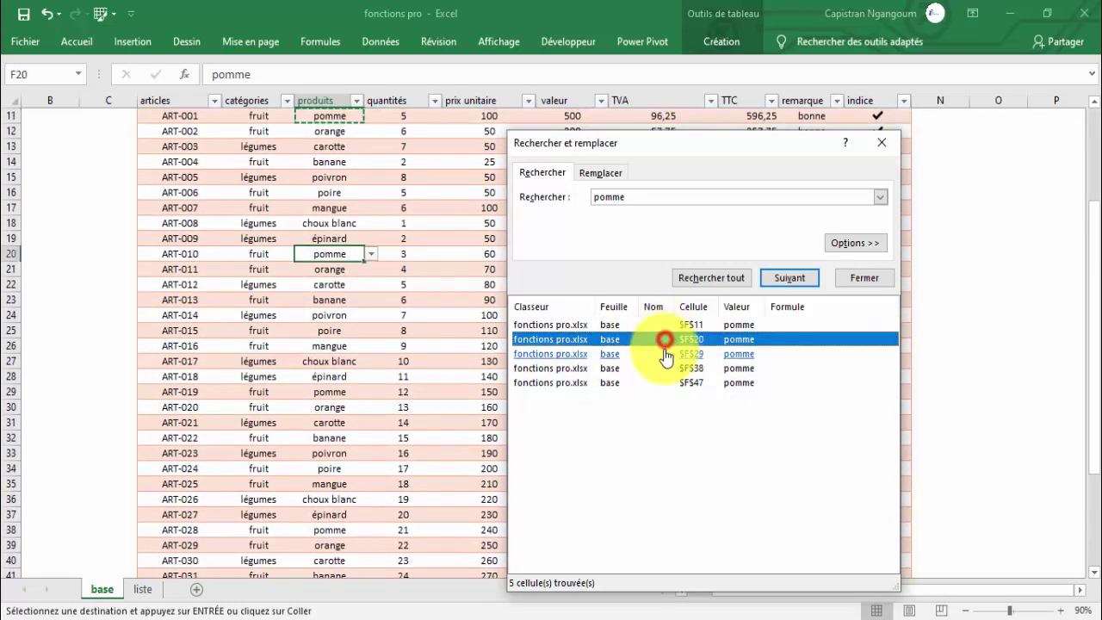
{"action": "left_click", "coordinate": [664, 354]}
{"action": "left_click", "coordinate": [665, 368]}
{"action": "left_click", "coordinate": [661, 382]}
{"action": "left_click", "coordinate": [664, 324]}
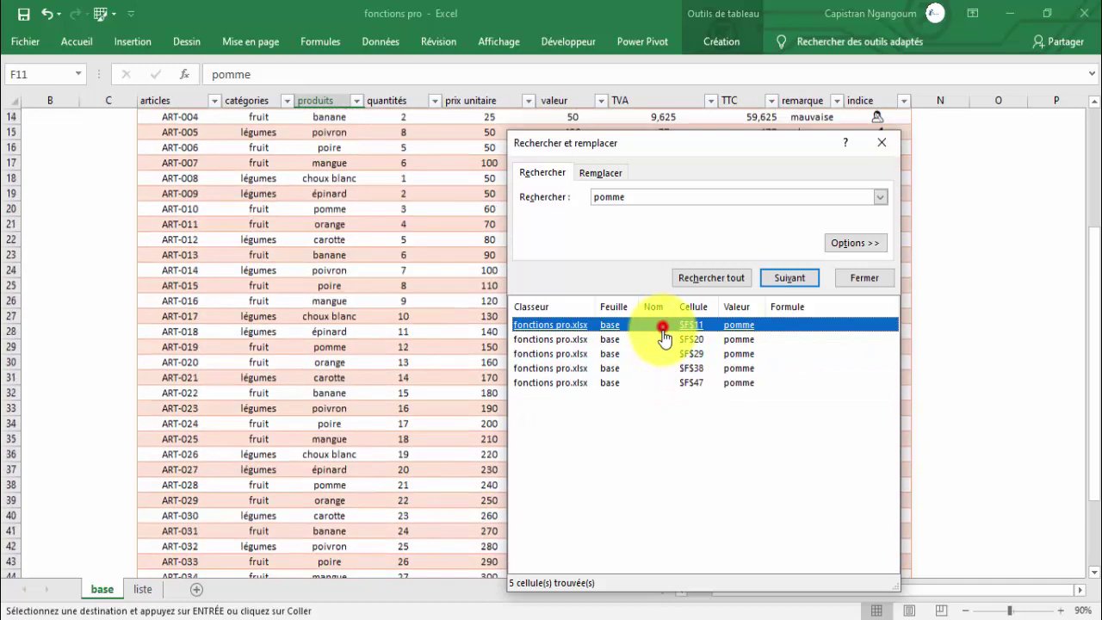
{"action": "left_click", "coordinate": [664, 339]}
{"action": "left_click", "coordinate": [662, 353]}
{"action": "left_click", "coordinate": [662, 367]}
{"action": "left_click", "coordinate": [662, 382]}
{"action": "left_click", "coordinate": [663, 325]}
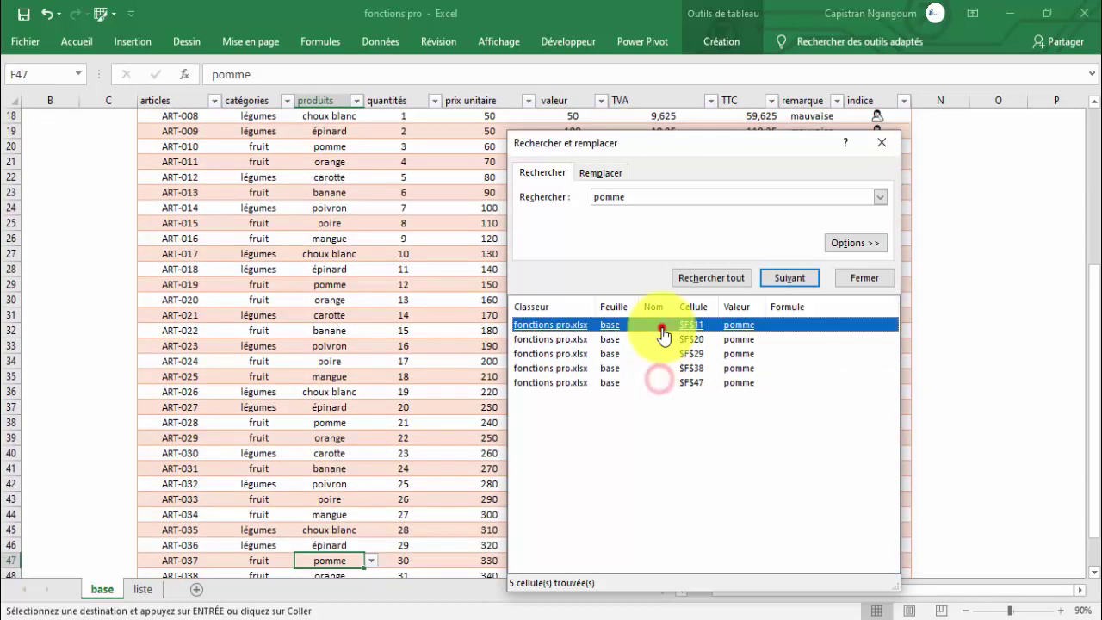
{"action": "left_click", "coordinate": [663, 339]}
Step: Replace all occurrences of "pomme" with "x" and close the find and replace dialog
{"action": "left_click", "coordinate": [601, 173]}
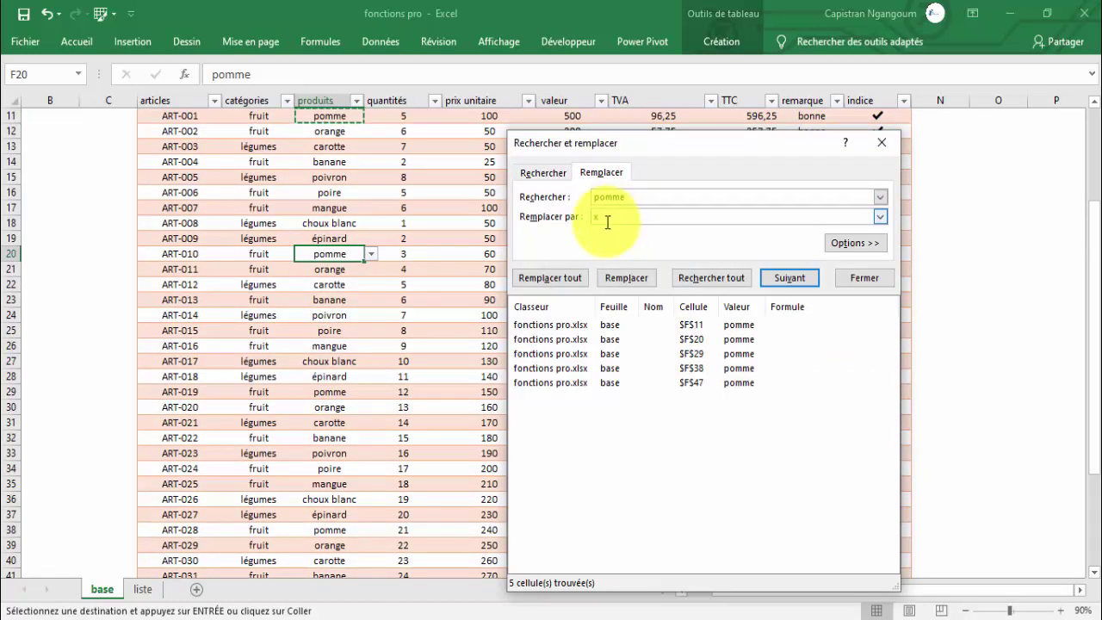
{"action": "left_click", "coordinate": [558, 279]}
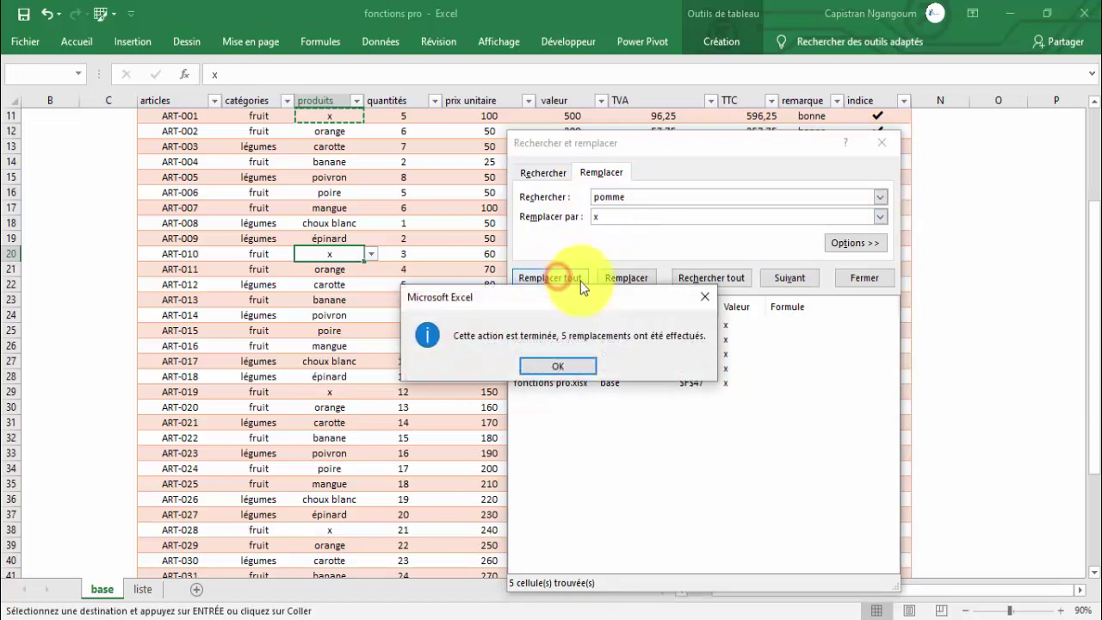
{"action": "left_click", "coordinate": [554, 364]}
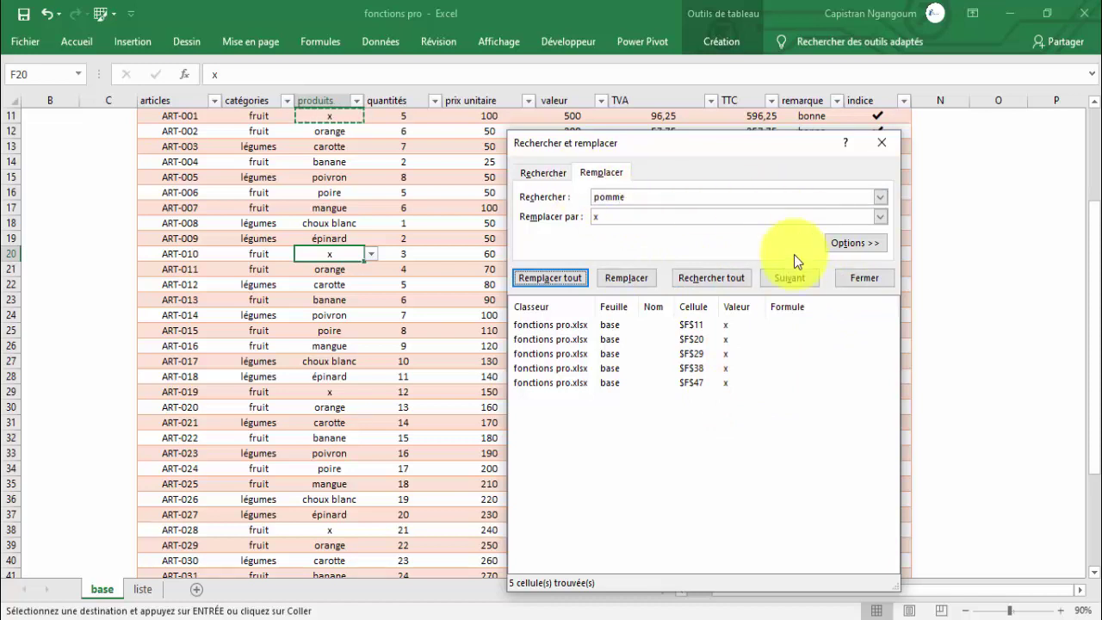
{"action": "left_click", "coordinate": [849, 278]}
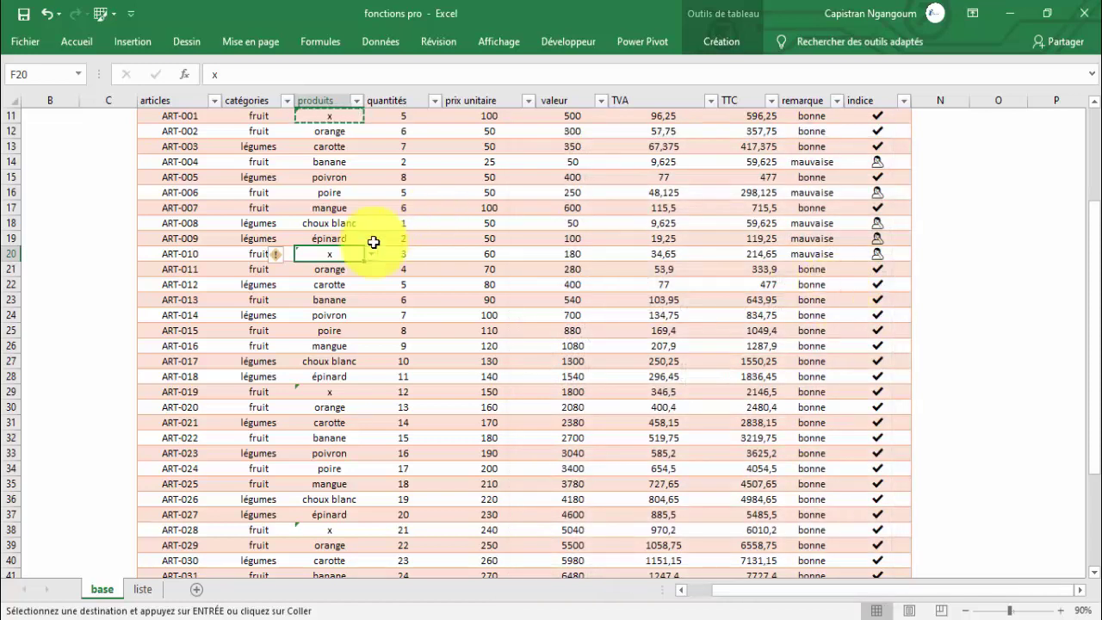
Step: Look over the whole produits column to check the cells replaced with "x"
{"action": "left_click", "coordinate": [340, 116]}
{"action": "scroll", "coordinate": [336, 205], "scroll_direction": "up", "scroll_amount": 3}
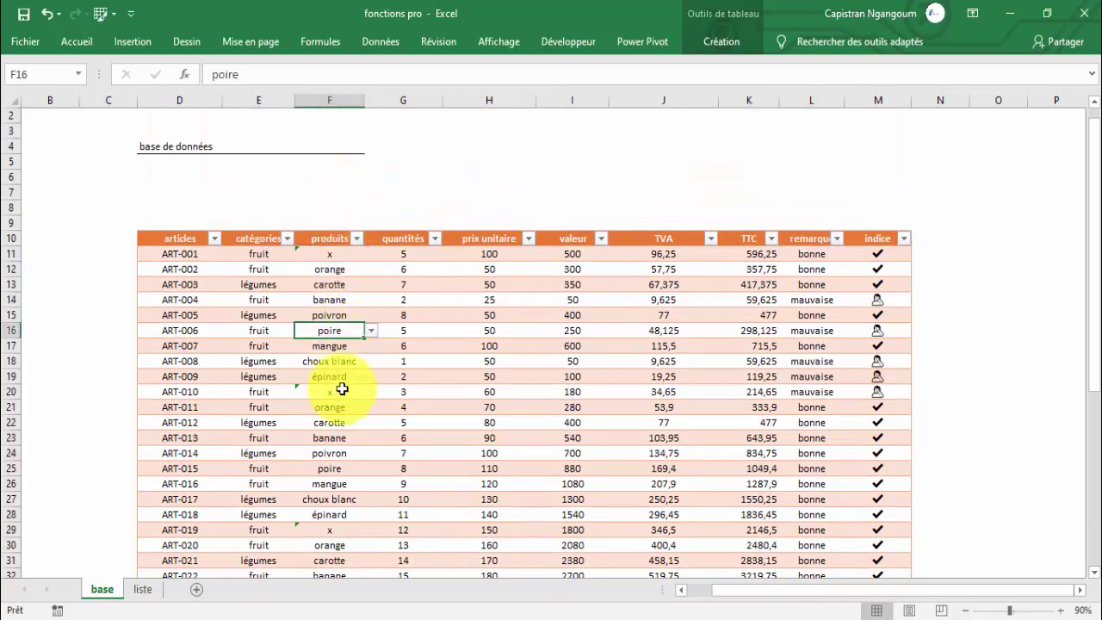
{"action": "scroll", "coordinate": [338, 319], "scroll_direction": "down", "scroll_amount": 11}
{"action": "scroll", "coordinate": [336, 284], "scroll_direction": "up", "scroll_amount": 11}
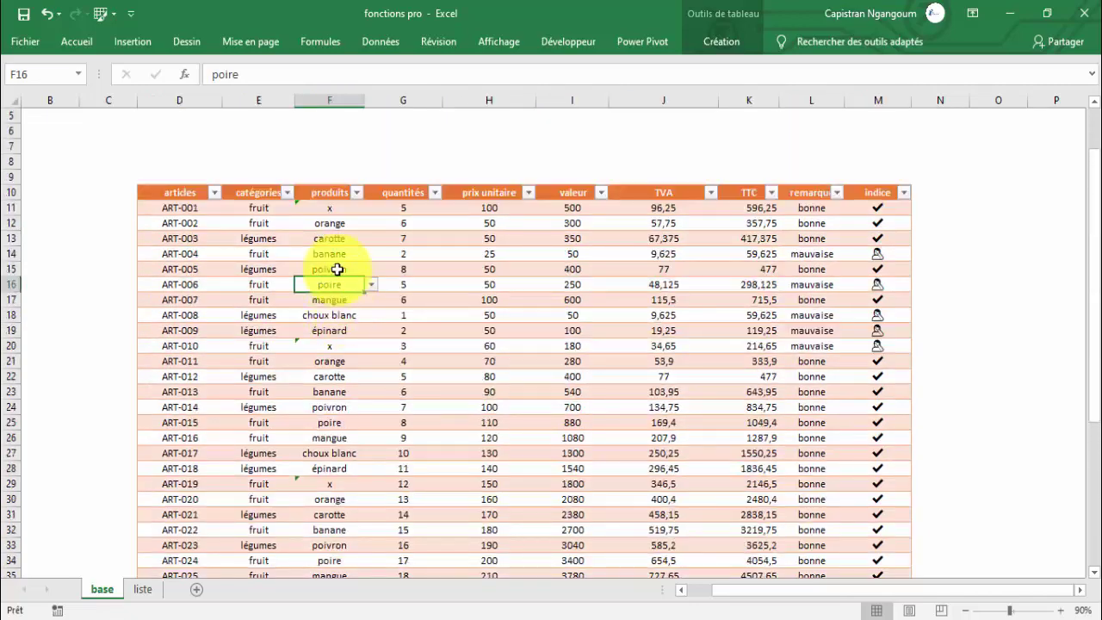
Step: Open the find dialog, replace the old search term with "x" copied from cell F11, and find all its occurrences
{"action": "left_click", "coordinate": [338, 270]}
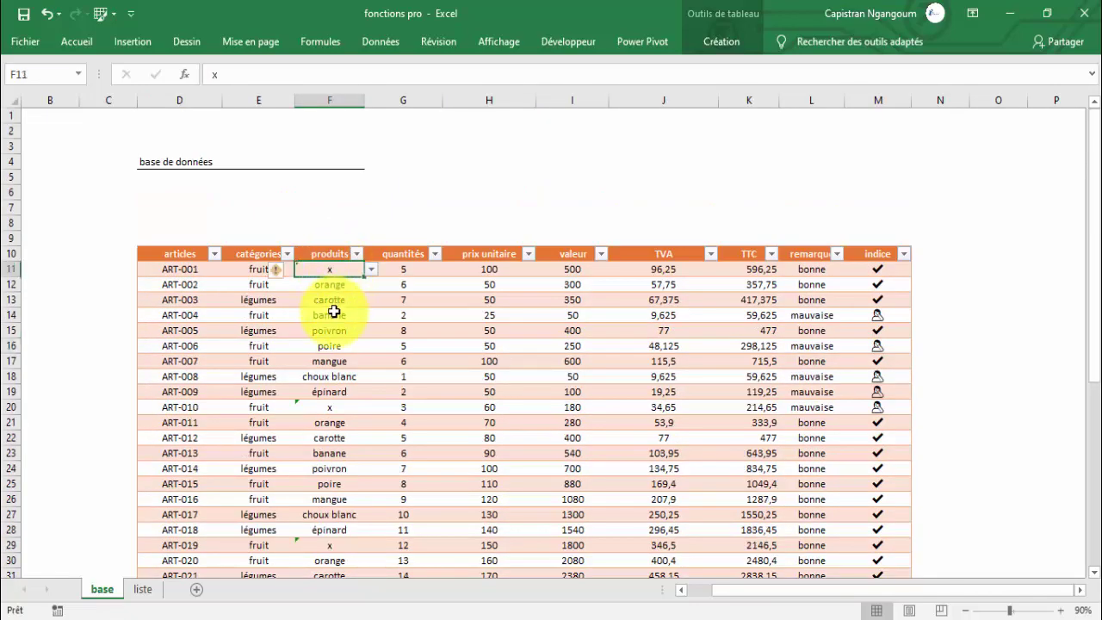
{"action": "left_click", "coordinate": [86, 42]}
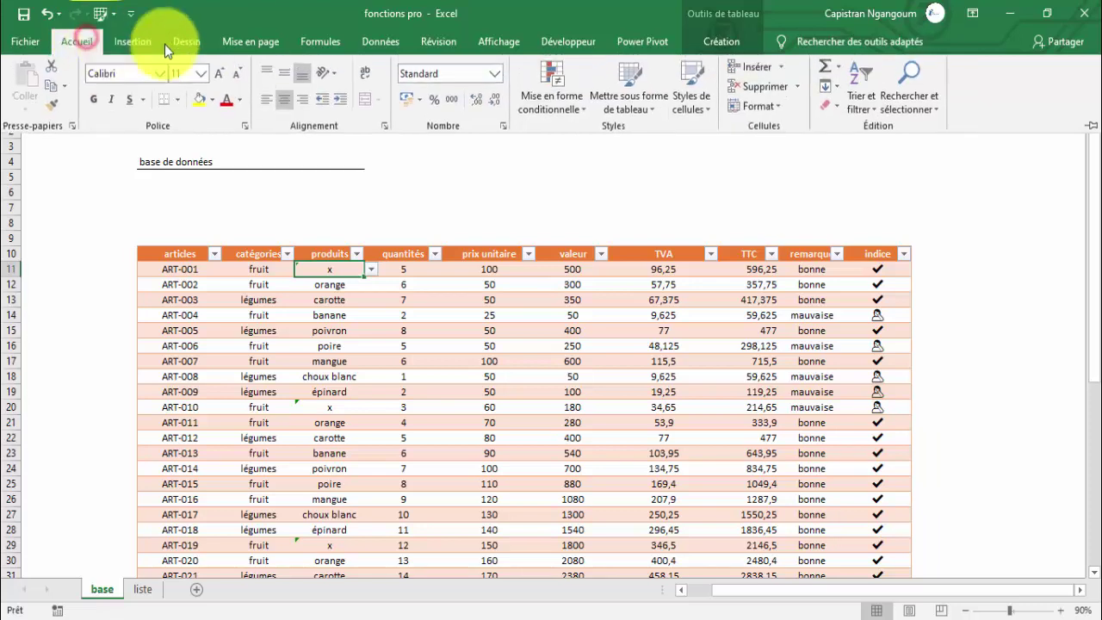
{"action": "left_click", "coordinate": [925, 99]}
{"action": "left_click", "coordinate": [931, 131]}
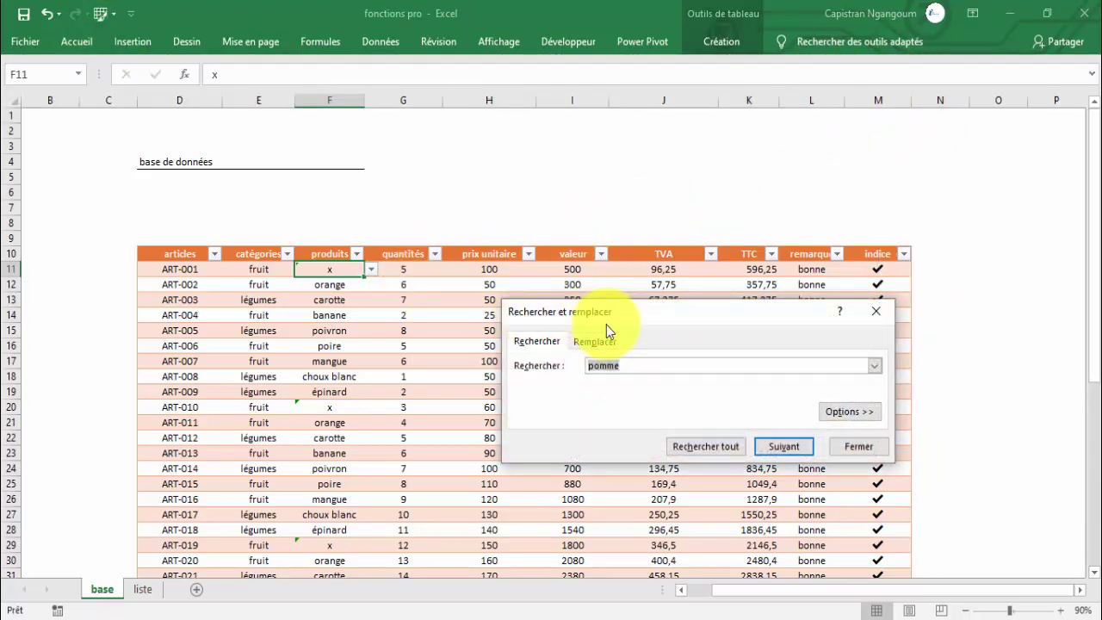
{"action": "key", "text": "BackSpace"}
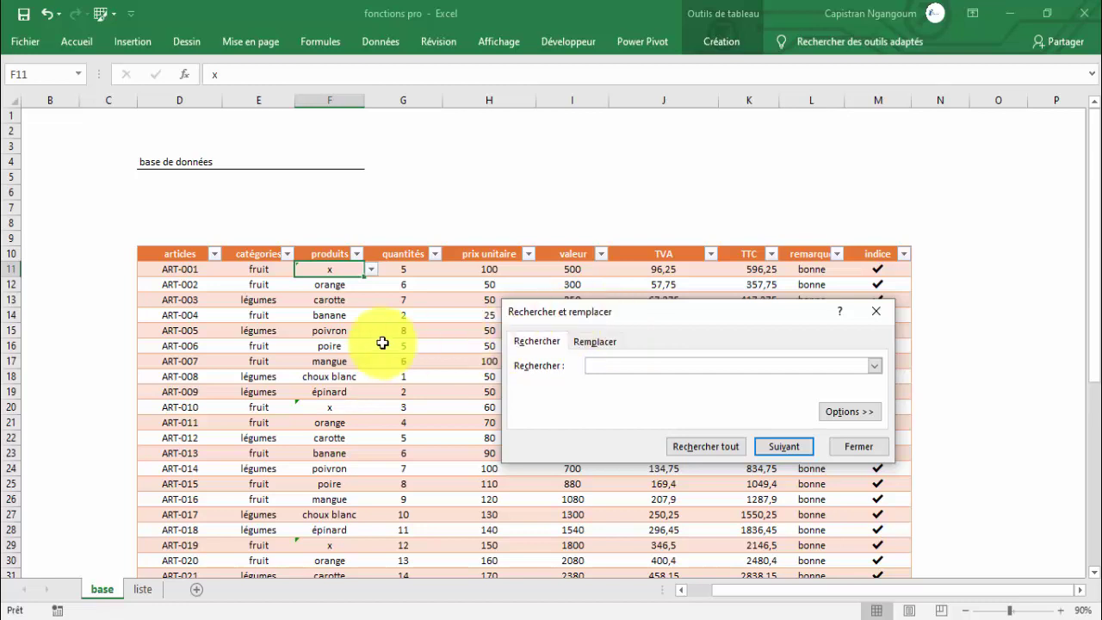
{"action": "right_click", "coordinate": [323, 267]}
{"action": "left_click", "coordinate": [369, 224]}
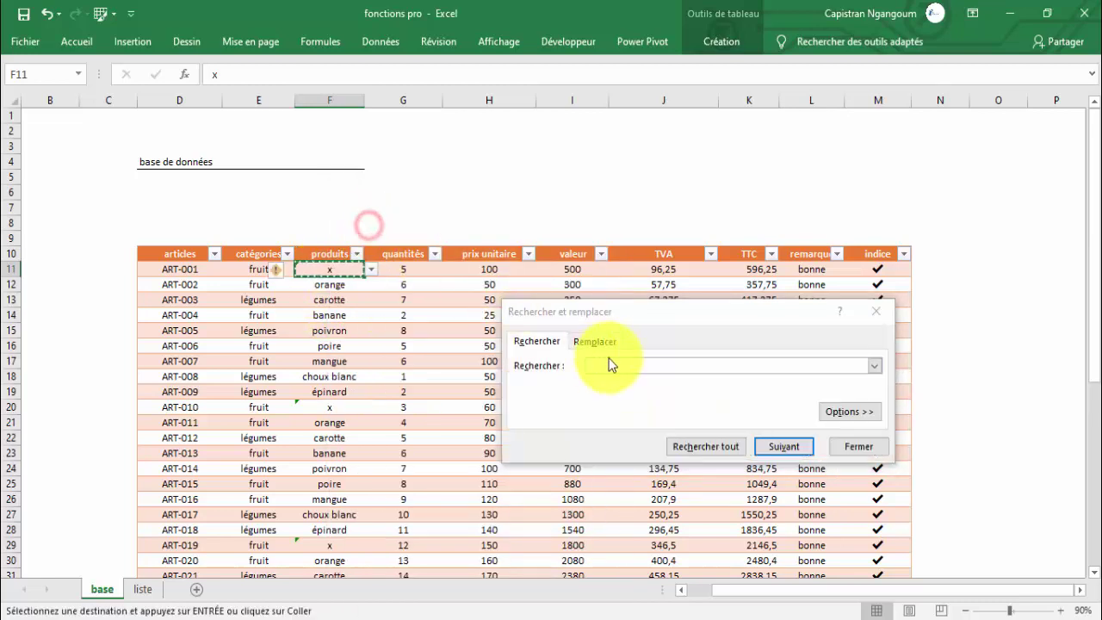
{"action": "left_click", "coordinate": [545, 365]}
{"action": "right_click", "coordinate": [608, 366]}
{"action": "left_click", "coordinate": [571, 414]}
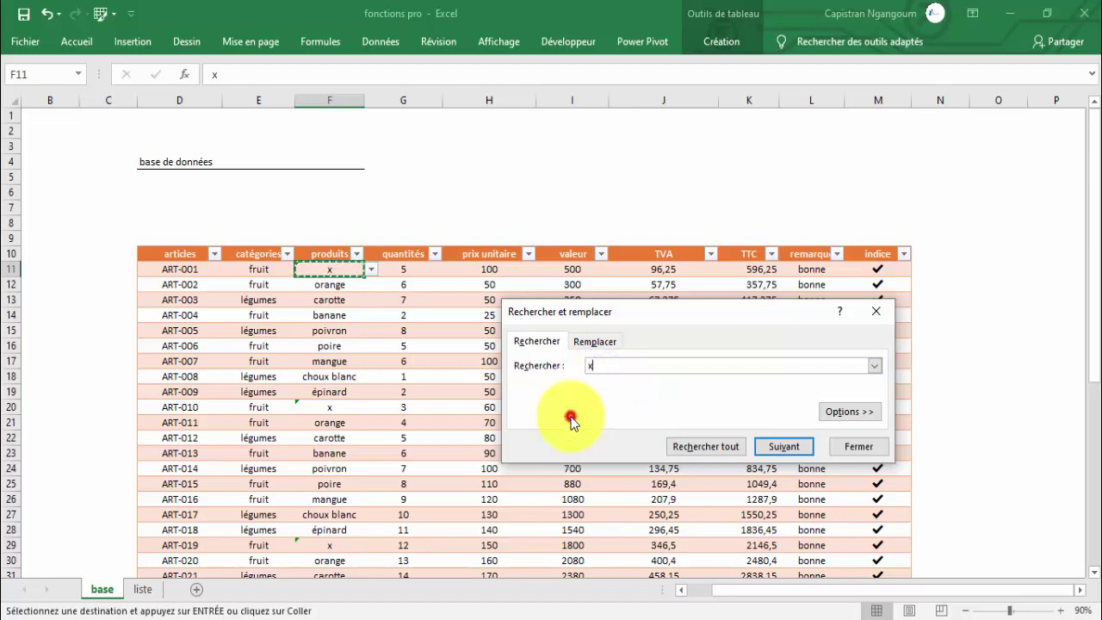
{"action": "left_click", "coordinate": [698, 448]}
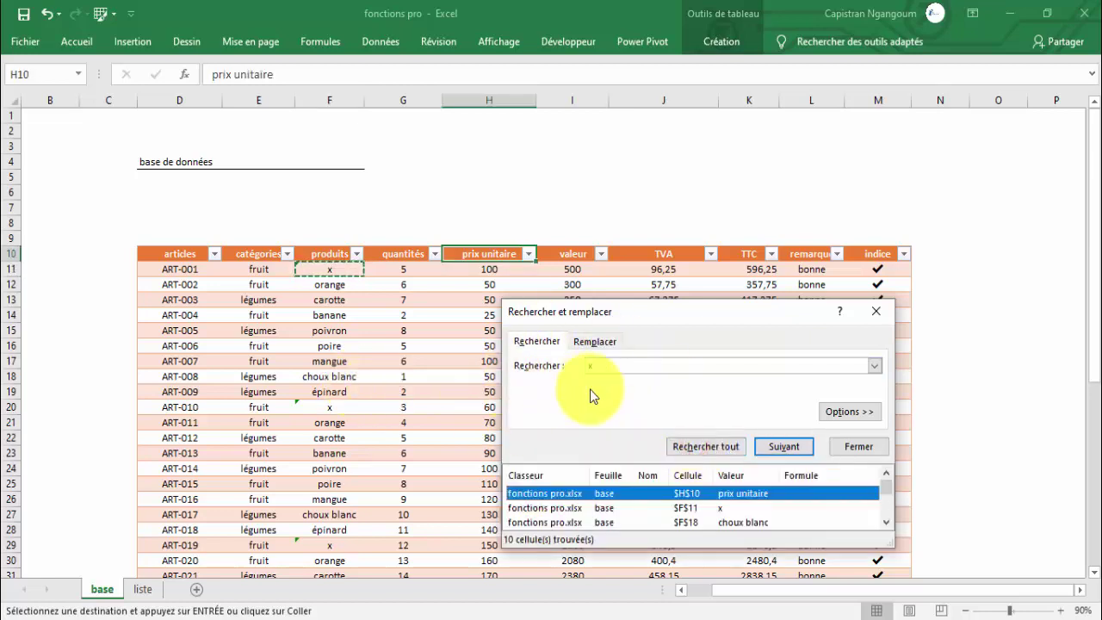
Step: Replace all occurrences of "x" with "pomme", enlarge the results list to view the affected cells, and close the dialog
{"action": "left_click", "coordinate": [608, 342]}
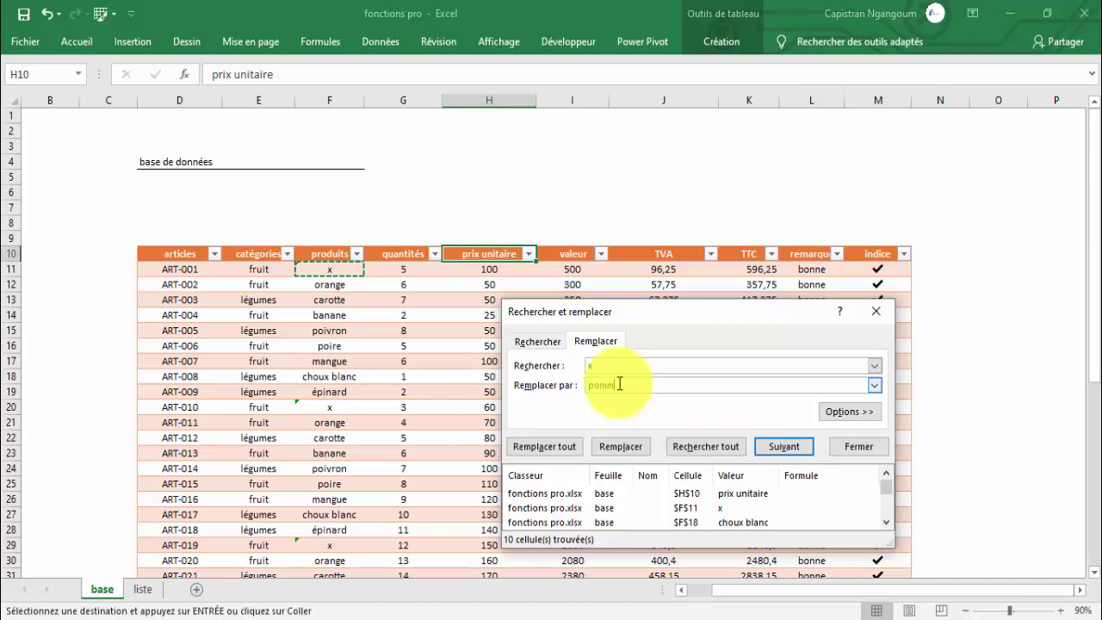
{"action": "left_click", "coordinate": [536, 450]}
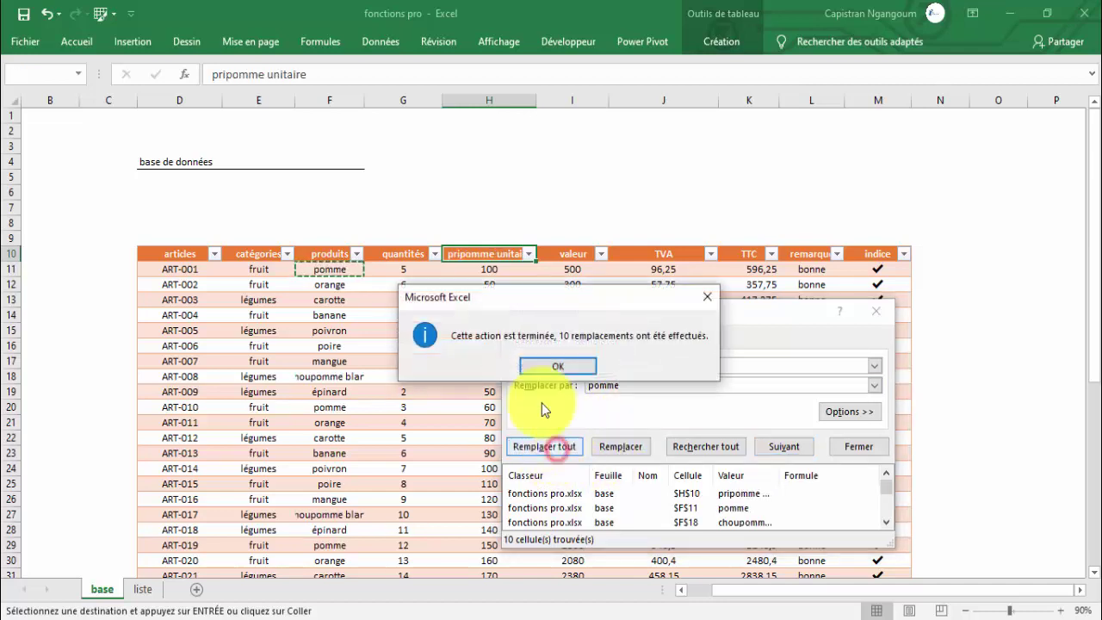
{"action": "left_click", "coordinate": [540, 362]}
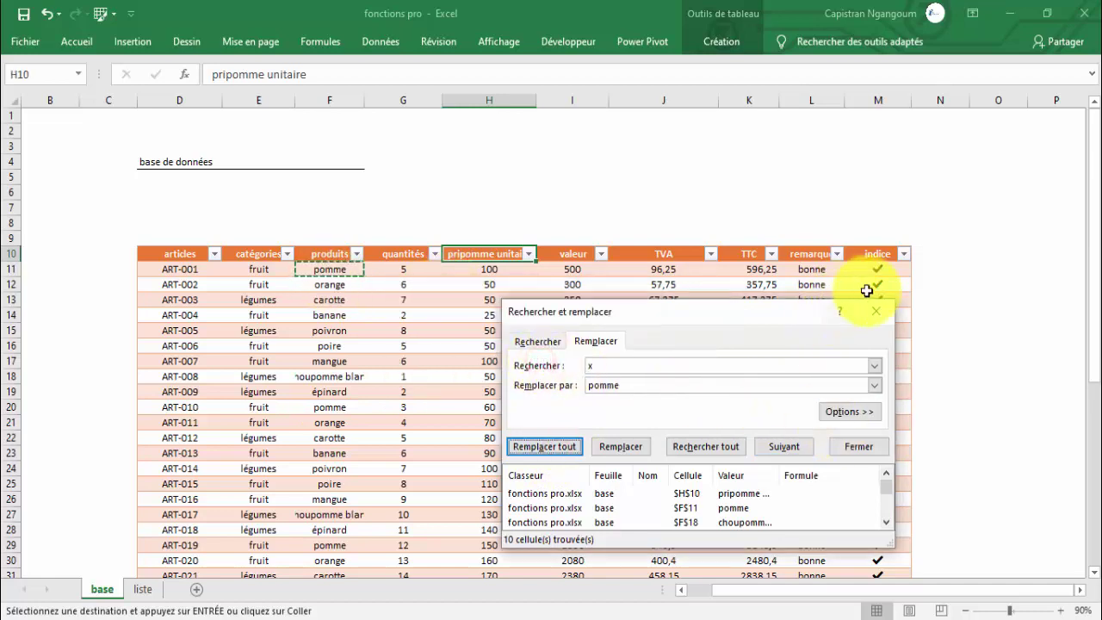
{"action": "left_click_drag", "start_coordinate": [783, 300], "coordinate": [783, 213]}
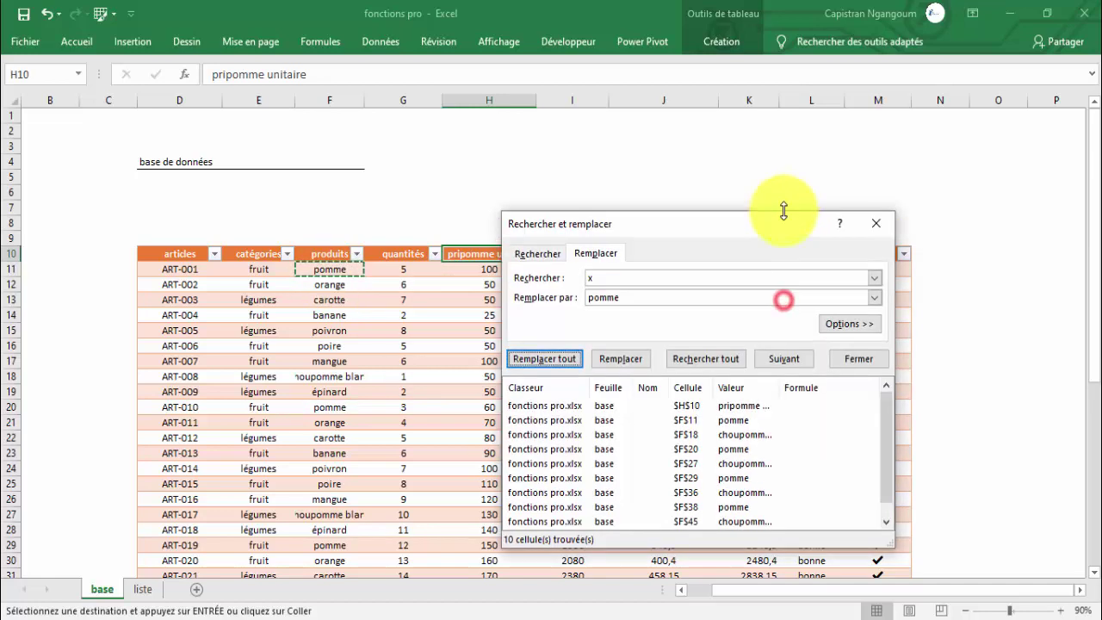
{"action": "left_click", "coordinate": [859, 362]}
{"action": "left_click", "coordinate": [490, 328]}
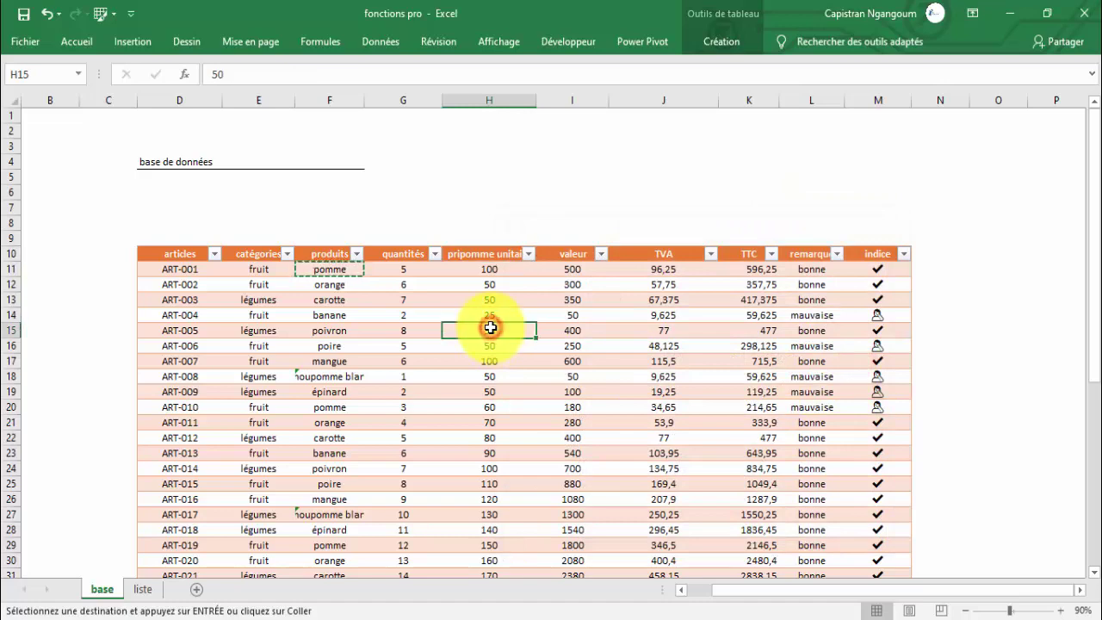
Step: Examine the entries in the produits column of the base table, from the first article down to the last
{"action": "scroll", "coordinate": [356, 313], "scroll_direction": "down", "scroll_amount": 9}
{"action": "left_click", "coordinate": [341, 324]}
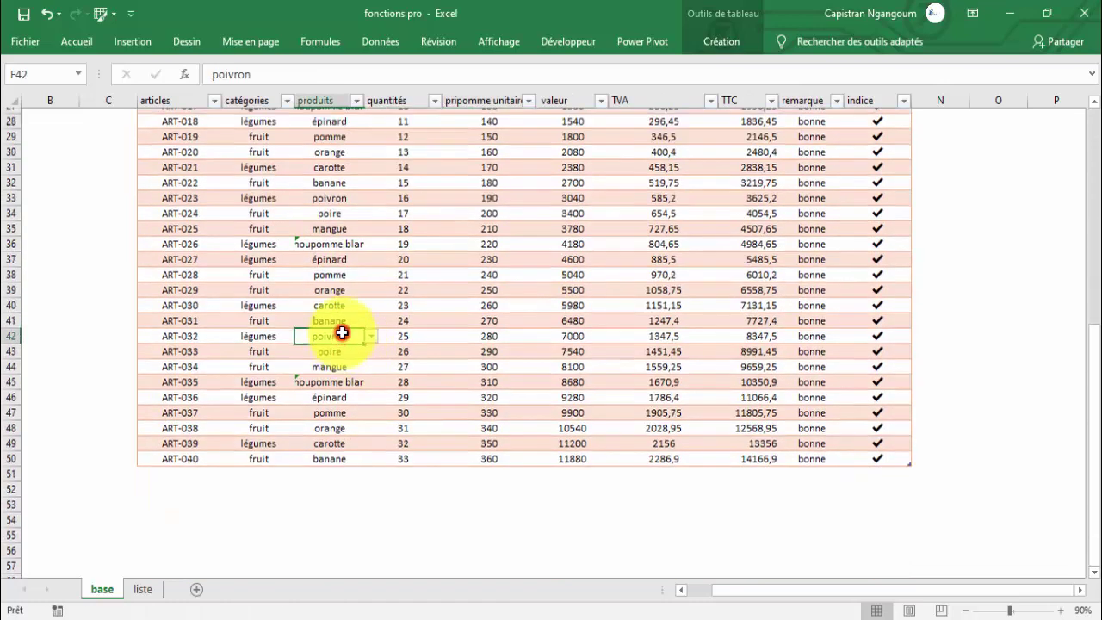
{"action": "scroll", "coordinate": [342, 332], "scroll_direction": "up", "scroll_amount": 9}
{"action": "left_click", "coordinate": [332, 303]}
{"action": "left_click", "coordinate": [330, 345]}
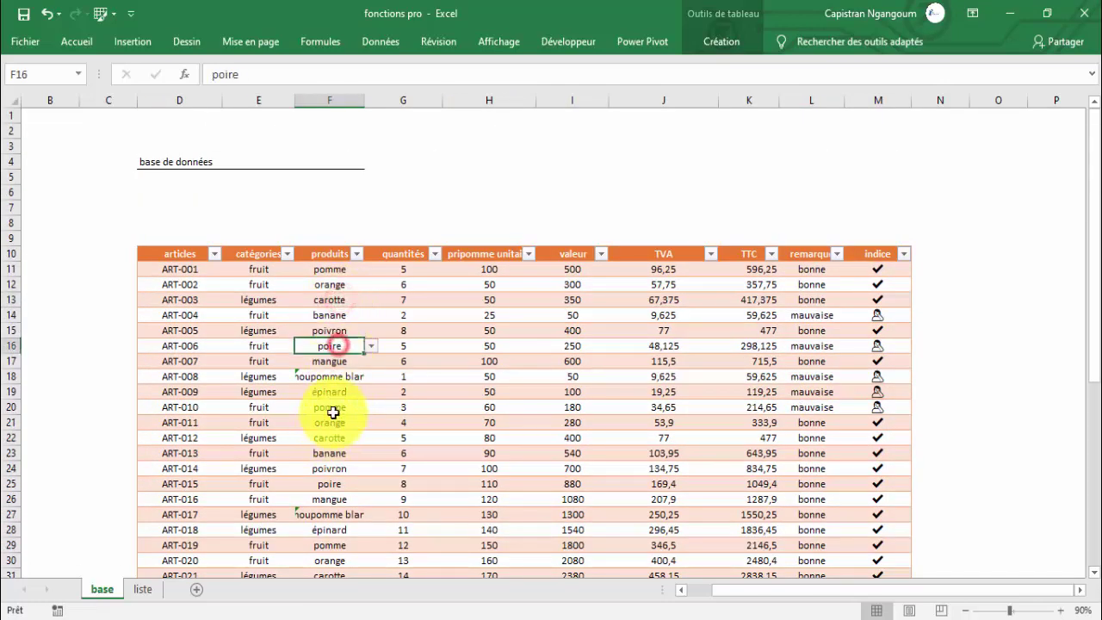
{"action": "left_click_drag", "start_coordinate": [318, 275], "coordinate": [320, 419]}
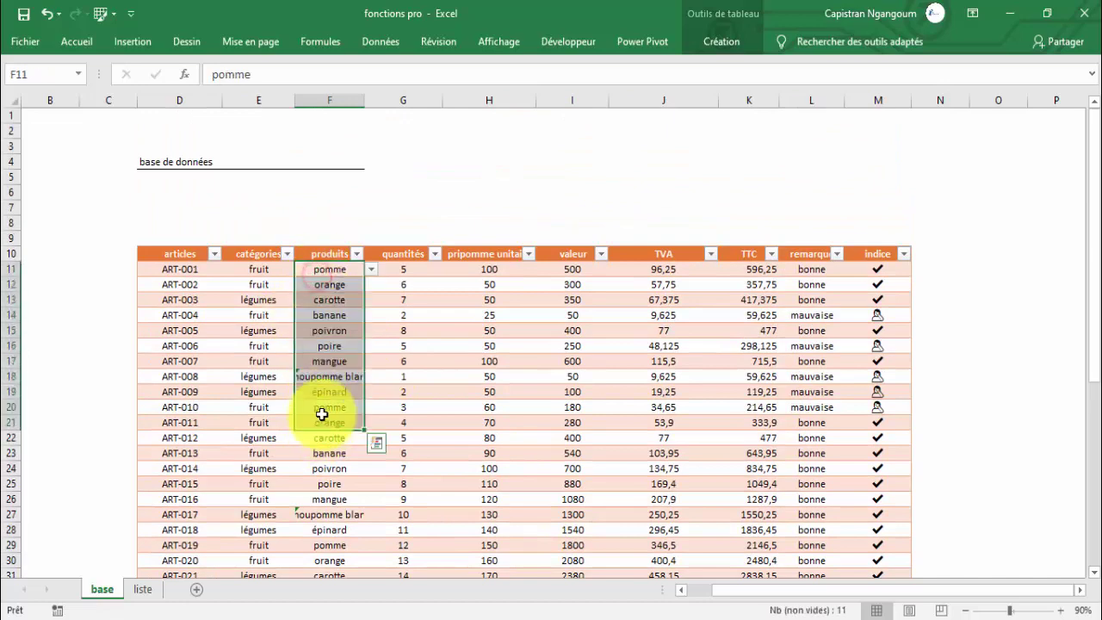
{"action": "scroll", "coordinate": [357, 394], "scroll_direction": "down", "scroll_amount": 3}
{"action": "left_click", "coordinate": [353, 392]}
{"action": "left_click", "coordinate": [335, 311]}
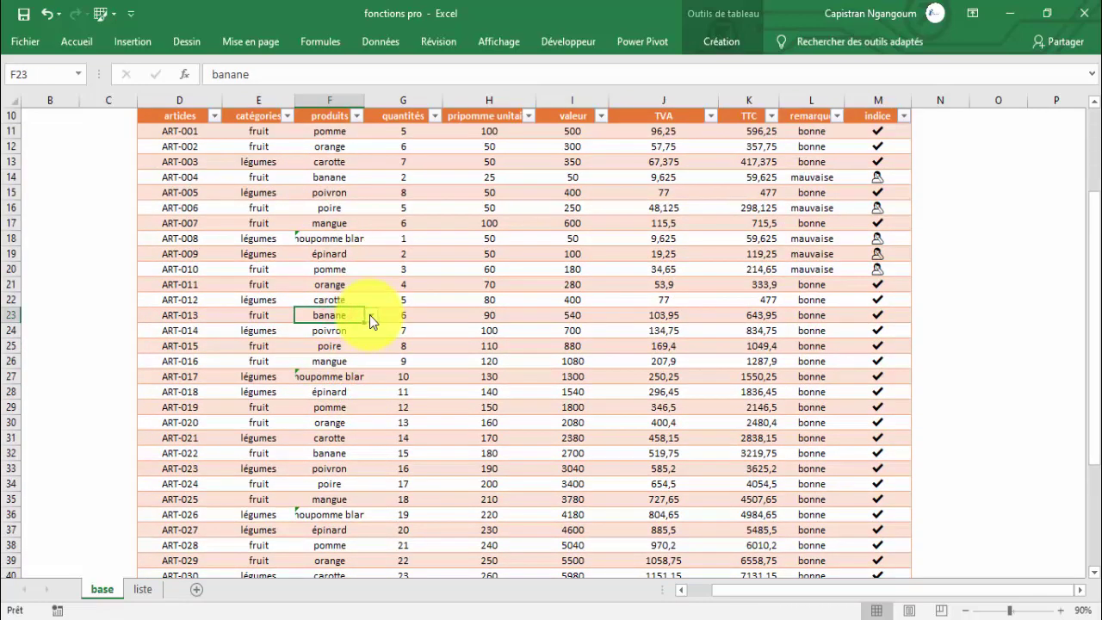
{"action": "left_click", "coordinate": [342, 422]}
{"action": "left_click", "coordinate": [342, 280]}
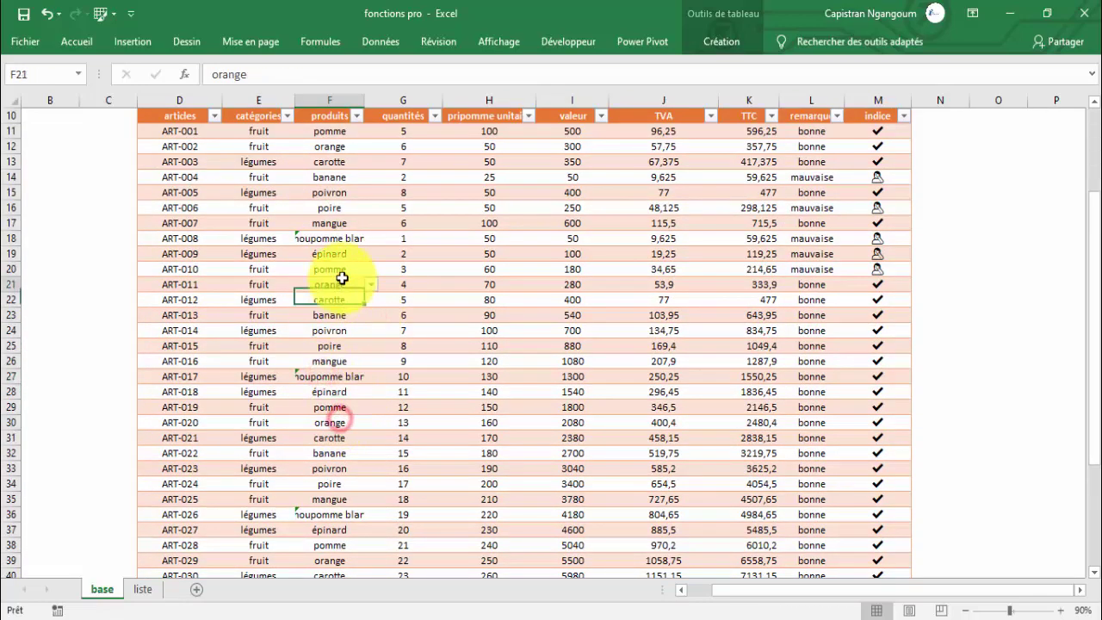
Step: Widen the produits column so that its longest product name fits
{"action": "left_click_drag", "start_coordinate": [371, 101], "coordinate": [382, 95]}
{"action": "left_click", "coordinate": [316, 253]}
{"action": "left_click", "coordinate": [598, 305]}
{"action": "scroll", "coordinate": [326, 305], "scroll_direction": "up", "scroll_amount": 3}
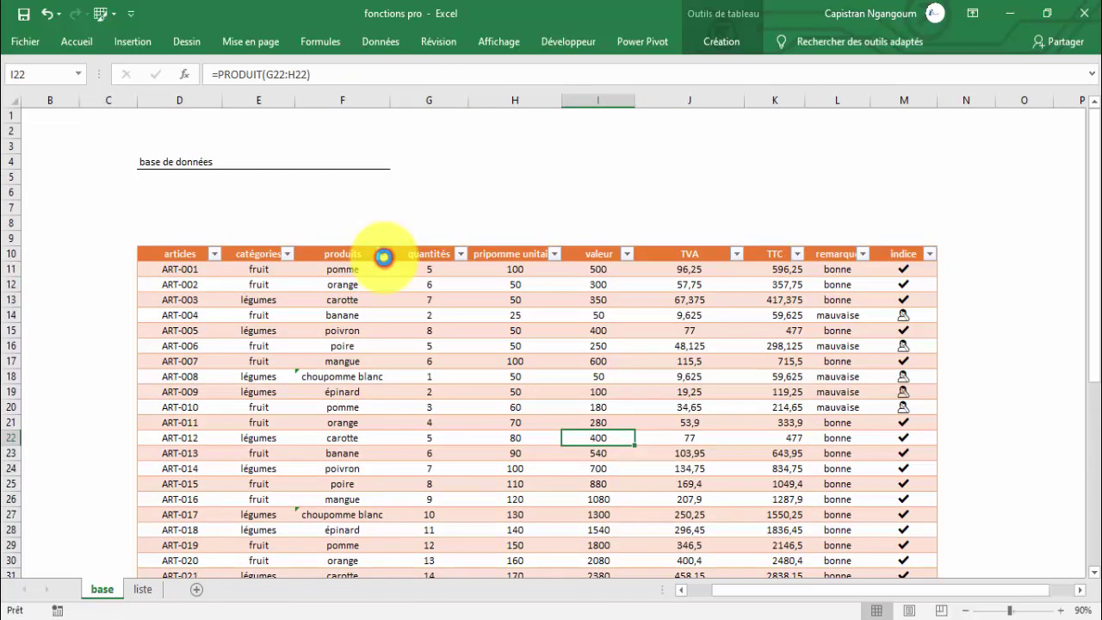
Step: Filter the produits column to banane, carotte, choupomme blanc and épinard, and restore all products
{"action": "left_click", "coordinate": [383, 255]}
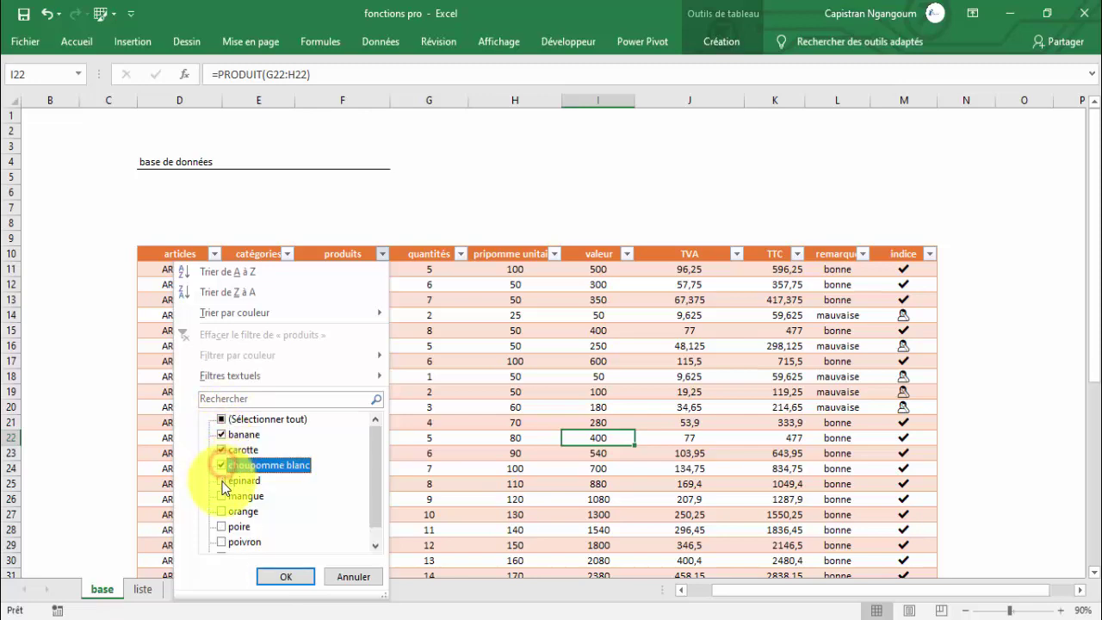
{"action": "left_click", "coordinate": [279, 576]}
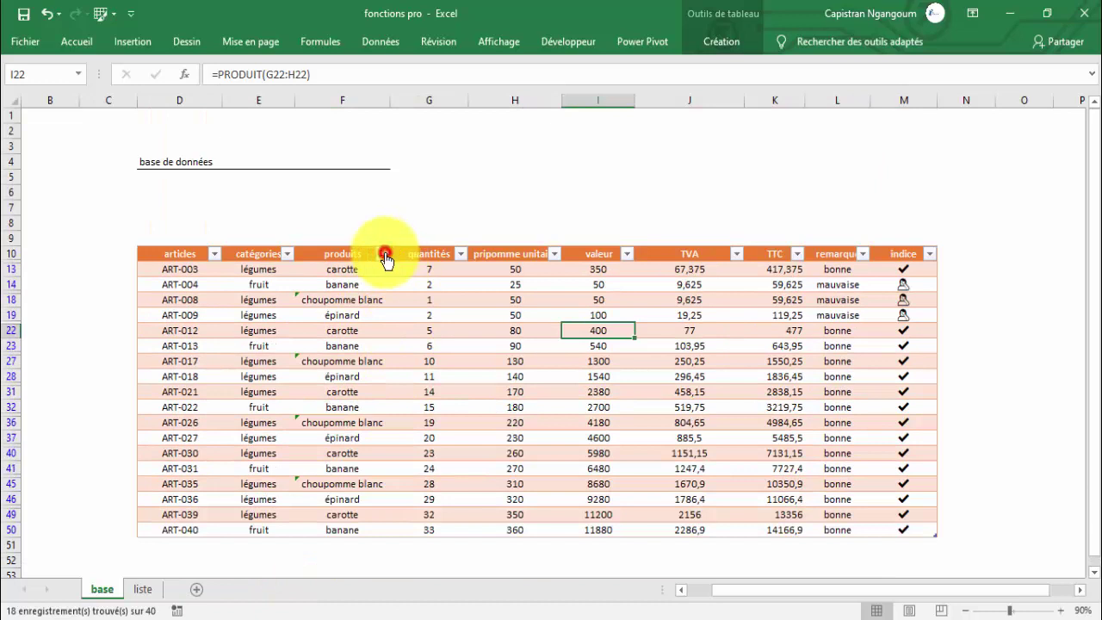
{"action": "left_click", "coordinate": [384, 254]}
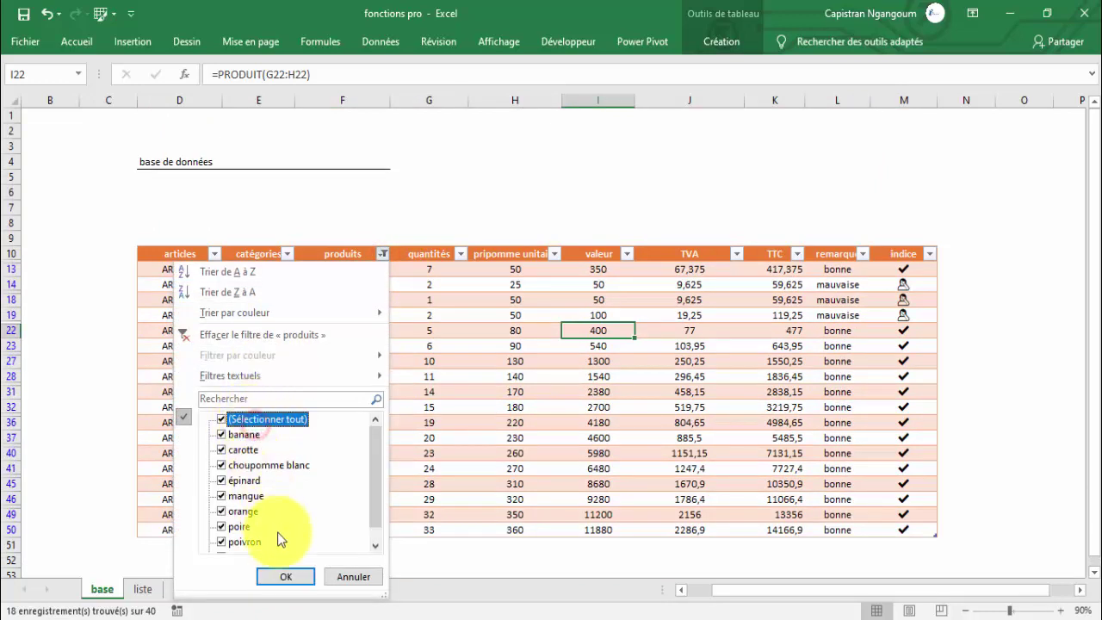
{"action": "left_click", "coordinate": [288, 576]}
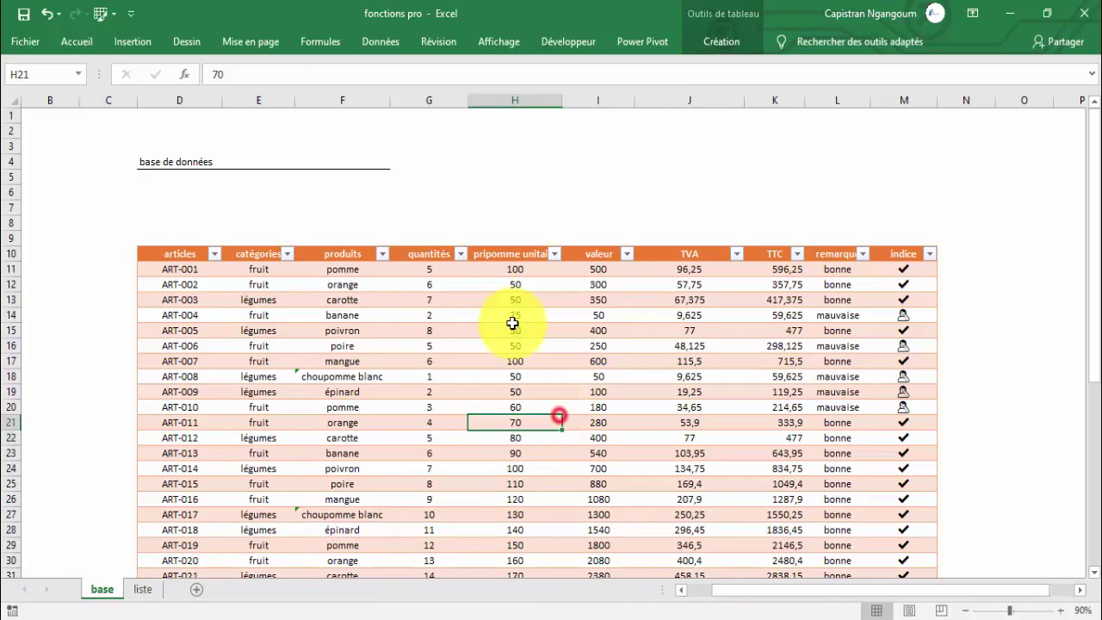
Step: Review the quantités values down the table and the formulas in the indice column
{"action": "left_click_drag", "start_coordinate": [435, 268], "coordinate": [444, 527]}
{"action": "scroll", "coordinate": [370, 401], "scroll_direction": "down", "scroll_amount": 4}
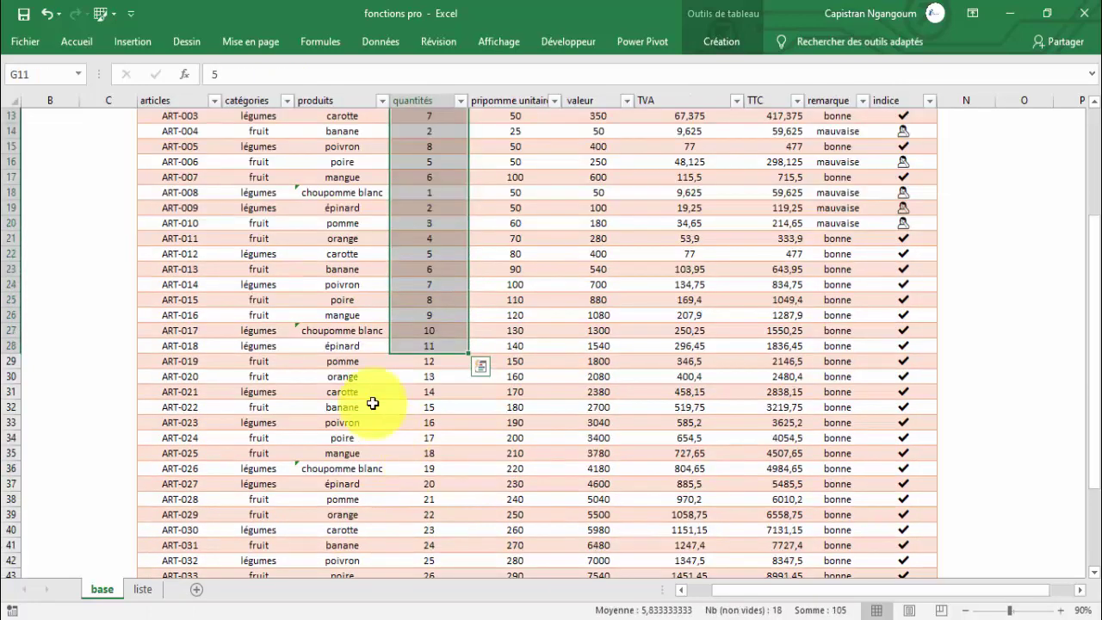
{"action": "left_click", "coordinate": [370, 377]}
{"action": "scroll", "coordinate": [370, 376], "scroll_direction": "down", "scroll_amount": 5}
{"action": "scroll", "coordinate": [369, 379], "scroll_direction": "up", "scroll_amount": 9}
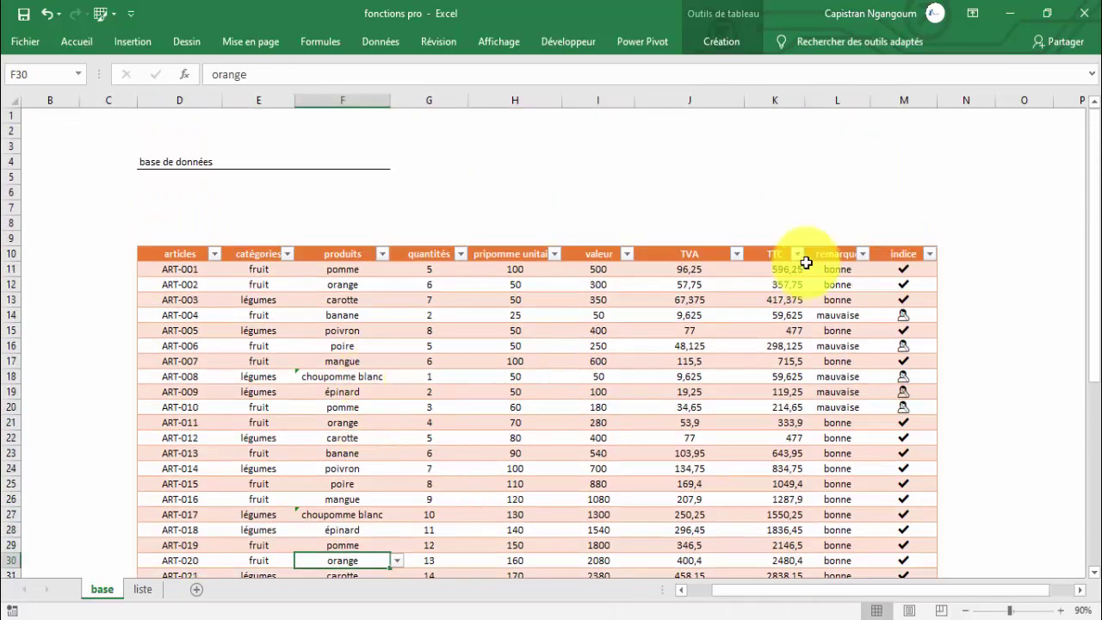
{"action": "left_click", "coordinate": [904, 269]}
{"action": "left_click", "coordinate": [909, 314]}
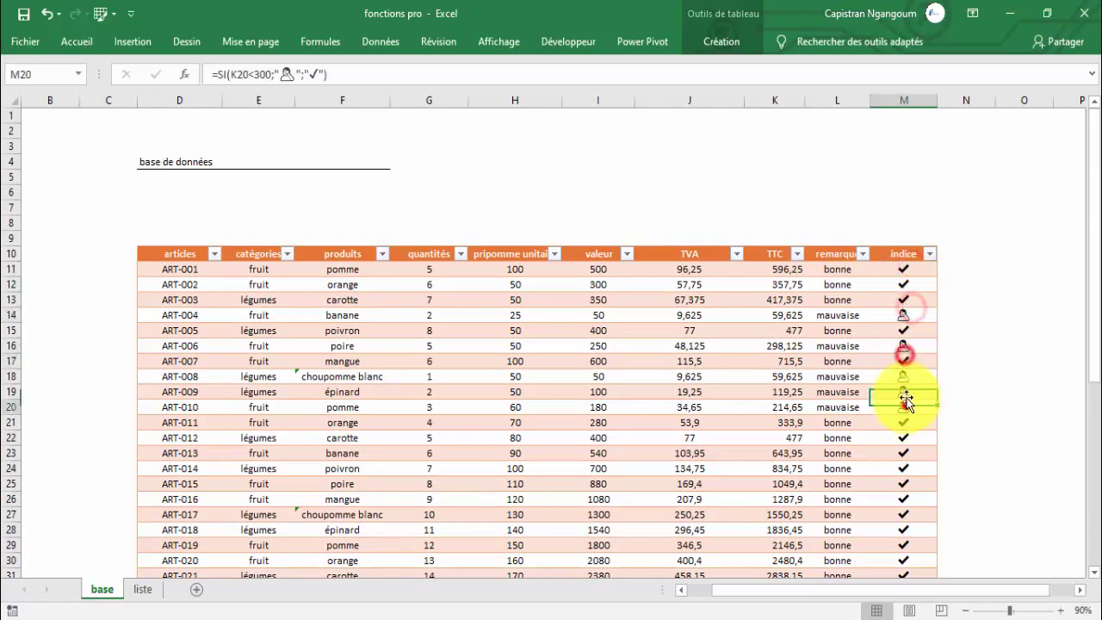
{"action": "left_click", "coordinate": [904, 315]}
{"action": "left_click", "coordinate": [905, 376]}
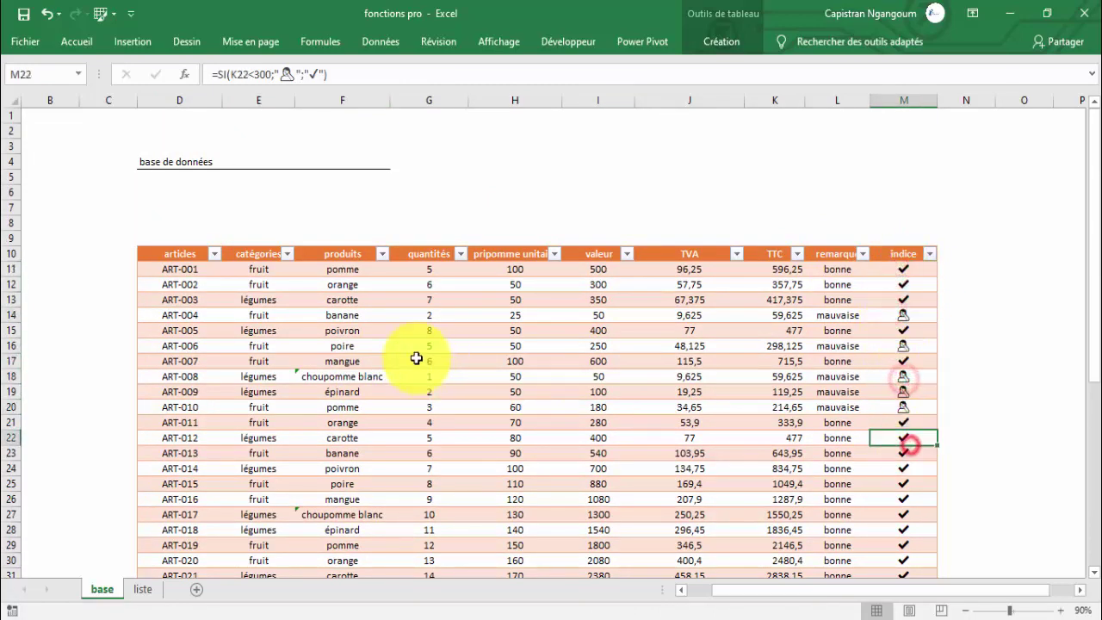
Step: Look over the quantités column and the table's records from the first to the last article
{"action": "scroll", "coordinate": [339, 328], "scroll_direction": "down", "scroll_amount": 3}
{"action": "left_click", "coordinate": [501, 345]}
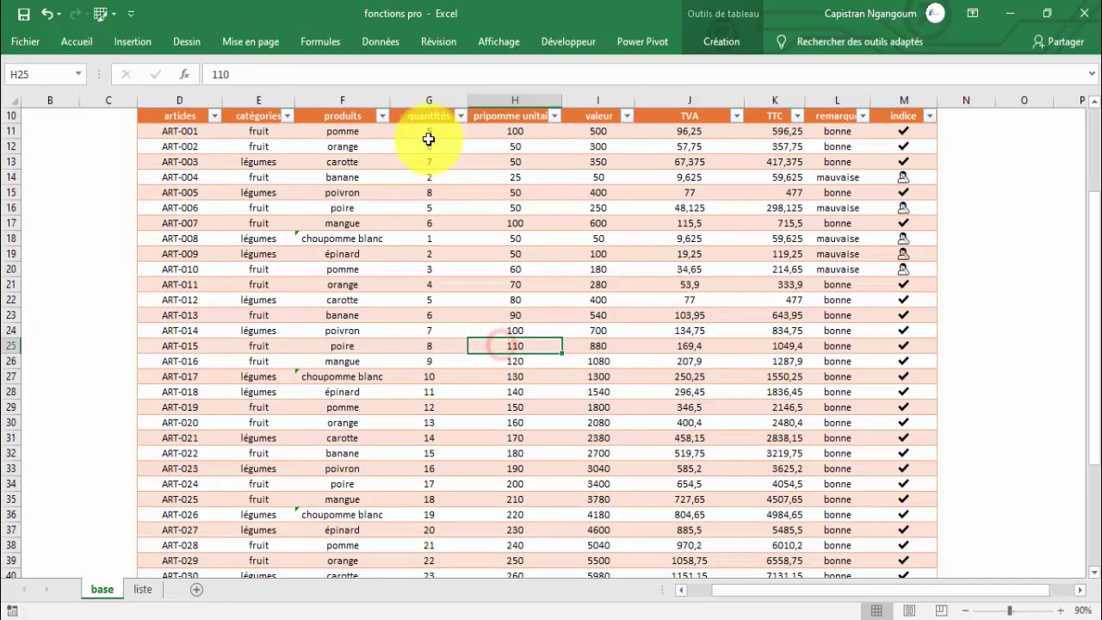
{"action": "left_click_drag", "start_coordinate": [429, 131], "coordinate": [429, 499]}
{"action": "scroll", "coordinate": [414, 447], "scroll_direction": "down", "scroll_amount": 1}
{"action": "scroll", "coordinate": [413, 447], "scroll_direction": "down", "scroll_amount": 5}
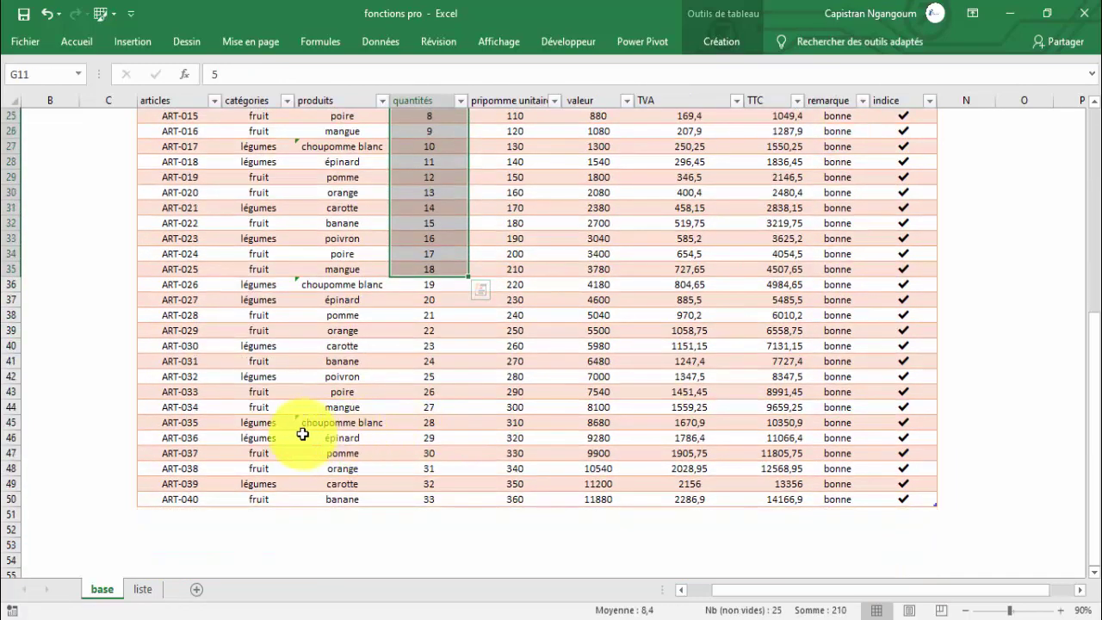
{"action": "left_click_drag", "start_coordinate": [211, 422], "coordinate": [792, 453]}
{"action": "scroll", "coordinate": [465, 393], "scroll_direction": "up", "scroll_amount": 8}
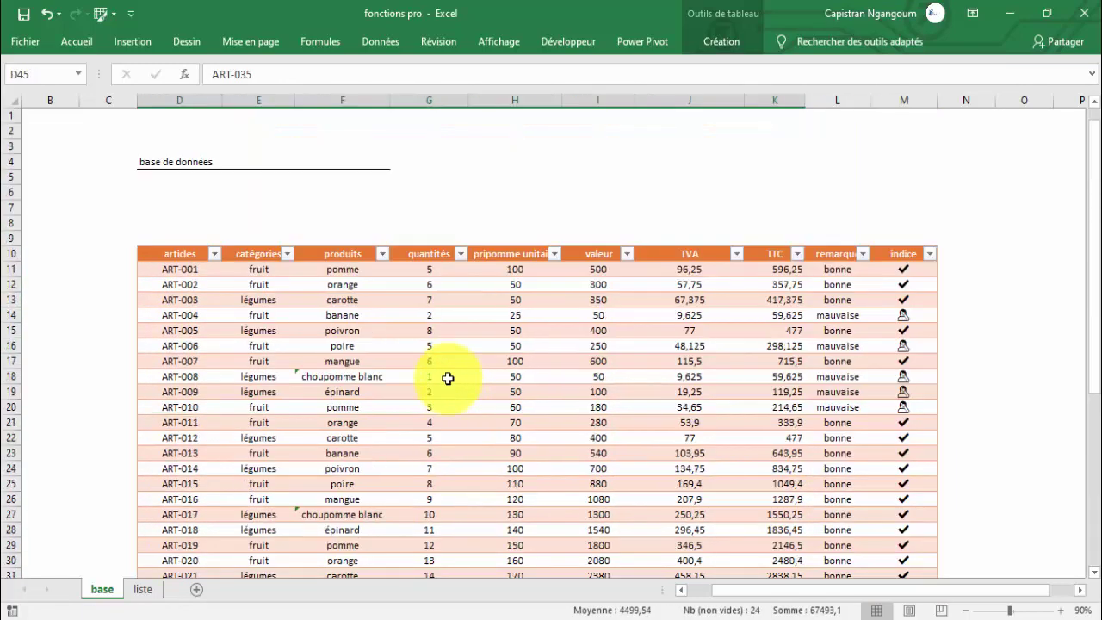
{"action": "left_click_drag", "start_coordinate": [191, 269], "coordinate": [844, 498]}
{"action": "scroll", "coordinate": [468, 334], "scroll_direction": "down", "scroll_amount": 2}
{"action": "left_click", "coordinate": [473, 328]}
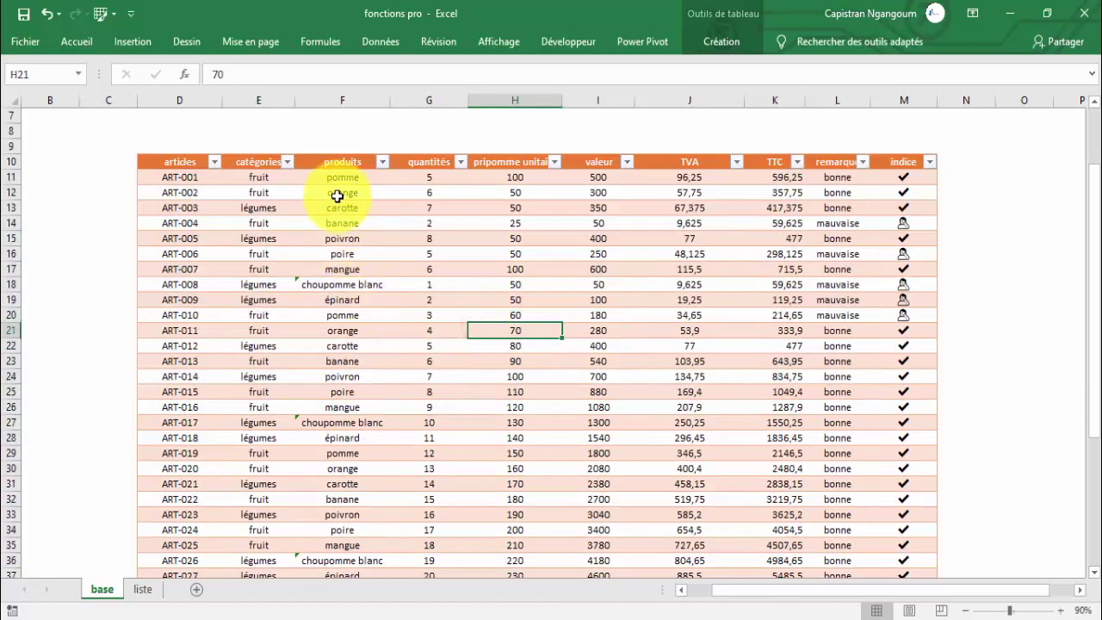
Step: Compare the fruit and légumes entries in the catégories column with their products
{"action": "left_click_drag", "start_coordinate": [340, 177], "coordinate": [351, 262]}
{"action": "left_click", "coordinate": [258, 176]}
{"action": "left_click", "coordinate": [258, 330]}
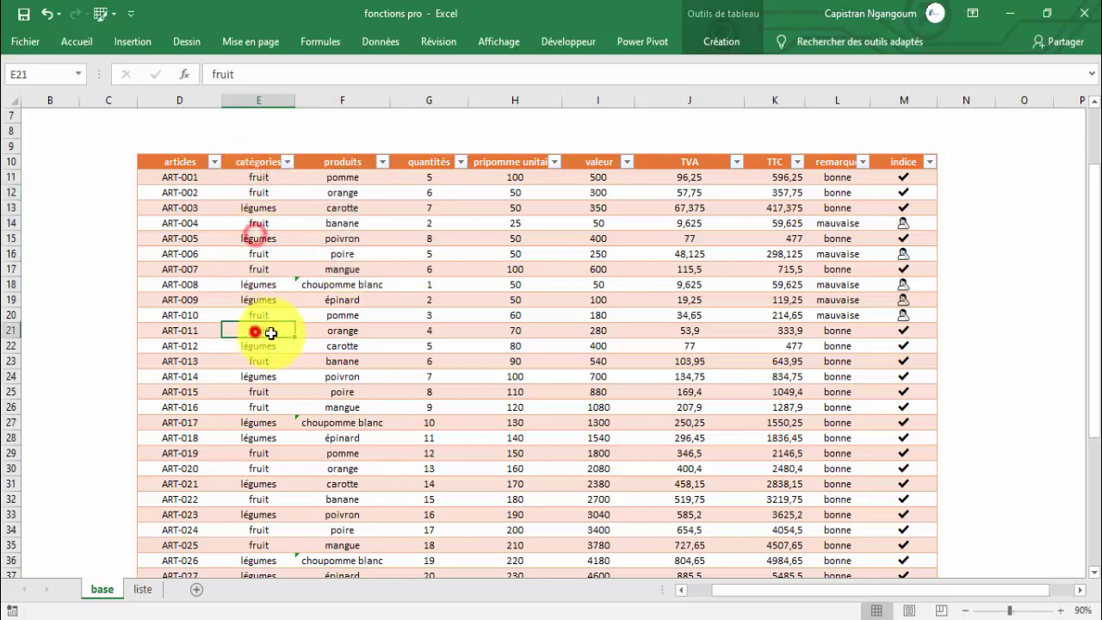
{"action": "left_click", "coordinate": [543, 475]}
{"action": "left_click", "coordinate": [261, 285]}
{"action": "left_click", "coordinate": [509, 311]}
{"action": "left_click", "coordinate": [282, 236]}
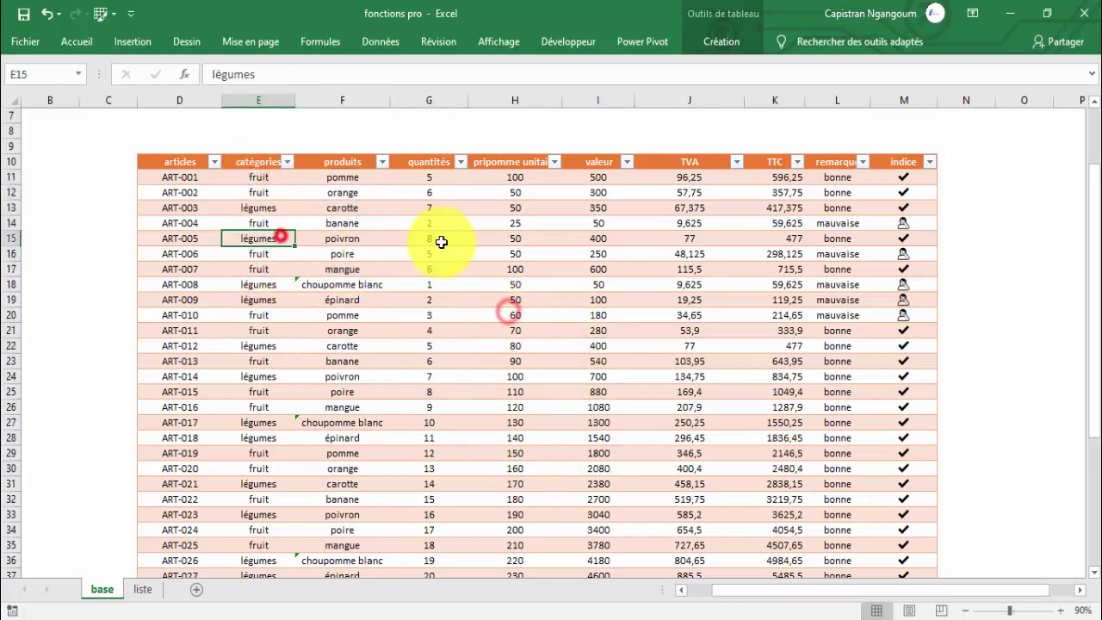
{"action": "left_click", "coordinate": [564, 249]}
{"action": "left_click", "coordinate": [454, 312]}
Step: Group row 20 of the table with the Grouper command, using the Lignes option
{"action": "left_click", "coordinate": [80, 43]}
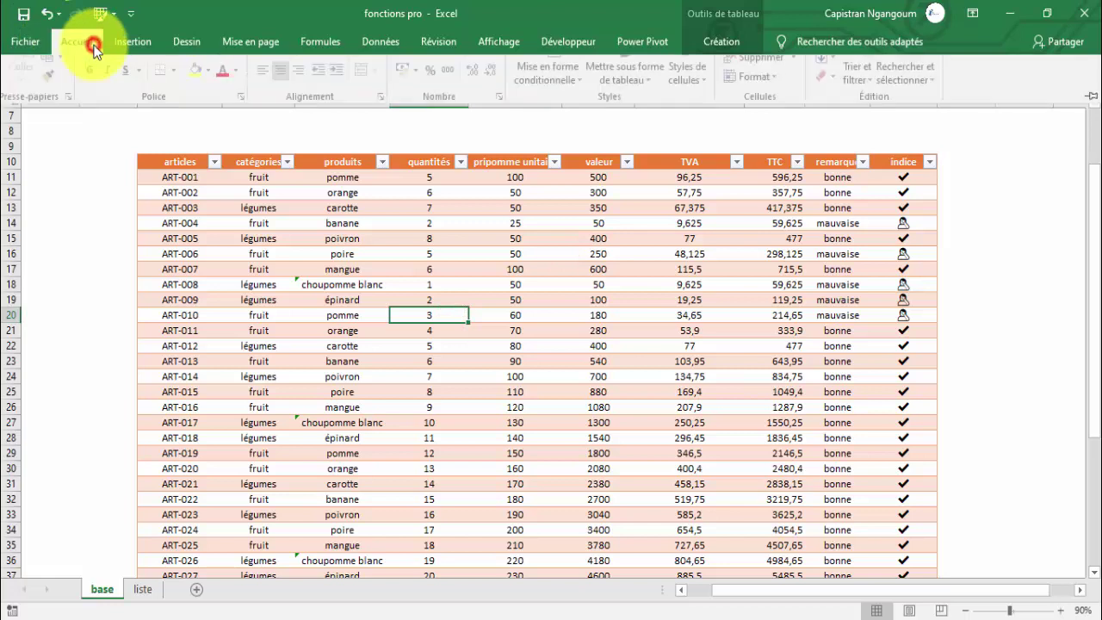
{"action": "left_click", "coordinate": [127, 41]}
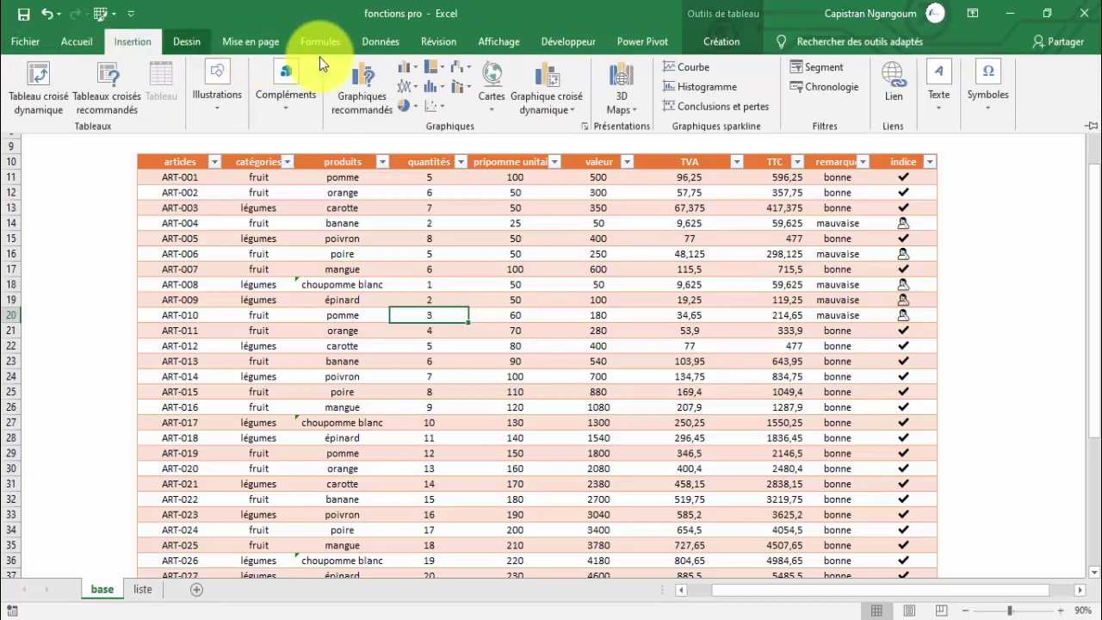
{"action": "left_click", "coordinate": [381, 42]}
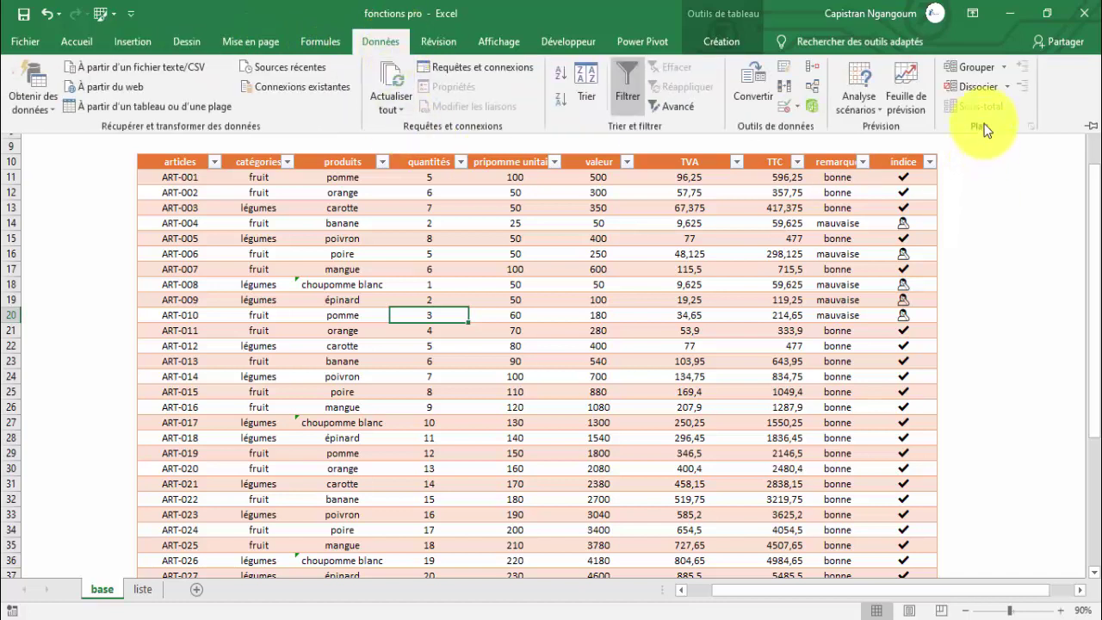
{"action": "left_click", "coordinate": [1005, 69]}
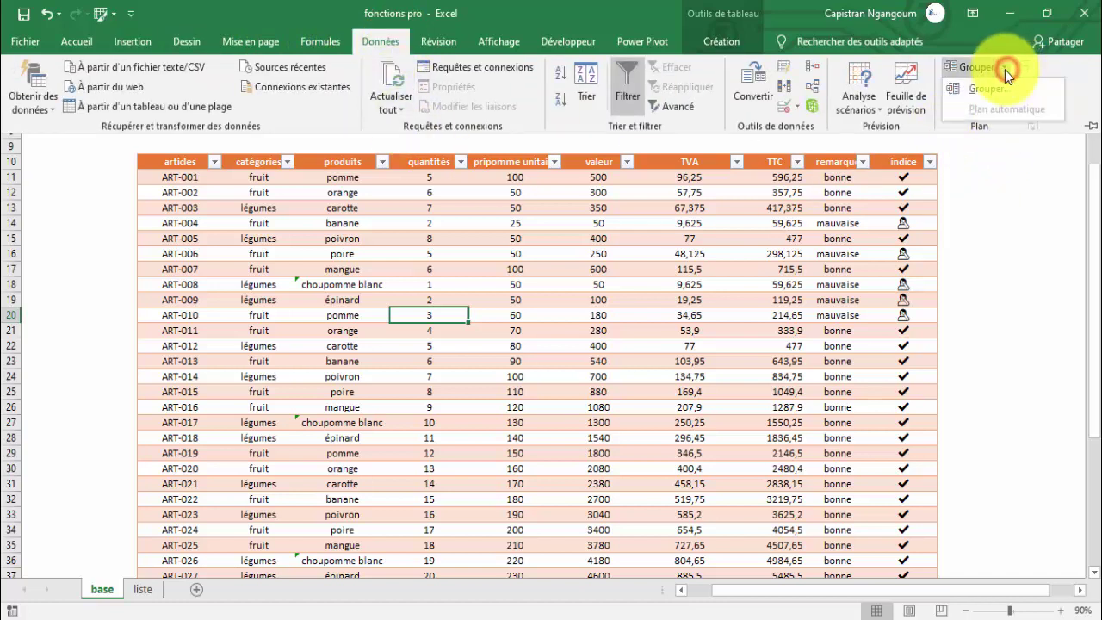
{"action": "left_click", "coordinate": [988, 86]}
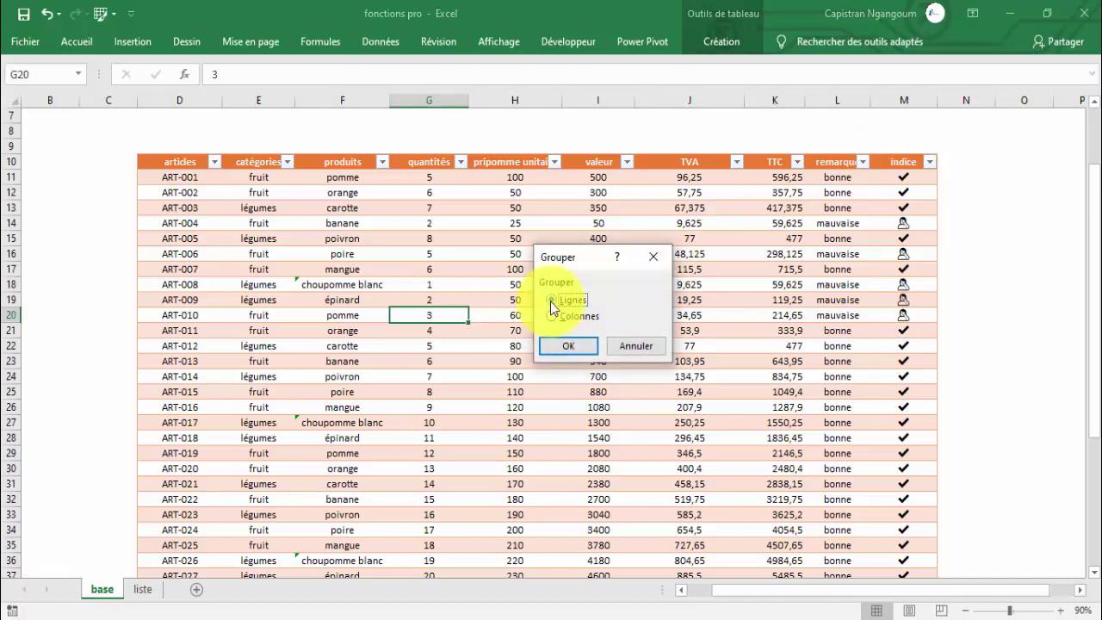
{"action": "left_click", "coordinate": [576, 347]}
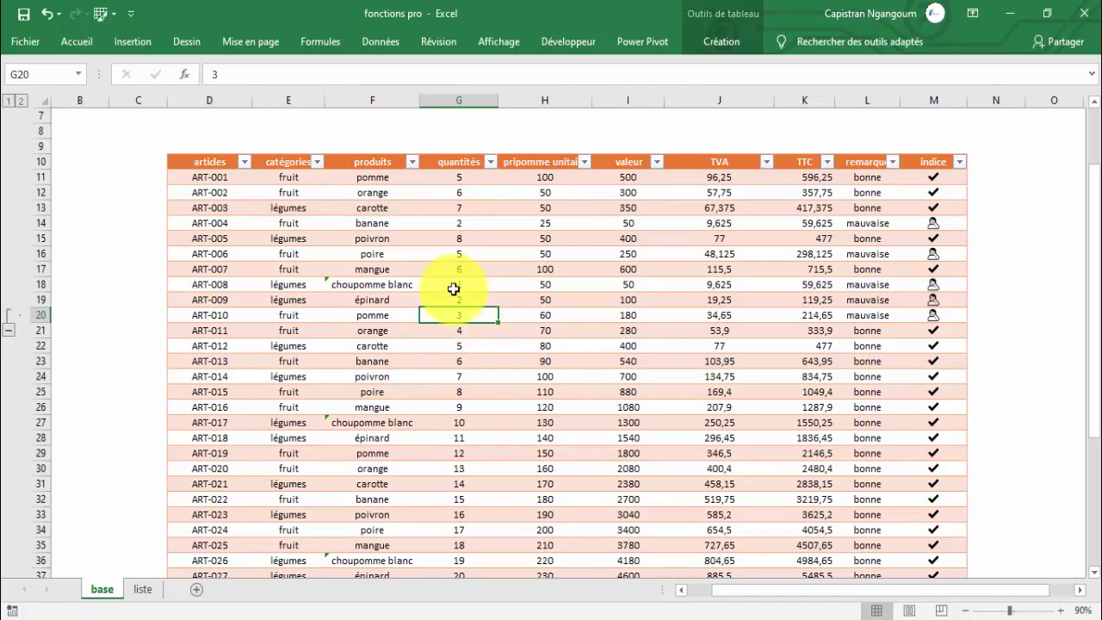
Step: Collapse and expand the row 20 group twice, and undo the last expansion and collapse
{"action": "left_click", "coordinate": [8, 327]}
{"action": "left_click", "coordinate": [8, 316]}
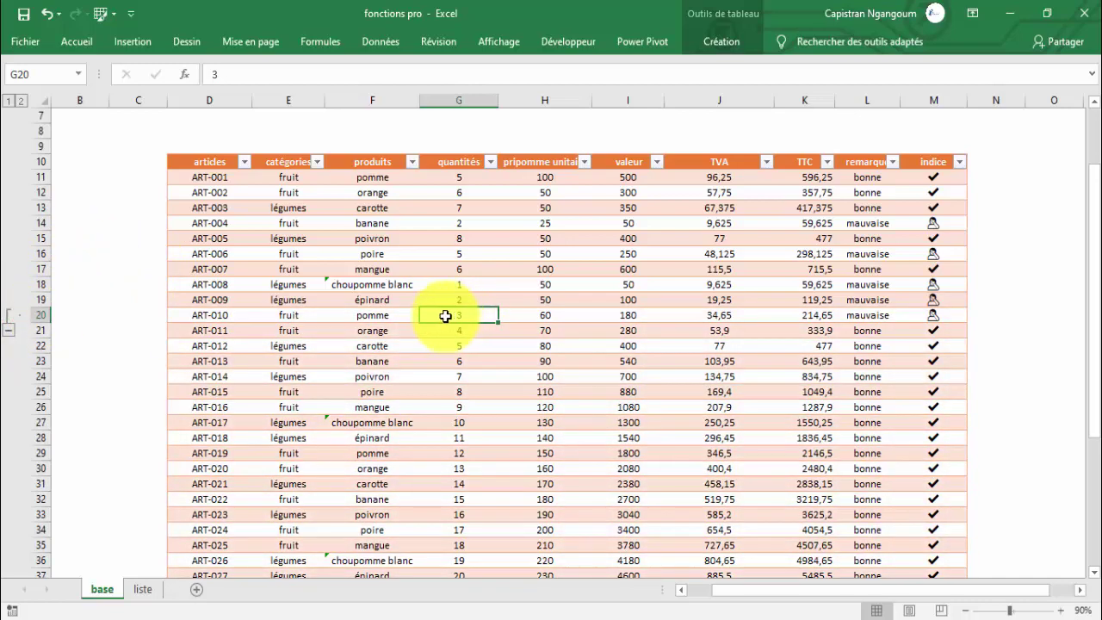
{"action": "left_click", "coordinate": [8, 330]}
{"action": "left_click", "coordinate": [6, 317]}
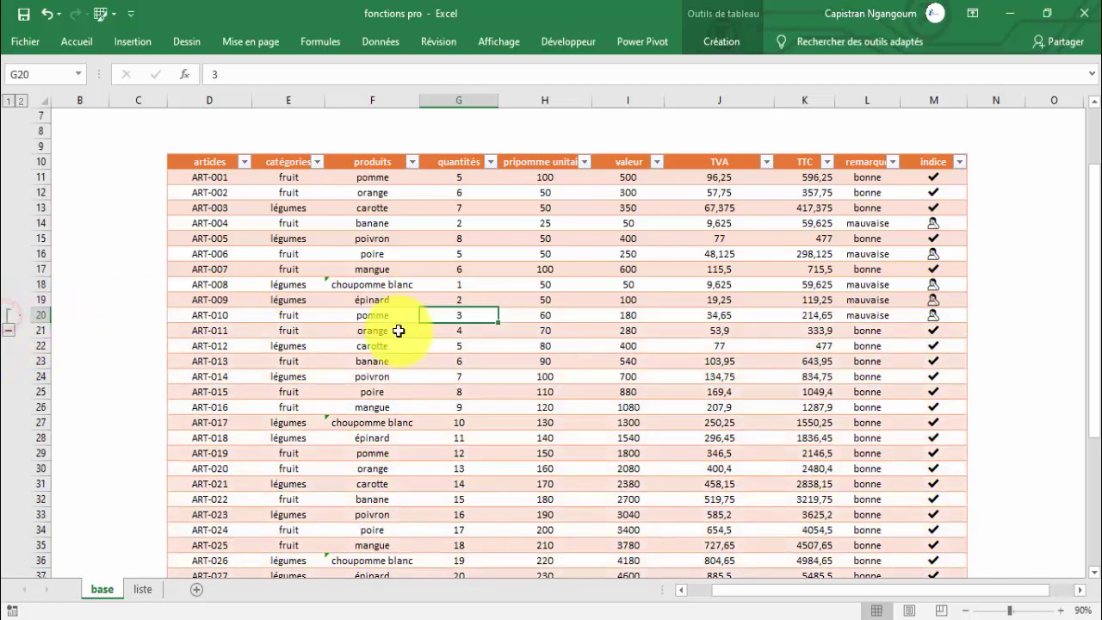
{"action": "left_click", "coordinate": [48, 14]}
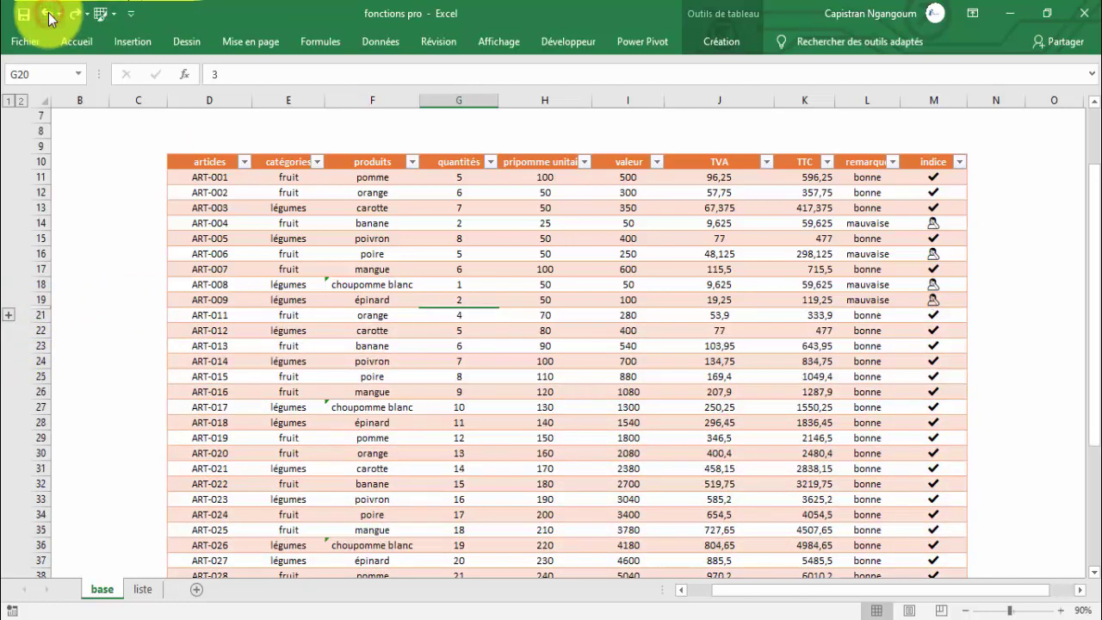
{"action": "left_click", "coordinate": [48, 14]}
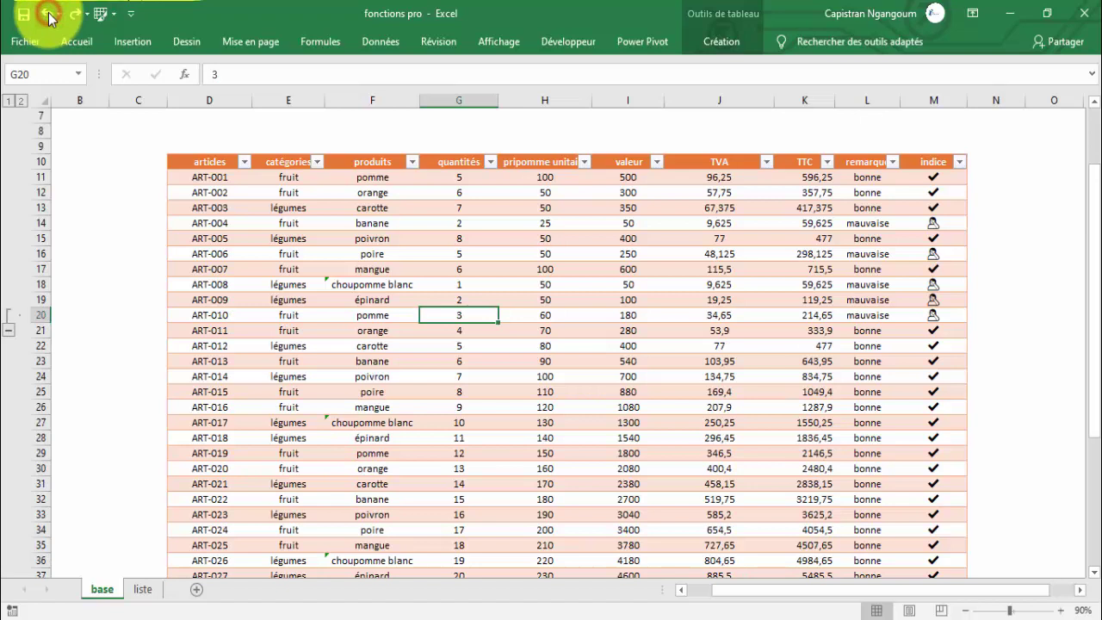
Step: Examine the produits, articles and catégories columns to see how the records are arranged
{"action": "left_click", "coordinate": [568, 358]}
{"action": "left_click", "coordinate": [428, 344]}
{"action": "left_click", "coordinate": [377, 179]}
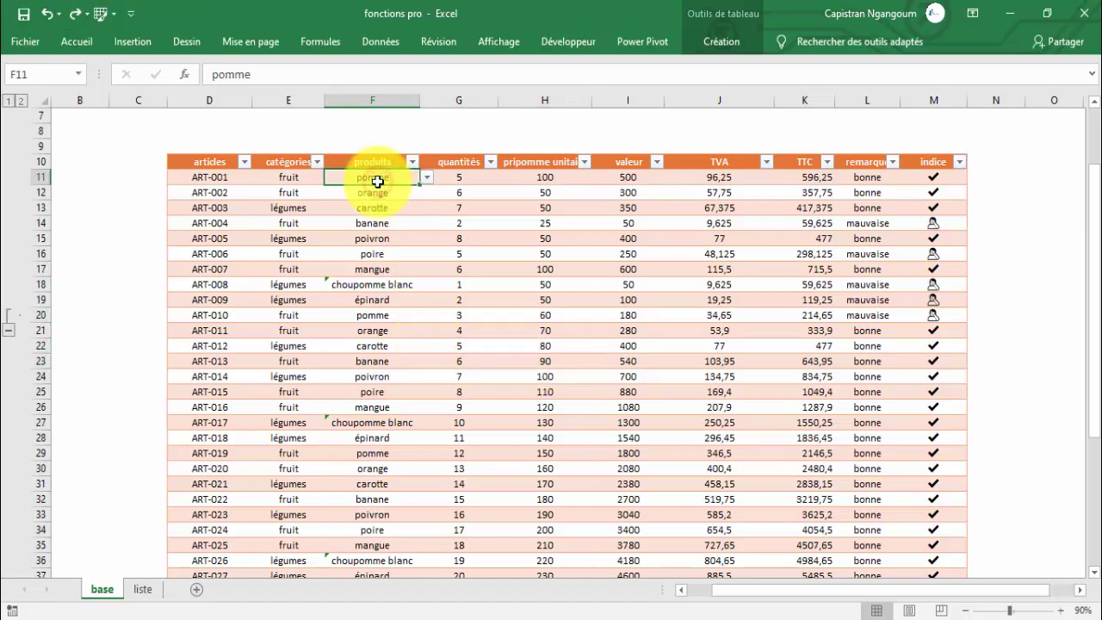
{"action": "left_click_drag", "start_coordinate": [378, 181], "coordinate": [369, 453]}
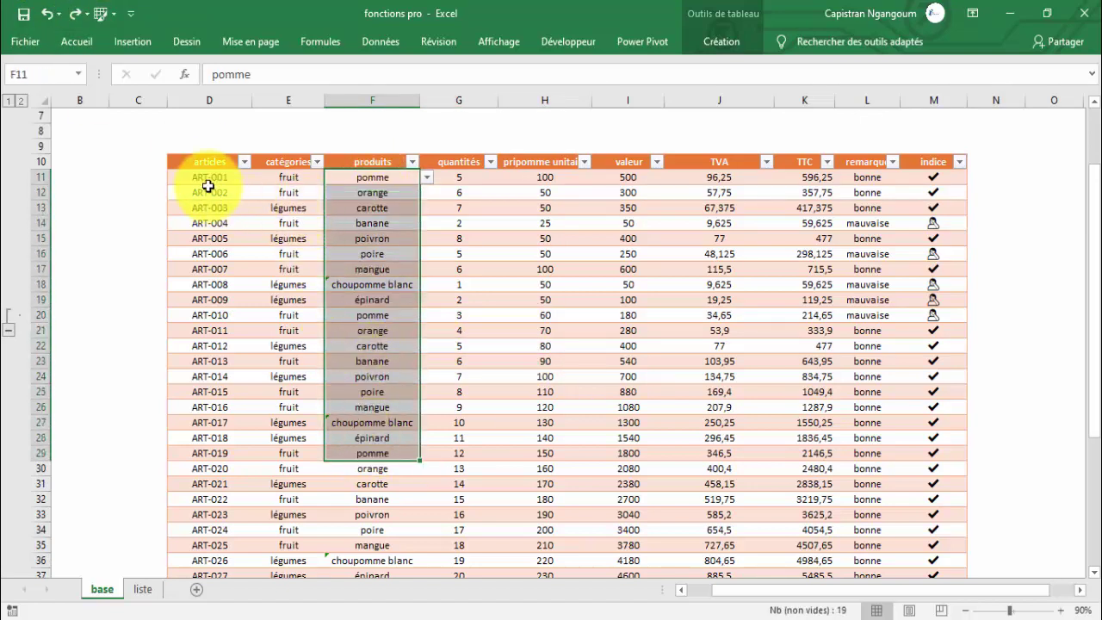
{"action": "left_click_drag", "start_coordinate": [207, 176], "coordinate": [293, 393]}
{"action": "left_click_drag", "start_coordinate": [296, 178], "coordinate": [296, 466]}
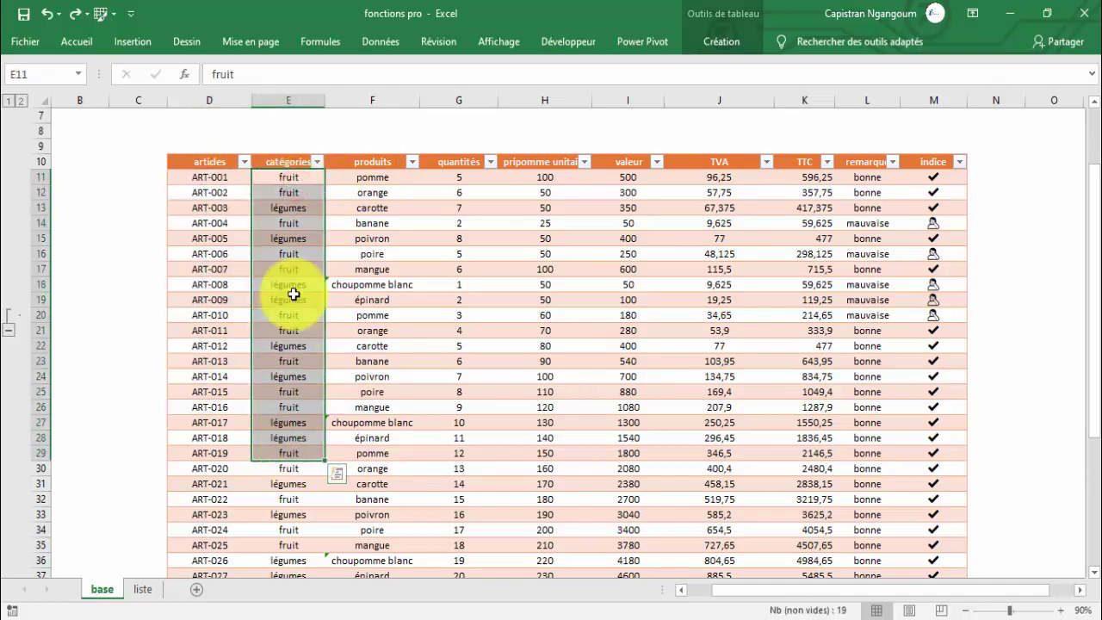
{"action": "left_click", "coordinate": [390, 274]}
Step: Sort the table by the catégories column from A to Z
{"action": "left_click", "coordinate": [288, 253]}
{"action": "left_click", "coordinate": [316, 163]}
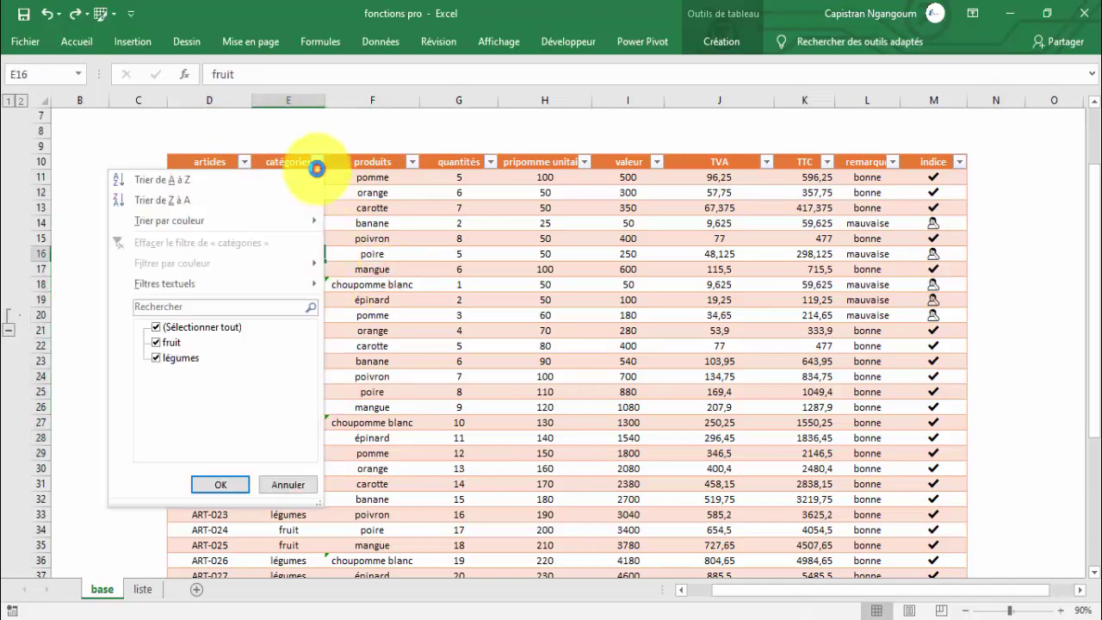
{"action": "left_click", "coordinate": [226, 176]}
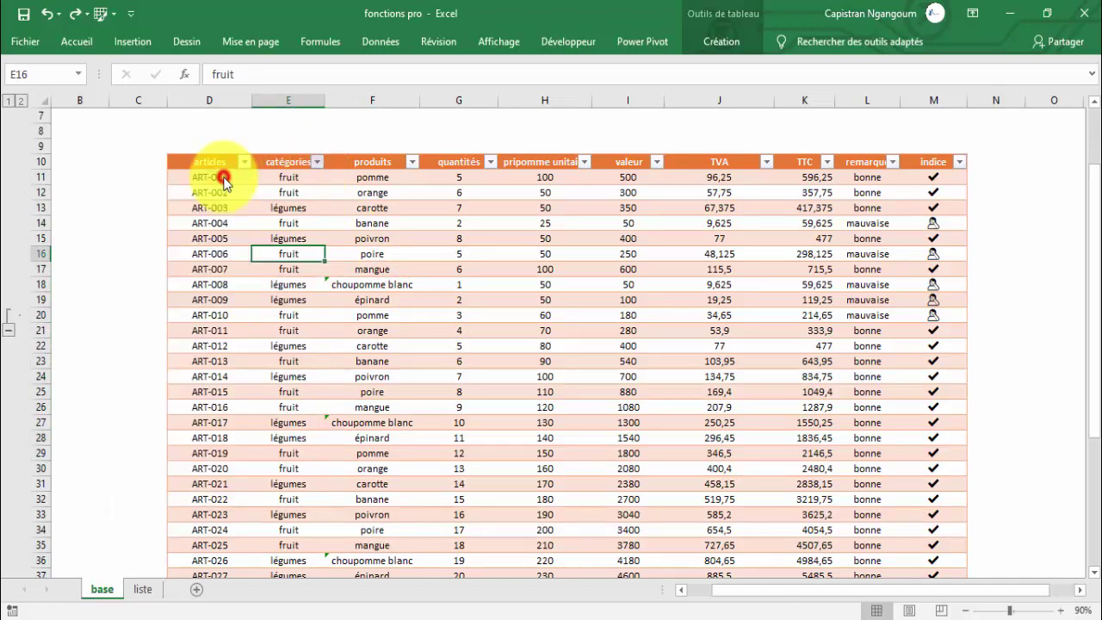
Step: Examine the fruit and légumes blocks in the sorted catégories column
{"action": "left_click_drag", "start_coordinate": [285, 179], "coordinate": [267, 514]}
{"action": "scroll", "coordinate": [288, 381], "scroll_direction": "down", "scroll_amount": 8}
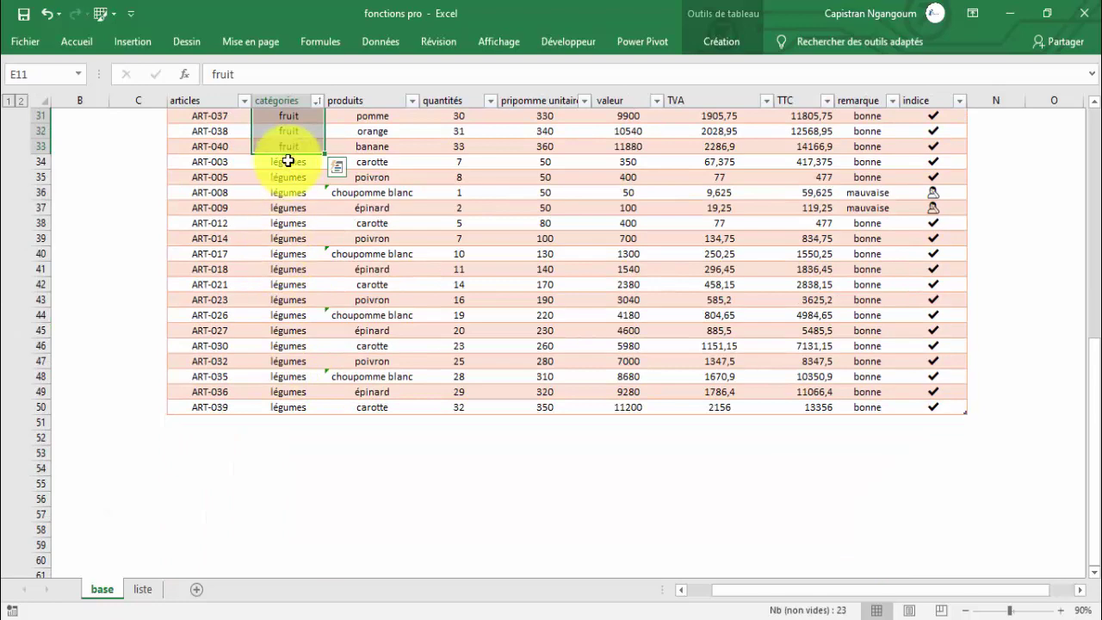
{"action": "left_click_drag", "start_coordinate": [289, 164], "coordinate": [295, 389]}
{"action": "scroll", "coordinate": [297, 386], "scroll_direction": "up", "scroll_amount": 10}
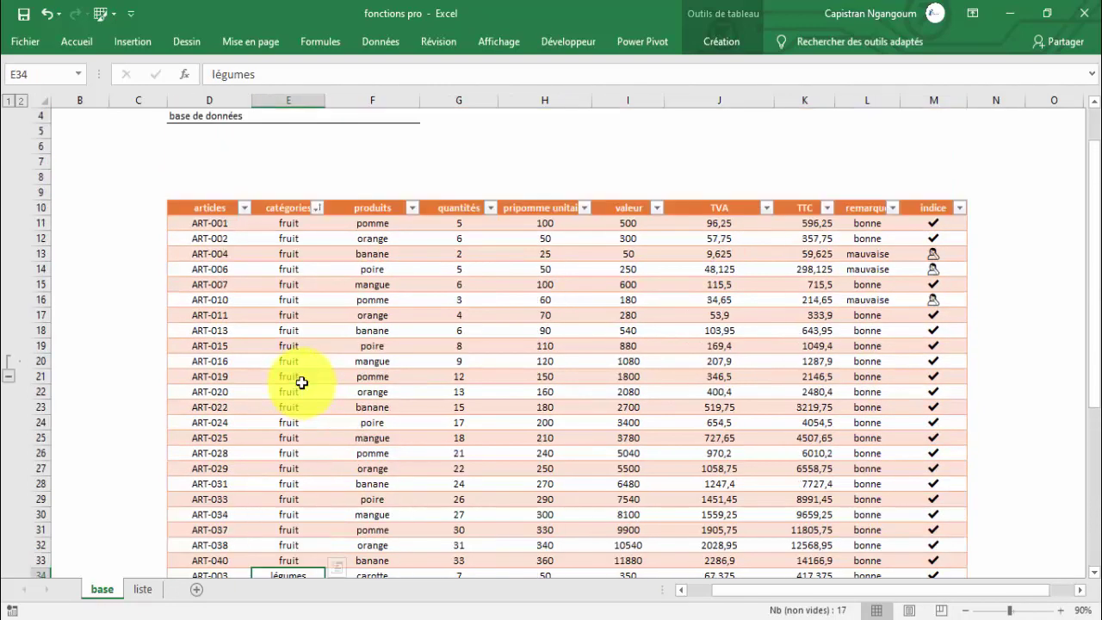
Step: Group the fruit records in rows 11 to 33 with the Grouper command, using the Lignes option
{"action": "left_click_drag", "start_coordinate": [210, 269], "coordinate": [954, 377]}
{"action": "scroll", "coordinate": [357, 347], "scroll_direction": "up", "scroll_amount": 5}
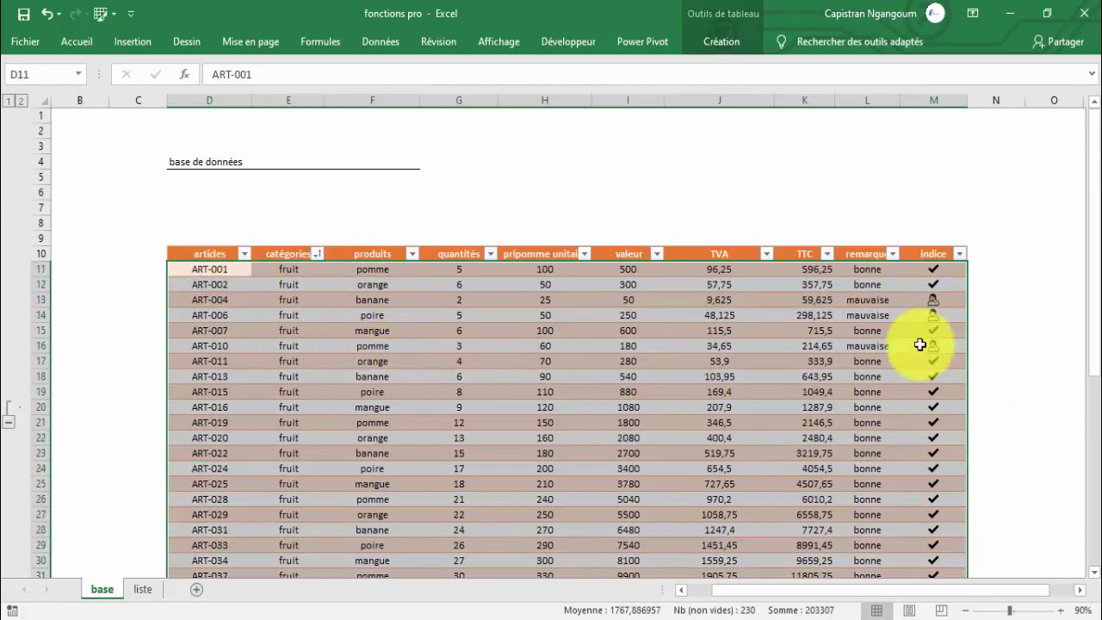
{"action": "scroll", "coordinate": [351, 319], "scroll_direction": "down", "scroll_amount": 3}
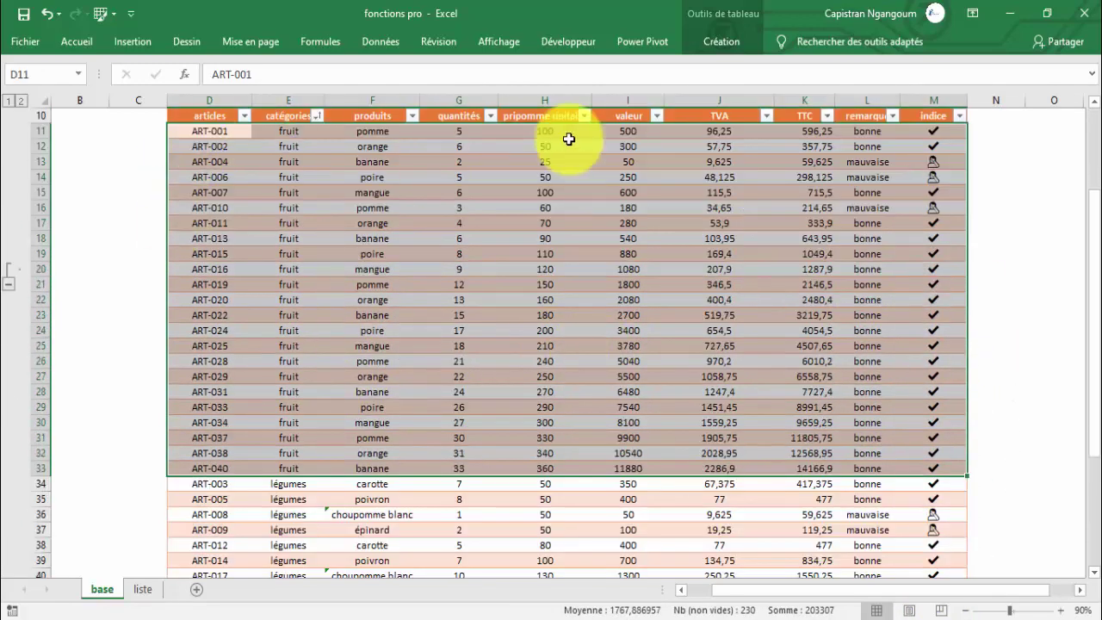
{"action": "left_click", "coordinate": [87, 42]}
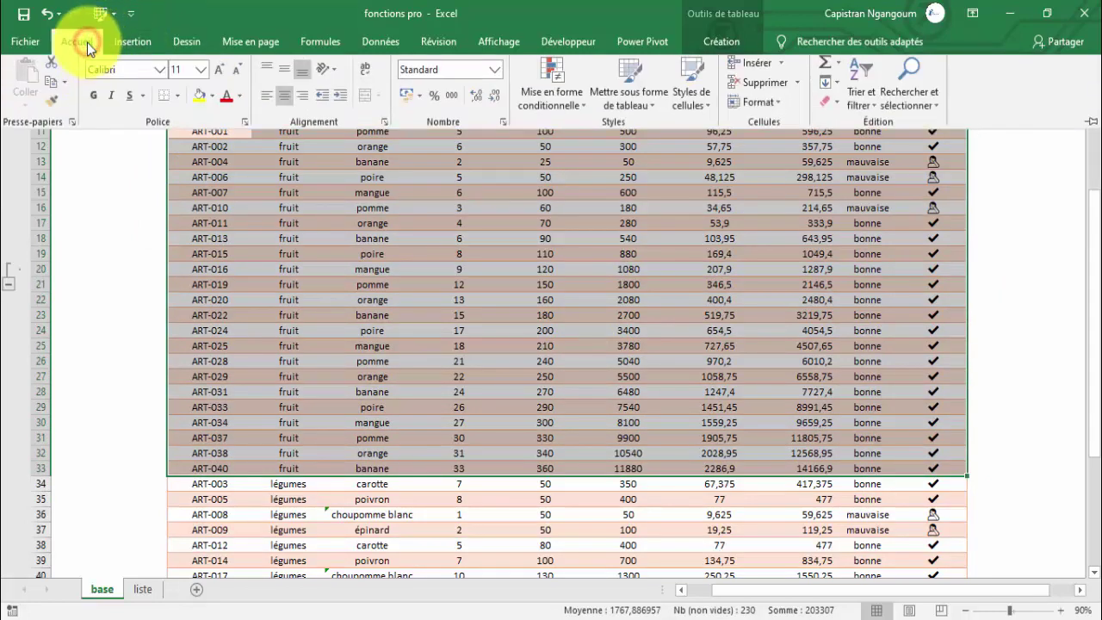
{"action": "left_click", "coordinate": [370, 41]}
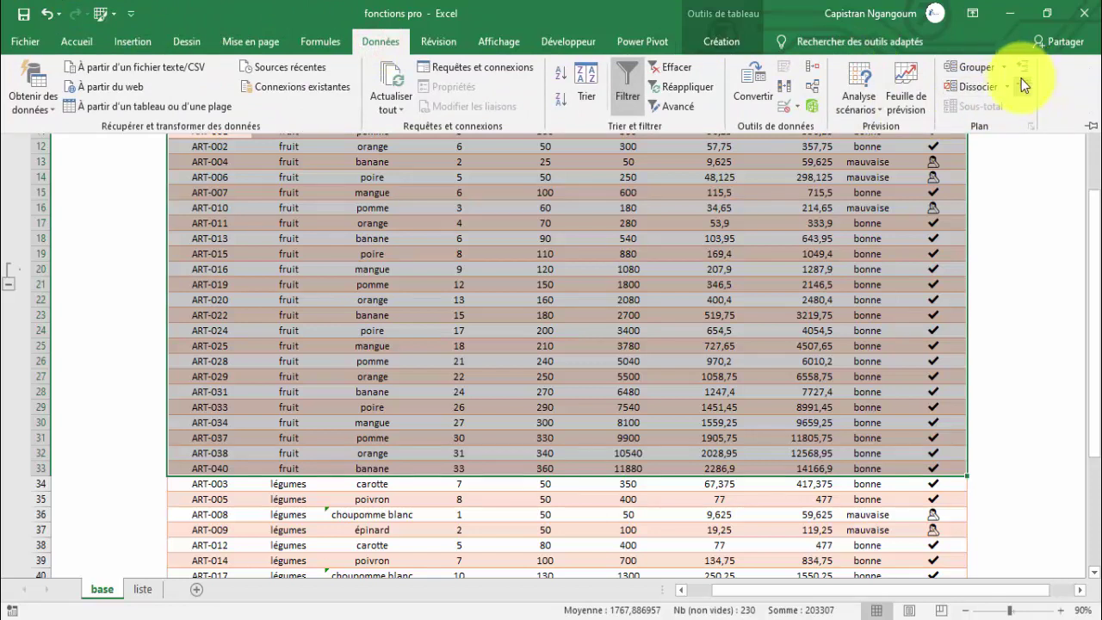
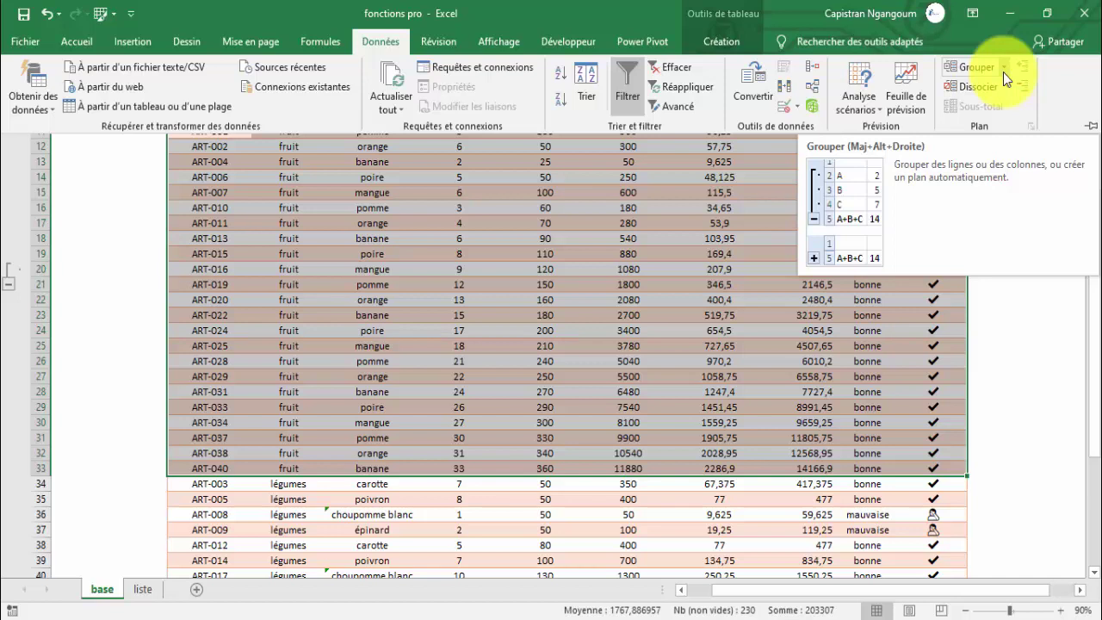
{"action": "left_click", "coordinate": [1003, 72]}
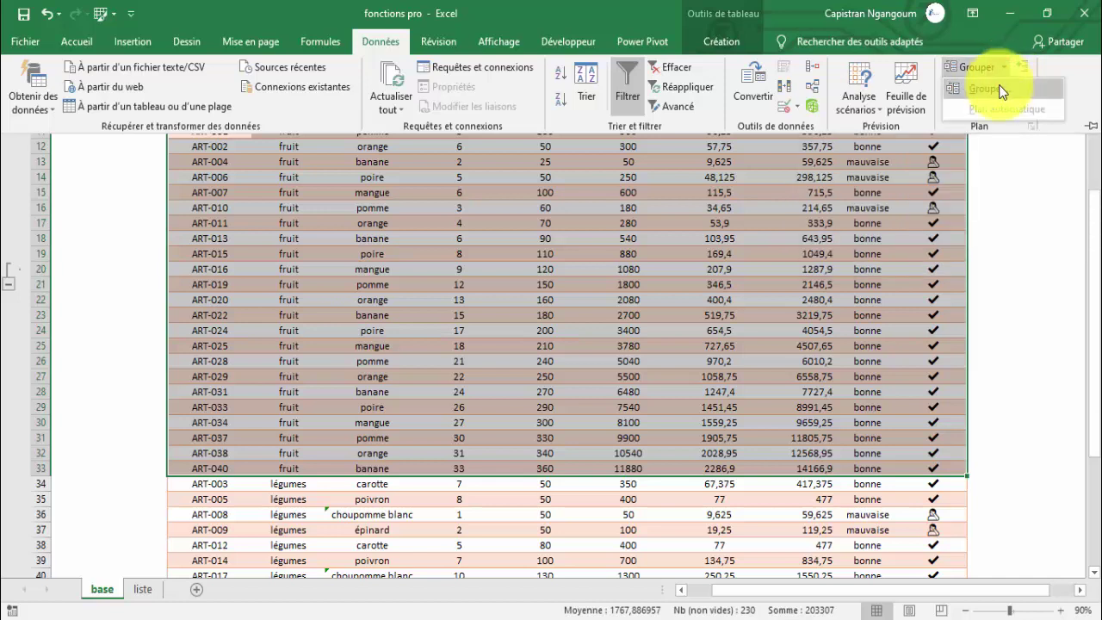
{"action": "left_click", "coordinate": [984, 89]}
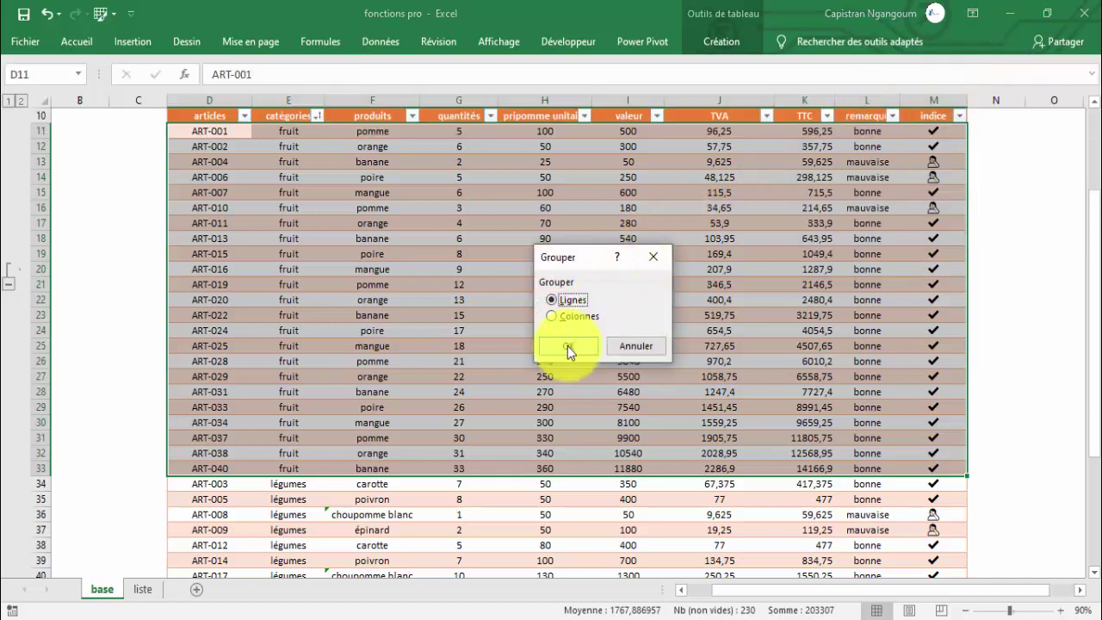
{"action": "left_click", "coordinate": [567, 347]}
{"action": "left_click", "coordinate": [357, 256]}
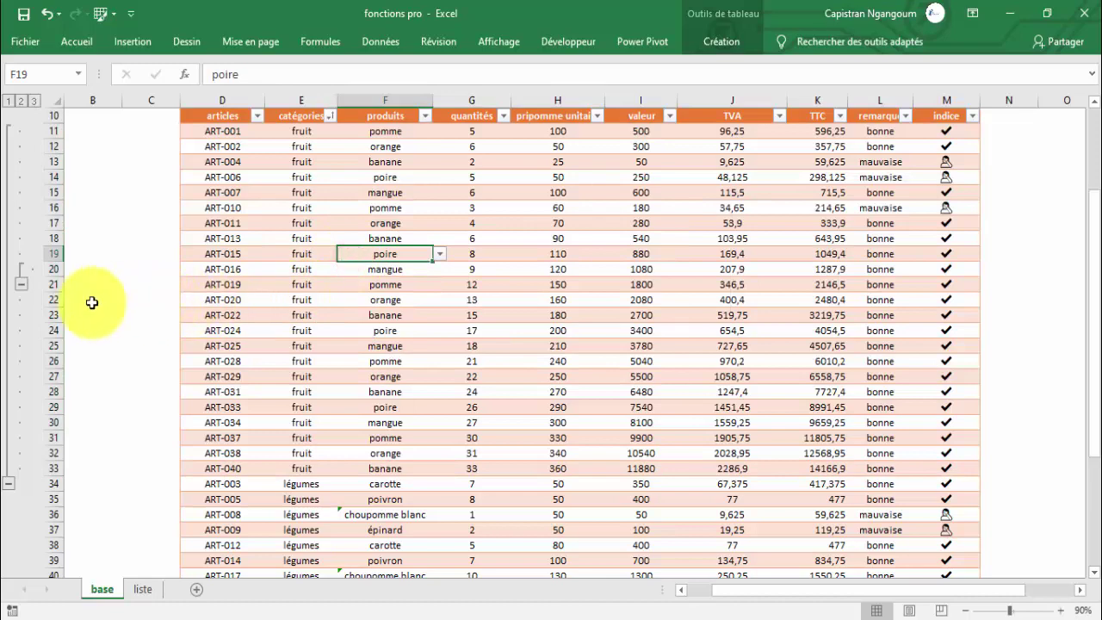
Step: Collapse the fruit row group, check the légumes cells in the catégories column, and expand the group again
{"action": "left_click", "coordinate": [5, 485]}
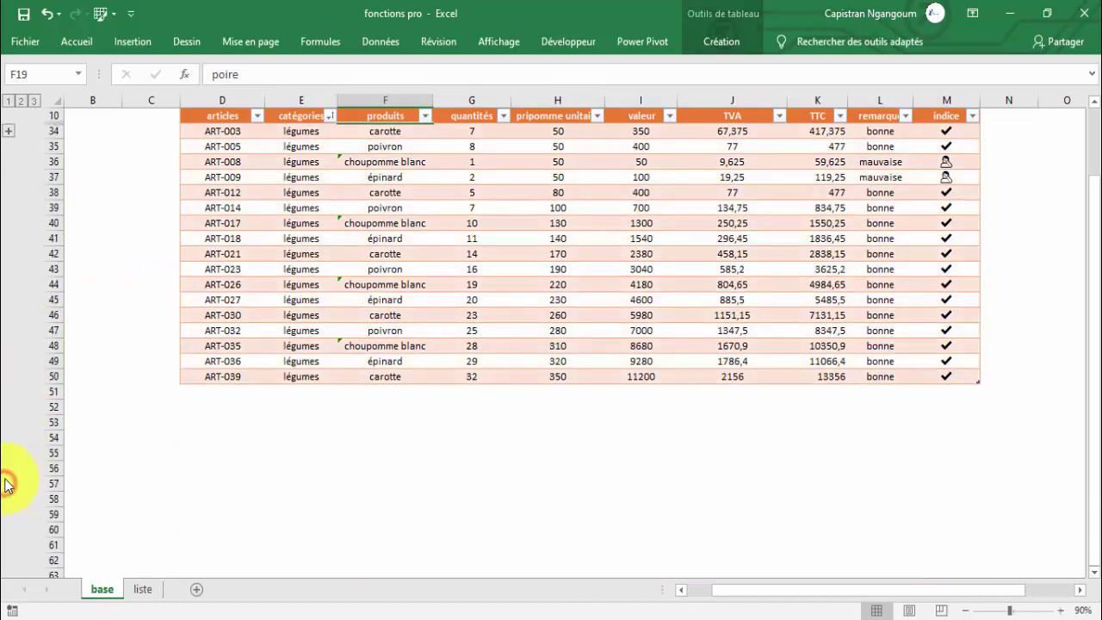
{"action": "left_click", "coordinate": [303, 134]}
{"action": "left_click_drag", "start_coordinate": [303, 133], "coordinate": [315, 373]}
{"action": "scroll", "coordinate": [308, 255], "scroll_direction": "up", "scroll_amount": 3}
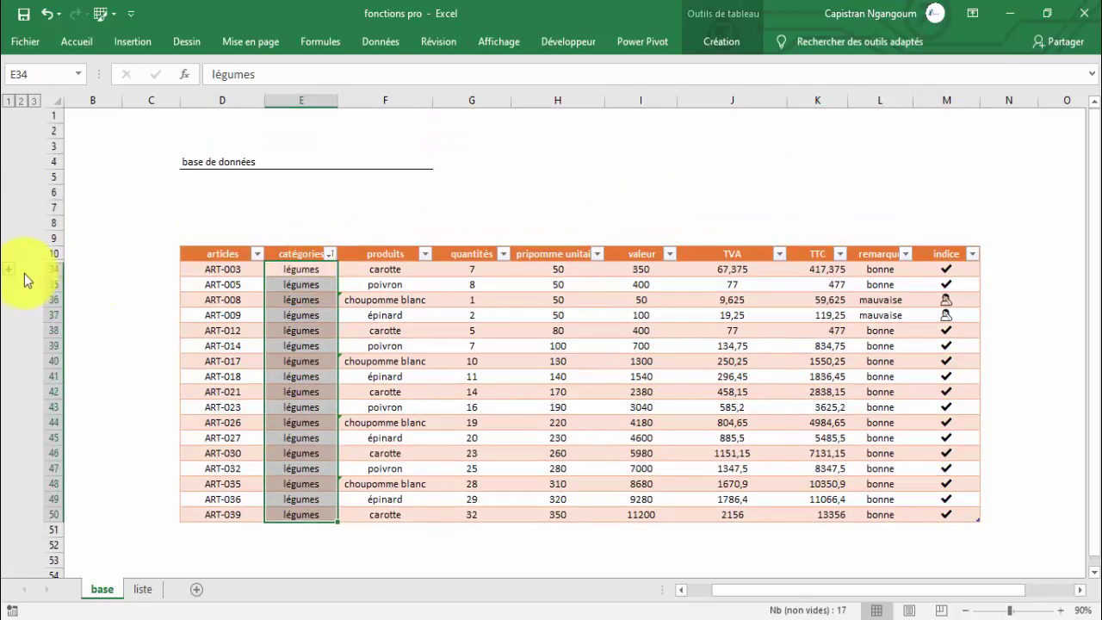
{"action": "left_click", "coordinate": [7, 272]}
{"action": "scroll", "coordinate": [319, 290], "scroll_direction": "down", "scroll_amount": 5}
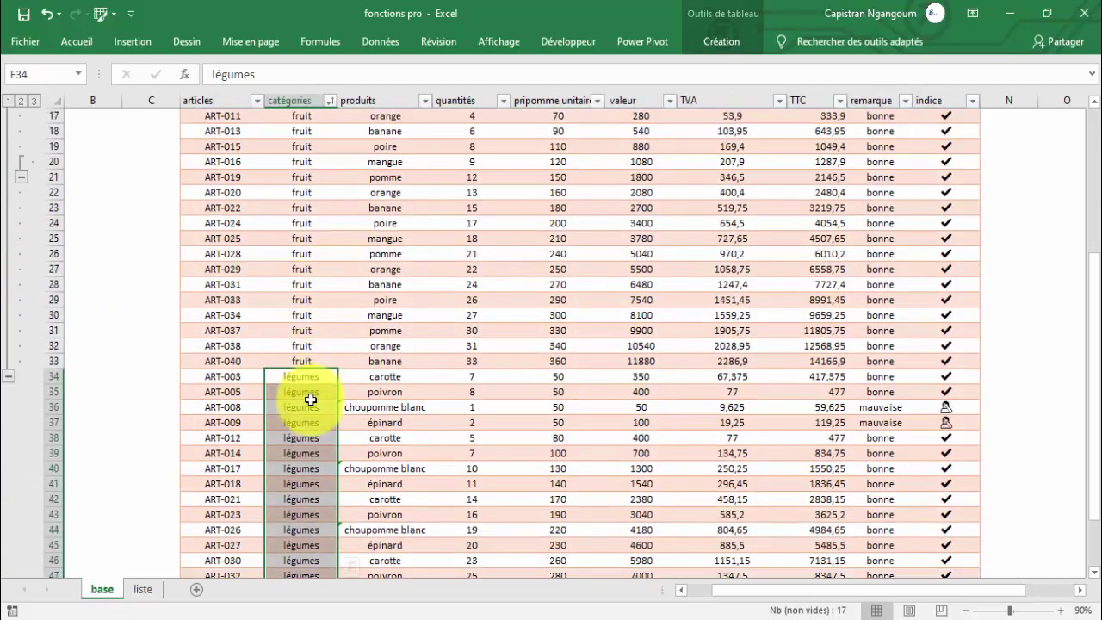
{"action": "left_click", "coordinate": [308, 408]}
{"action": "scroll", "coordinate": [417, 340], "scroll_direction": "down", "scroll_amount": 1}
{"action": "scroll", "coordinate": [197, 344], "scroll_direction": "up", "scroll_amount": 1}
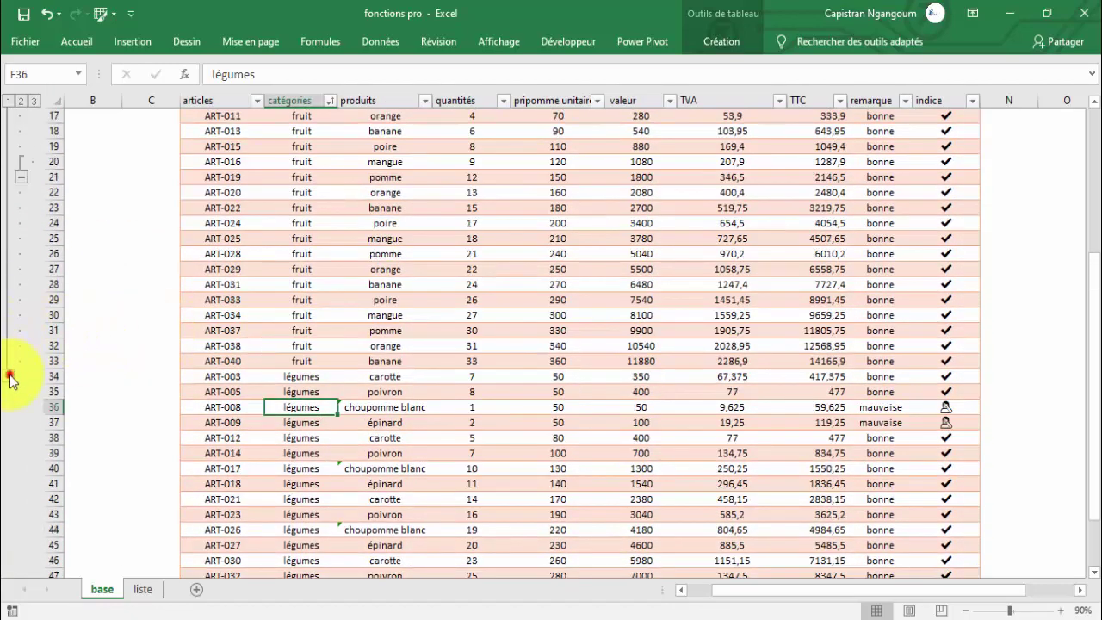
Step: Hide the fruit rows once more, review all columns of the légumes records, and restore the fruit rows
{"action": "left_click", "coordinate": [8, 375]}
{"action": "left_click", "coordinate": [401, 328]}
{"action": "scroll", "coordinate": [332, 273], "scroll_direction": "up", "scroll_amount": 2}
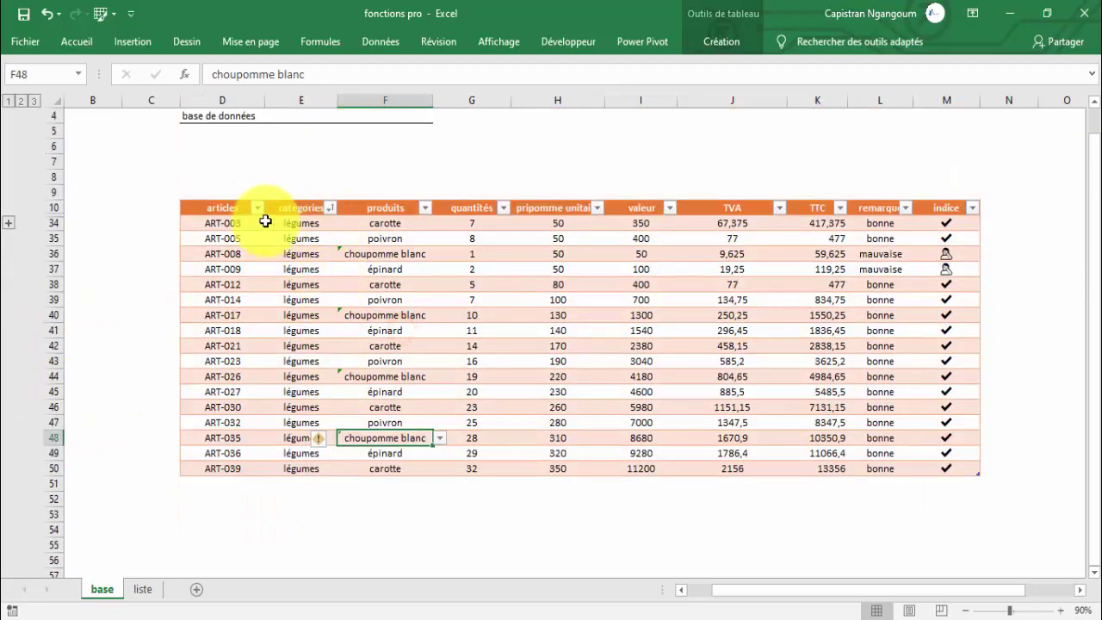
{"action": "left_click_drag", "start_coordinate": [241, 223], "coordinate": [945, 474]}
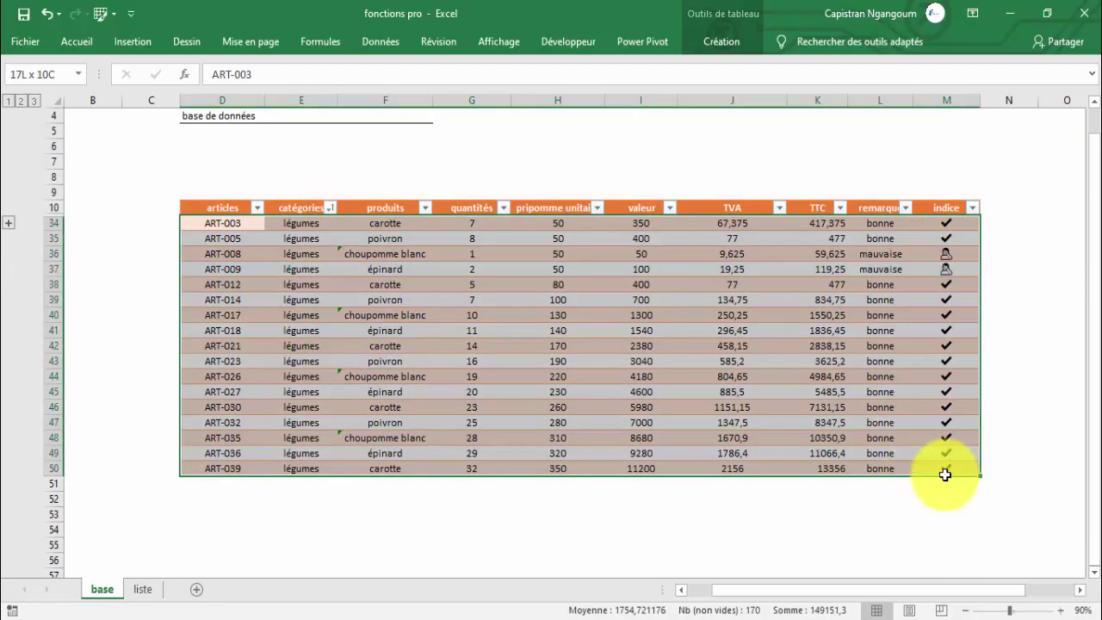
{"action": "left_click", "coordinate": [189, 300]}
{"action": "left_click_drag", "start_coordinate": [301, 224], "coordinate": [307, 440]}
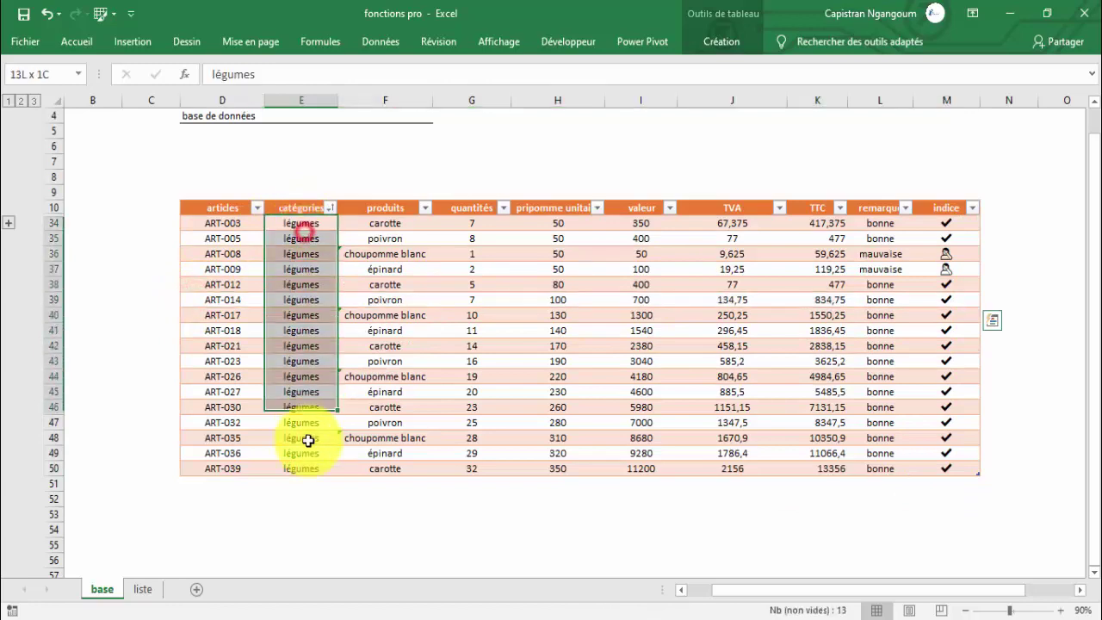
{"action": "left_click", "coordinate": [436, 454]}
{"action": "left_click", "coordinate": [9, 228]}
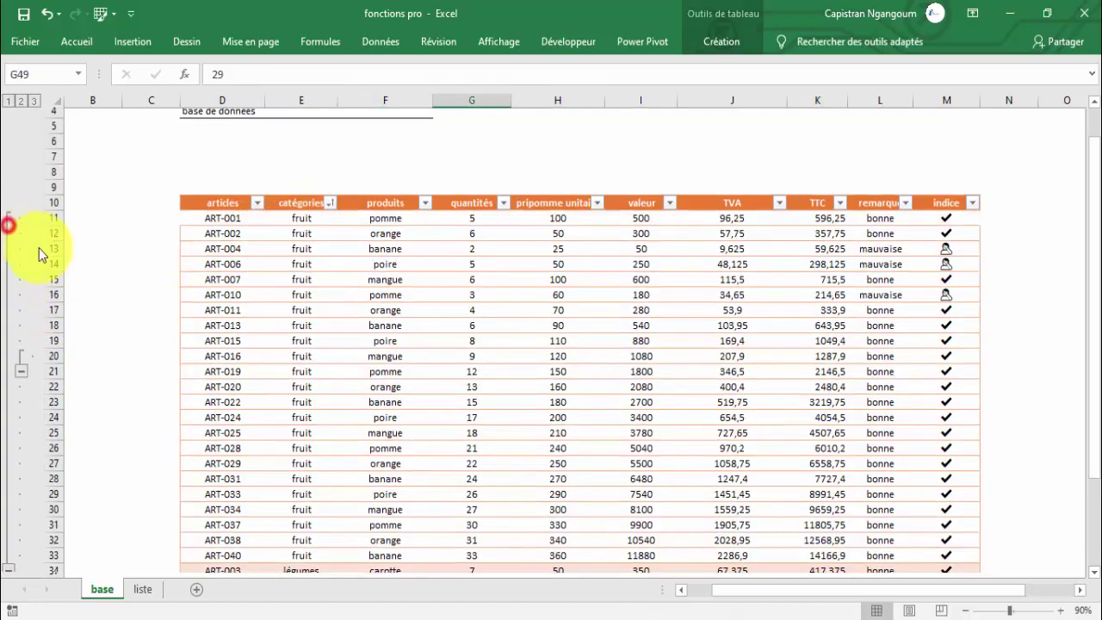
Step: Collapse the fruit group, switch between outline levels 1, 2 and 3, and review the table's rows
{"action": "scroll", "coordinate": [460, 345], "scroll_direction": "down", "scroll_amount": 4}
{"action": "scroll", "coordinate": [433, 339], "scroll_direction": "up", "scroll_amount": 1}
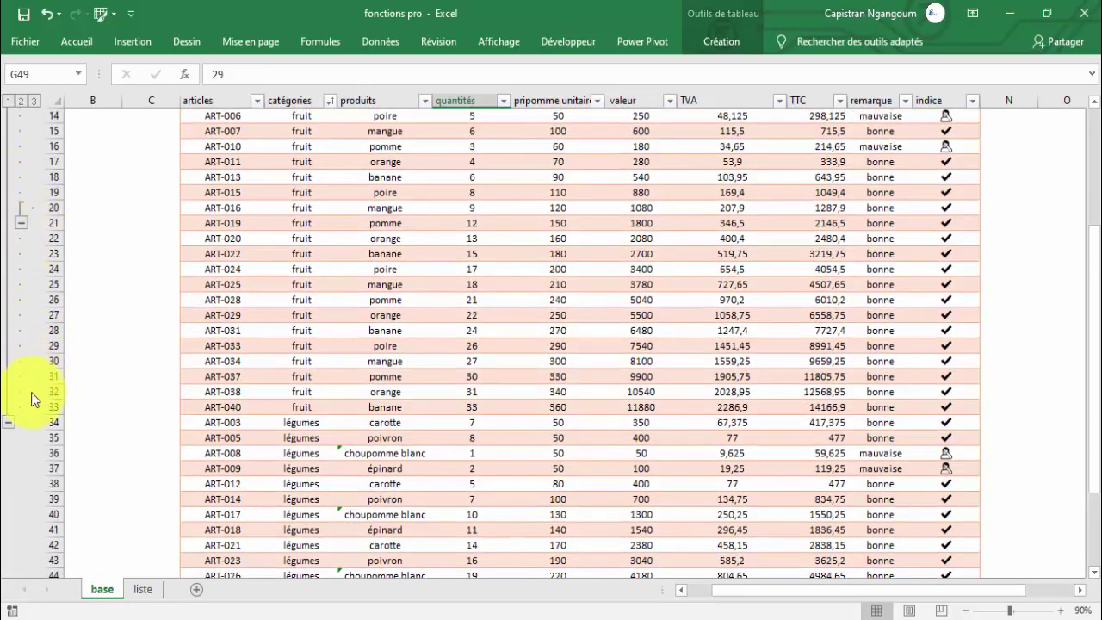
{"action": "left_click", "coordinate": [8, 420]}
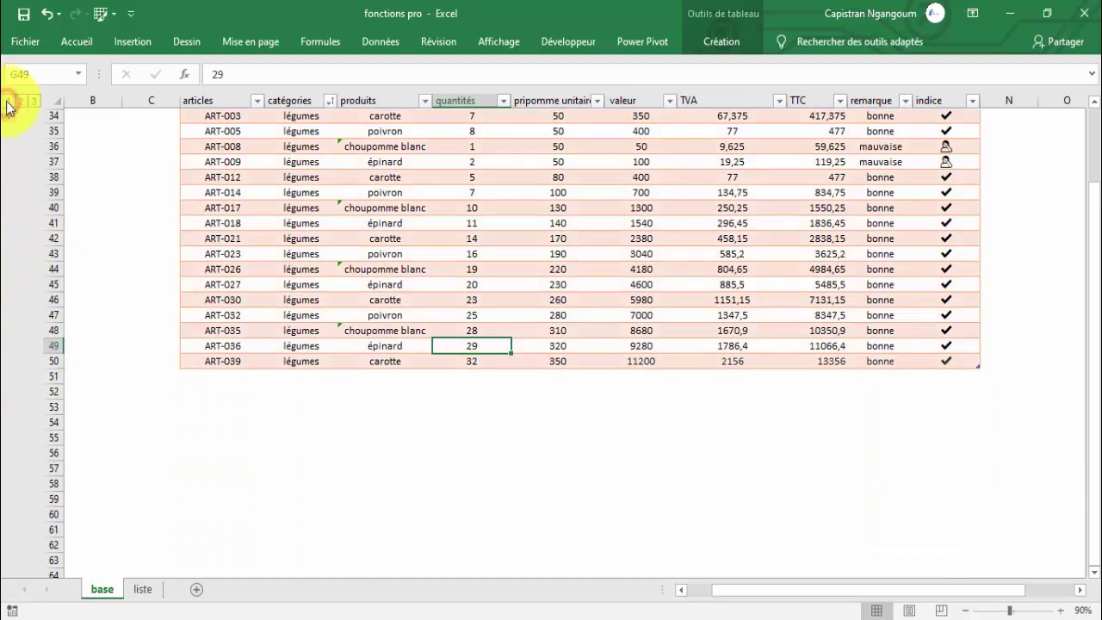
{"action": "left_click", "coordinate": [33, 100]}
{"action": "left_click", "coordinate": [21, 101]}
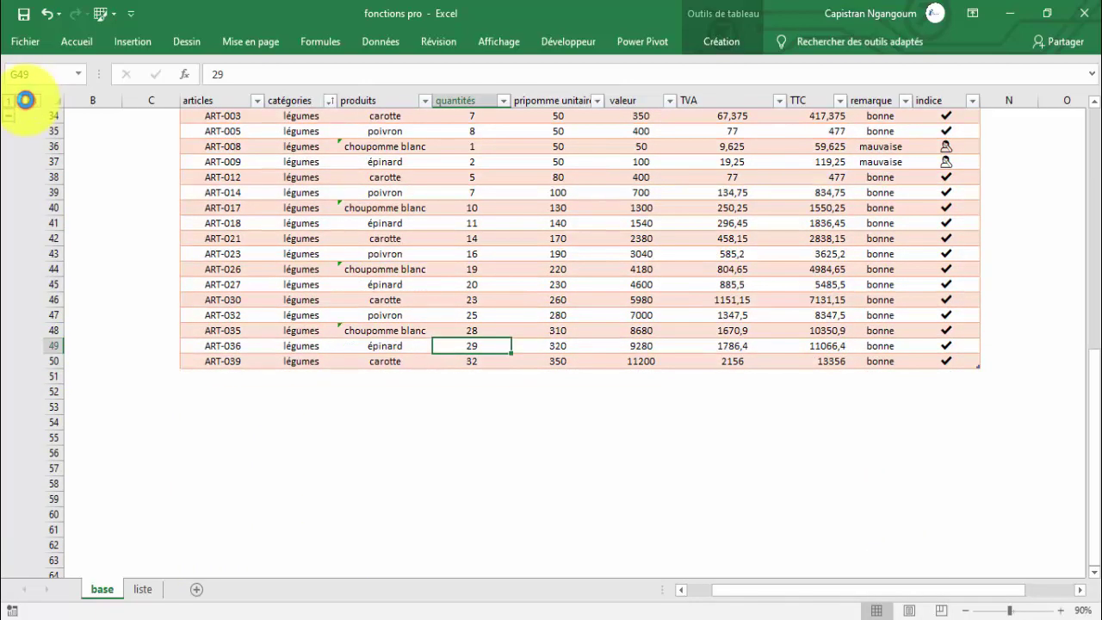
{"action": "left_click", "coordinate": [31, 101]}
{"action": "left_click", "coordinate": [10, 102]}
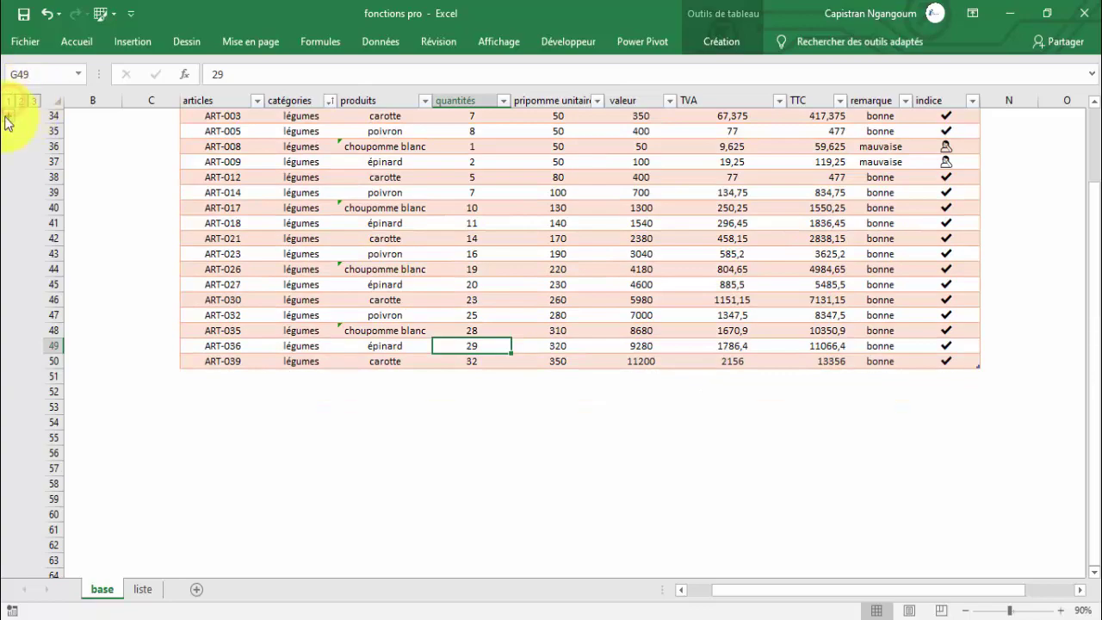
{"action": "scroll", "coordinate": [118, 315], "scroll_direction": "up", "scroll_amount": 8}
{"action": "scroll", "coordinate": [266, 290], "scroll_direction": "down", "scroll_amount": 8}
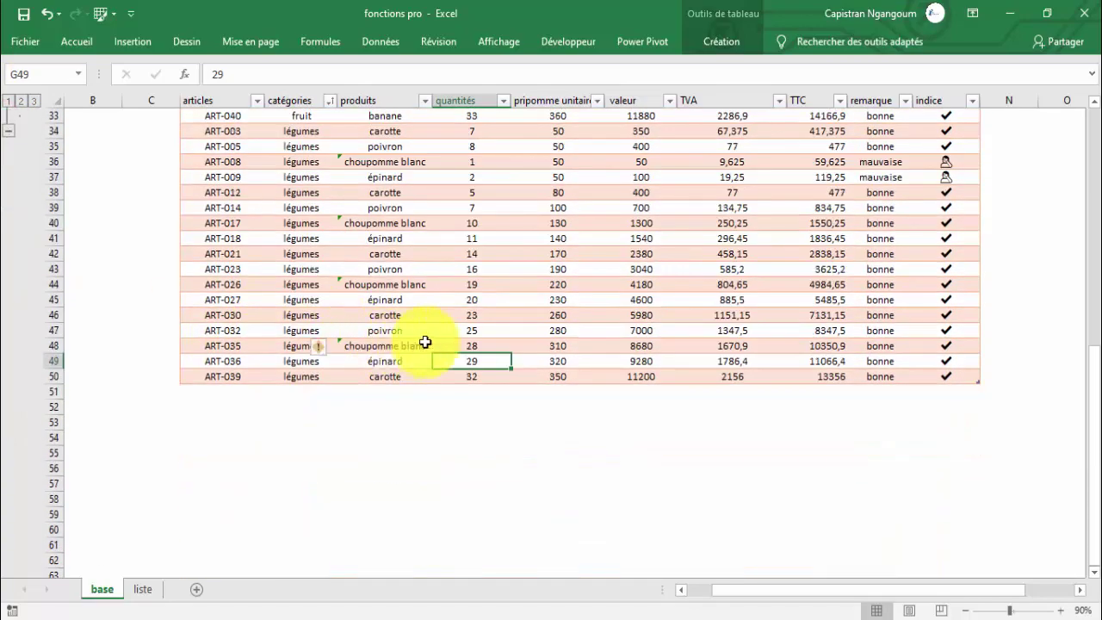
{"action": "left_click", "coordinate": [426, 344]}
{"action": "scroll", "coordinate": [318, 296], "scroll_direction": "up", "scroll_amount": 4}
{"action": "scroll", "coordinate": [318, 296], "scroll_direction": "up", "scroll_amount": 6}
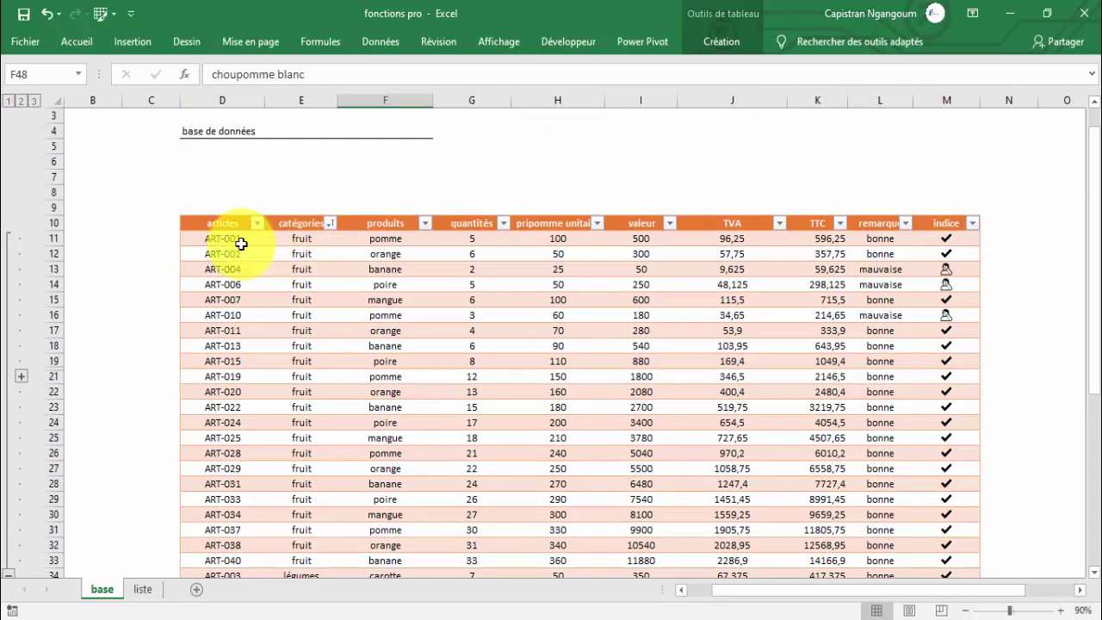
Step: Ungroup row 11 with the Dissocier command, using the Lignes option
{"action": "left_click", "coordinate": [217, 242]}
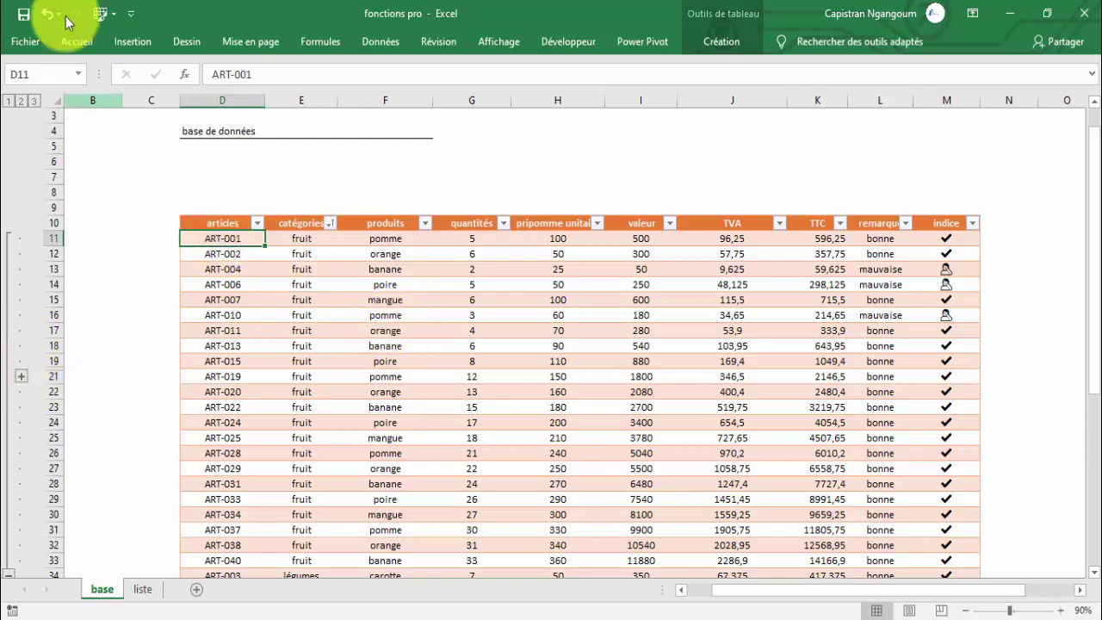
{"action": "left_click", "coordinate": [391, 39]}
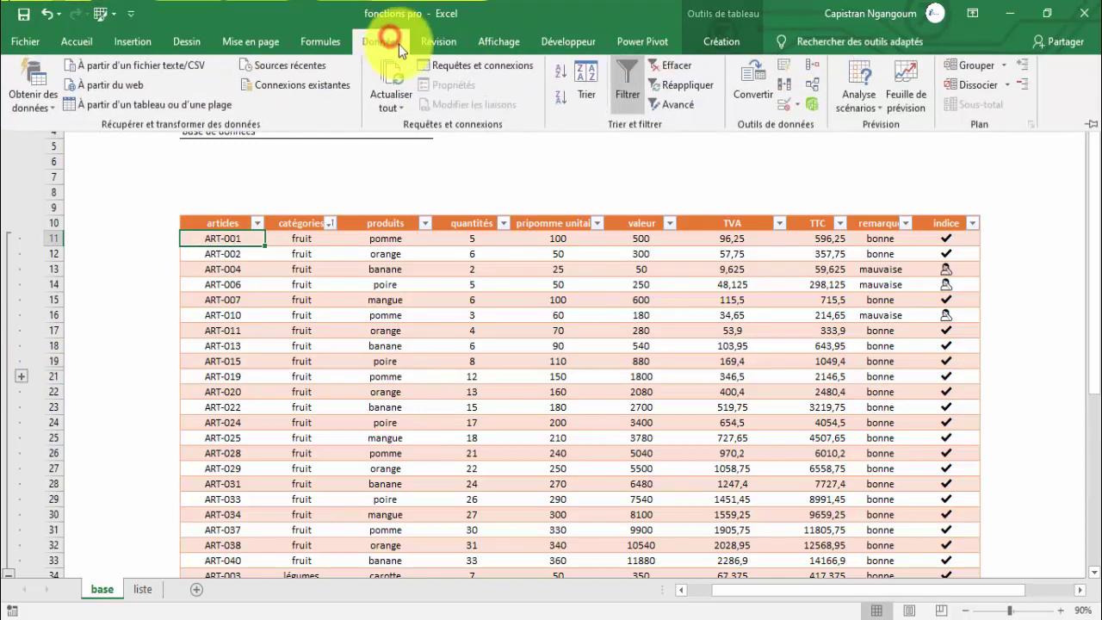
{"action": "left_click", "coordinate": [1008, 87]}
{"action": "left_click", "coordinate": [1007, 107]}
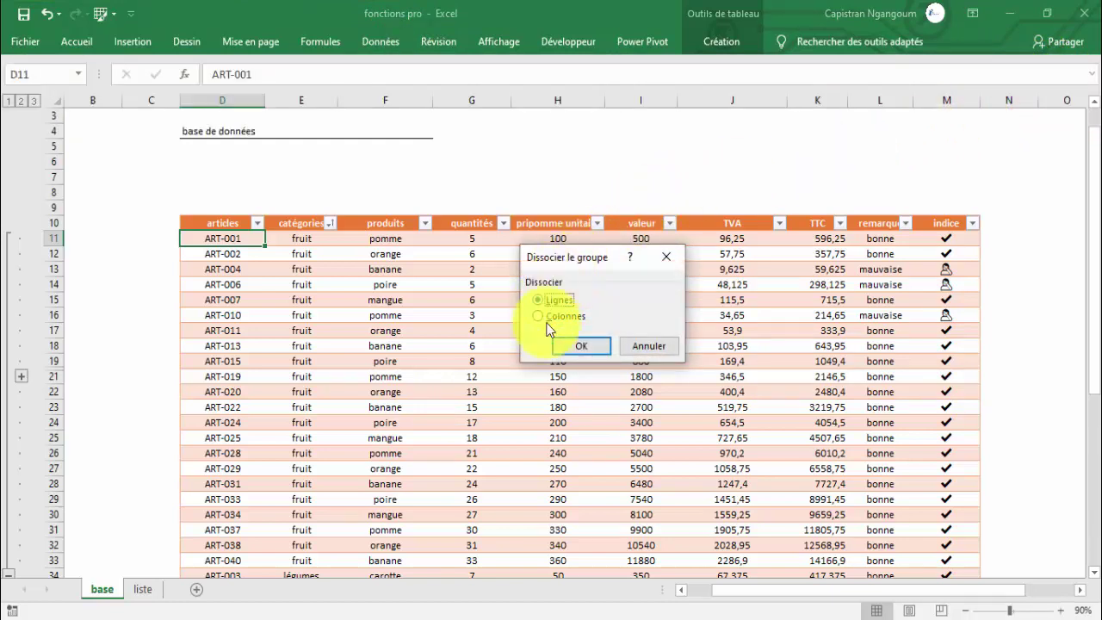
{"action": "left_click", "coordinate": [577, 350]}
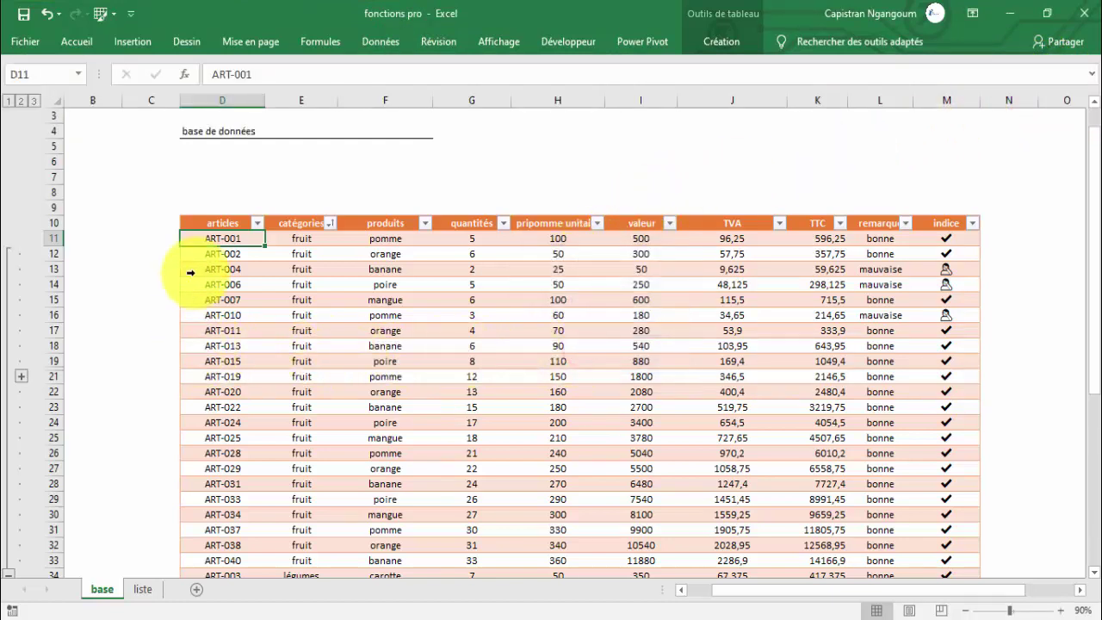
Step: Ungroup all fruit records in rows 11 to 33 with the Dissocier command
{"action": "left_click_drag", "start_coordinate": [211, 246], "coordinate": [969, 346]}
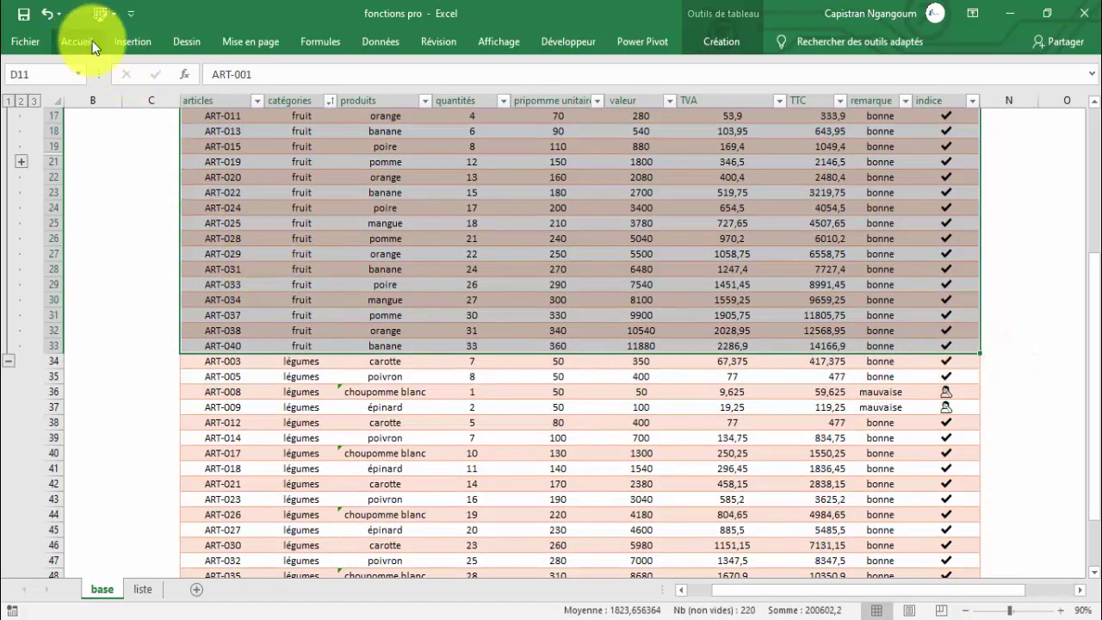
{"action": "left_click", "coordinate": [367, 40]}
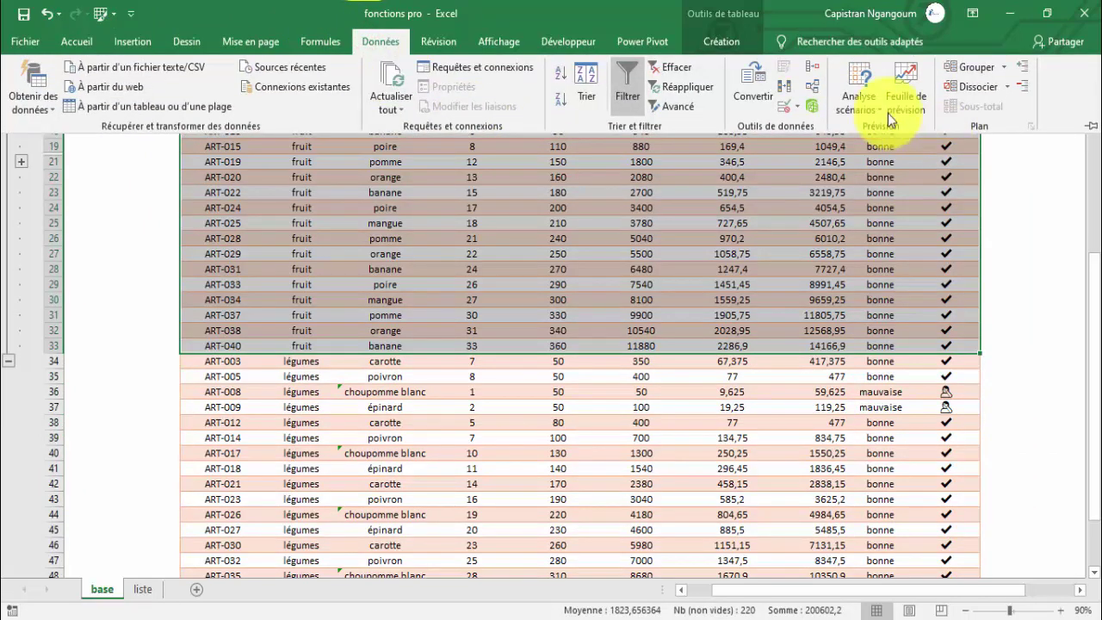
{"action": "left_click", "coordinate": [1006, 86]}
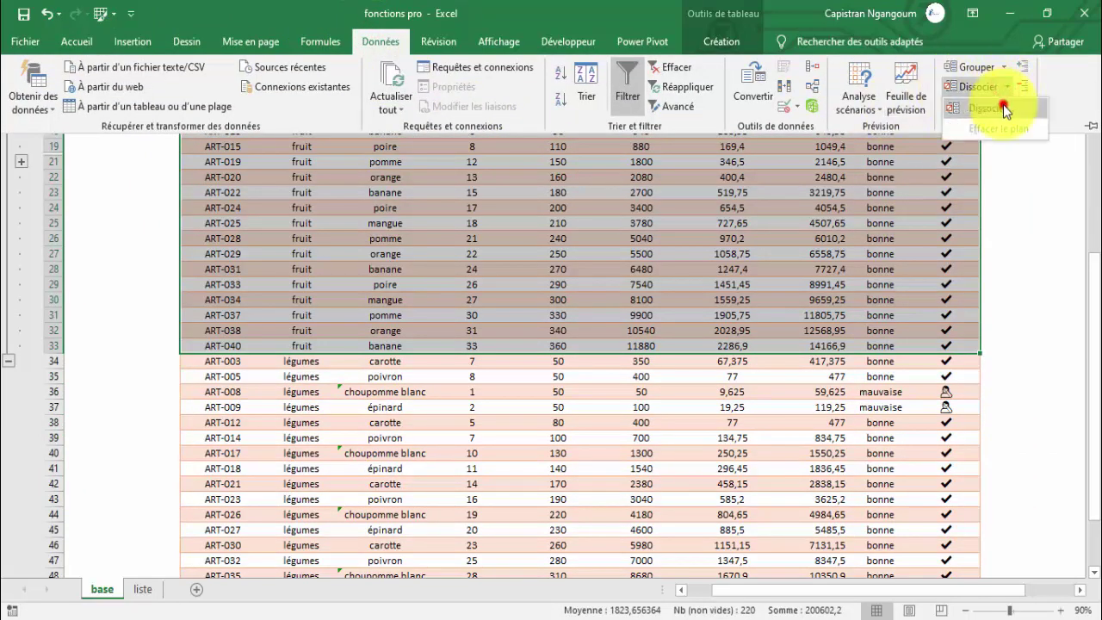
{"action": "left_click", "coordinate": [991, 109]}
{"action": "left_click", "coordinate": [569, 346]}
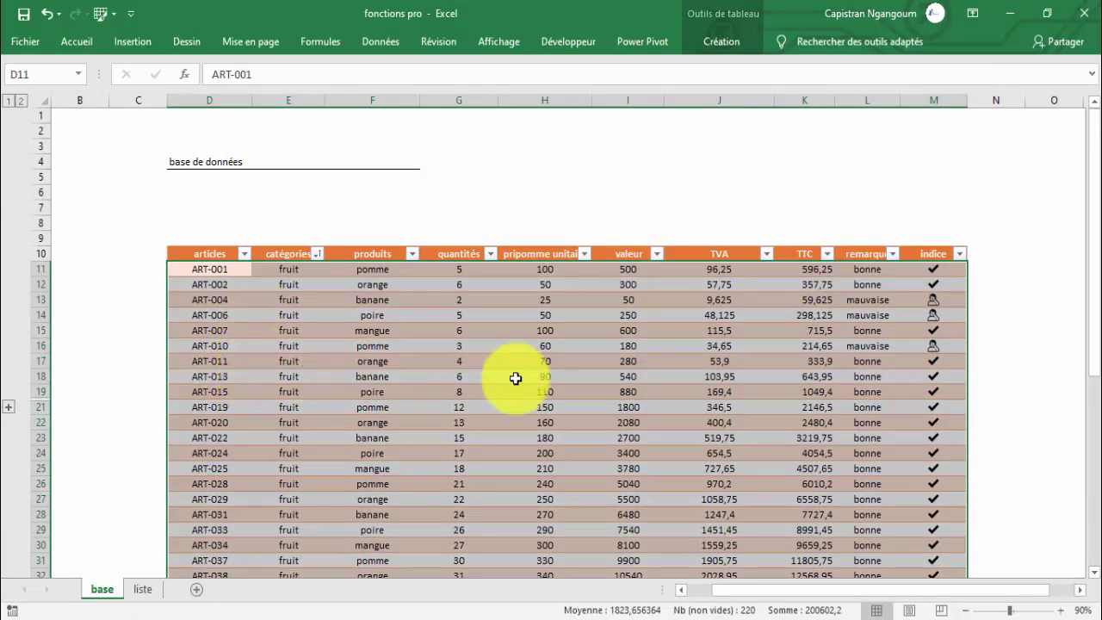
Step: Expand the remaining row 20 group and collapse it again
{"action": "left_click", "coordinate": [371, 408]}
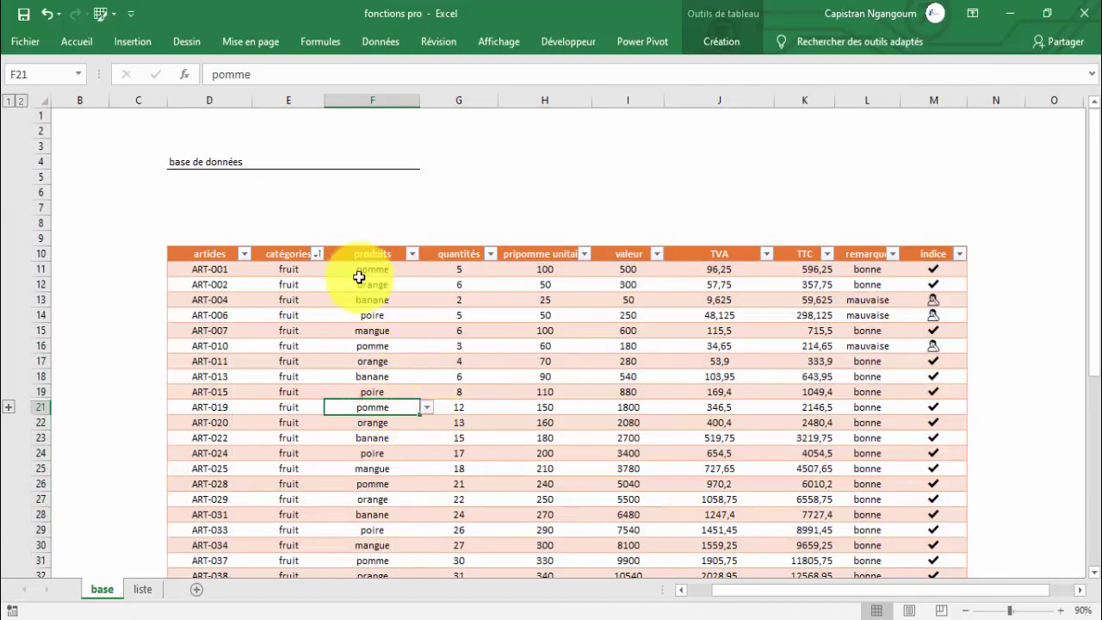
{"action": "left_click", "coordinate": [9, 407]}
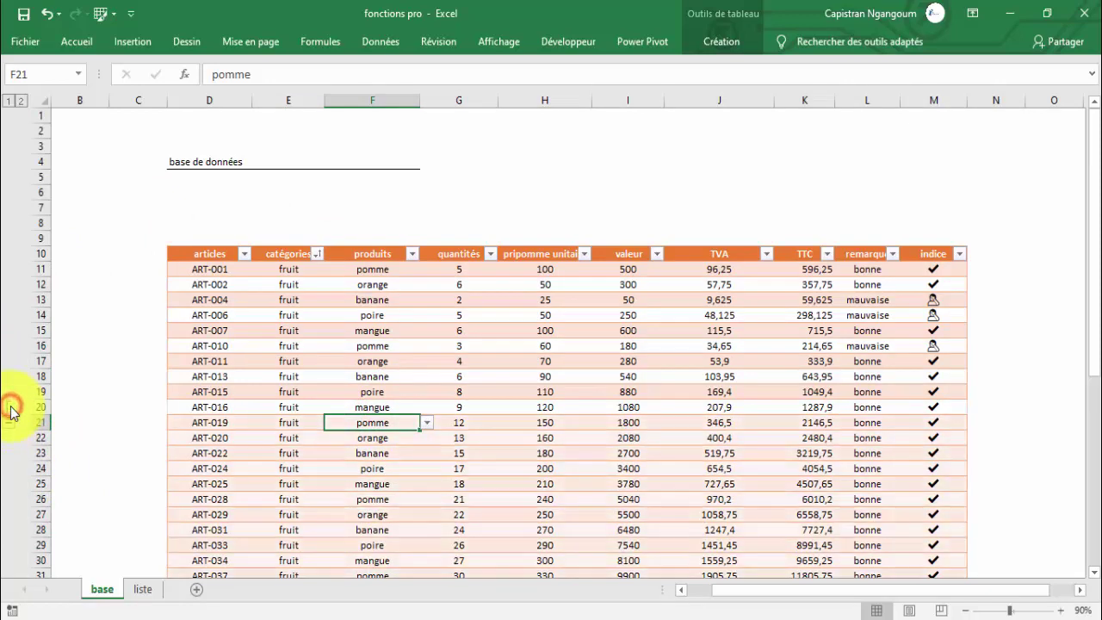
{"action": "left_click", "coordinate": [5, 422]}
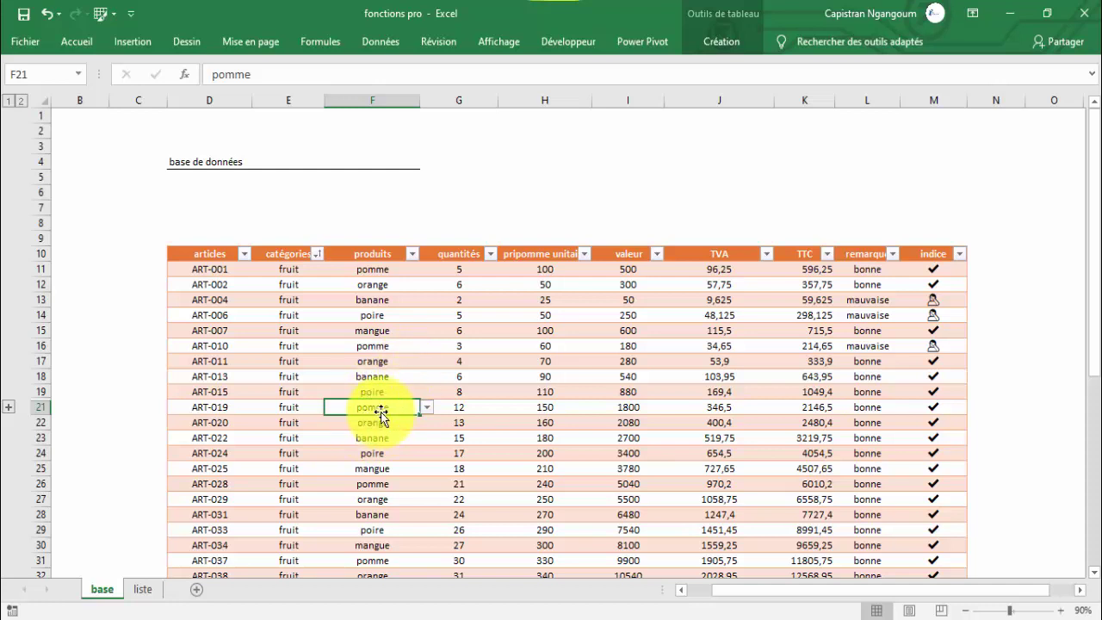
Step: Try to ungroup row 21 with the Dissocier command, using the Lignes option
{"action": "left_click", "coordinate": [5, 410]}
{"action": "left_click", "coordinate": [7, 422]}
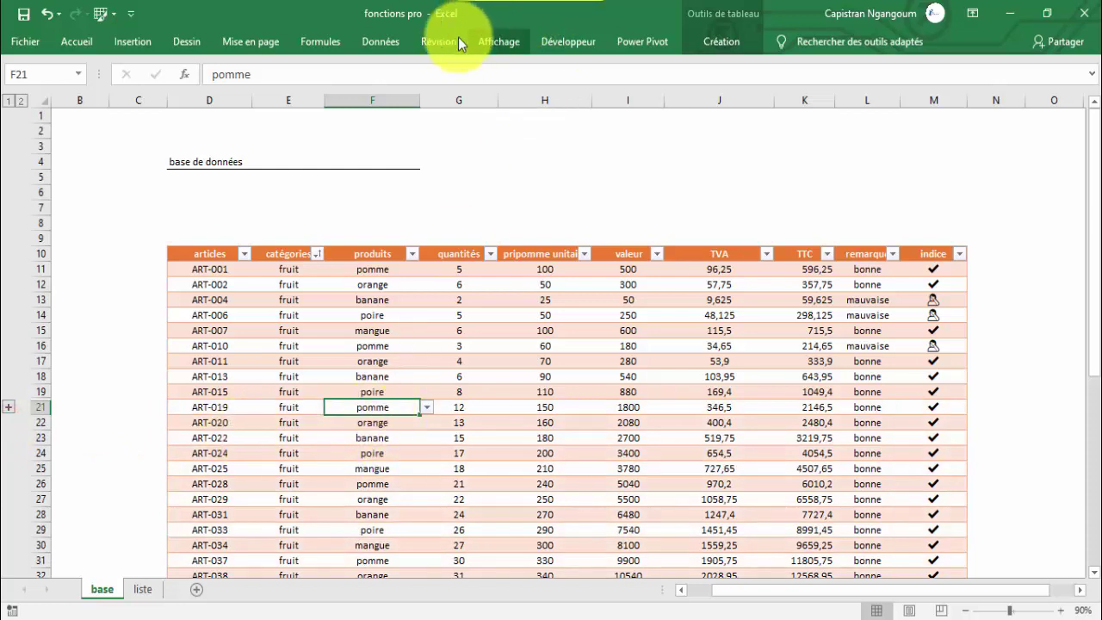
{"action": "left_click", "coordinate": [407, 40]}
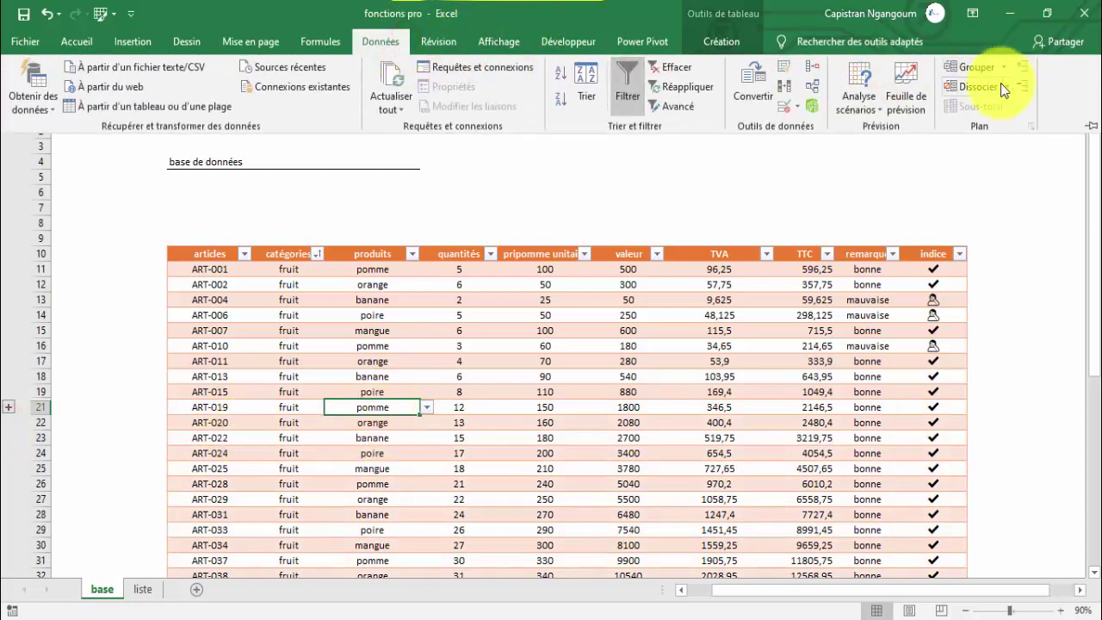
{"action": "left_click", "coordinate": [1001, 87]}
{"action": "left_click", "coordinate": [993, 112]}
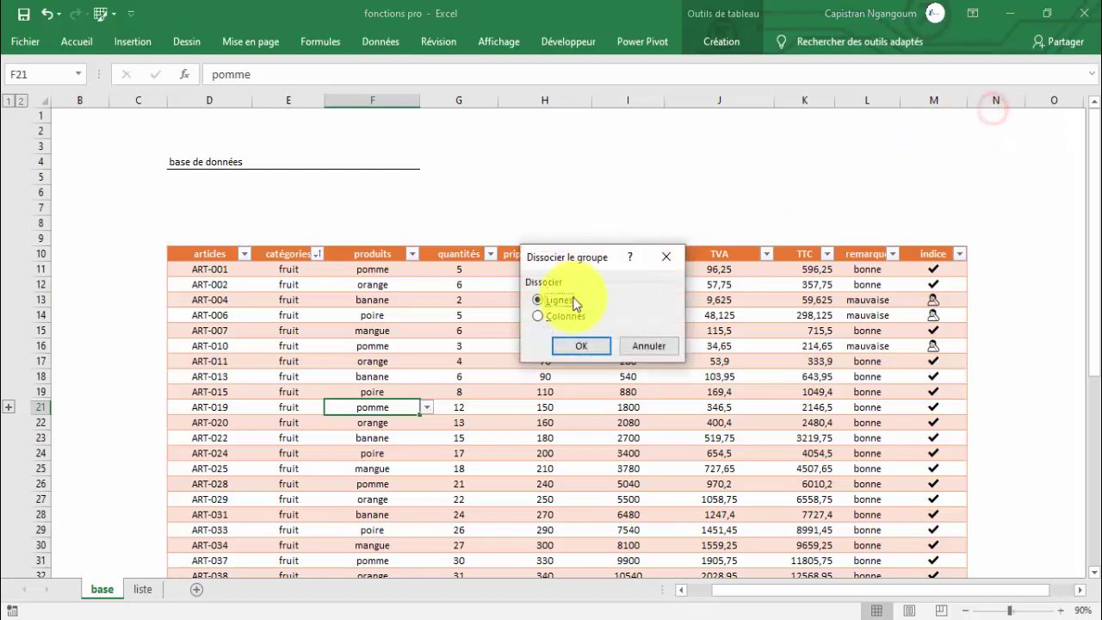
{"action": "left_click", "coordinate": [573, 343]}
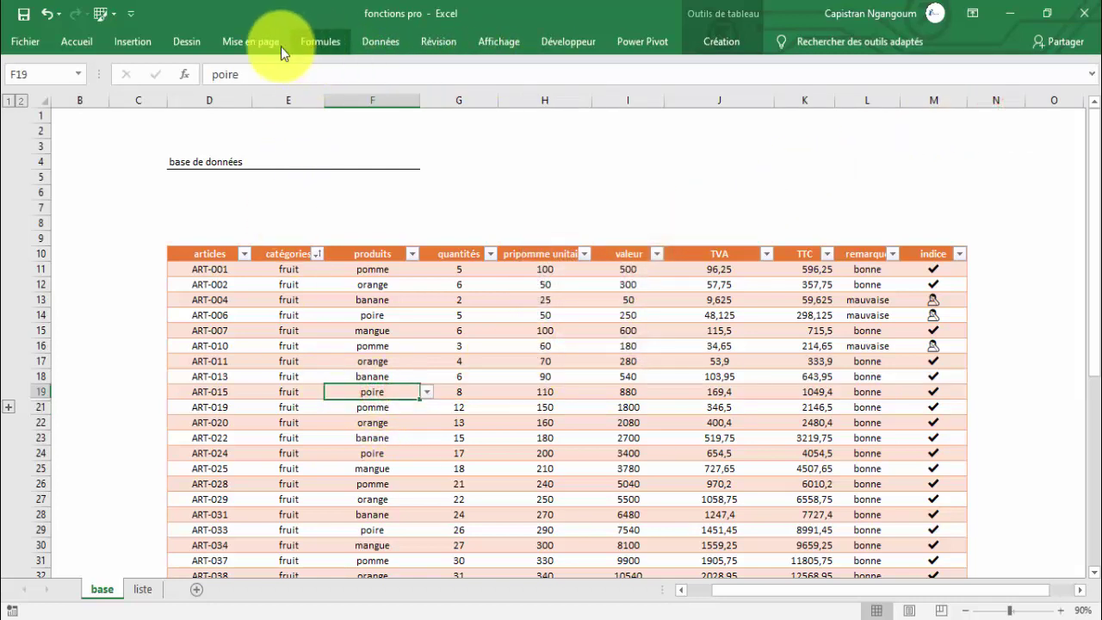
{"action": "left_click", "coordinate": [392, 46]}
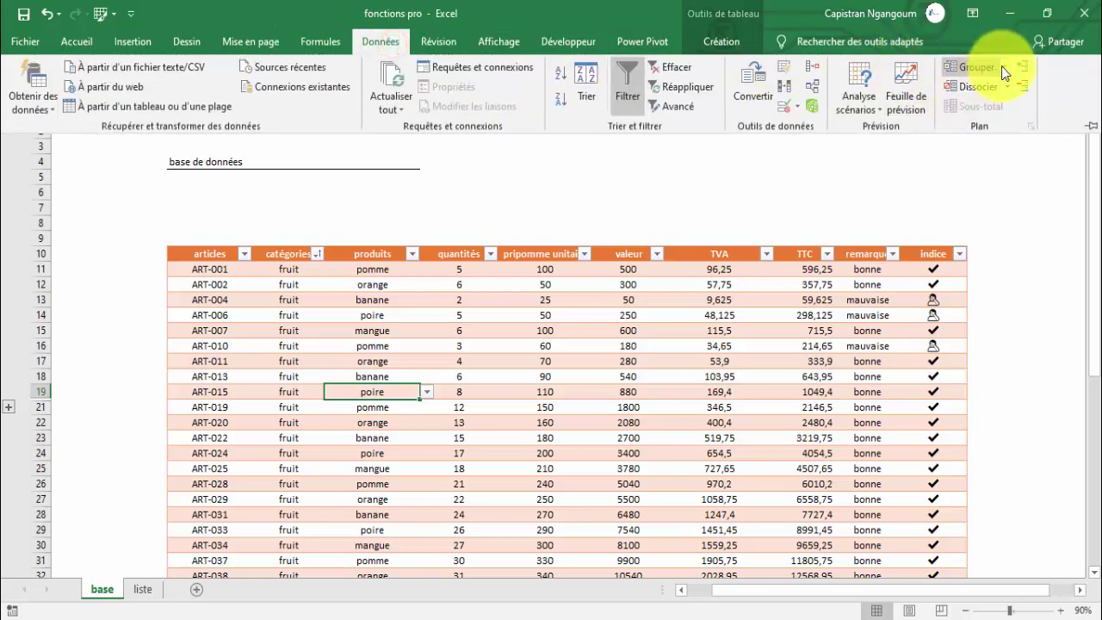
{"action": "left_click", "coordinate": [1004, 74]}
{"action": "left_click", "coordinate": [990, 96]}
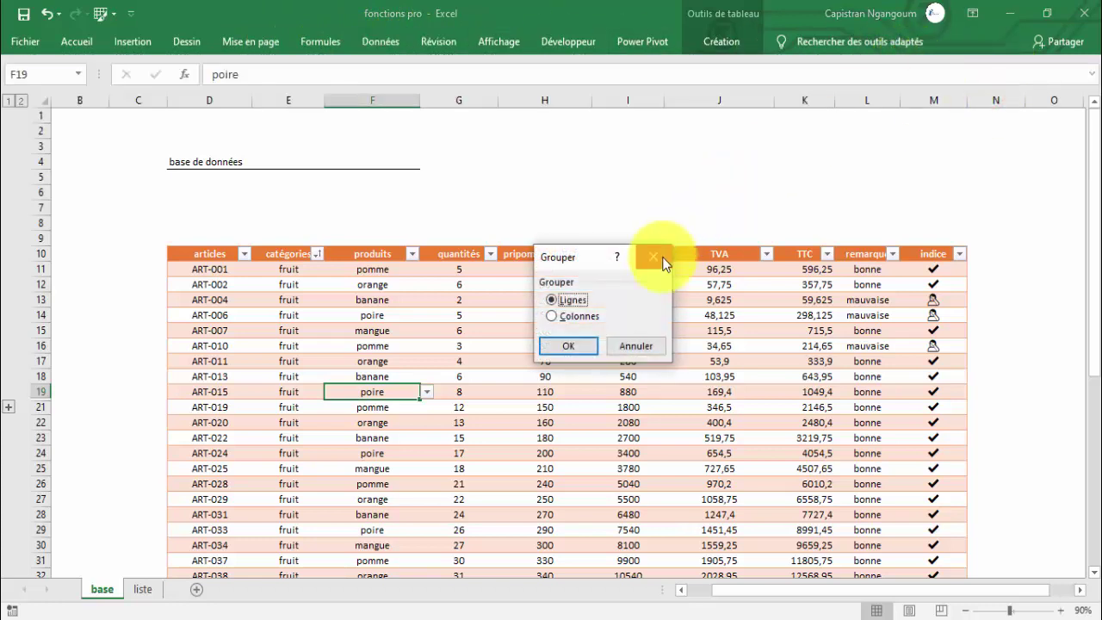
{"action": "left_click", "coordinate": [654, 257]}
Step: Try to ungroup row 19 with the Dissocier command, using the Lignes option
{"action": "left_click", "coordinate": [392, 41]}
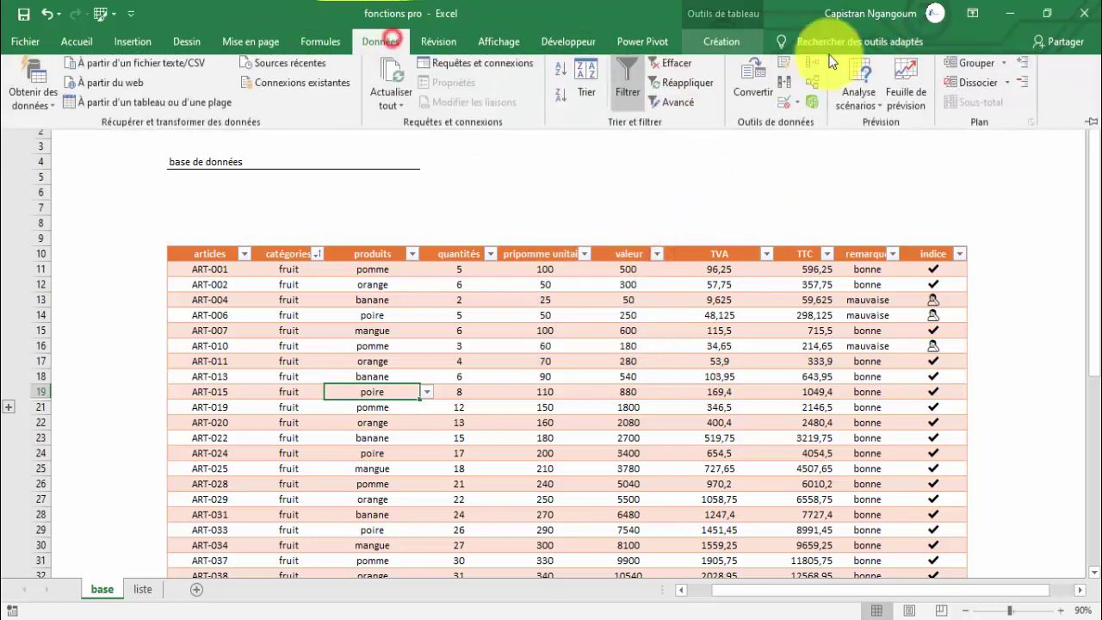
{"action": "left_click", "coordinate": [1007, 87]}
{"action": "left_click", "coordinate": [990, 107]}
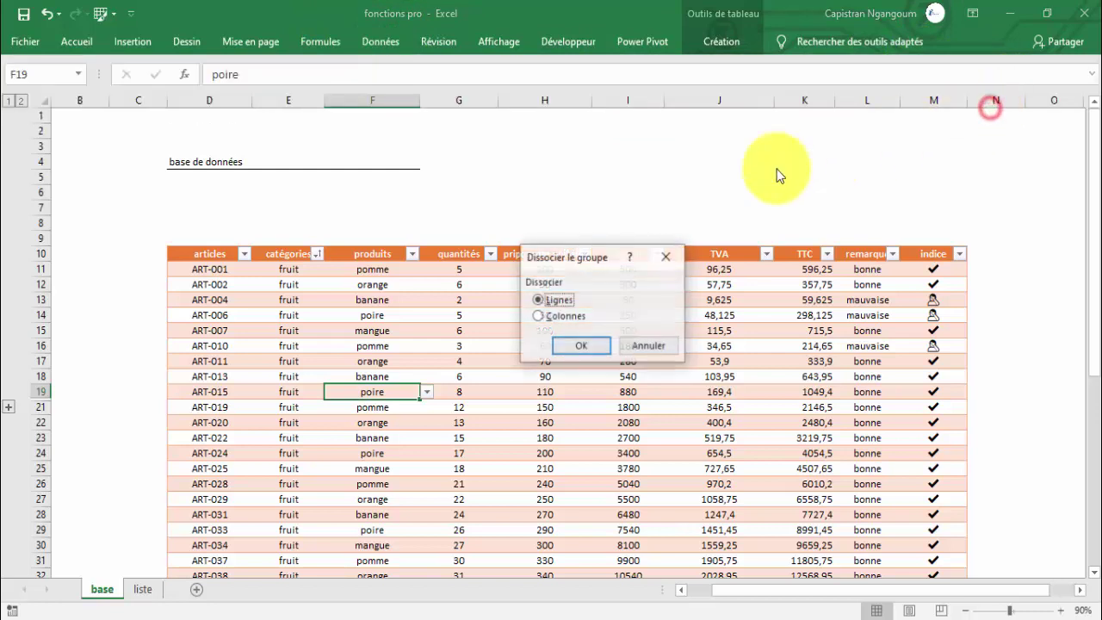
{"action": "left_click", "coordinate": [584, 345]}
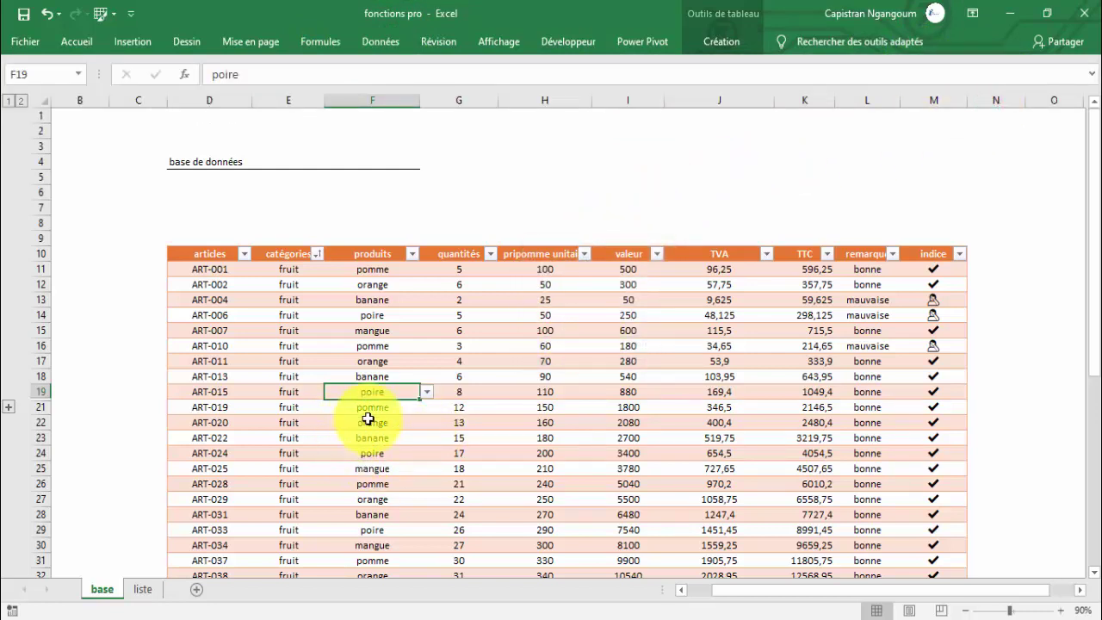
Step: Repeatedly expand and collapse the group containing row 20, leaving it expanded
{"action": "left_click", "coordinate": [379, 379]}
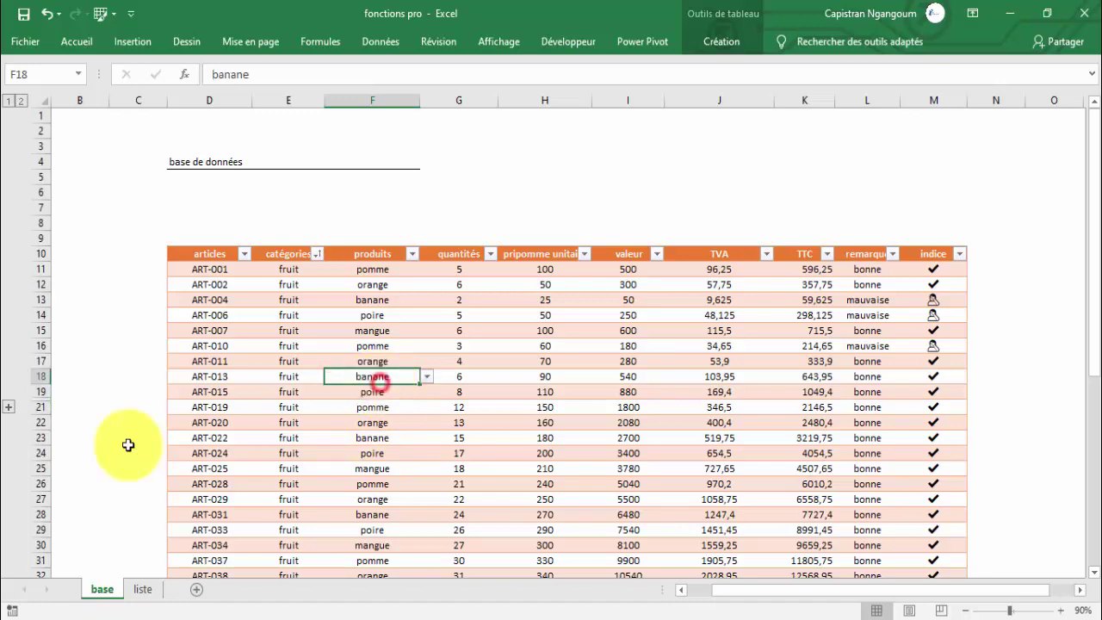
{"action": "left_click", "coordinate": [7, 407]}
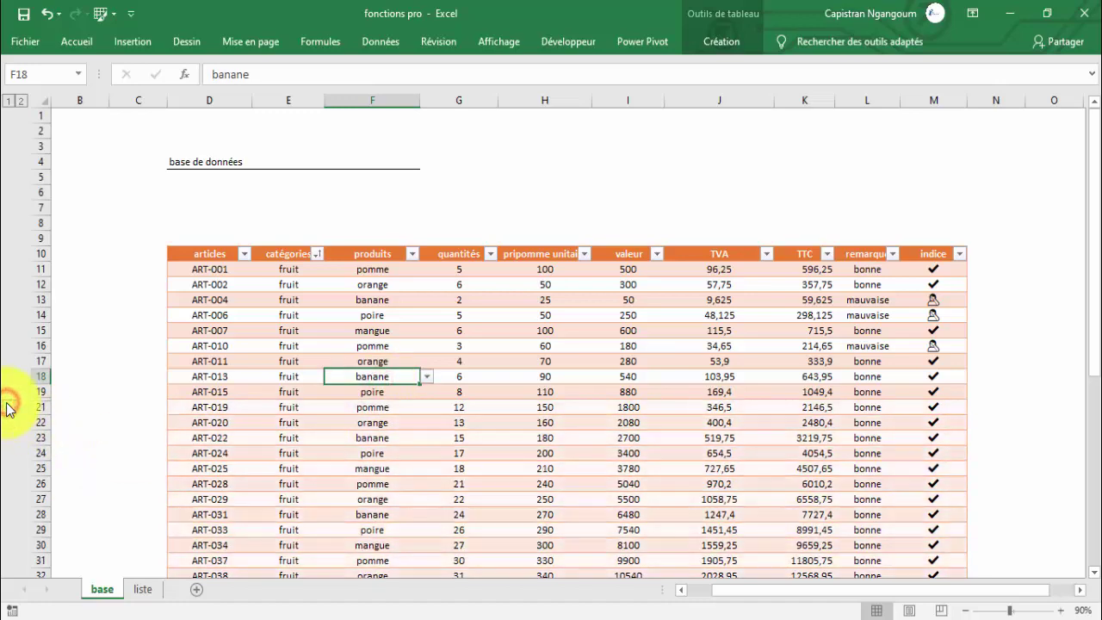
{"action": "left_click", "coordinate": [7, 408]}
{"action": "left_click", "coordinate": [7, 407]}
{"action": "left_click", "coordinate": [7, 407]}
{"action": "left_click", "coordinate": [7, 407]}
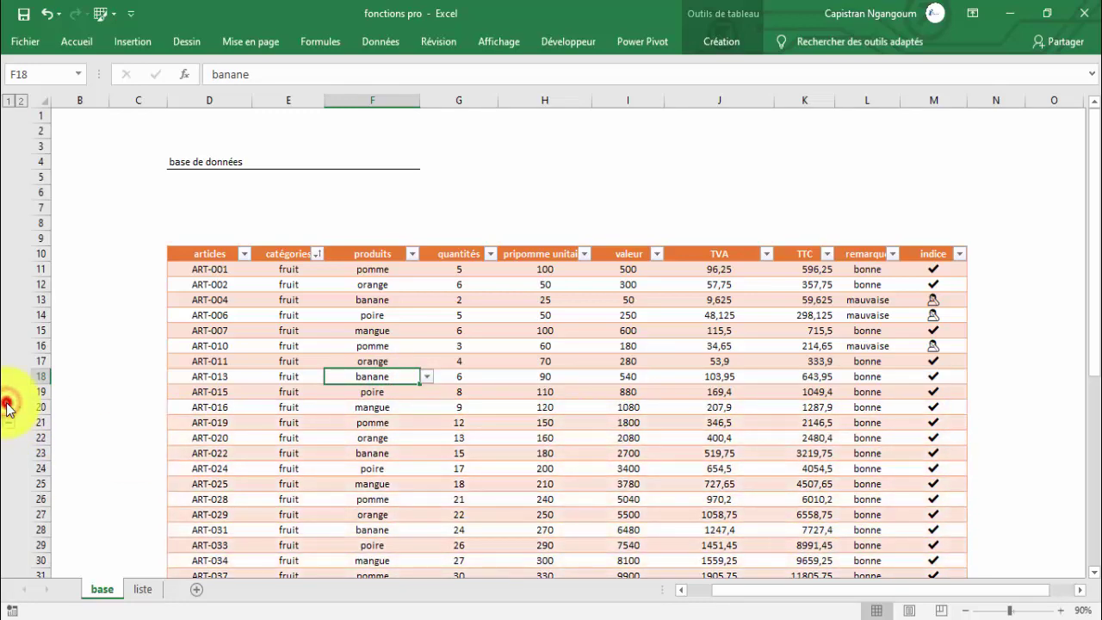
{"action": "left_click", "coordinate": [7, 408]}
{"action": "left_click", "coordinate": [7, 407]}
{"action": "left_click", "coordinate": [7, 408]}
{"action": "left_click", "coordinate": [7, 407]}
{"action": "left_click", "coordinate": [7, 407]}
{"action": "left_click", "coordinate": [7, 407]}
{"action": "left_click", "coordinate": [7, 407]}
{"action": "left_click", "coordinate": [7, 408]}
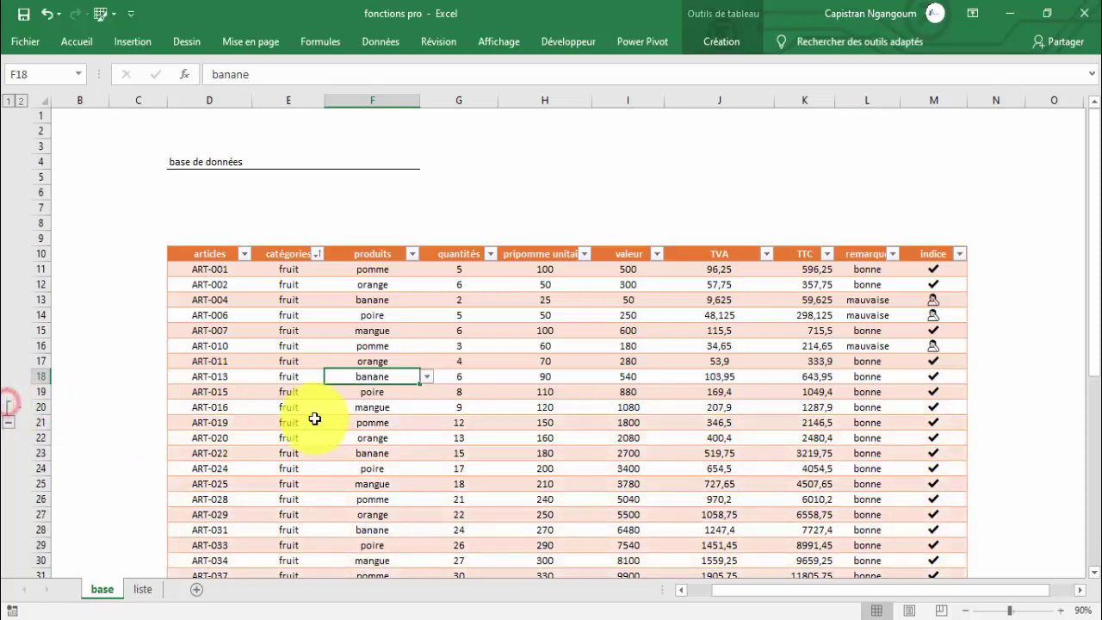
Step: Ungroup row 20 with the Dissocier command, using the Lignes option
{"action": "left_click", "coordinate": [390, 39]}
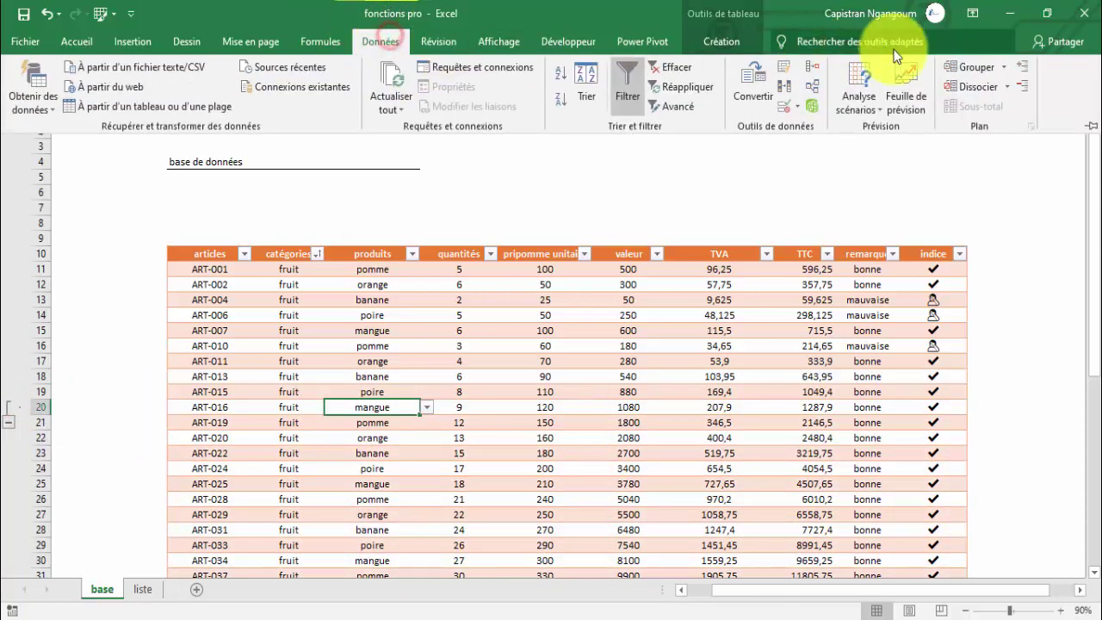
{"action": "left_click", "coordinate": [1007, 82]}
{"action": "left_click", "coordinate": [988, 109]}
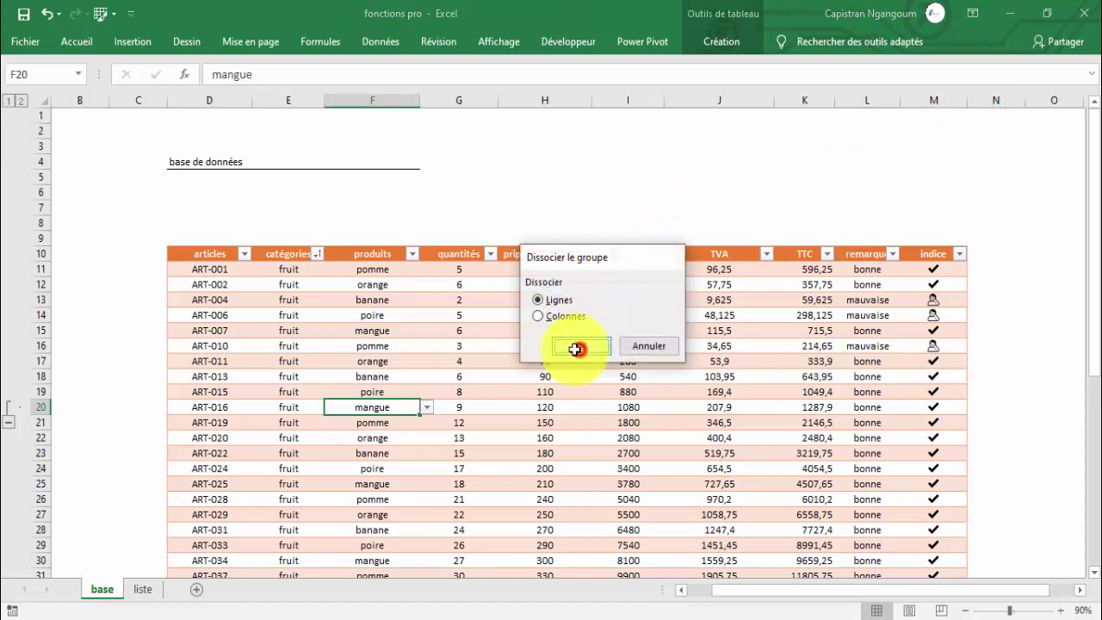
{"action": "left_click", "coordinate": [575, 348]}
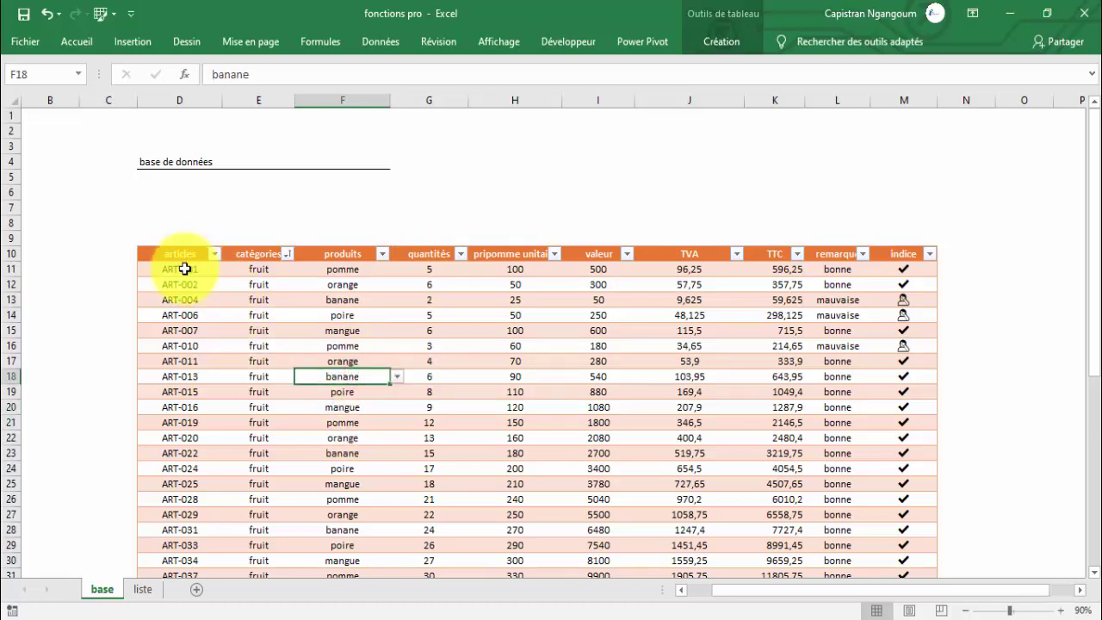
Step: Review the table's fruit and légumes records and its header row from articles to indice
{"action": "left_click_drag", "start_coordinate": [184, 269], "coordinate": [782, 425]}
{"action": "left_click", "coordinate": [496, 358]}
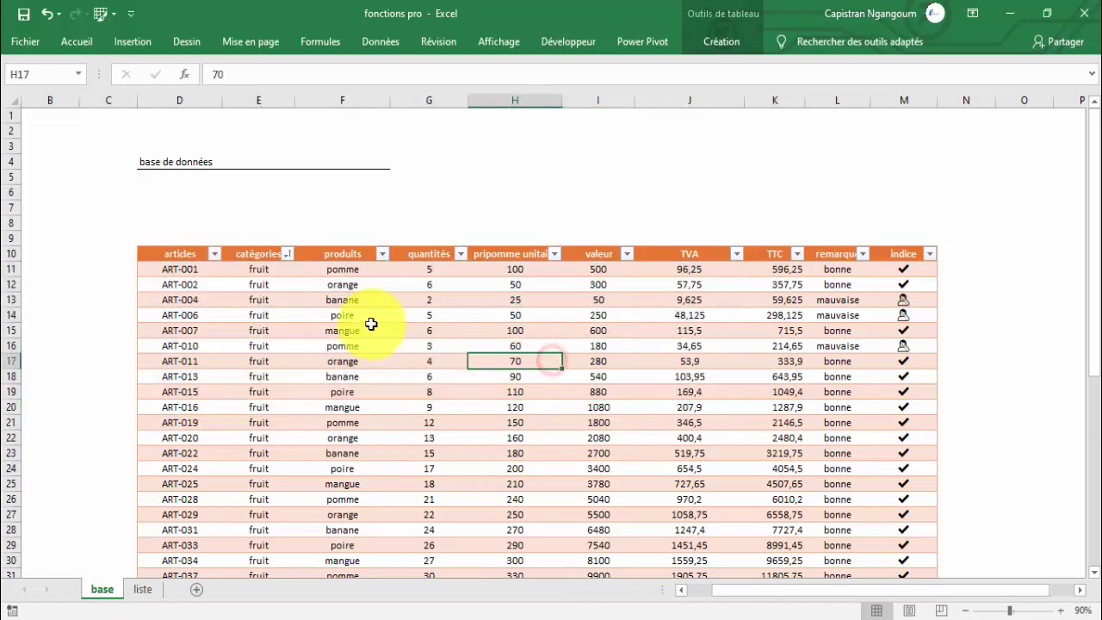
{"action": "scroll", "coordinate": [371, 324], "scroll_direction": "down", "scroll_amount": 3}
{"action": "scroll", "coordinate": [371, 324], "scroll_direction": "down", "scroll_amount": 6}
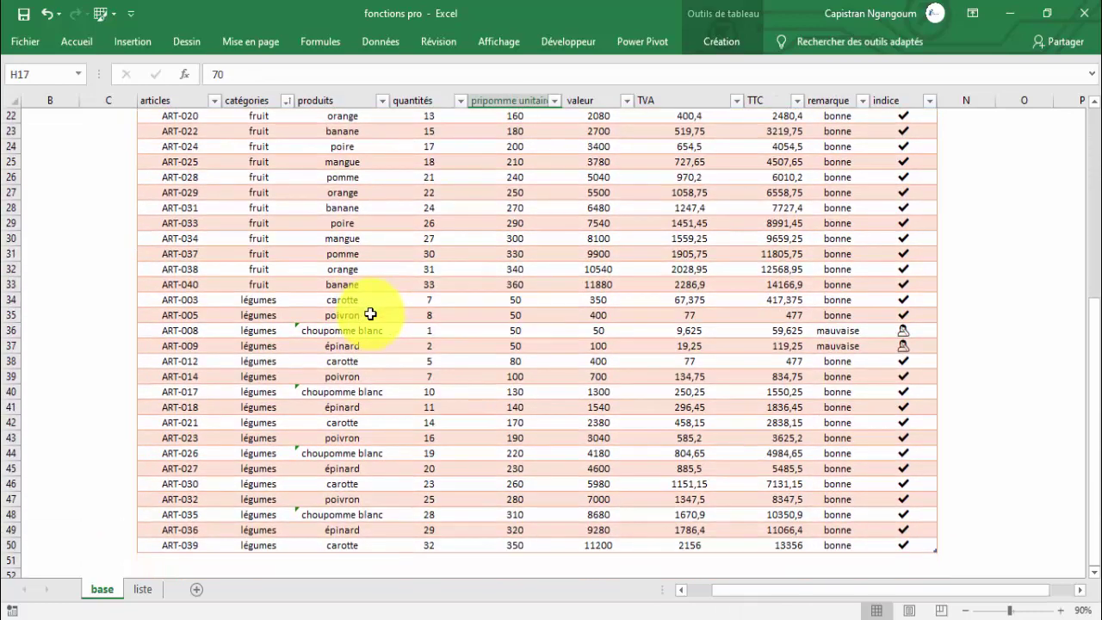
{"action": "scroll", "coordinate": [370, 314], "scroll_direction": "up", "scroll_amount": 9}
{"action": "scroll", "coordinate": [370, 313], "scroll_direction": "down", "scroll_amount": 4}
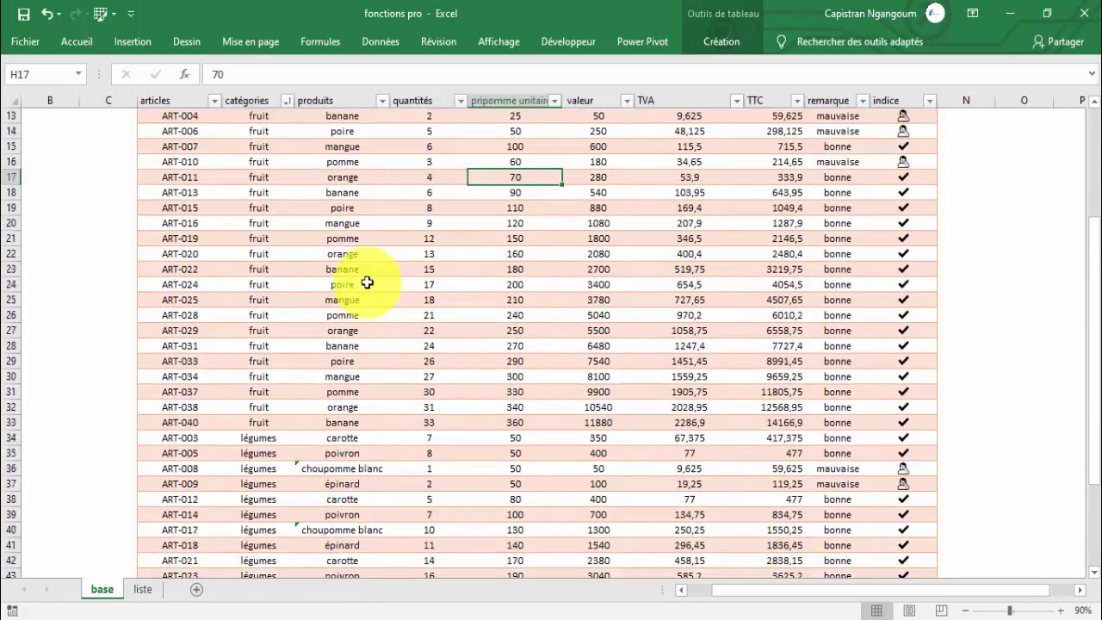
{"action": "scroll", "coordinate": [369, 313], "scroll_direction": "up", "scroll_amount": 4}
{"action": "left_click_drag", "start_coordinate": [190, 253], "coordinate": [922, 254]}
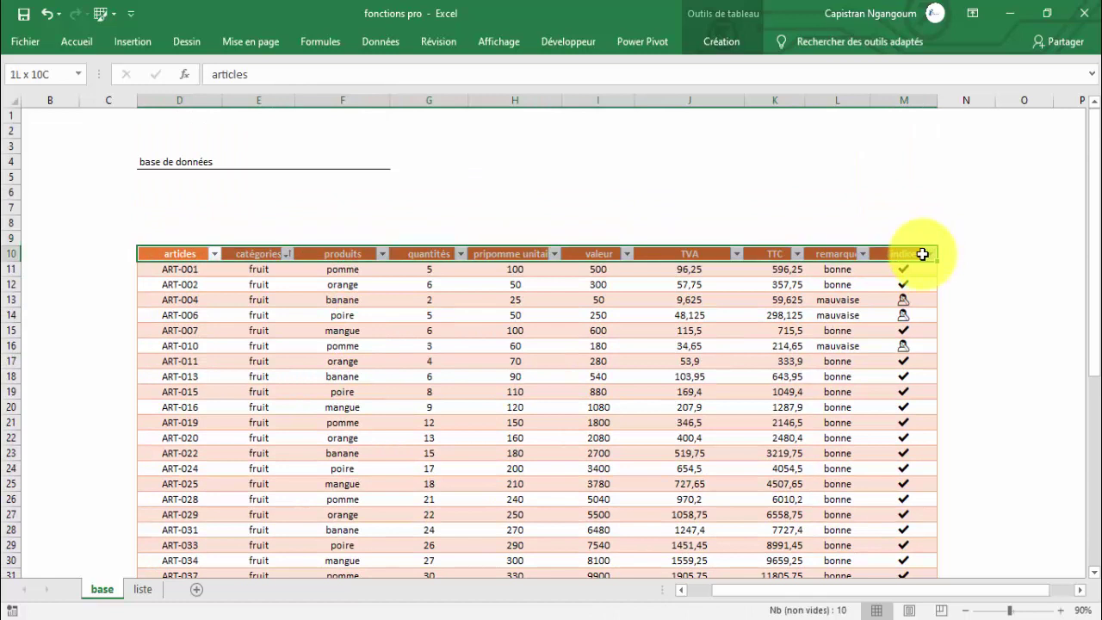
{"action": "left_click", "coordinate": [249, 277]}
{"action": "left_click", "coordinate": [247, 331]}
{"action": "left_click", "coordinate": [513, 349]}
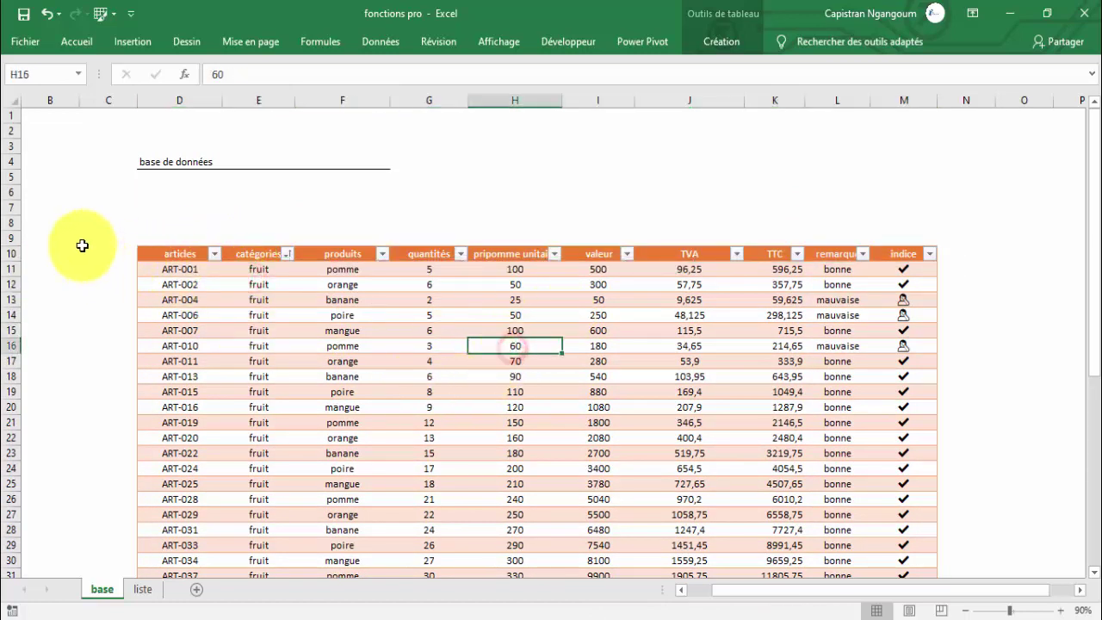
Step: Delete the empty rows 6 to 8 above the table
{"action": "left_click_drag", "start_coordinate": [14, 191], "coordinate": [12, 216]}
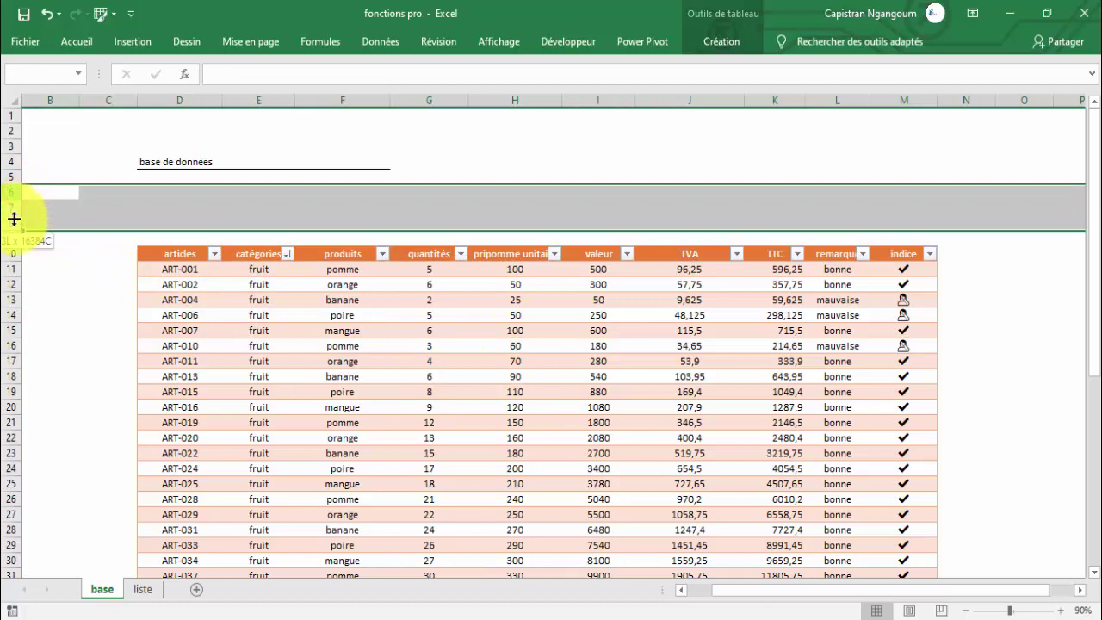
{"action": "right_click", "coordinate": [7, 191]}
{"action": "left_click", "coordinate": [52, 327]}
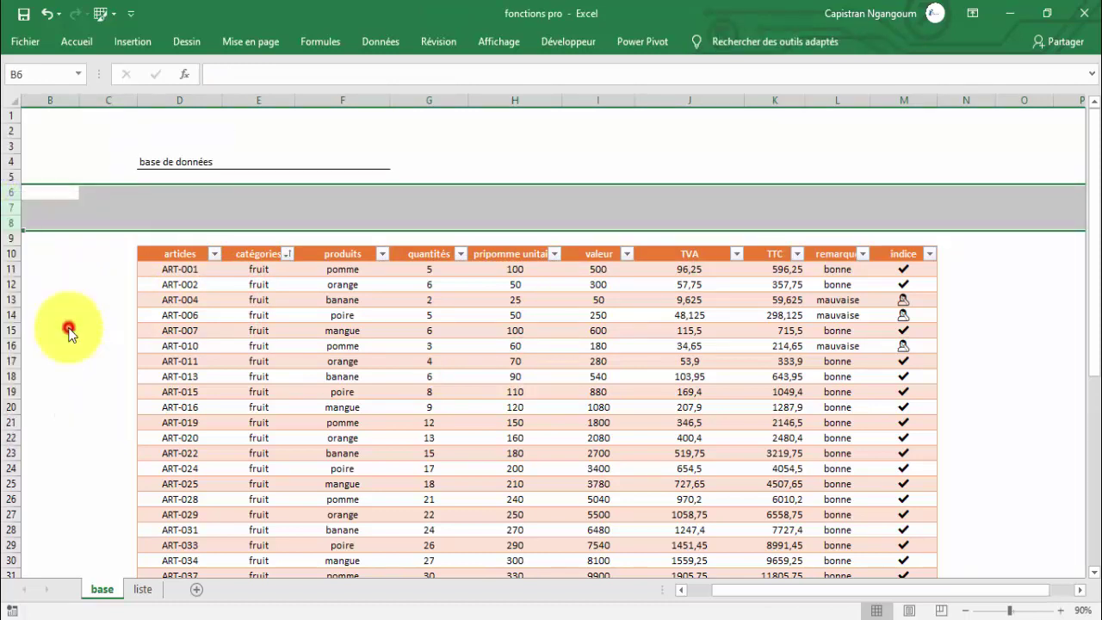
{"action": "left_click", "coordinate": [284, 343]}
{"action": "left_click", "coordinate": [187, 225]}
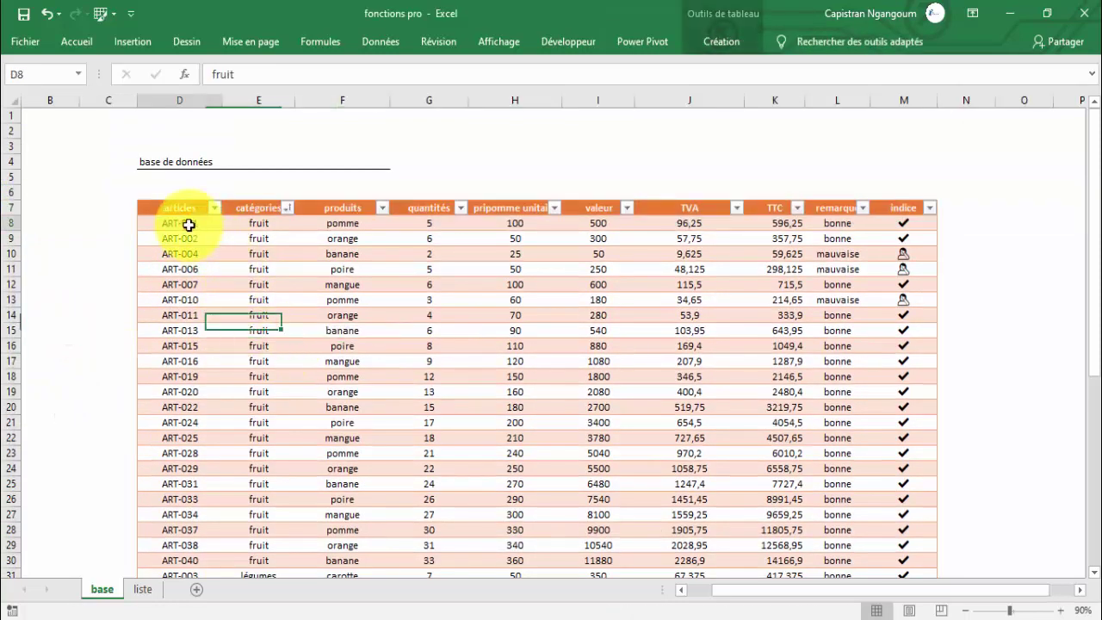
{"action": "left_click", "coordinate": [411, 251]}
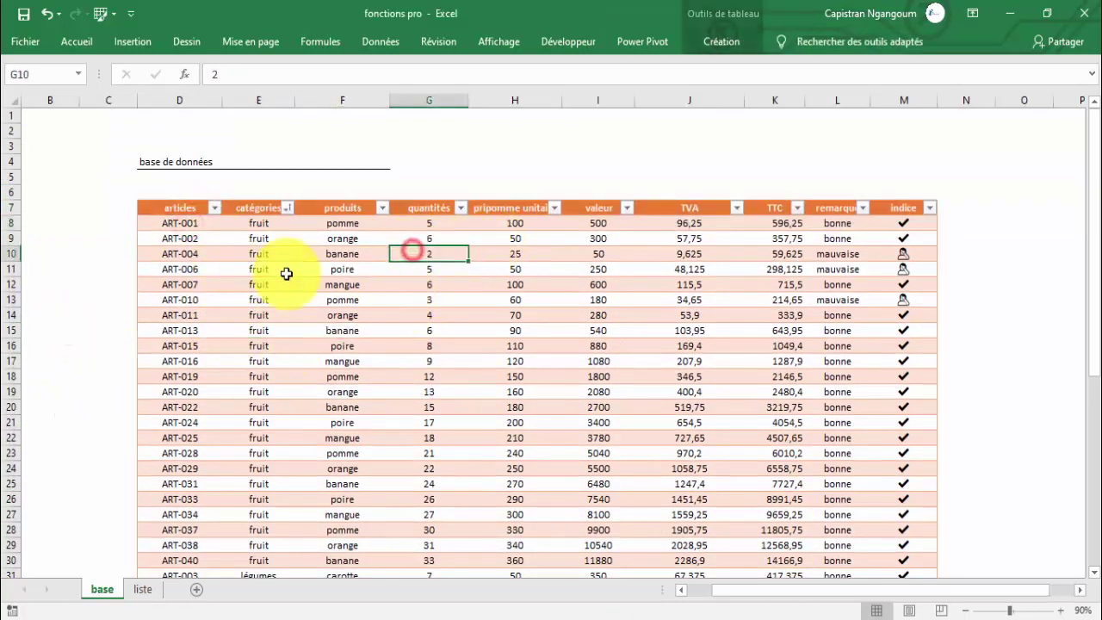
Step: Freeze the panes at cell E8 so the header row and the articles column stay fixed
{"action": "left_click", "coordinate": [257, 226]}
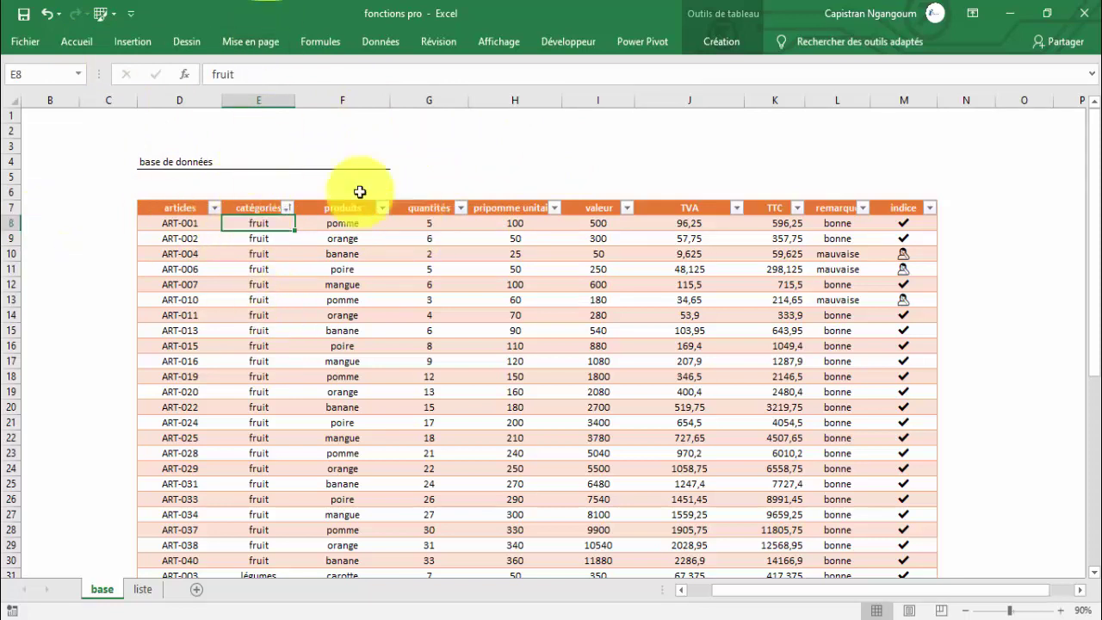
{"action": "left_click", "coordinate": [93, 43]}
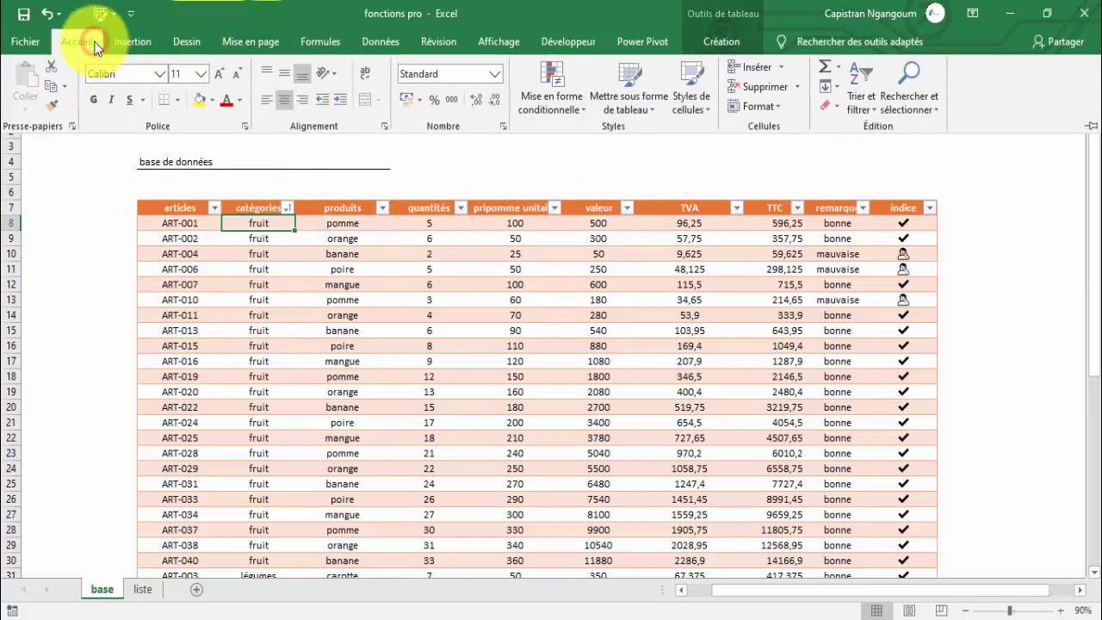
{"action": "left_click", "coordinate": [147, 42]}
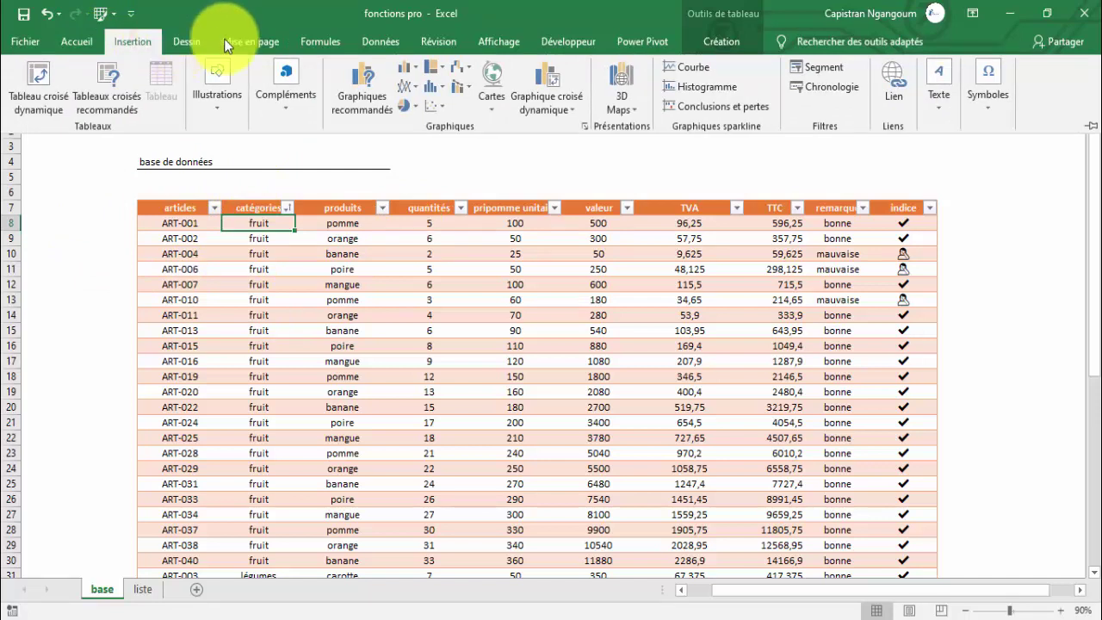
{"action": "left_click", "coordinate": [370, 41]}
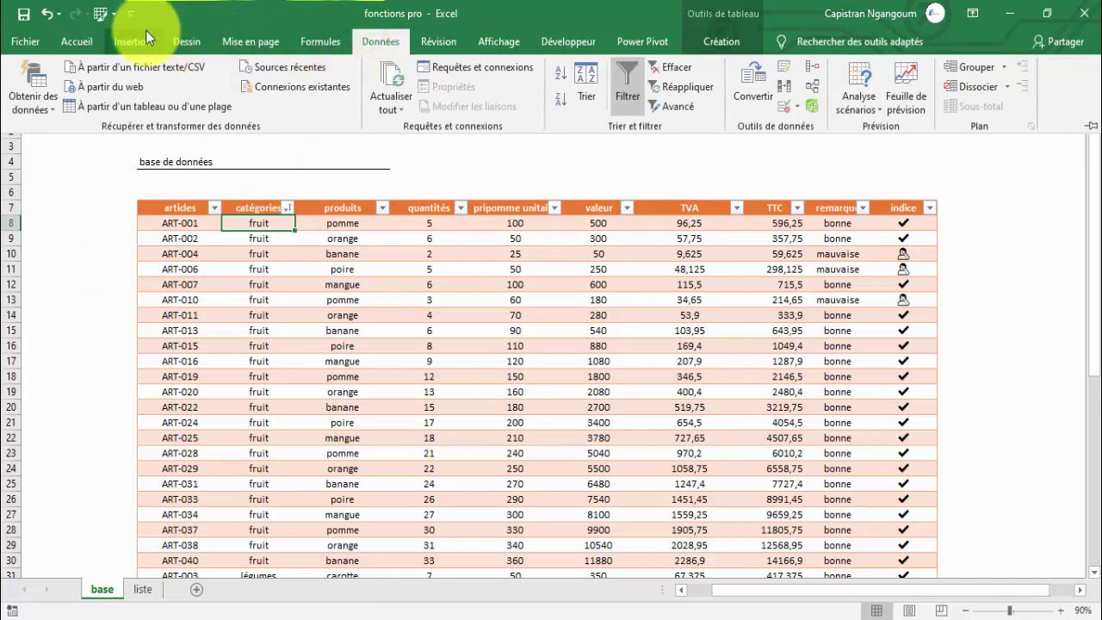
{"action": "left_click", "coordinate": [524, 49]}
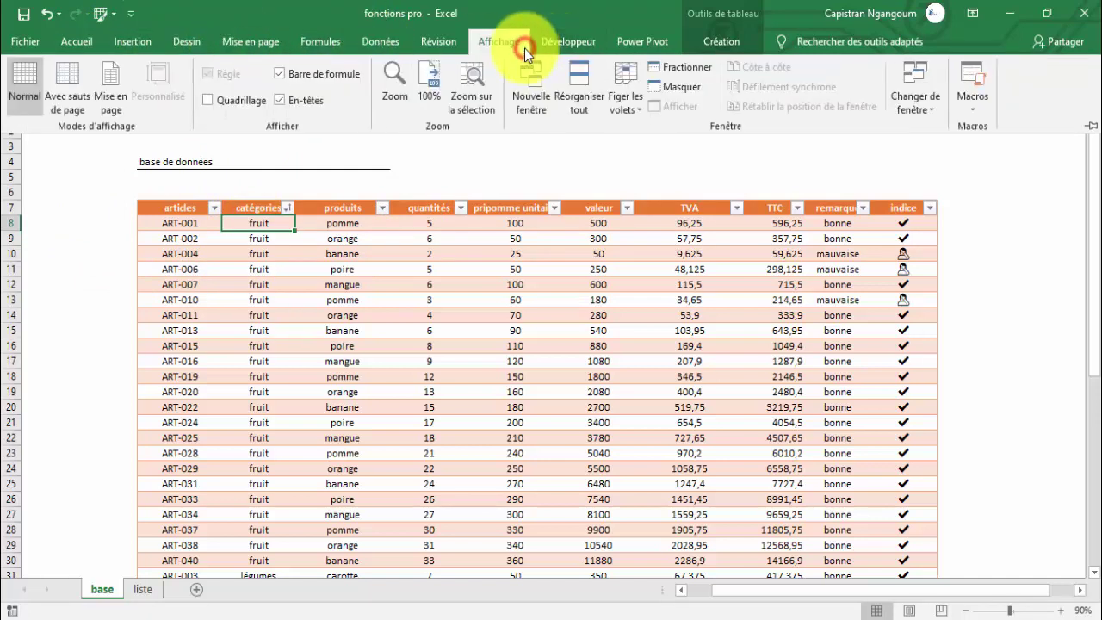
{"action": "left_click", "coordinate": [626, 104]}
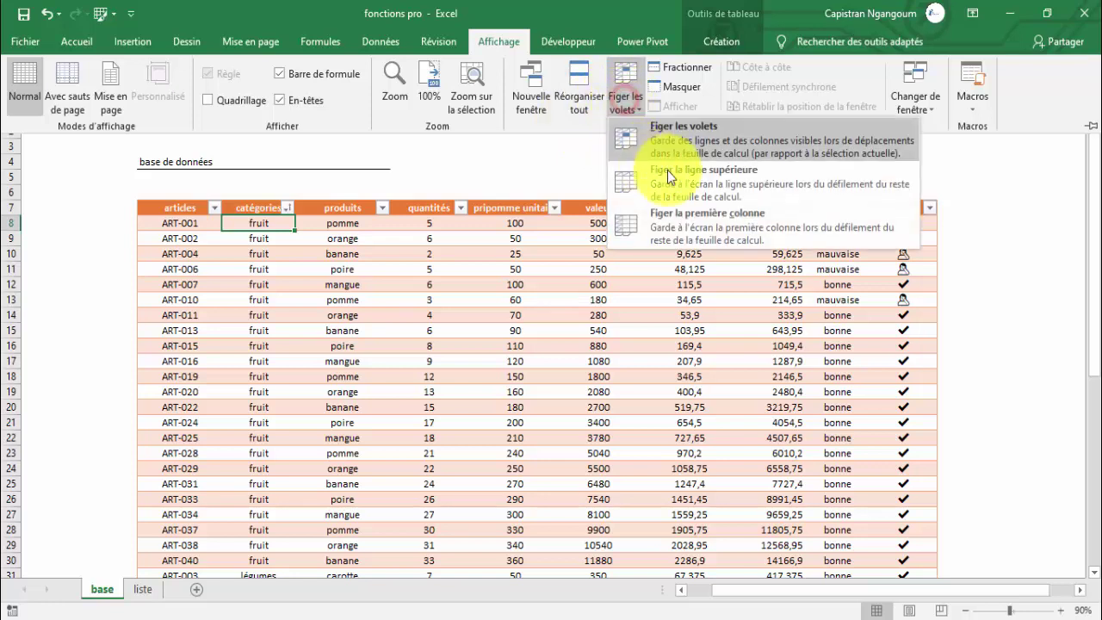
{"action": "left_click", "coordinate": [704, 143]}
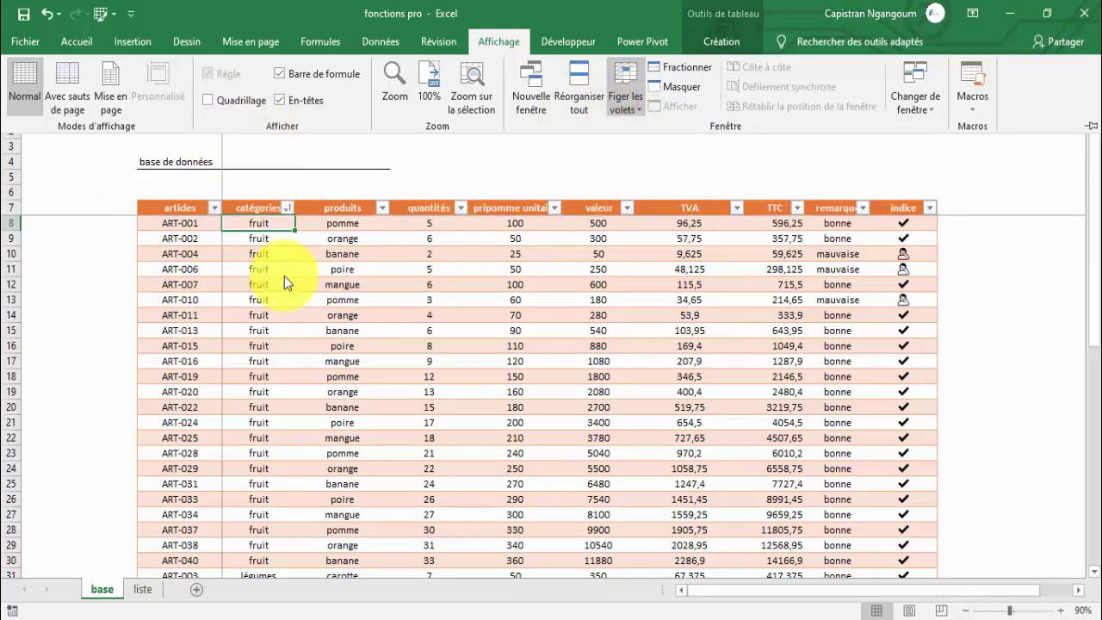
Step: Check the frozen header row and articles column while moving through the table's records
{"action": "scroll", "coordinate": [293, 276], "scroll_direction": "down", "scroll_amount": 8}
{"action": "scroll", "coordinate": [317, 275], "scroll_direction": "up", "scroll_amount": 3}
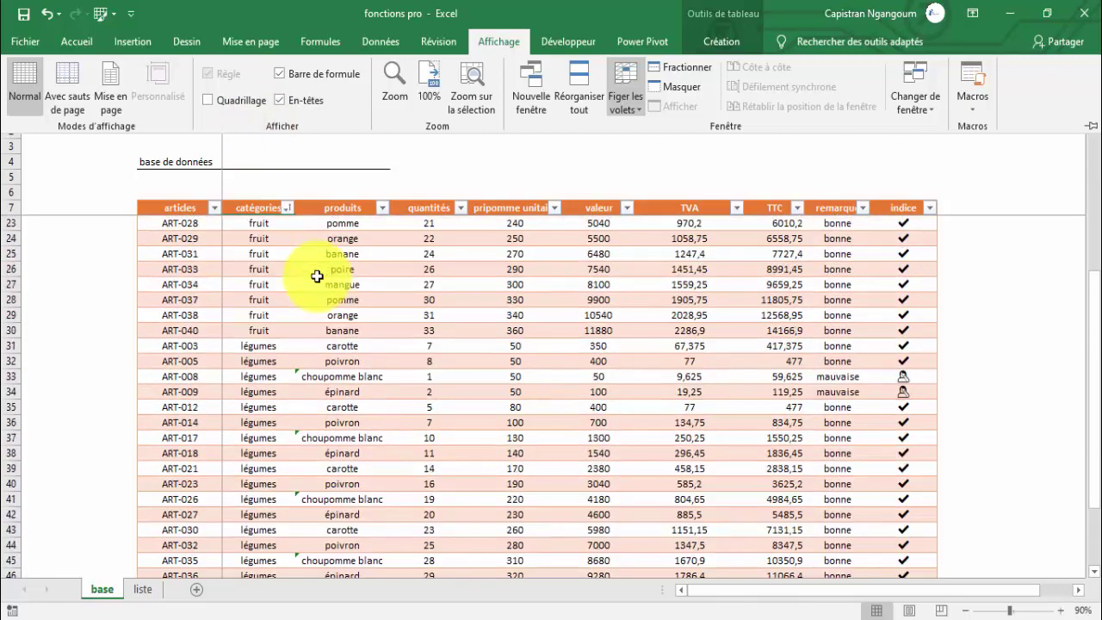
{"action": "scroll", "coordinate": [317, 276], "scroll_direction": "up", "scroll_amount": 5}
{"action": "mouse_move", "coordinate": [793, 589]}
{"action": "left_mouse_down"}
{"action": "mouse_move", "coordinate": [854, 603]}
{"action": "mouse_move", "coordinate": [765, 585]}
{"action": "mouse_move", "coordinate": [792, 603]}
{"action": "mouse_move", "coordinate": [775, 594]}
{"action": "left_mouse_up"}
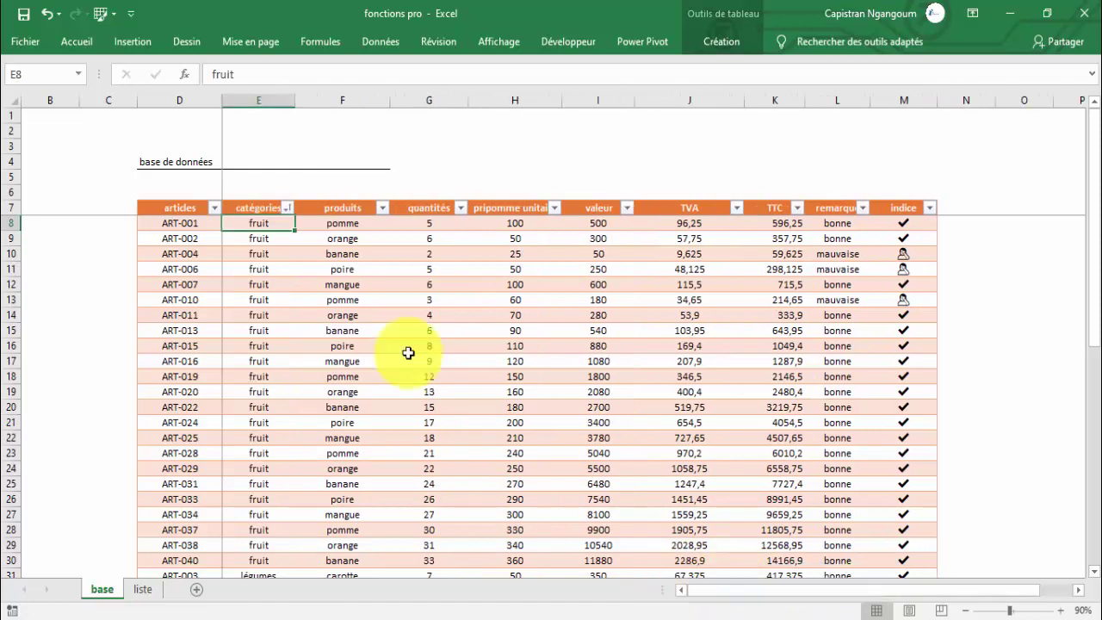
{"action": "scroll", "coordinate": [418, 239], "scroll_direction": "down", "scroll_amount": 12}
{"action": "scroll", "coordinate": [419, 239], "scroll_direction": "up", "scroll_amount": 11}
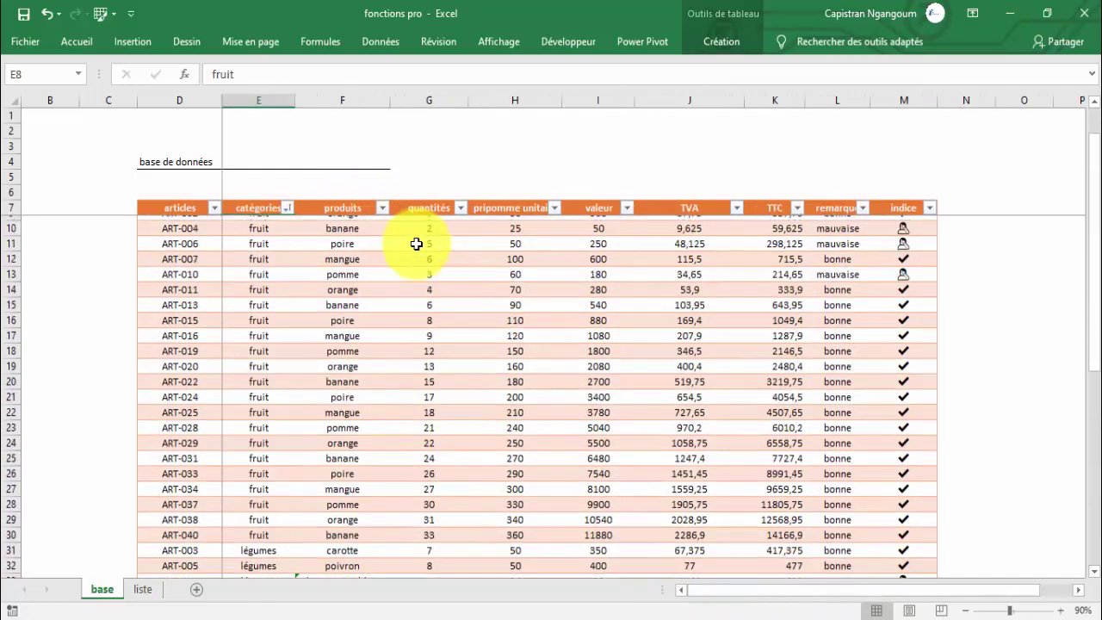
Step: Release the panes frozen at cell E8
{"action": "scroll", "coordinate": [416, 244], "scroll_direction": "up", "scroll_amount": 1}
{"action": "left_click_drag", "start_coordinate": [800, 583], "coordinate": [775, 591]}
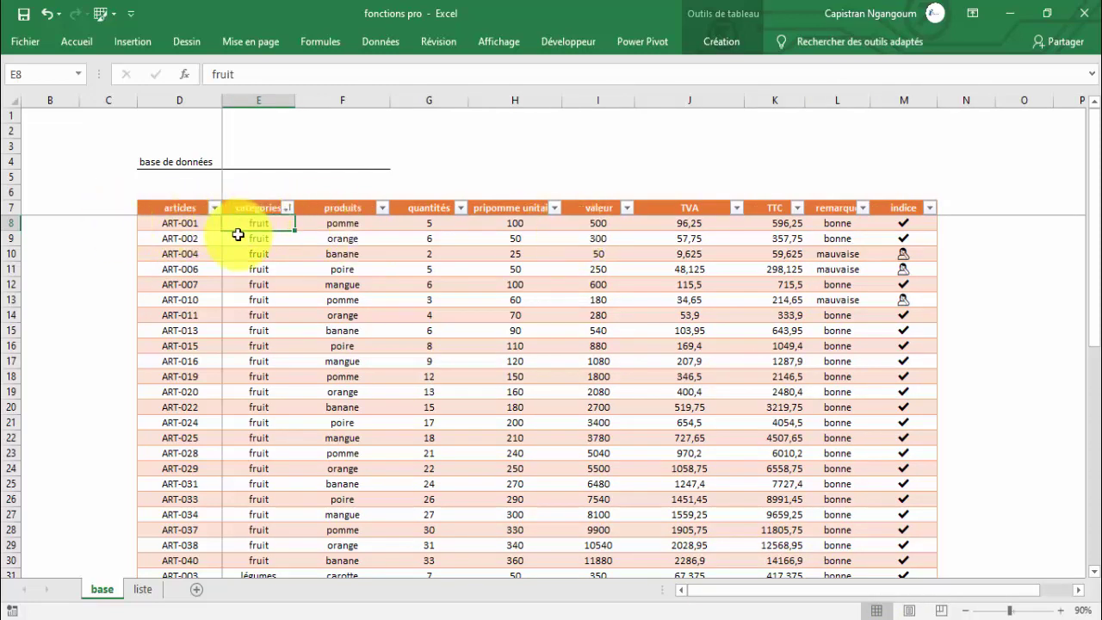
{"action": "left_click", "coordinate": [194, 223]}
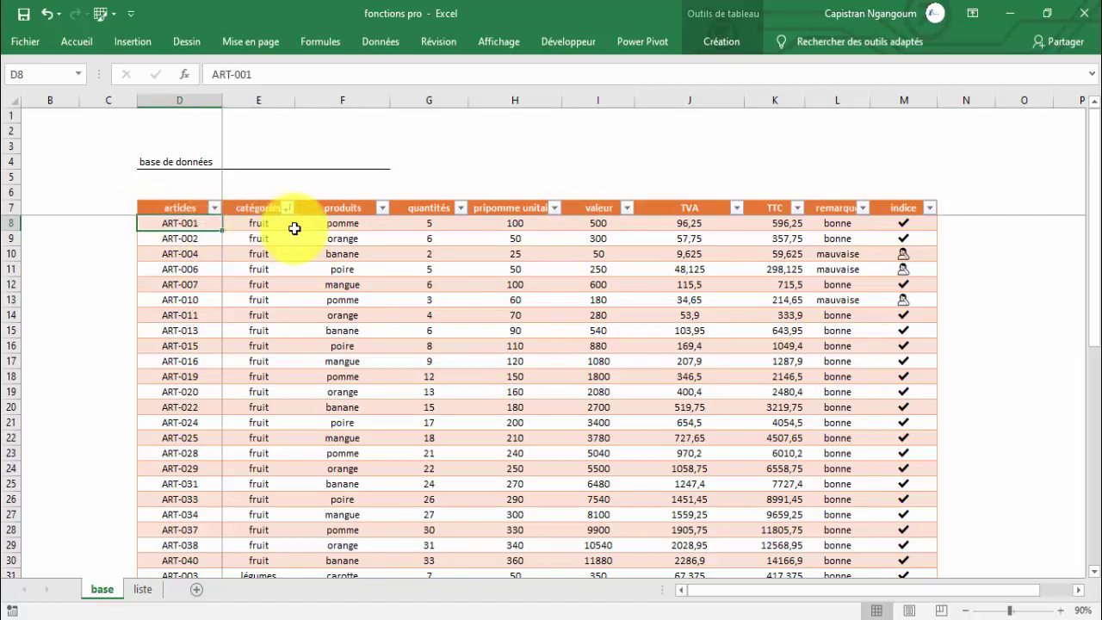
{"action": "left_click", "coordinate": [333, 222]}
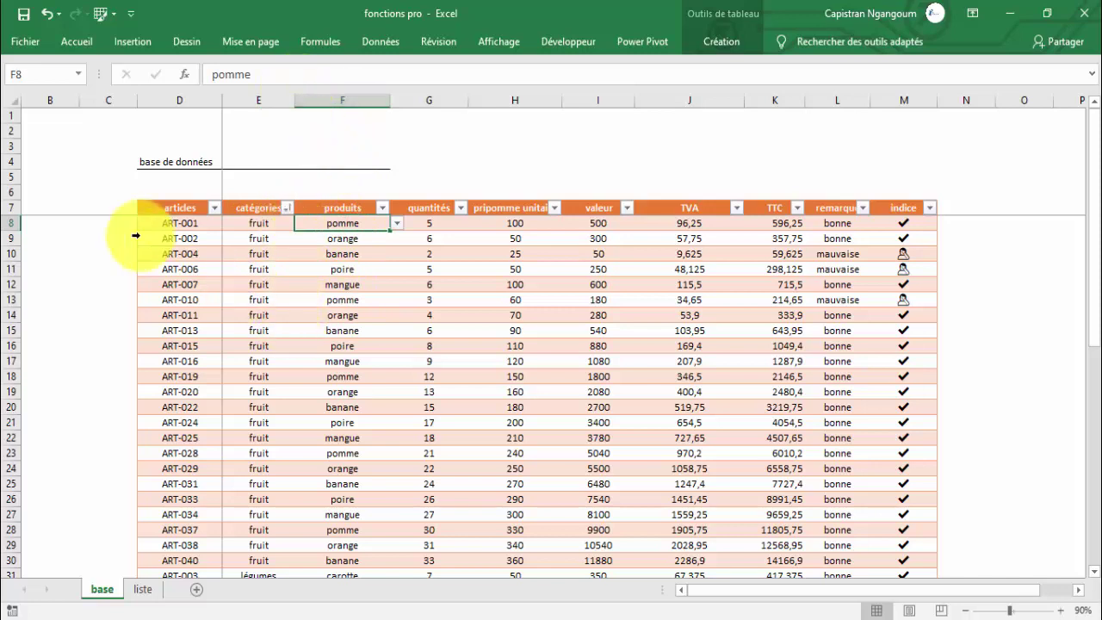
{"action": "left_click", "coordinate": [246, 221]}
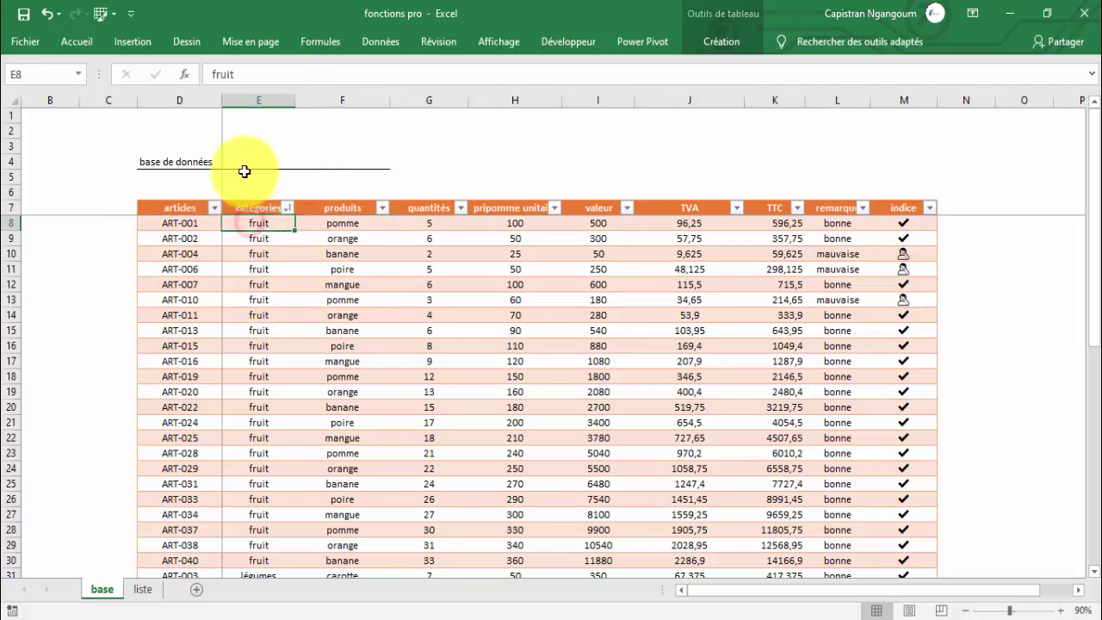
{"action": "left_click", "coordinate": [500, 41]}
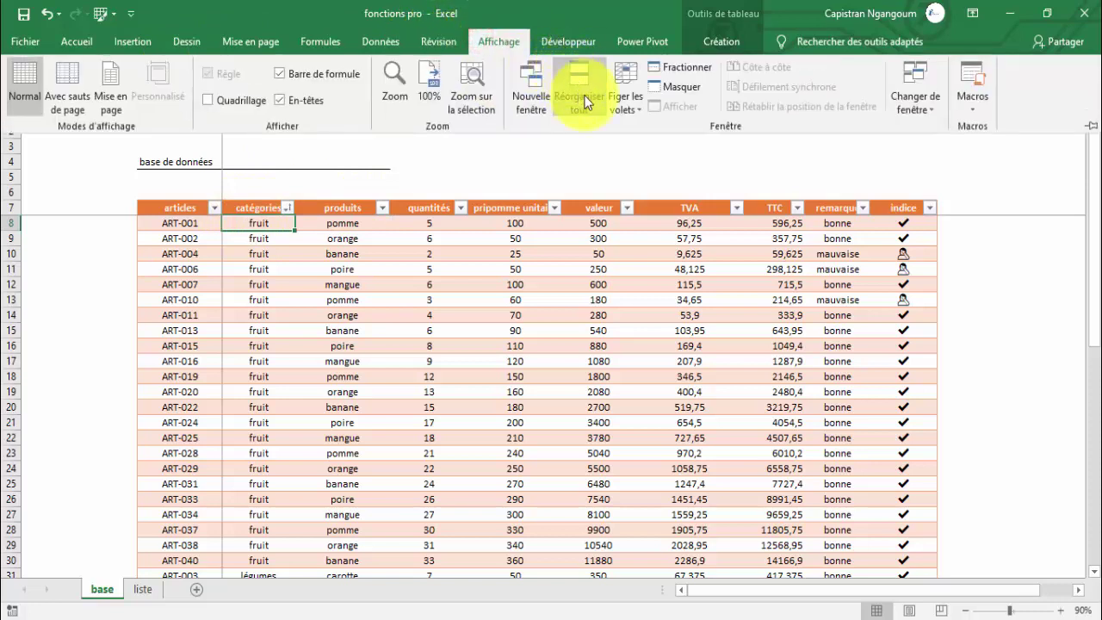
{"action": "left_click", "coordinate": [626, 96]}
{"action": "left_click", "coordinate": [704, 139]}
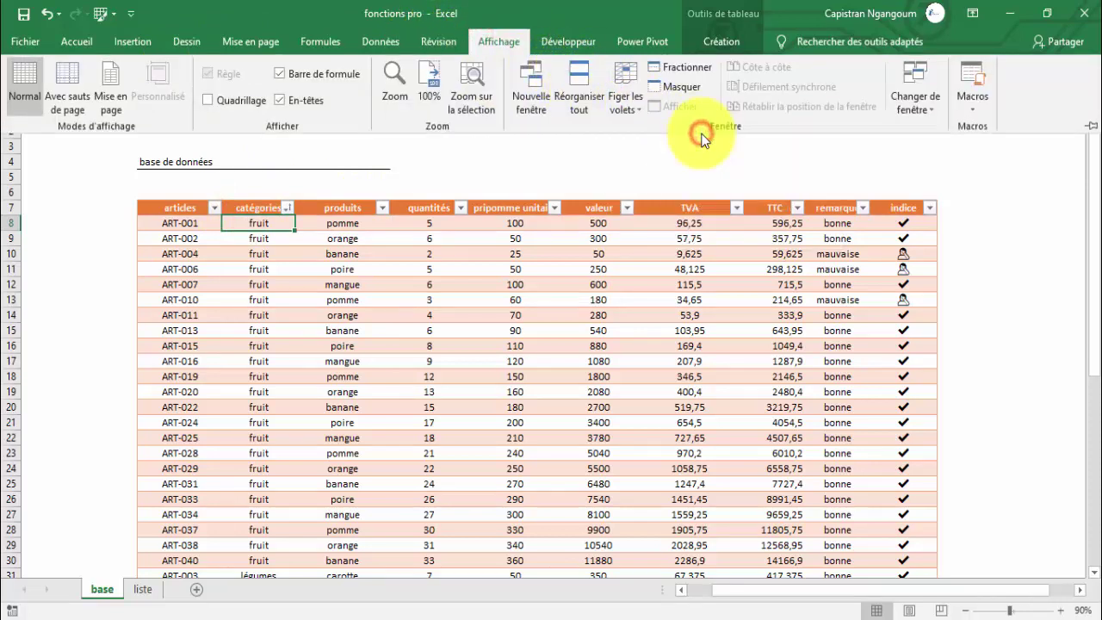
{"action": "key", "text": "ctrl+F1"}
Step: Freeze the panes at cell D8 and check the fixed header row while moving through the table's records
{"action": "left_click", "coordinate": [185, 223]}
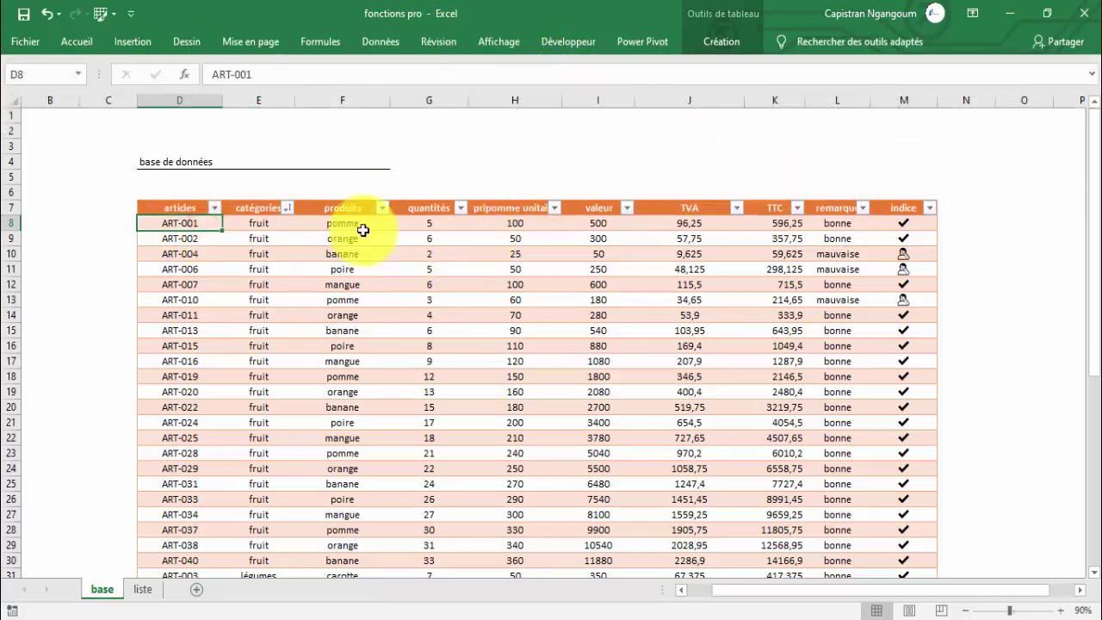
{"action": "left_click", "coordinate": [489, 42]}
{"action": "left_click", "coordinate": [626, 99]}
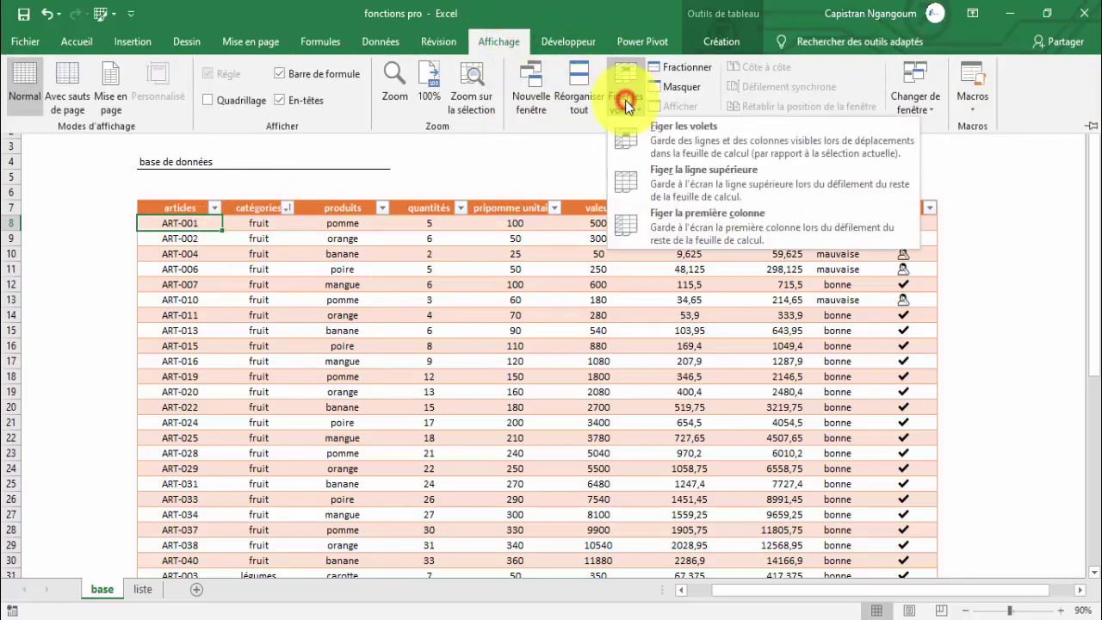
{"action": "left_click", "coordinate": [692, 131]}
{"action": "scroll", "coordinate": [377, 267], "scroll_direction": "down", "scroll_amount": 3}
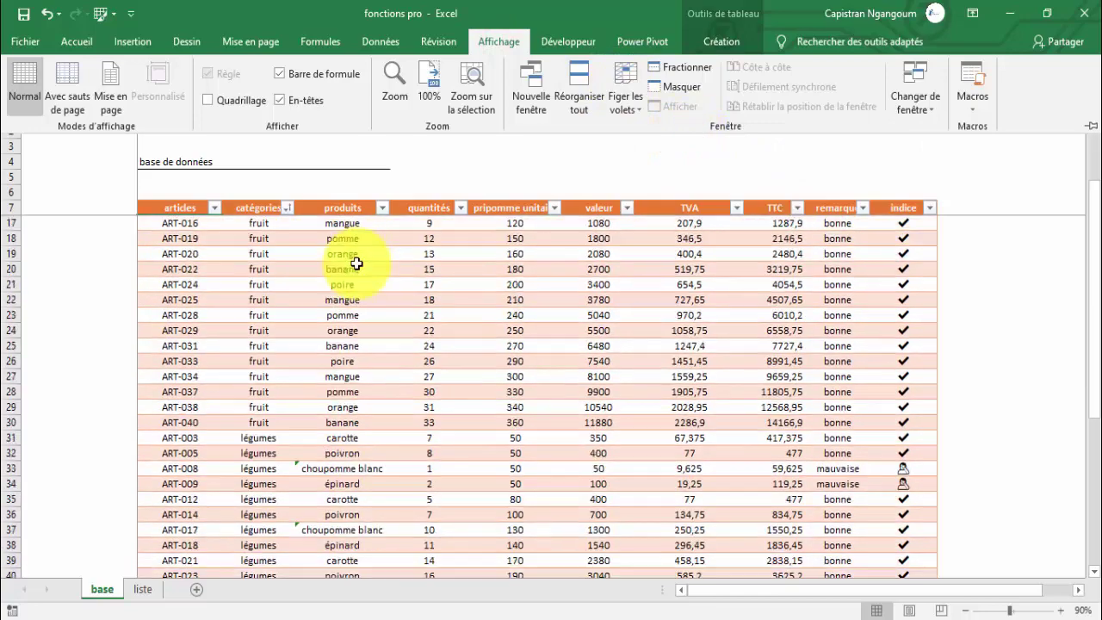
{"action": "scroll", "coordinate": [377, 266], "scroll_direction": "down", "scroll_amount": 2}
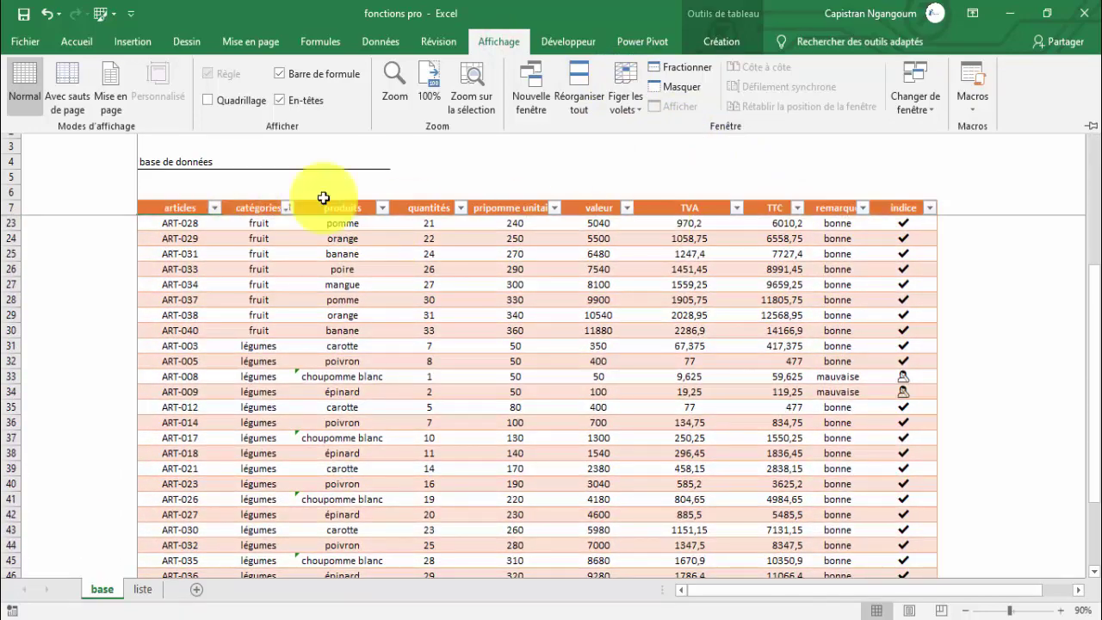
{"action": "scroll", "coordinate": [566, 271], "scroll_direction": "up", "scroll_amount": 5}
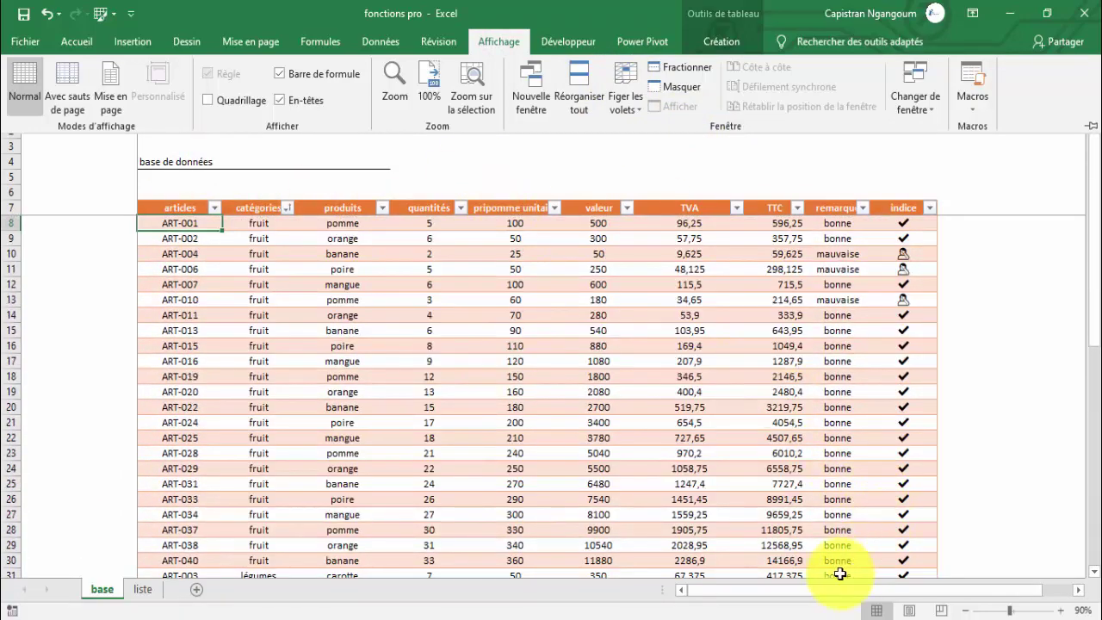
{"action": "key", "text": "ctrl+F1"}
{"action": "left_click_drag", "start_coordinate": [837, 590], "coordinate": [740, 586]}
Step: Release the panes frozen at cell D8
{"action": "left_click", "coordinate": [489, 42]}
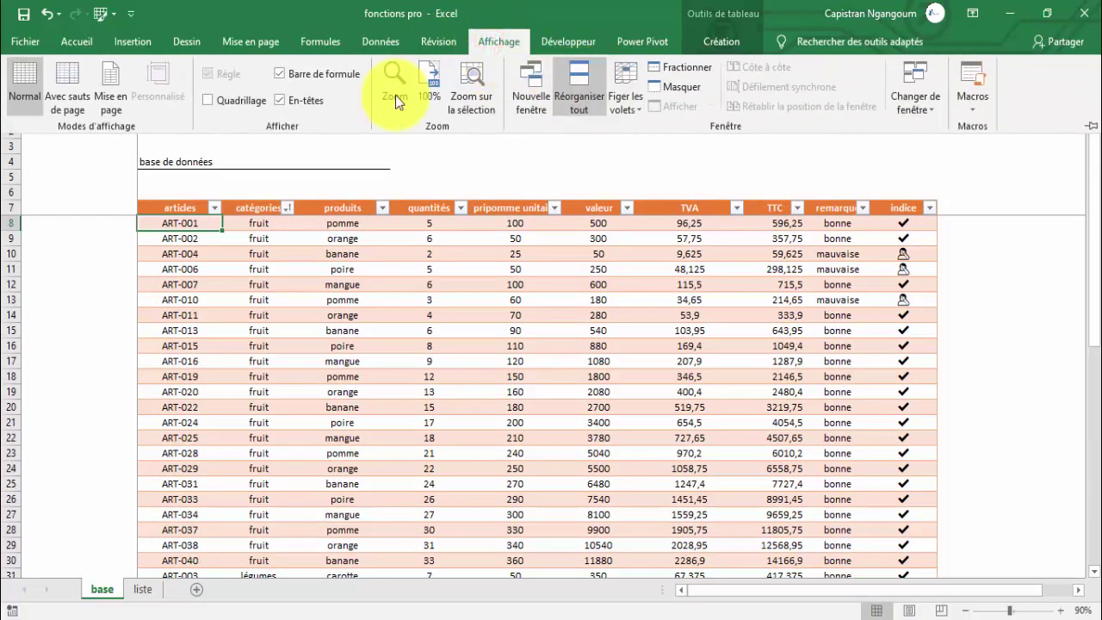
{"action": "left_click", "coordinate": [629, 102]}
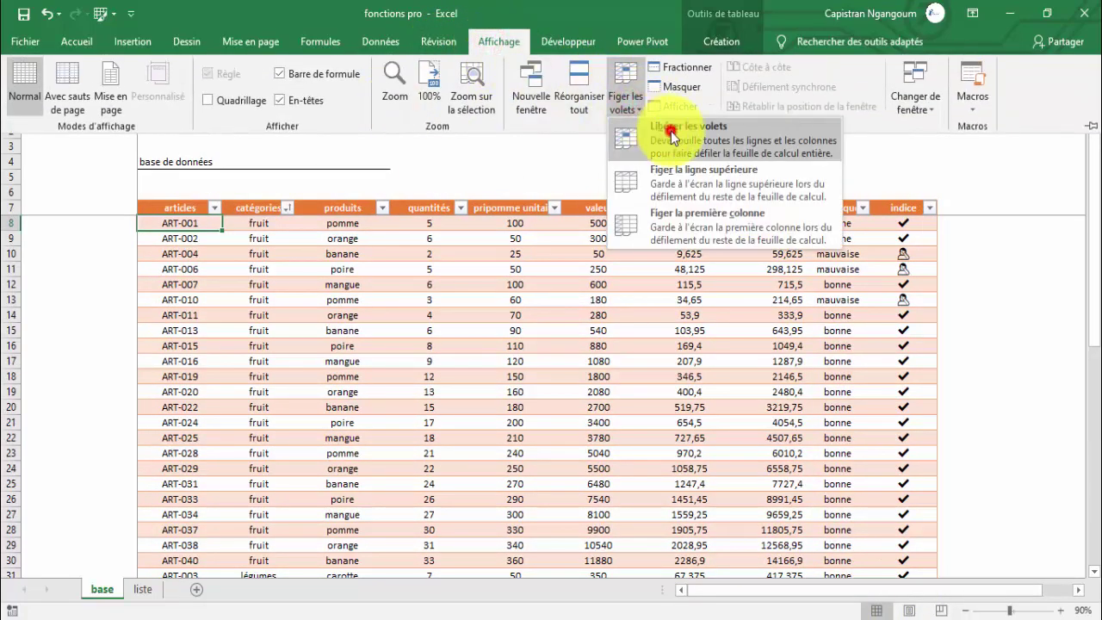
{"action": "left_click", "coordinate": [671, 131]}
Step: Freeze the panes at cell F8 so the header row and the articles and catégories columns stay fixed
{"action": "left_click", "coordinate": [338, 223]}
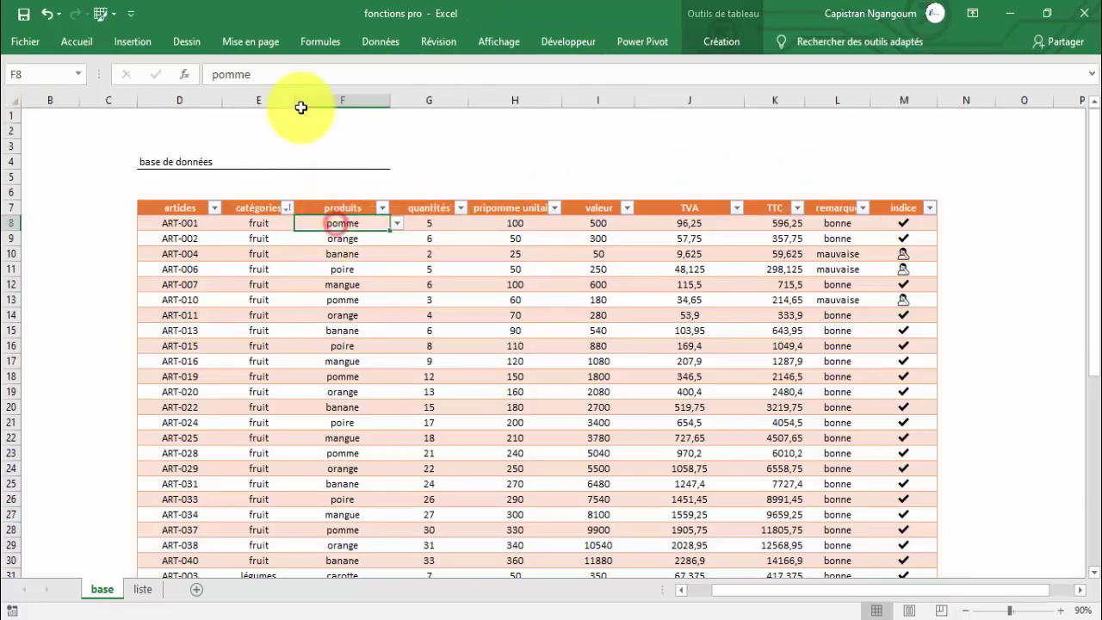
{"action": "left_click", "coordinate": [487, 41]}
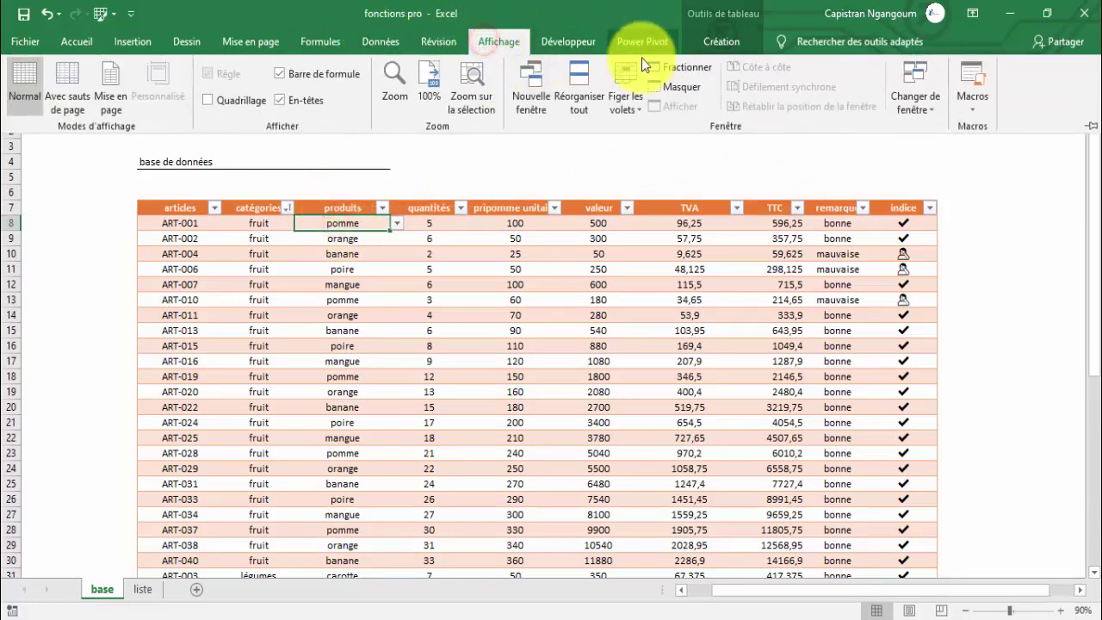
{"action": "left_click", "coordinate": [628, 102]}
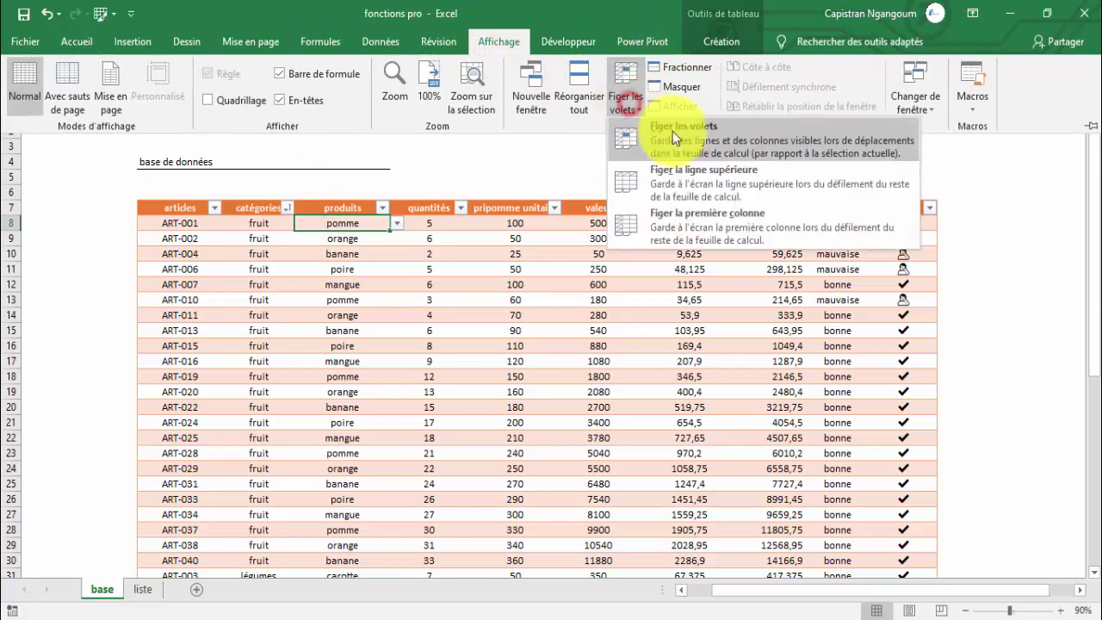
{"action": "left_click", "coordinate": [689, 138]}
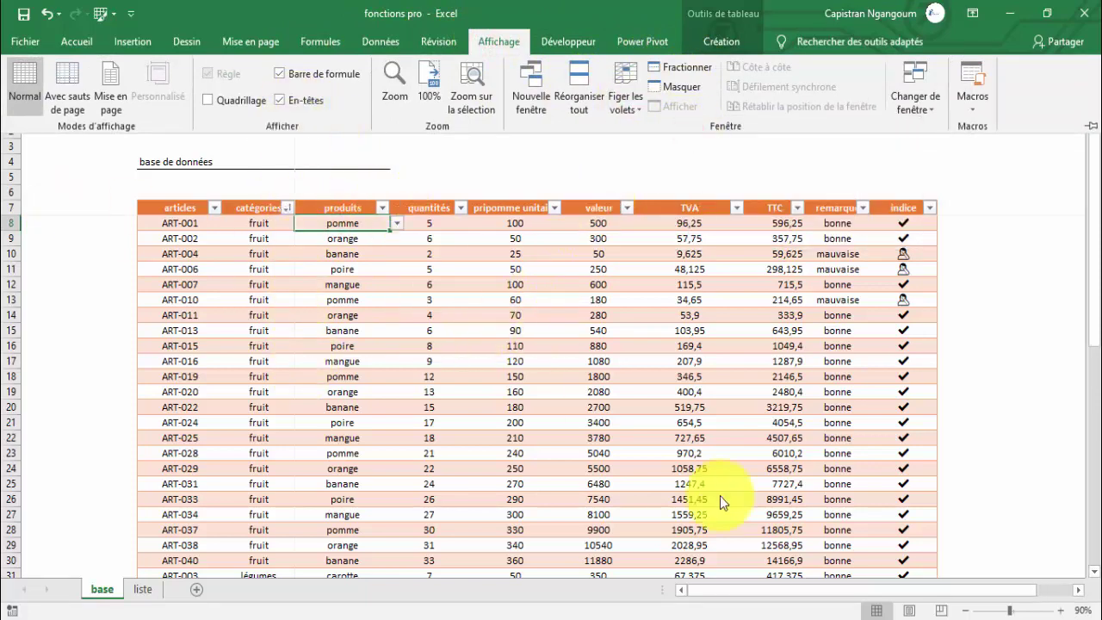
{"action": "scroll", "coordinate": [640, 406], "scroll_direction": "down", "scroll_amount": 10}
{"action": "scroll", "coordinate": [560, 405], "scroll_direction": "up", "scroll_amount": 10}
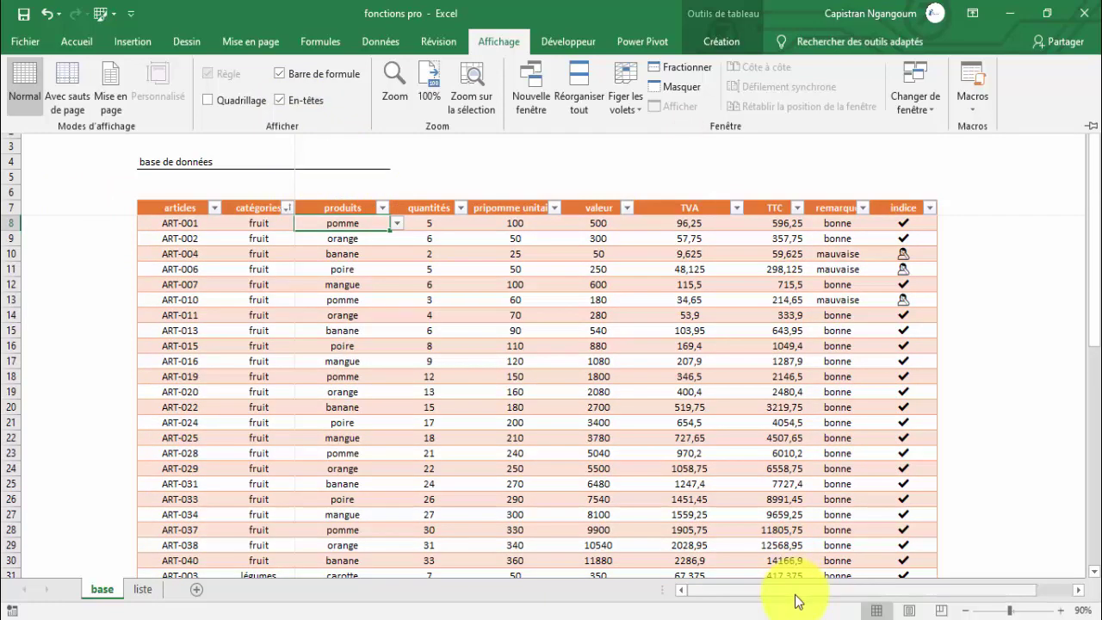
{"action": "left_click_drag", "start_coordinate": [796, 595], "coordinate": [724, 585]}
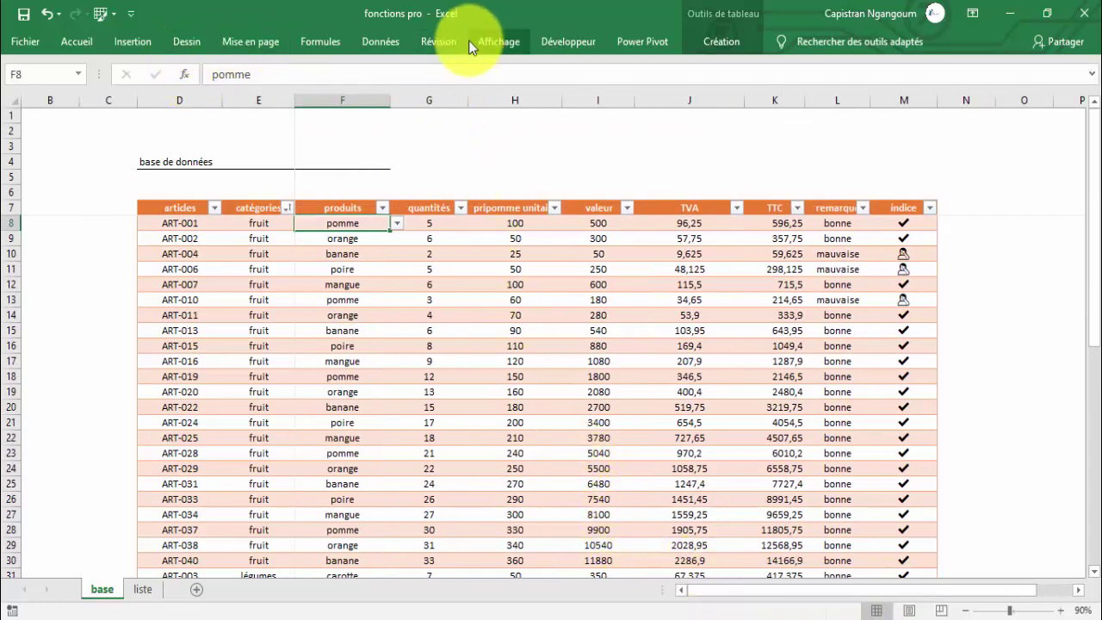
Step: Release the panes frozen at cell F8 and check that the whole sheet moves freely
{"action": "left_click", "coordinate": [492, 39]}
{"action": "left_click", "coordinate": [623, 93]}
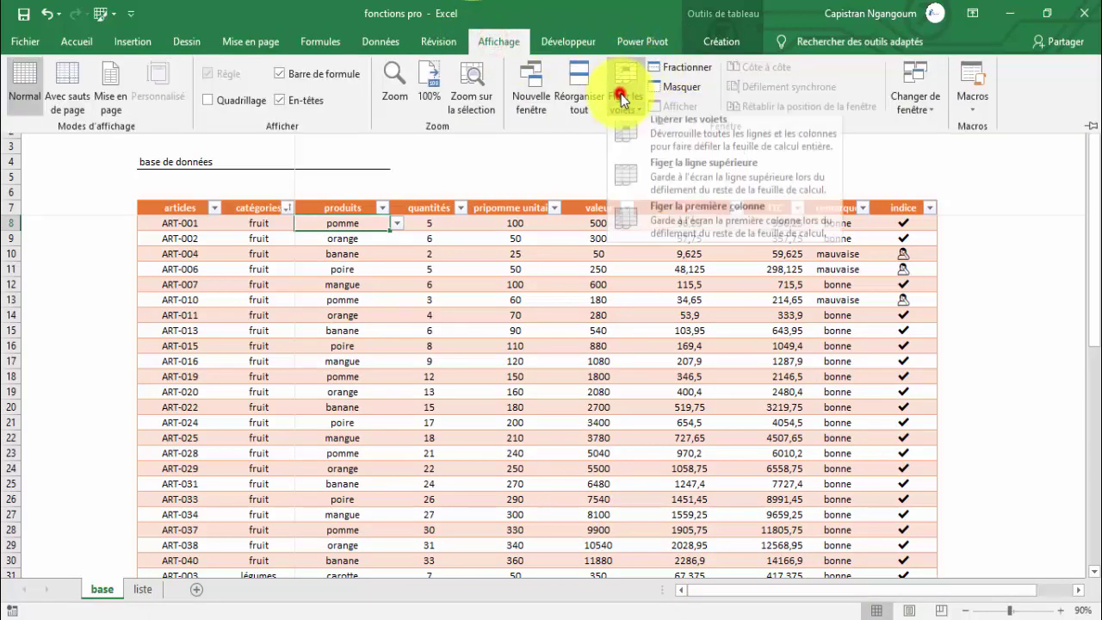
{"action": "left_click", "coordinate": [673, 131]}
{"action": "left_click_drag", "start_coordinate": [341, 361], "coordinate": [429, 361]}
{"action": "scroll", "coordinate": [387, 361], "scroll_direction": "down", "scroll_amount": 2}
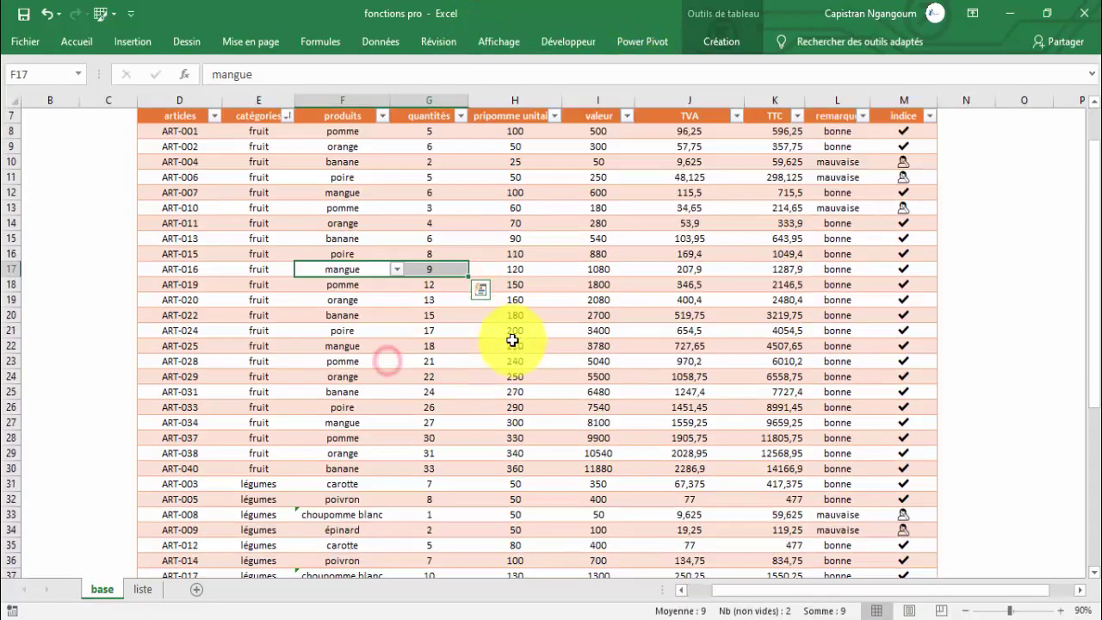
{"action": "scroll", "coordinate": [517, 327], "scroll_direction": "up", "scroll_amount": 2}
Step: Widen the table's remarque column to fit its header, and slightly widen the pripomme unitaire column
{"action": "left_click_drag", "start_coordinate": [871, 100], "coordinate": [884, 100]}
{"action": "left_click_drag", "start_coordinate": [420, 223], "coordinate": [680, 391]}
{"action": "left_click", "coordinate": [340, 273]}
{"action": "left_click", "coordinate": [251, 273]}
{"action": "left_click", "coordinate": [533, 298]}
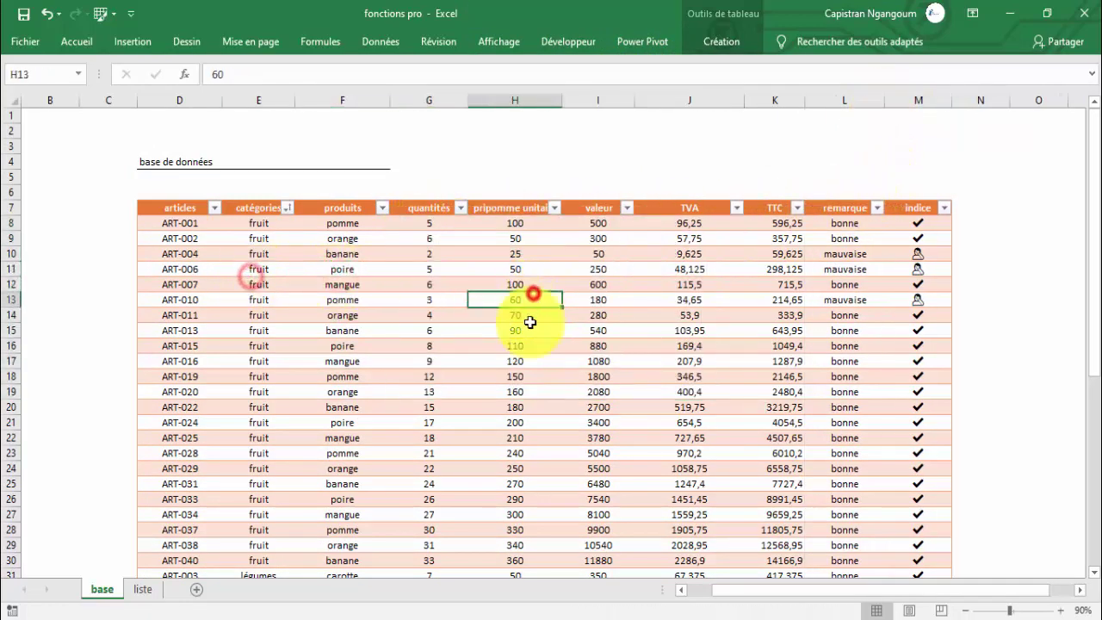
{"action": "left_click", "coordinate": [369, 257]}
{"action": "left_click", "coordinate": [504, 253]}
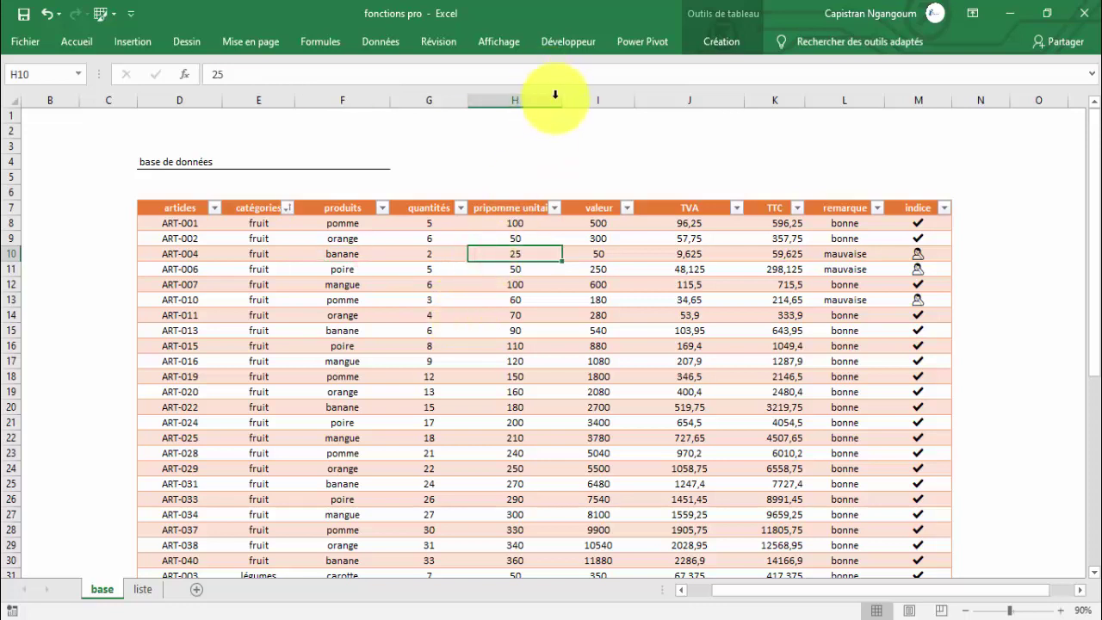
{"action": "left_click_drag", "start_coordinate": [563, 99], "coordinate": [582, 99]}
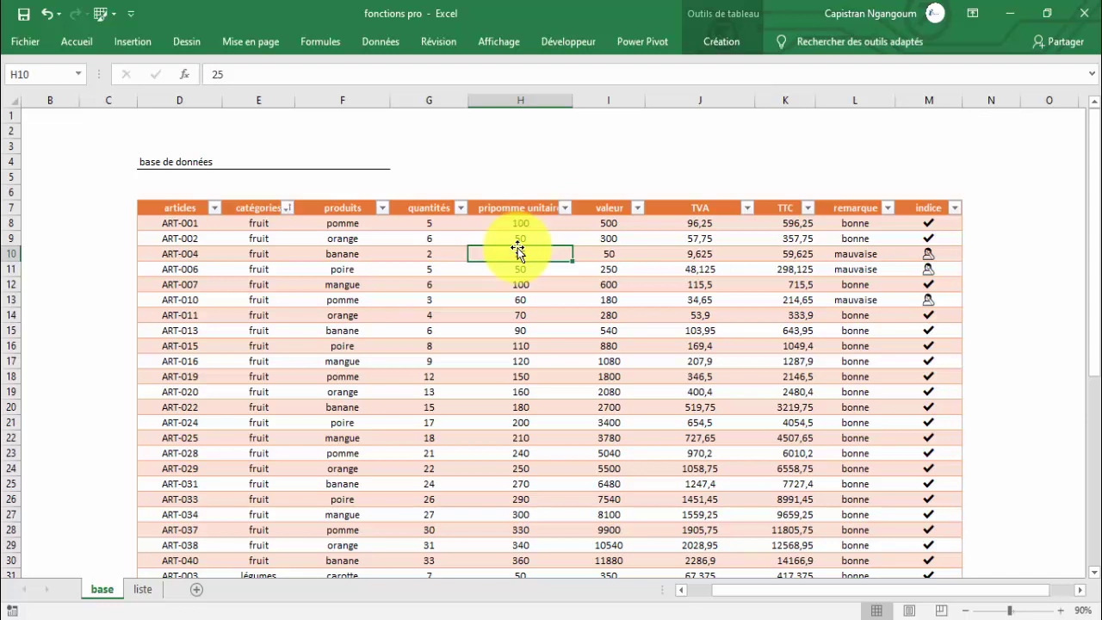
Step: Examine the table's indice, TTC and TVA formulas and its records down to the last légumes rows
{"action": "left_click", "coordinate": [930, 222]}
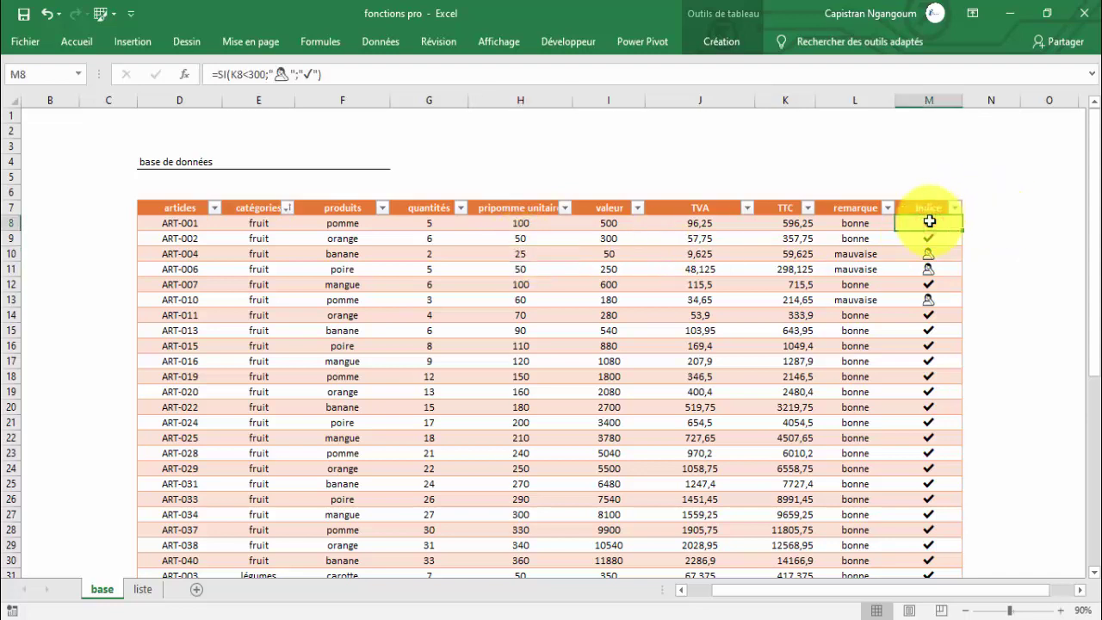
{"action": "left_click_drag", "start_coordinate": [791, 224], "coordinate": [793, 483]}
{"action": "left_click", "coordinate": [792, 361]}
{"action": "scroll", "coordinate": [305, 248], "scroll_direction": "down", "scroll_amount": 10}
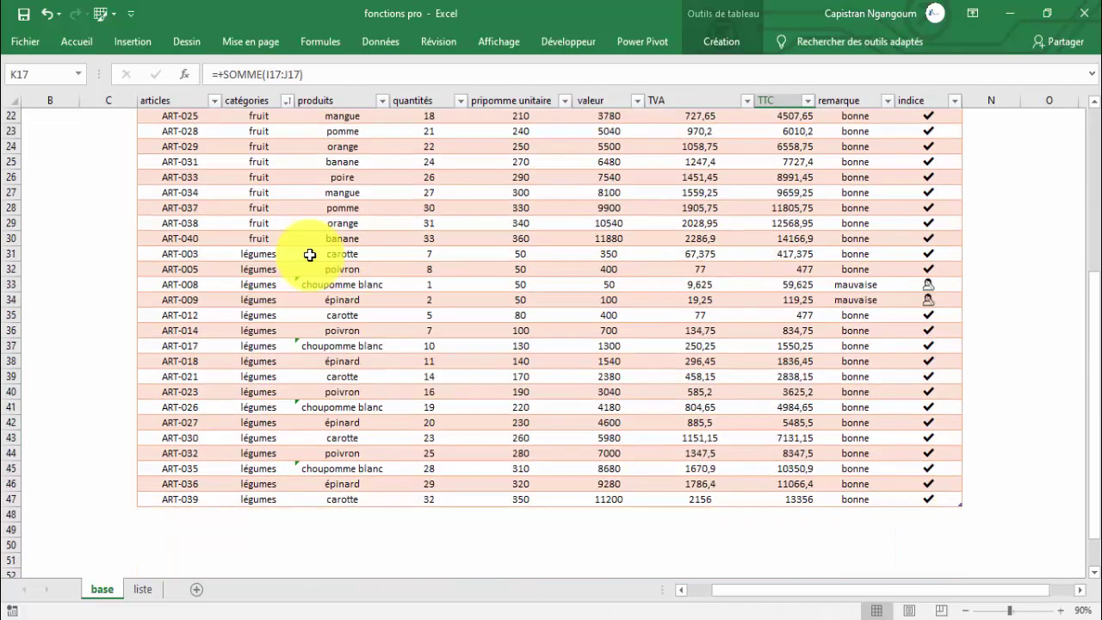
{"action": "left_click", "coordinate": [369, 269]}
{"action": "scroll", "coordinate": [738, 288], "scroll_direction": "down", "scroll_amount": 1}
{"action": "left_click", "coordinate": [738, 286]}
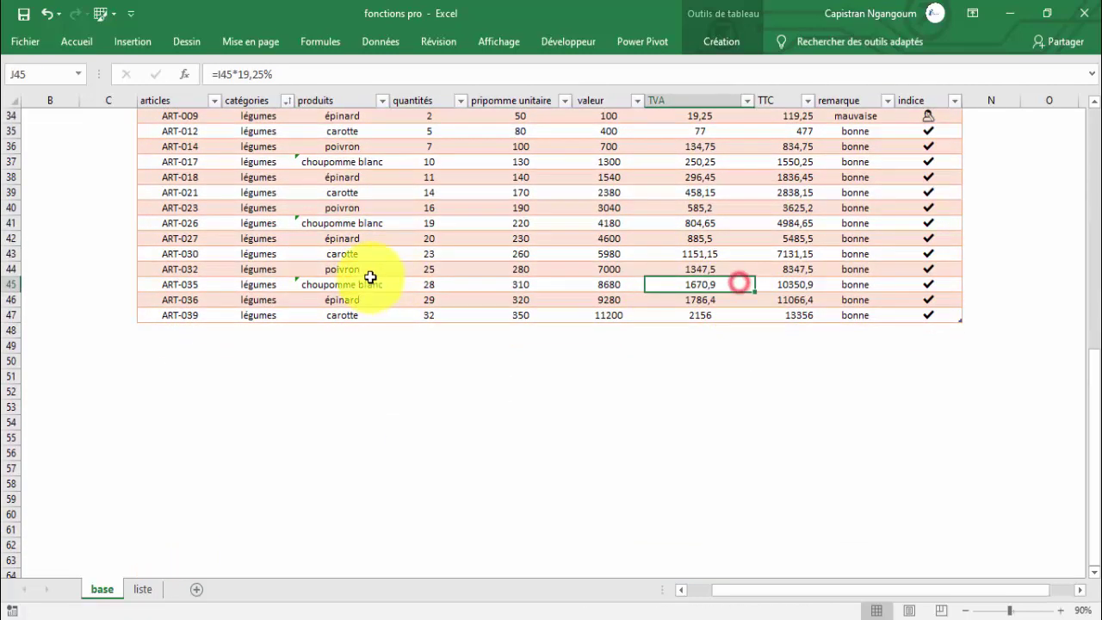
{"action": "left_click", "coordinate": [353, 267]}
{"action": "scroll", "coordinate": [333, 214], "scroll_direction": "up", "scroll_amount": 9}
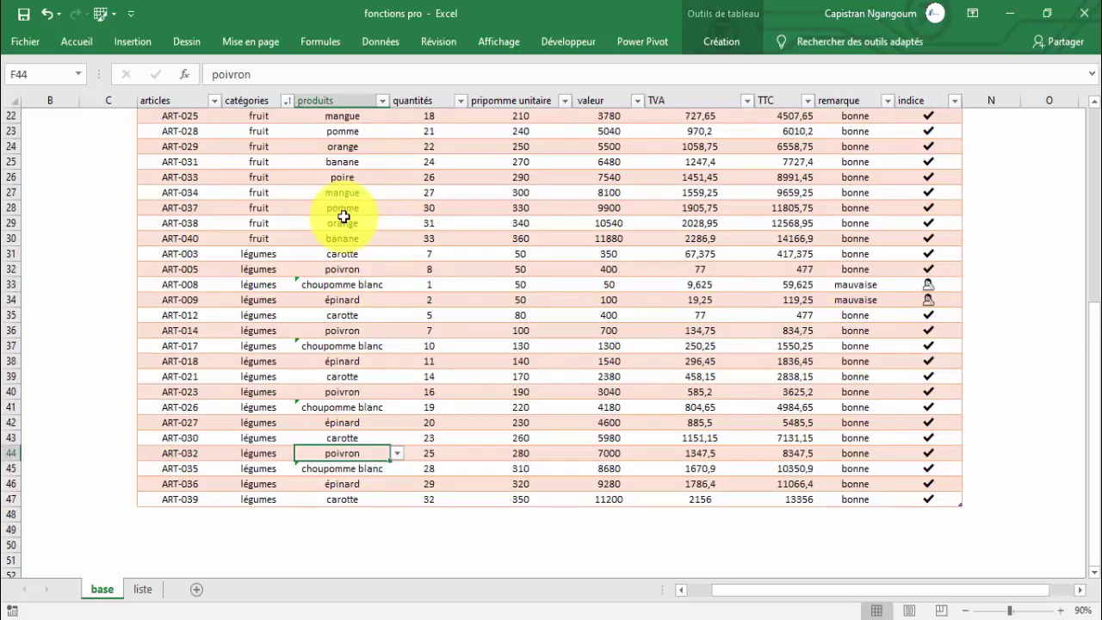
Step: Examine the product choices offered for cell F14 and the filter options of the catégories column
{"action": "left_click", "coordinate": [250, 222]}
{"action": "left_click", "coordinate": [337, 222]}
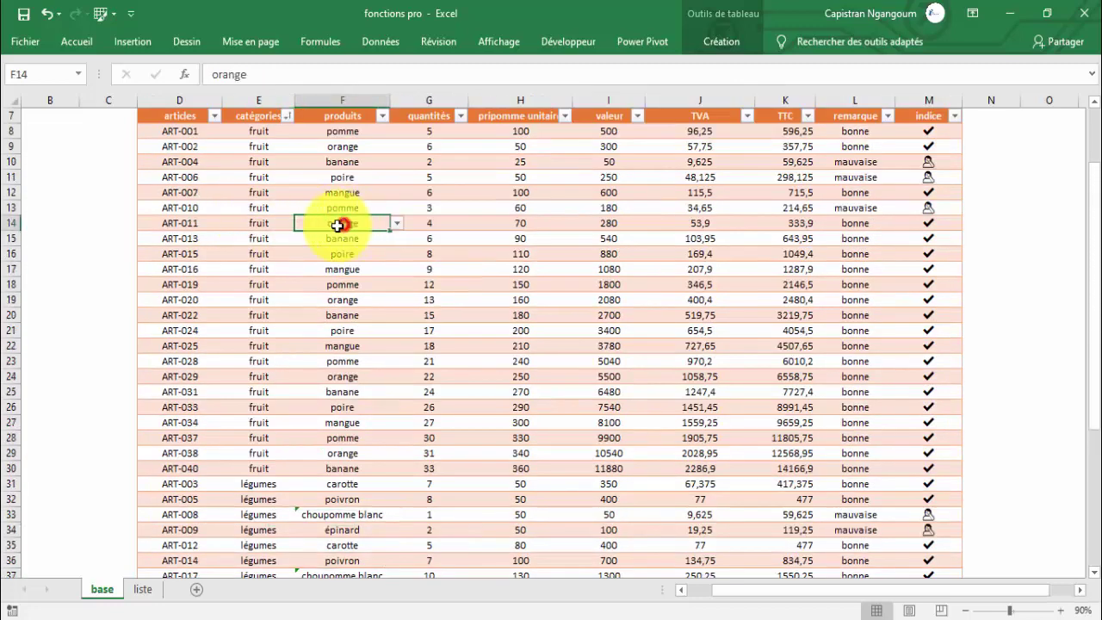
{"action": "left_click", "coordinate": [258, 222]}
{"action": "left_click", "coordinate": [366, 224]}
{"action": "left_click", "coordinate": [398, 226]}
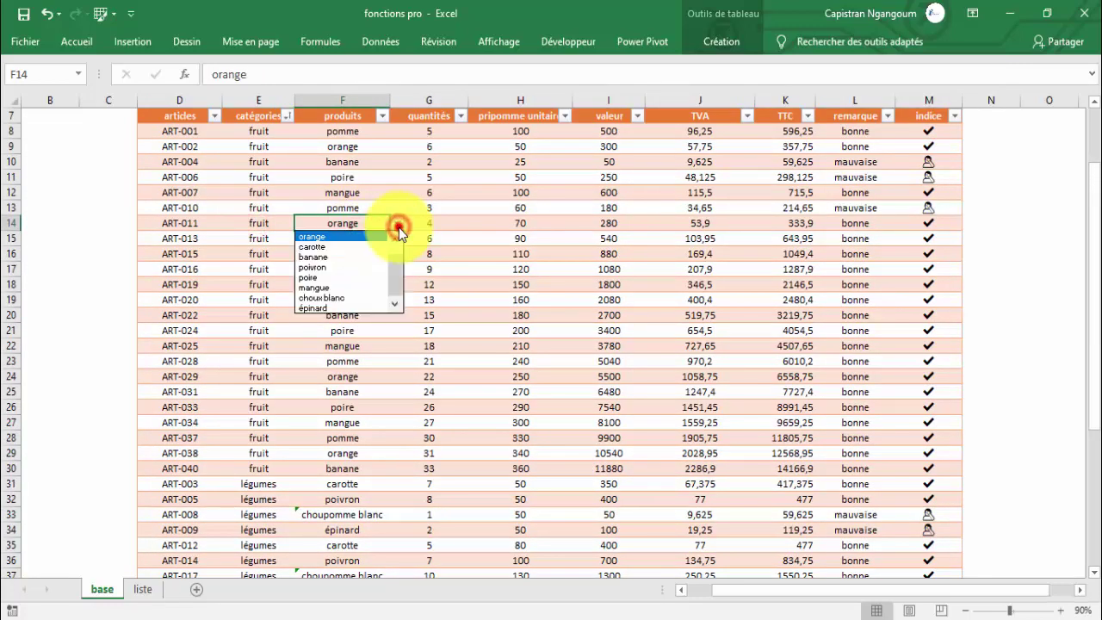
{"action": "left_click", "coordinate": [397, 223]}
{"action": "scroll", "coordinate": [443, 241], "scroll_direction": "down", "scroll_amount": 4}
{"action": "scroll", "coordinate": [477, 228], "scroll_direction": "up", "scroll_amount": 4}
{"action": "scroll", "coordinate": [477, 228], "scroll_direction": "up", "scroll_amount": 2}
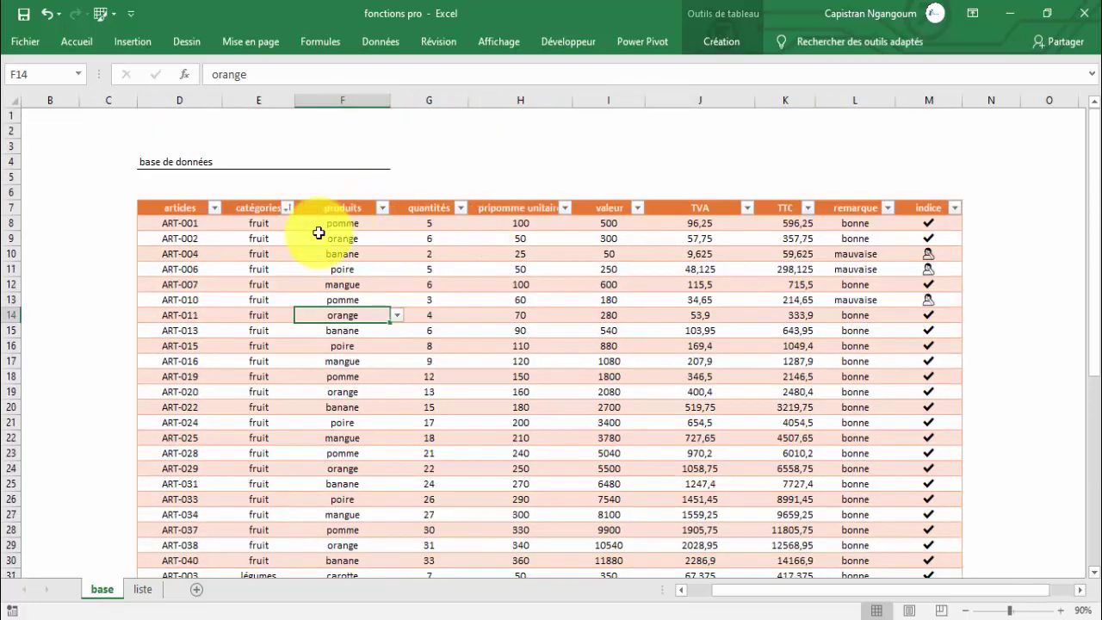
{"action": "left_click", "coordinate": [316, 237]}
{"action": "left_click", "coordinate": [286, 208]}
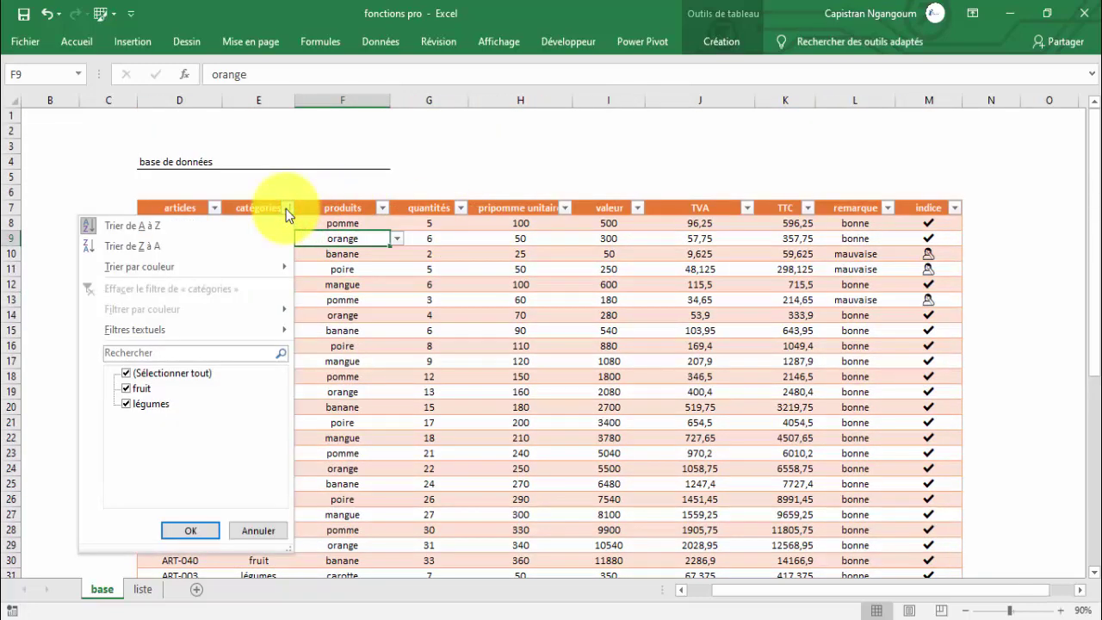
{"action": "left_click", "coordinate": [286, 208]}
{"action": "left_click_drag", "start_coordinate": [196, 223], "coordinate": [543, 450]}
Step: Widen the pripomme unitaire column further so its full header fits
{"action": "left_click", "coordinate": [608, 392]}
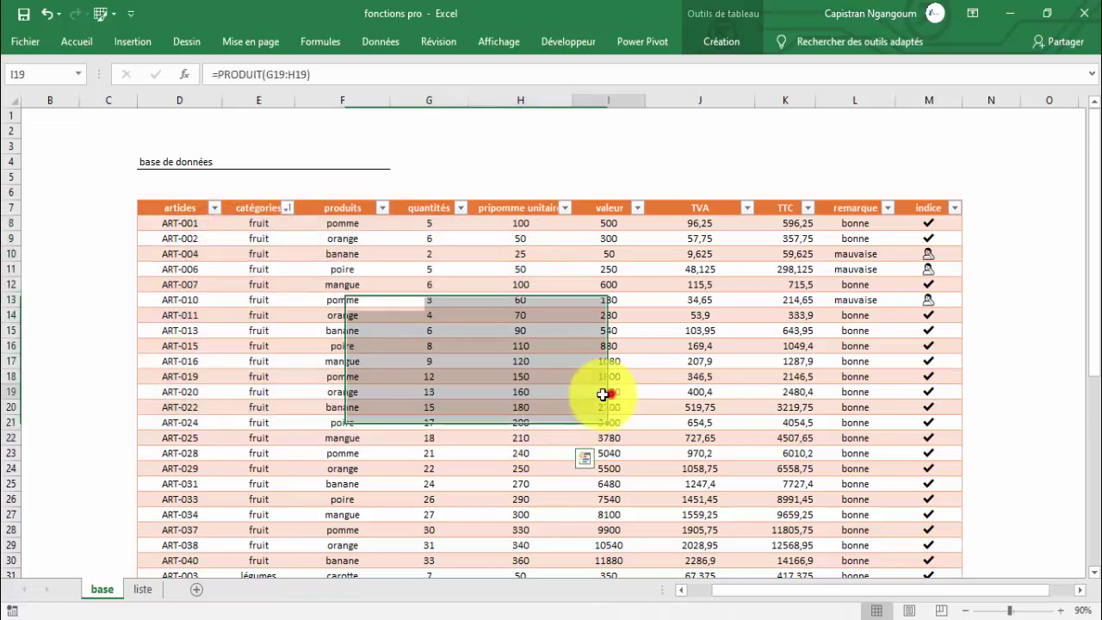
{"action": "left_click_drag", "start_coordinate": [572, 100], "coordinate": [590, 99]}
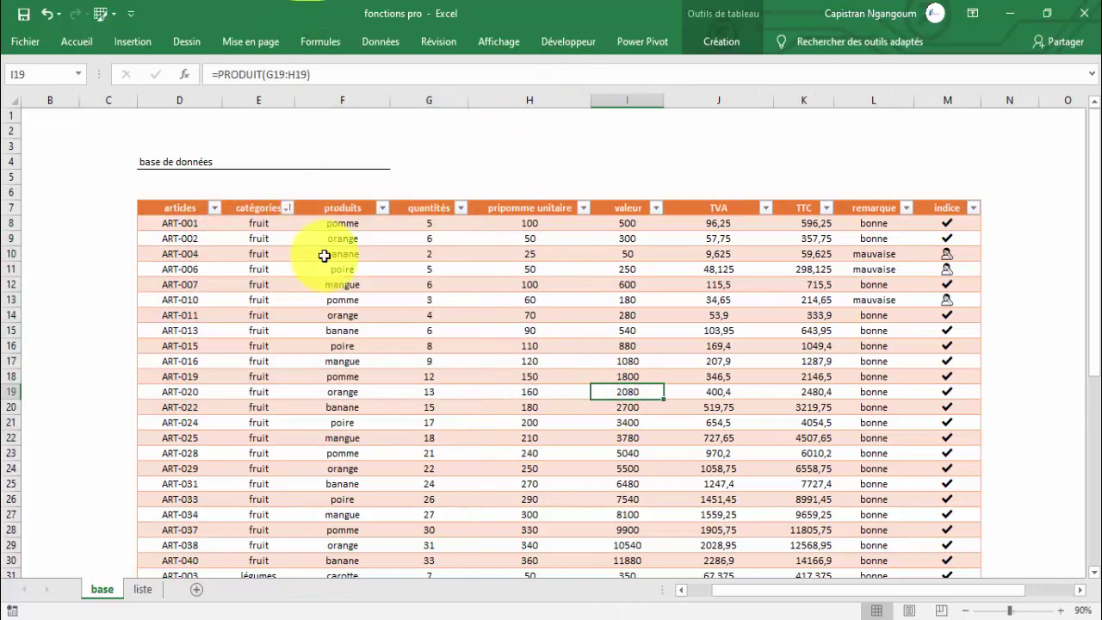
{"action": "left_click", "coordinate": [324, 255]}
{"action": "left_click", "coordinate": [640, 315]}
{"action": "left_click_drag", "start_coordinate": [208, 112], "coordinate": [849, 167]}
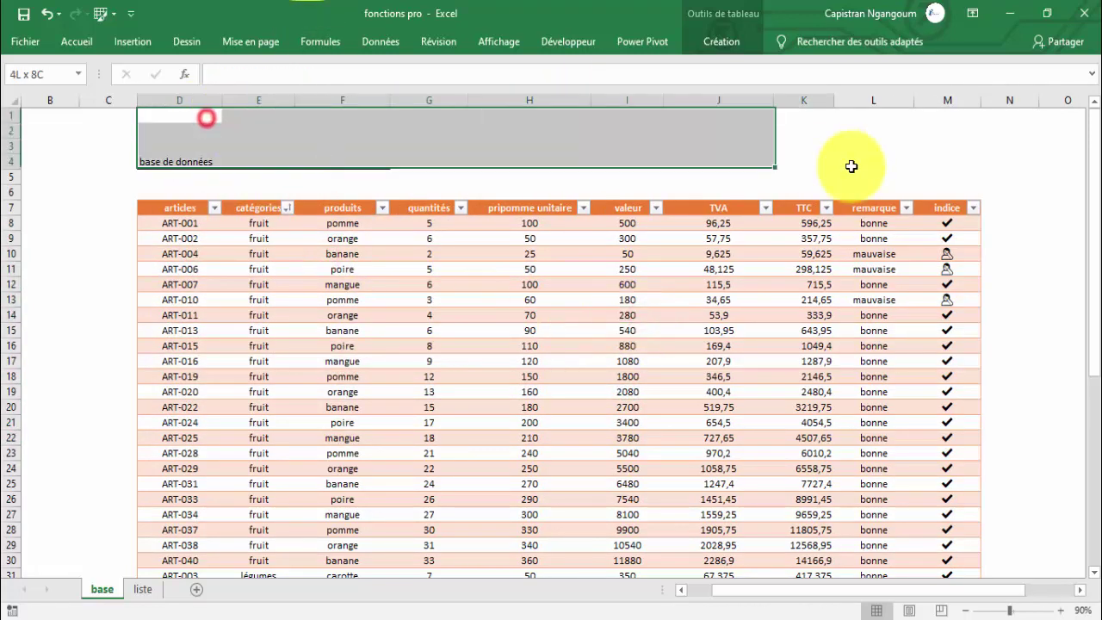
Step: Examine the formulas and values in the table's TTC column
{"action": "left_click", "coordinate": [650, 298]}
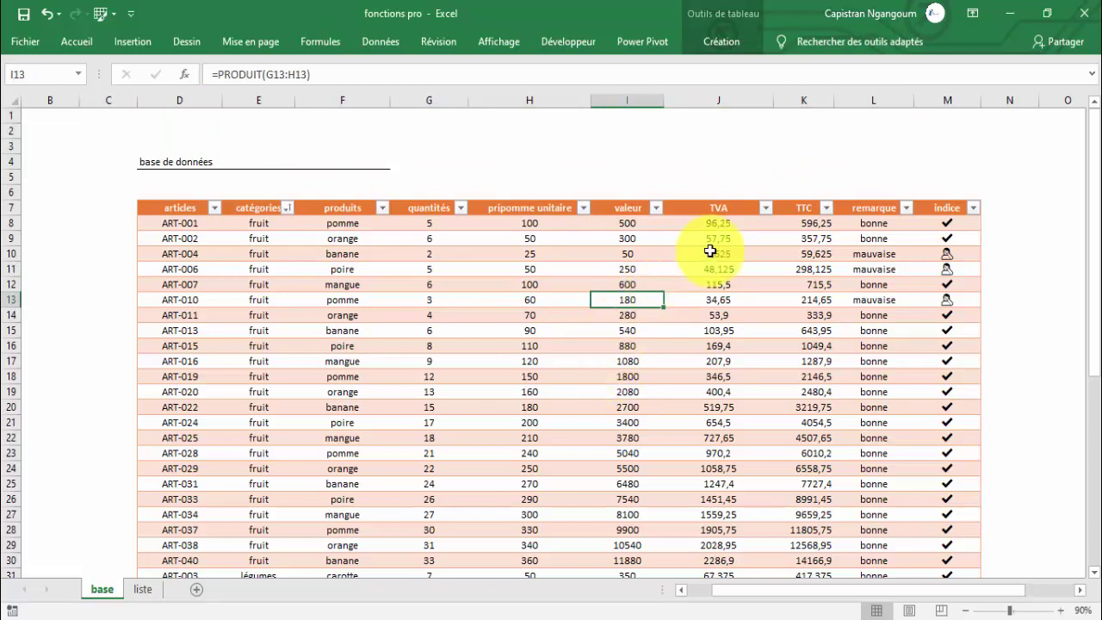
{"action": "left_click", "coordinate": [794, 226]}
{"action": "left_click_drag", "start_coordinate": [794, 226], "coordinate": [795, 482]}
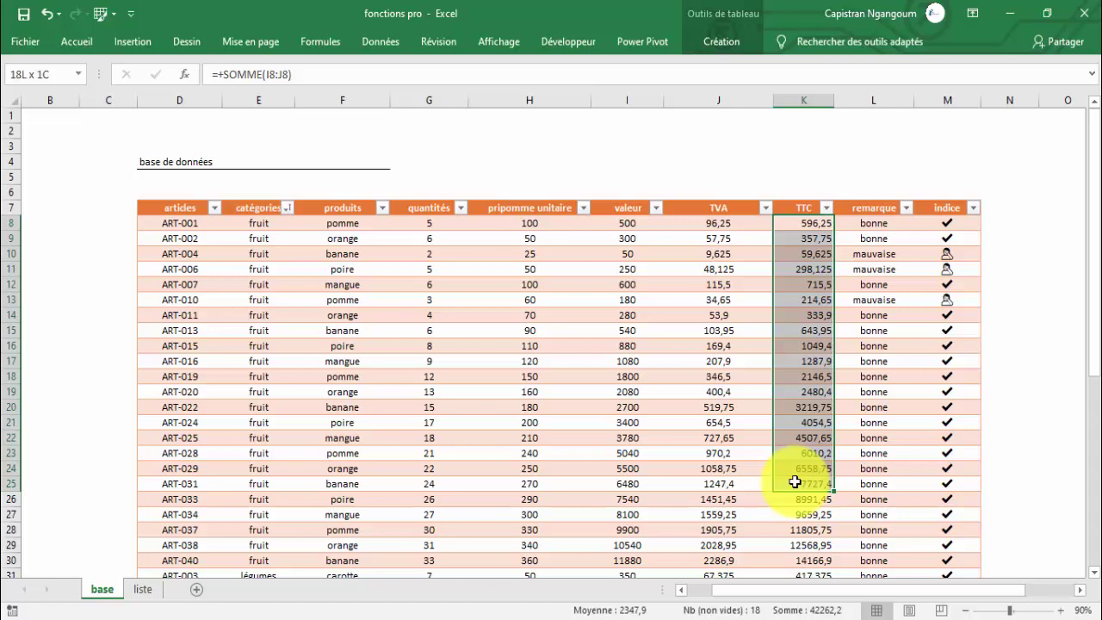
{"action": "left_click_drag", "start_coordinate": [806, 223], "coordinate": [802, 514]}
{"action": "left_click_drag", "start_coordinate": [817, 224], "coordinate": [794, 470]}
{"action": "left_click", "coordinate": [806, 233]}
{"action": "left_click", "coordinate": [806, 317]}
{"action": "left_click", "coordinate": [808, 359]}
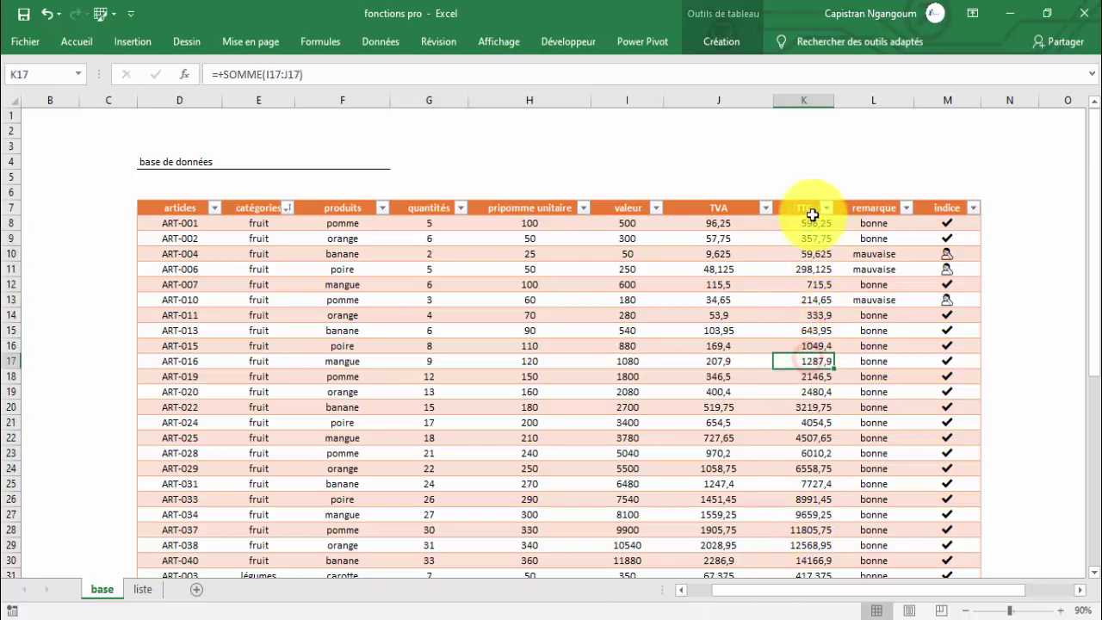
Step: Apply solid-fill red data bars as conditional formatting to all values in the table's TTC column
{"action": "left_click", "coordinate": [803, 198]}
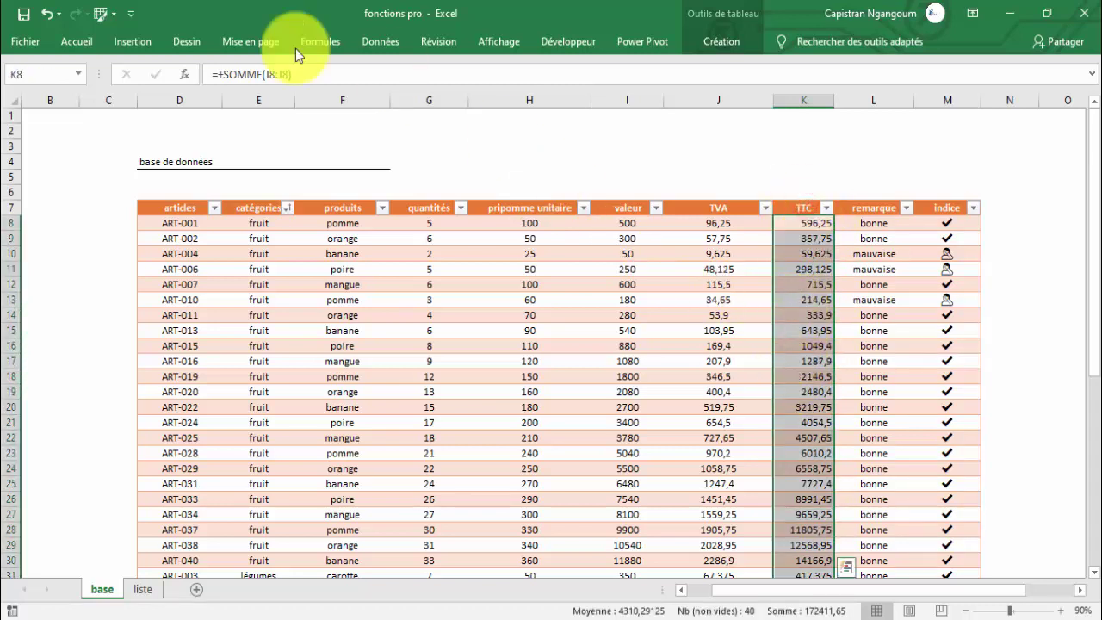
{"action": "left_click", "coordinate": [79, 43]}
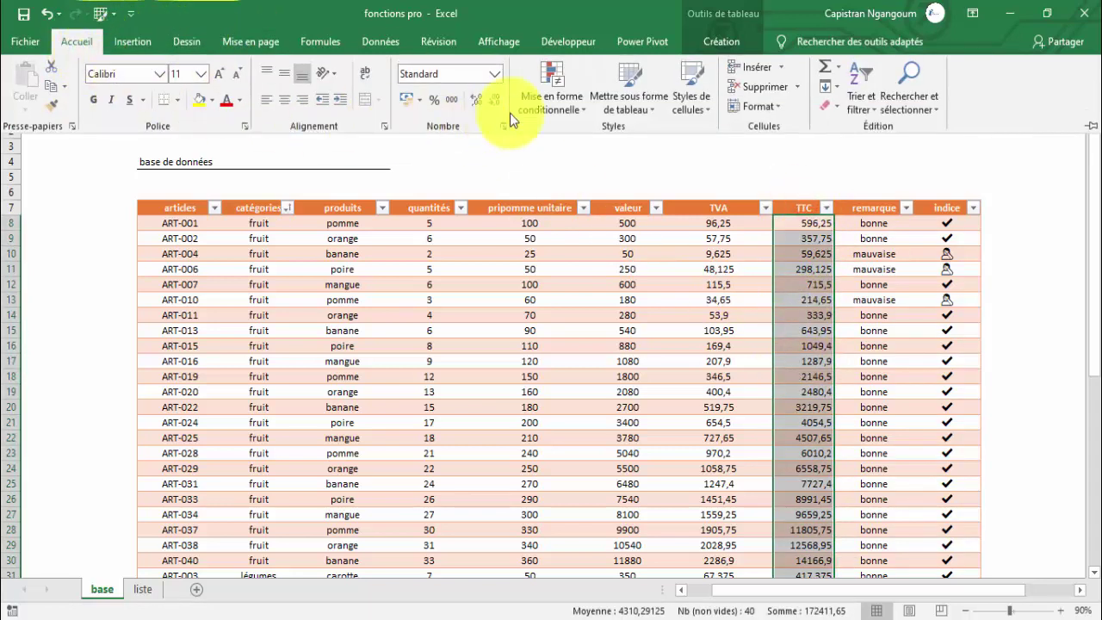
{"action": "left_click", "coordinate": [550, 105]}
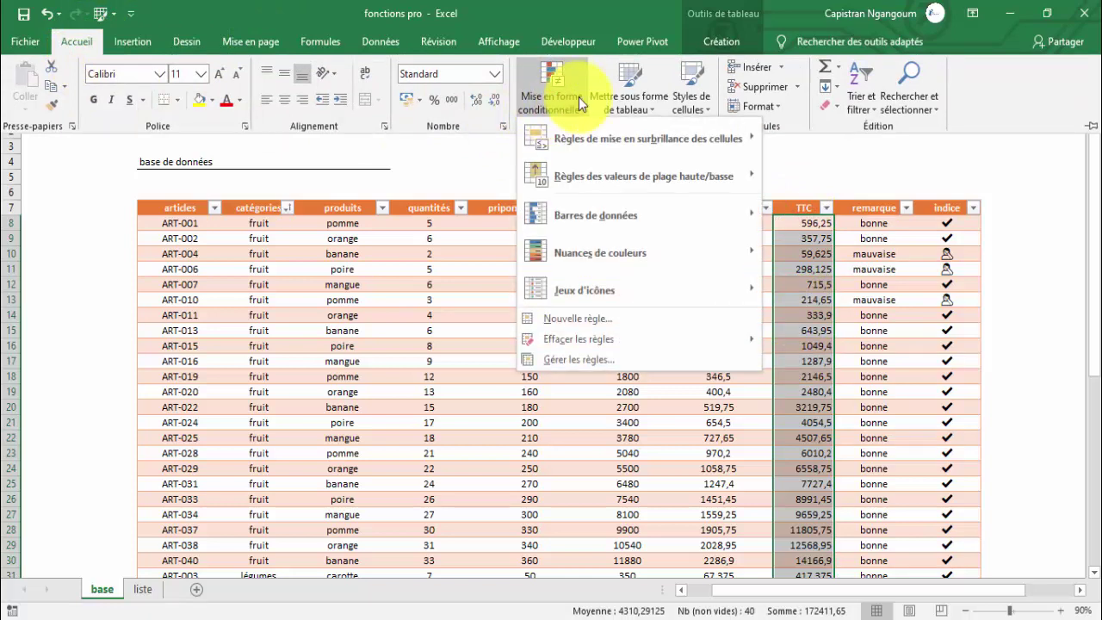
{"action": "mouse_move", "coordinate": [657, 214]}
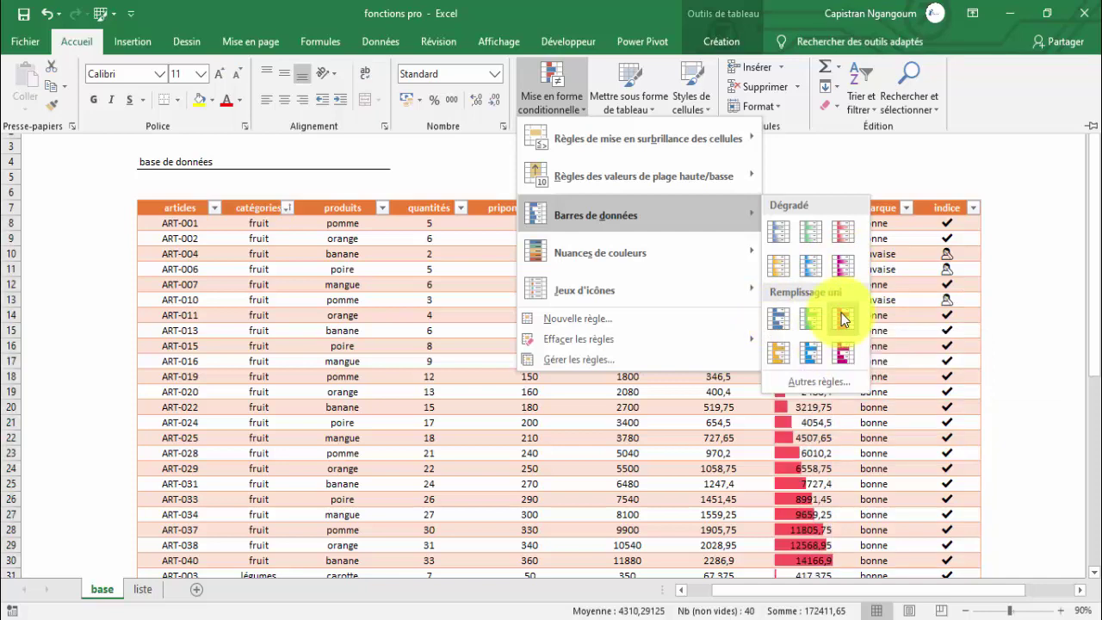
{"action": "left_click", "coordinate": [843, 319]}
{"action": "left_click", "coordinate": [793, 338]}
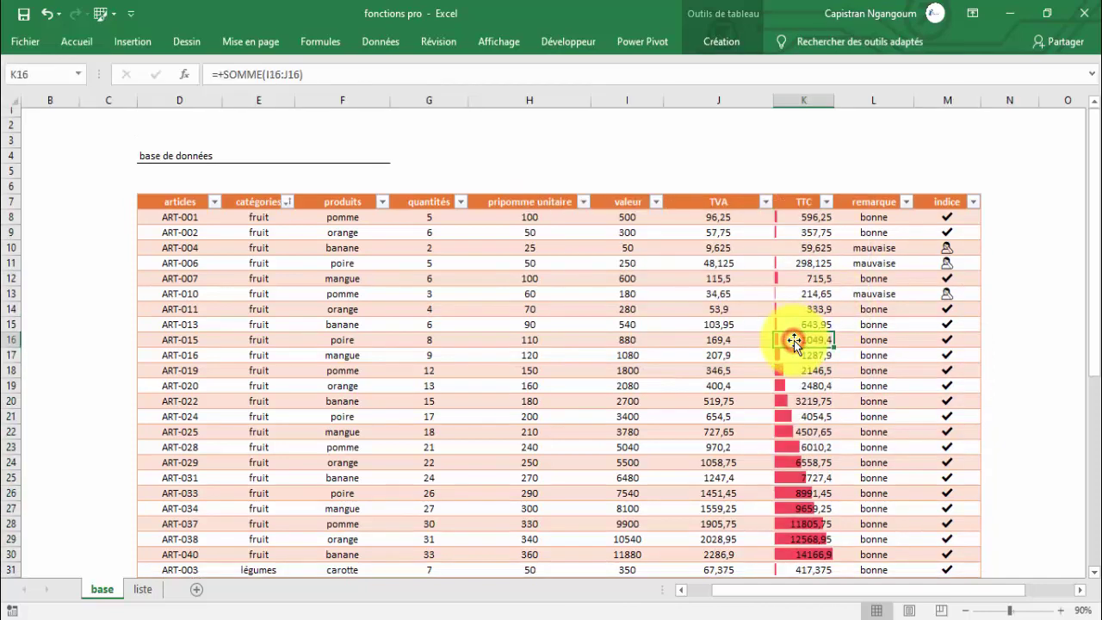
Step: Examine the red data bars along the TTC column, from the first fruit rows to the last légumes rows
{"action": "scroll", "coordinate": [802, 404], "scroll_direction": "down", "scroll_amount": 3}
{"action": "scroll", "coordinate": [803, 404], "scroll_direction": "down", "scroll_amount": 4}
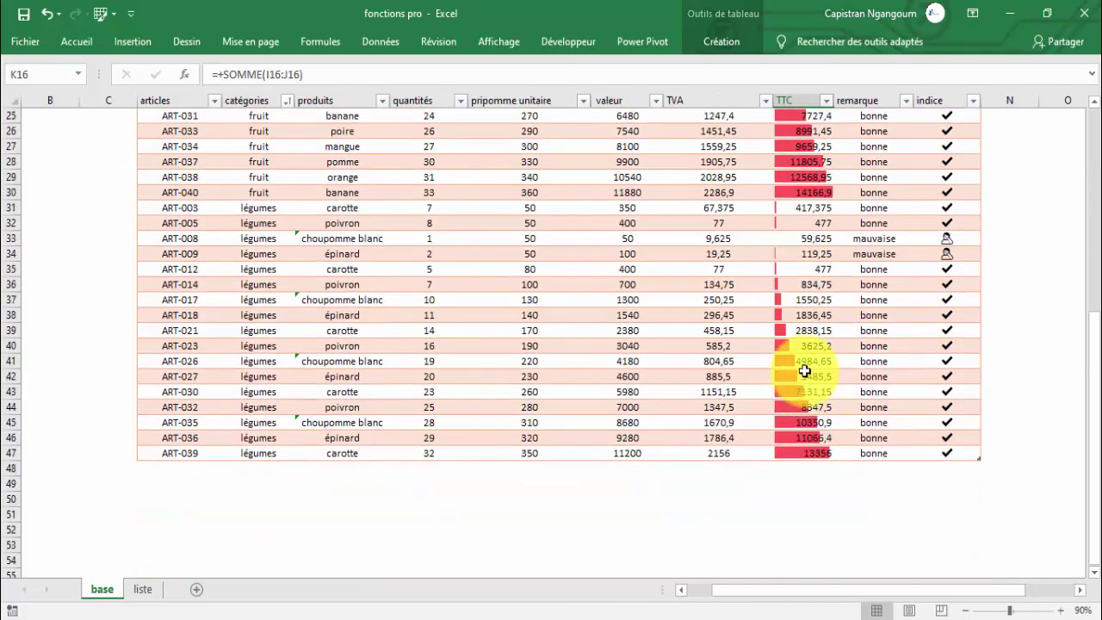
{"action": "left_click", "coordinate": [812, 438]}
{"action": "scroll", "coordinate": [819, 272], "scroll_direction": "up", "scroll_amount": 7}
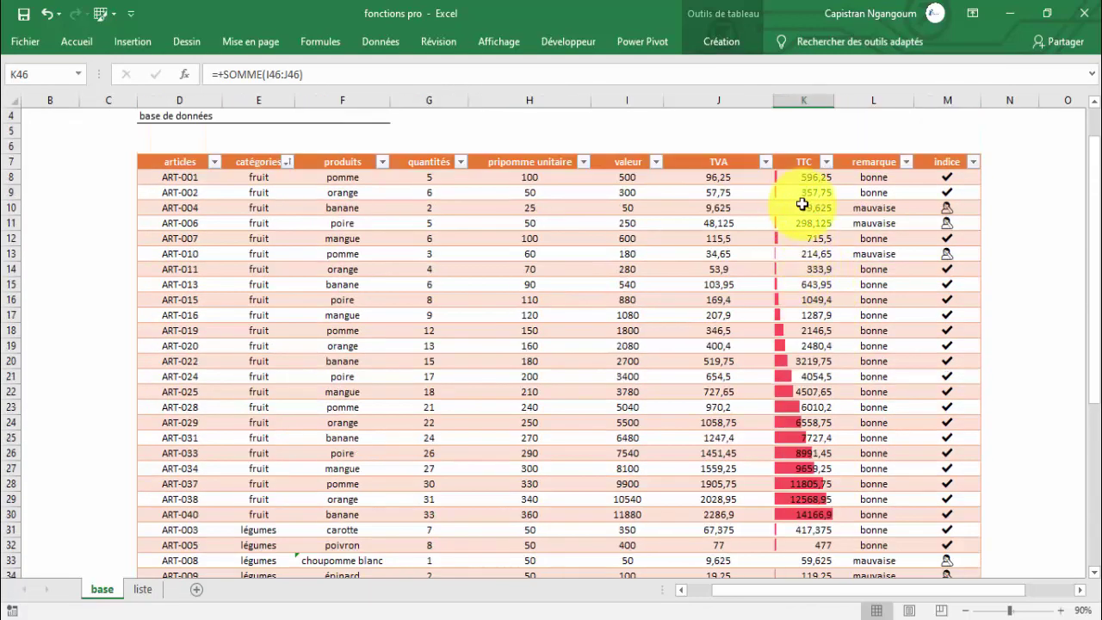
{"action": "left_click_drag", "start_coordinate": [802, 183], "coordinate": [799, 438]}
{"action": "scroll", "coordinate": [790, 293], "scroll_direction": "down", "scroll_amount": 4}
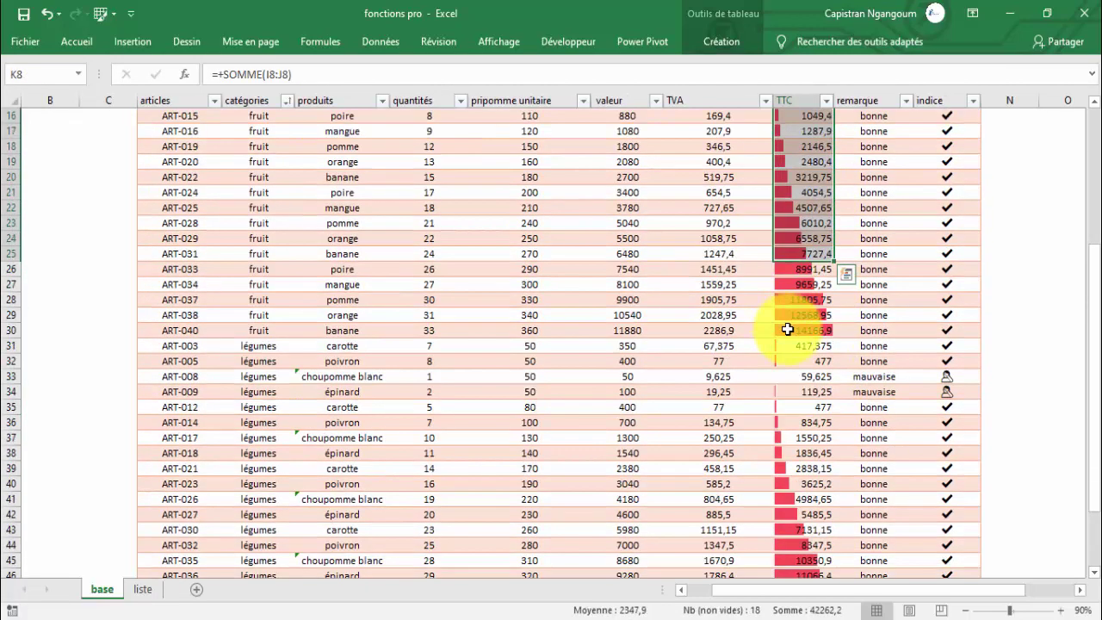
{"action": "left_click", "coordinate": [788, 330]}
{"action": "scroll", "coordinate": [792, 341], "scroll_direction": "down", "scroll_amount": 5}
{"action": "left_click", "coordinate": [800, 263]}
{"action": "scroll", "coordinate": [800, 284], "scroll_direction": "up", "scroll_amount": 10}
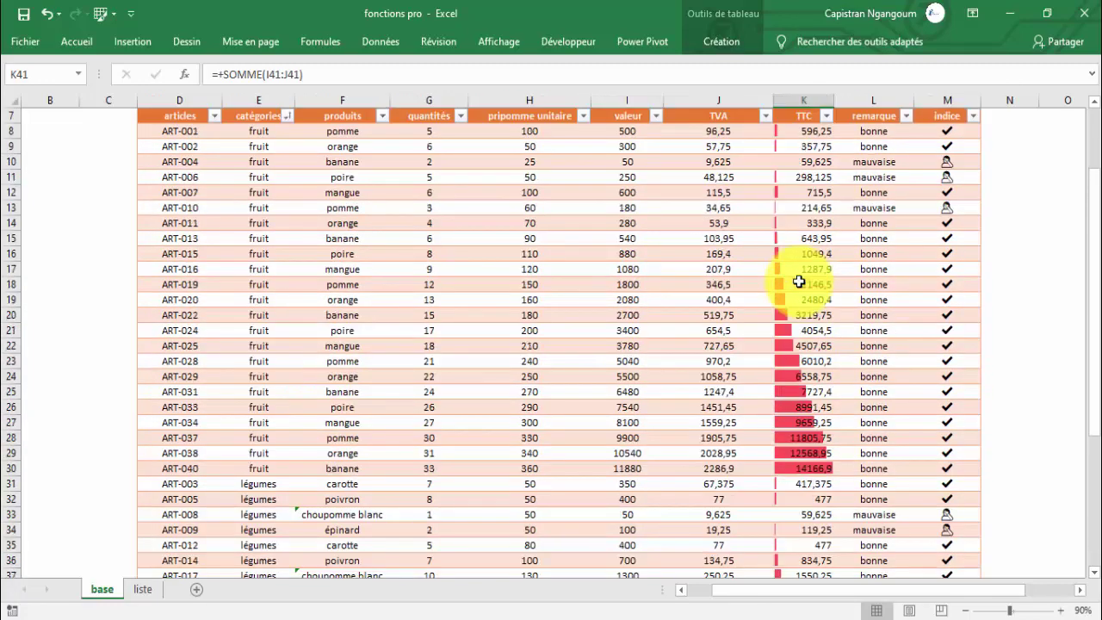
{"action": "left_click_drag", "start_coordinate": [799, 223], "coordinate": [800, 438]}
{"action": "scroll", "coordinate": [800, 316], "scroll_direction": "down", "scroll_amount": 8}
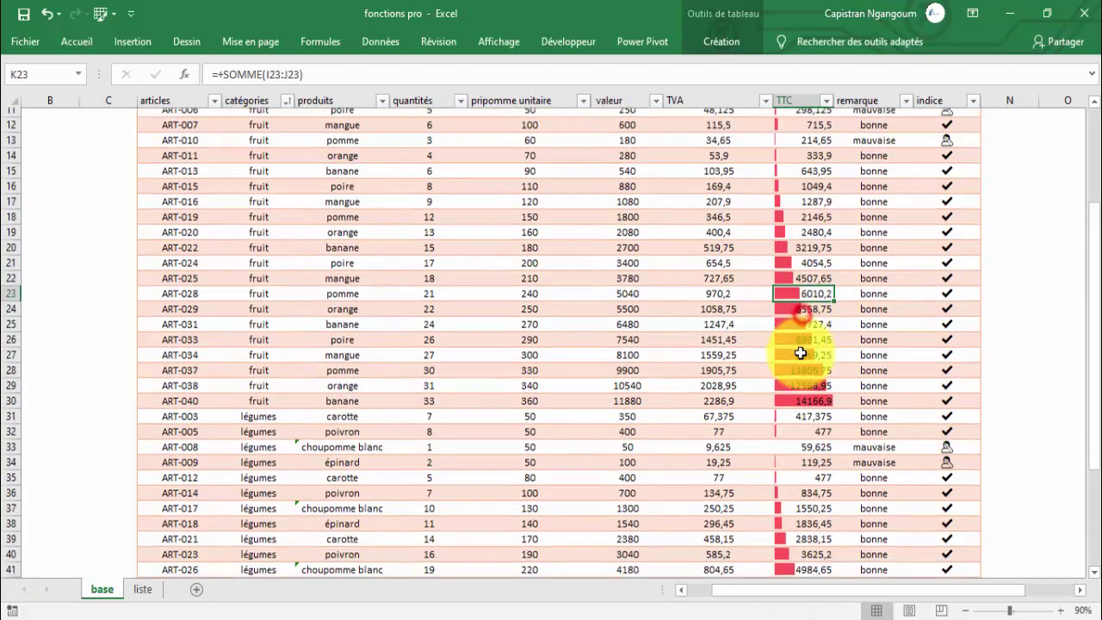
{"action": "left_click", "coordinate": [800, 339]}
{"action": "scroll", "coordinate": [792, 319], "scroll_direction": "up", "scroll_amount": 8}
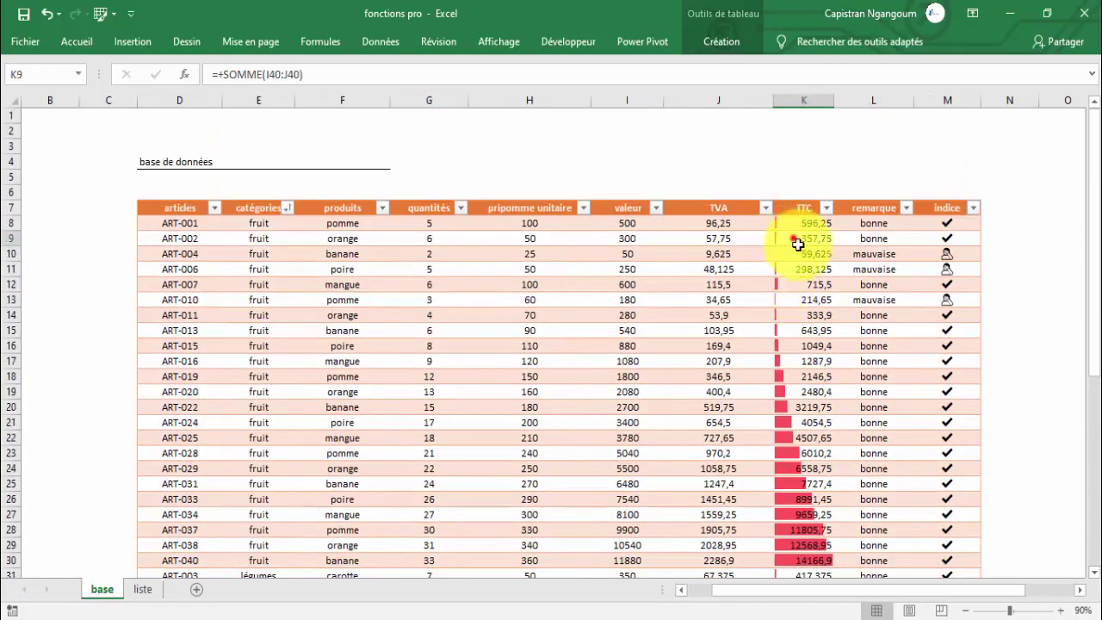
{"action": "left_click_drag", "start_coordinate": [798, 245], "coordinate": [750, 445]}
{"action": "left_click", "coordinate": [571, 330]}
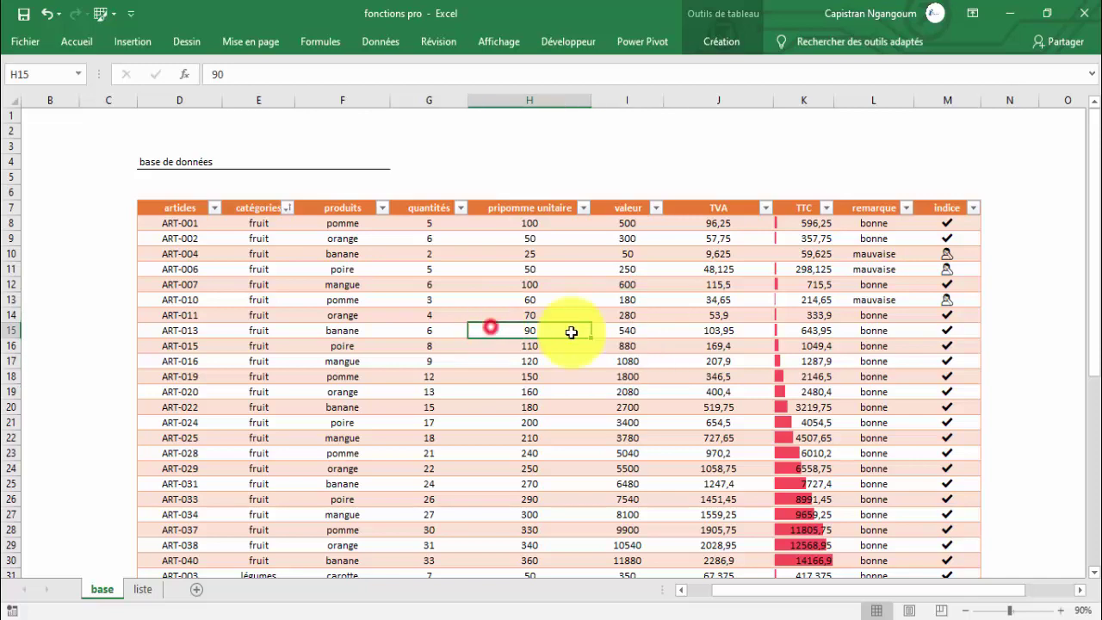
{"action": "left_click", "coordinate": [799, 315]}
{"action": "scroll", "coordinate": [795, 315], "scroll_direction": "down", "scroll_amount": 2}
{"action": "scroll", "coordinate": [783, 300], "scroll_direction": "up", "scroll_amount": 2}
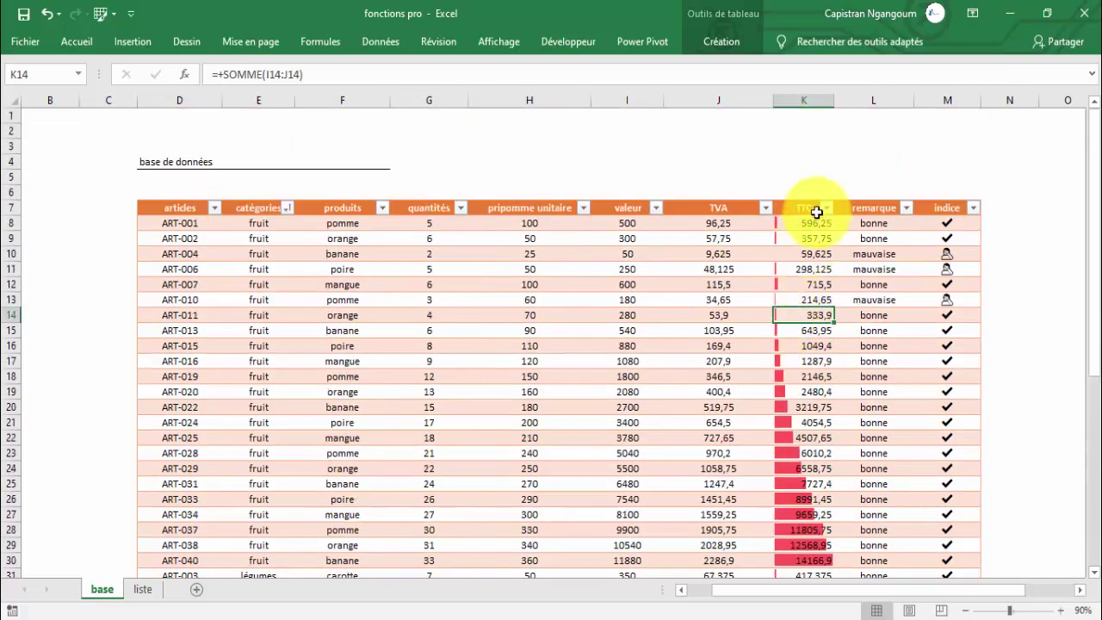
Step: Delete the Barre de données conditional formatting rule applied to the TTC values in K8:K47
{"action": "left_click_drag", "start_coordinate": [805, 223], "coordinate": [800, 512]}
{"action": "left_click", "coordinate": [78, 43]}
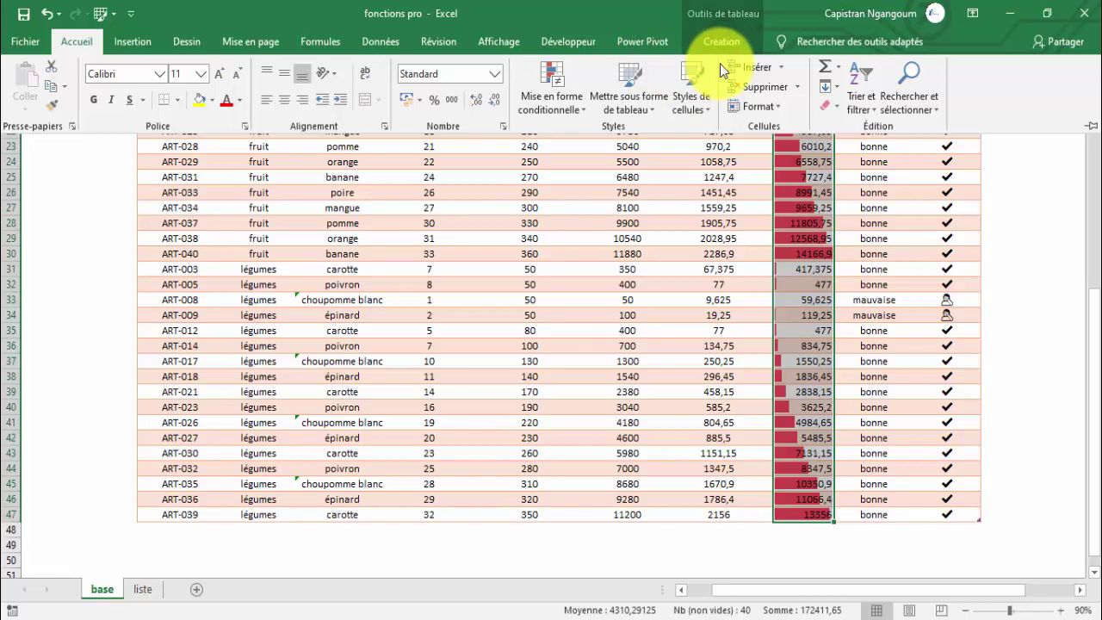
{"action": "left_click", "coordinate": [572, 109]}
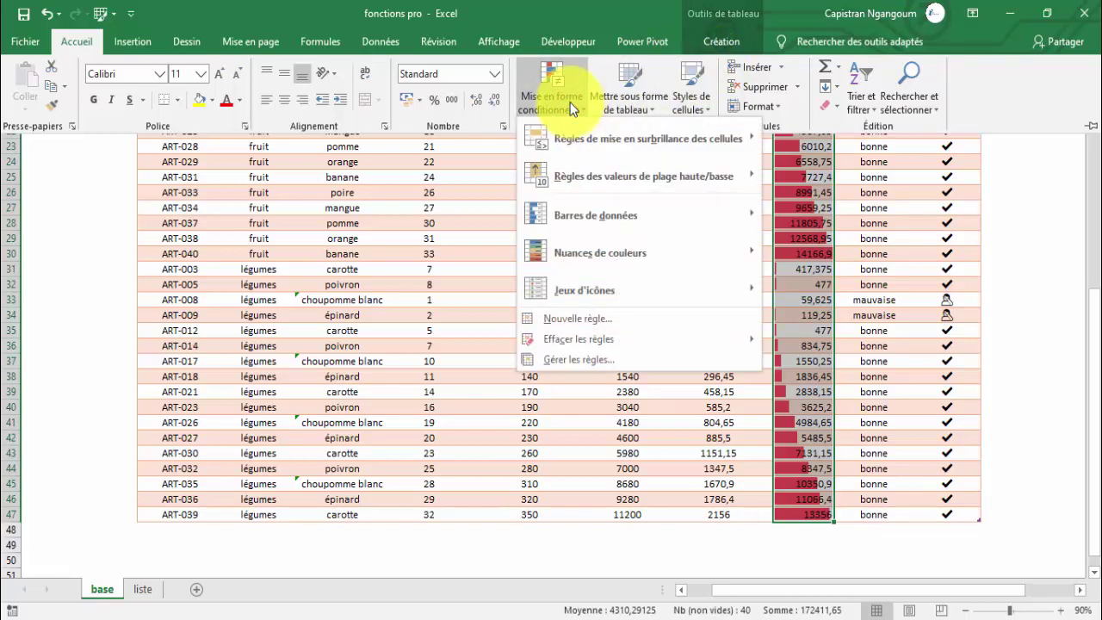
{"action": "left_click", "coordinate": [580, 361]}
{"action": "left_click", "coordinate": [434, 314]}
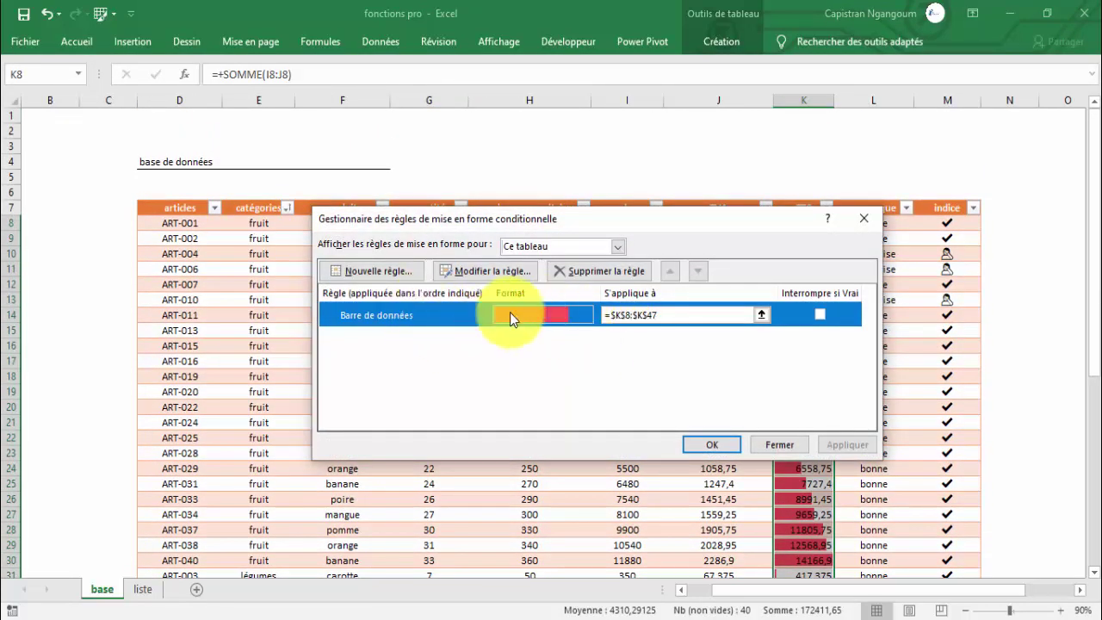
{"action": "left_click", "coordinate": [587, 271]}
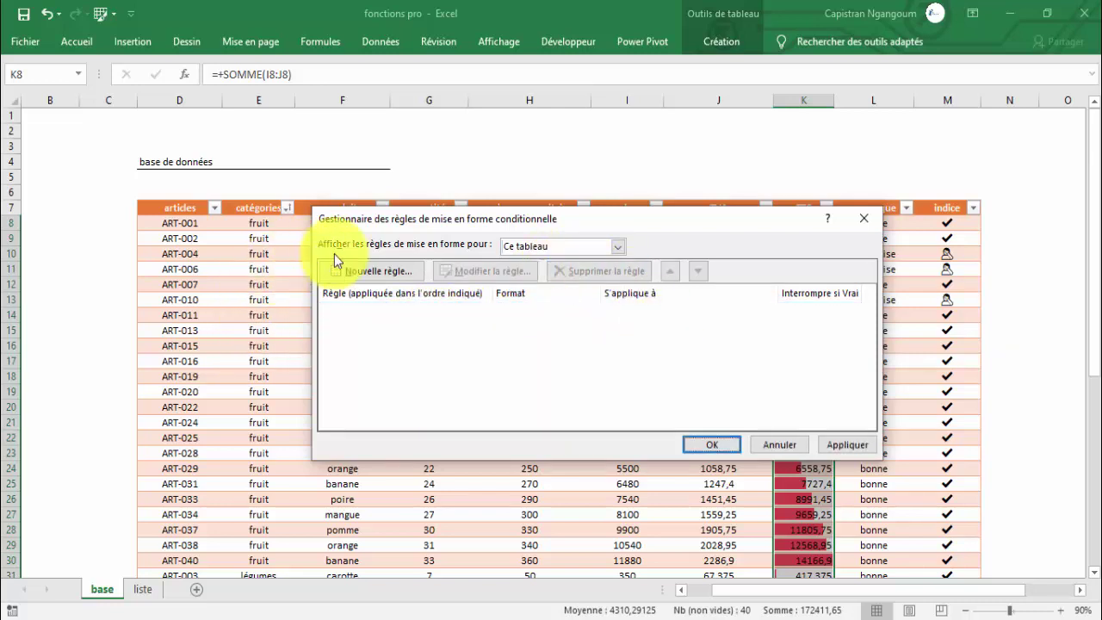
Step: Create a new conditional formatting rule for the TTC values using the Jeux d'icônes style
{"action": "left_click", "coordinate": [379, 272]}
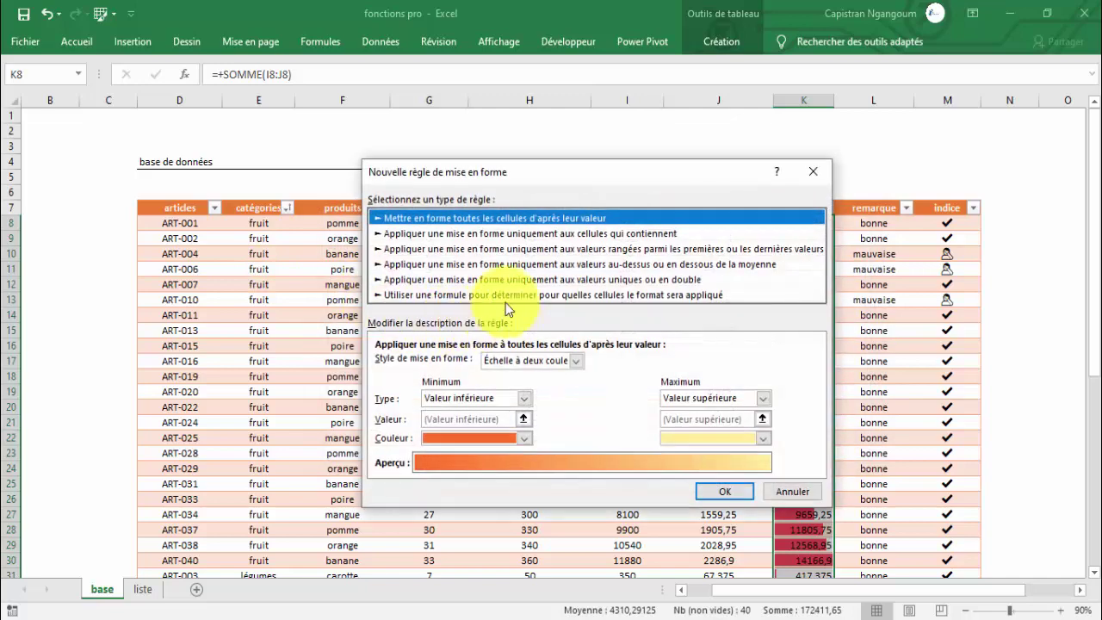
{"action": "left_click_drag", "start_coordinate": [553, 178], "coordinate": [532, 164]}
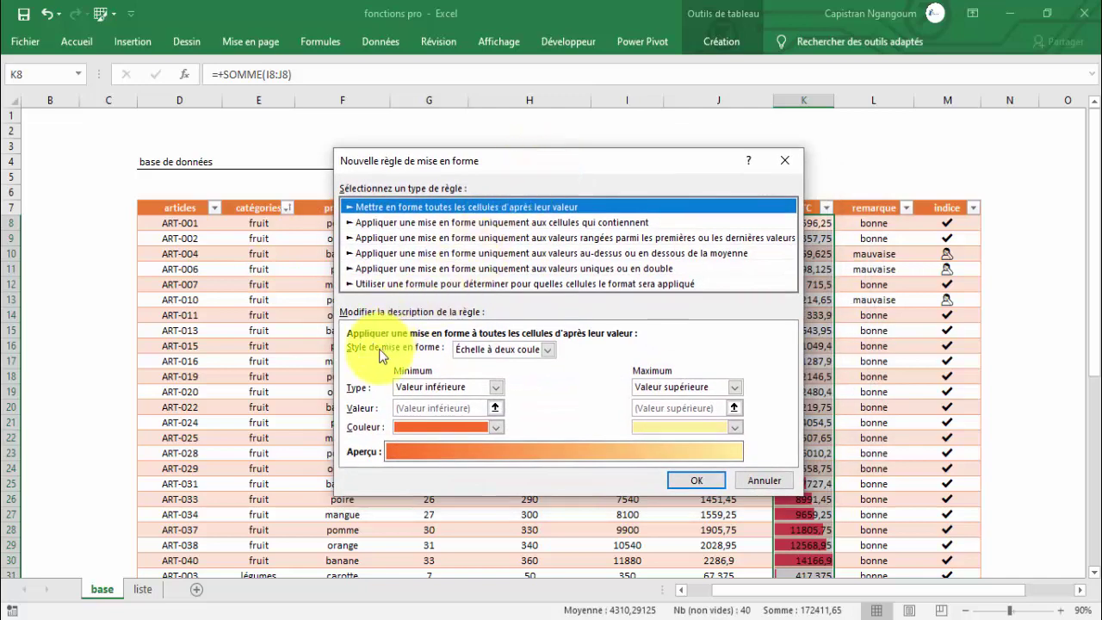
{"action": "left_click", "coordinate": [552, 351]}
{"action": "left_click", "coordinate": [501, 401]}
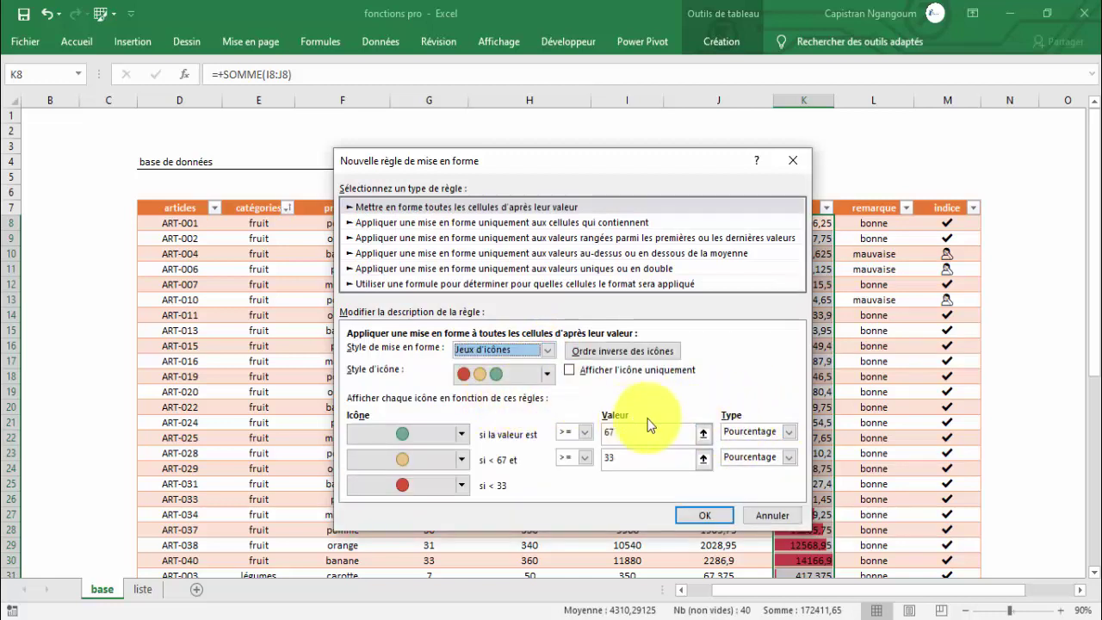
Step: Set both icon thresholds to type Nombre and make the first icon's condition greater than 300
{"action": "left_click", "coordinate": [790, 432]}
{"action": "left_click", "coordinate": [774, 448]}
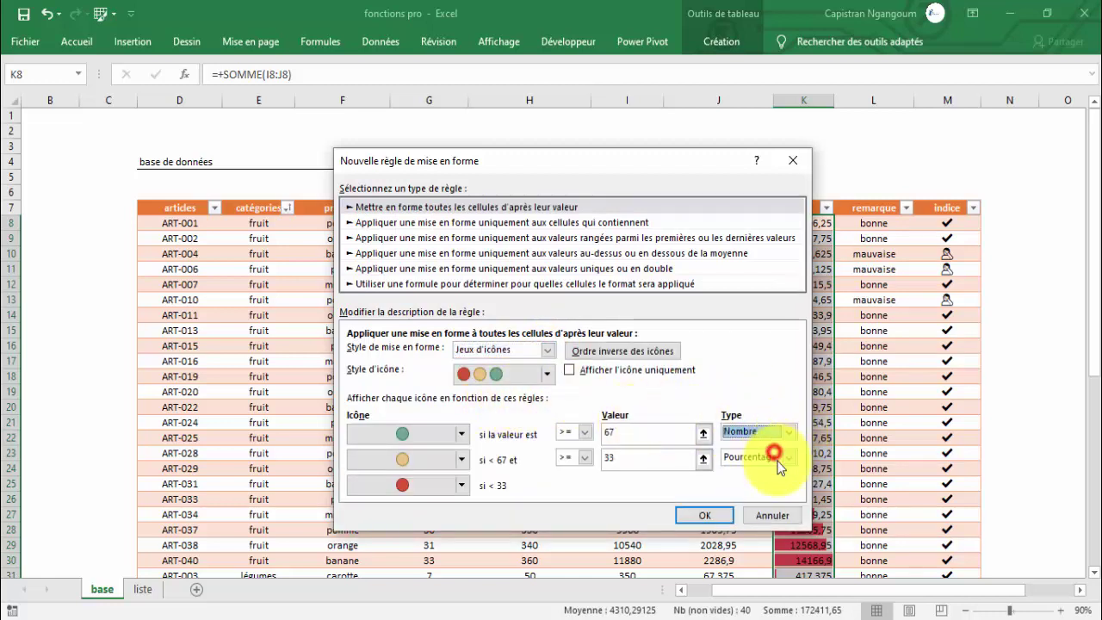
{"action": "left_click", "coordinate": [790, 459]}
{"action": "left_click", "coordinate": [758, 472]}
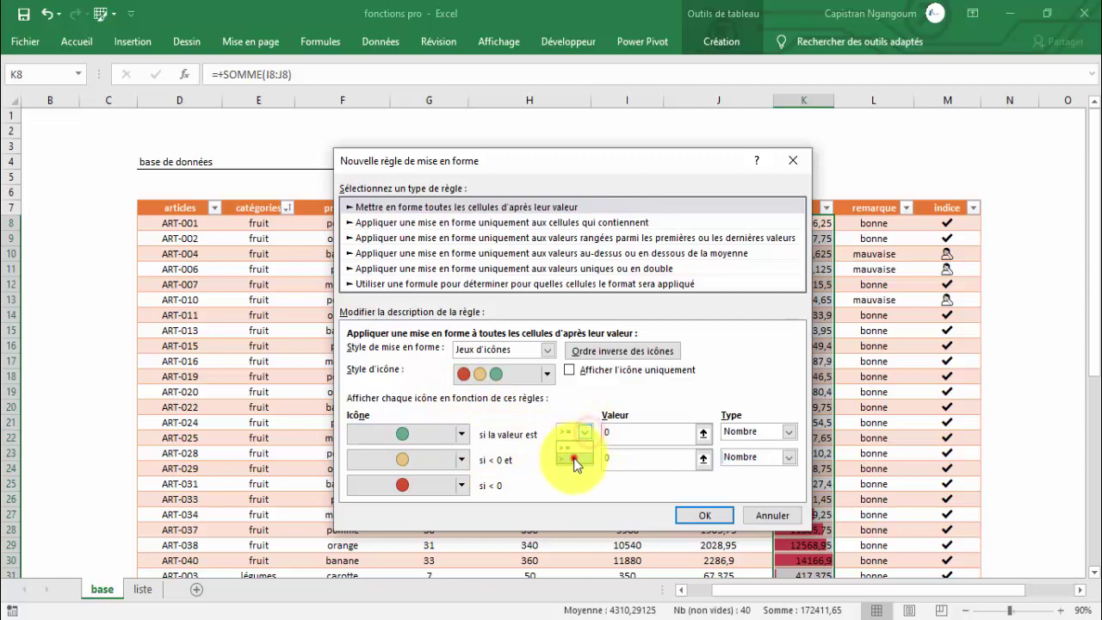
{"action": "left_click", "coordinate": [571, 459]}
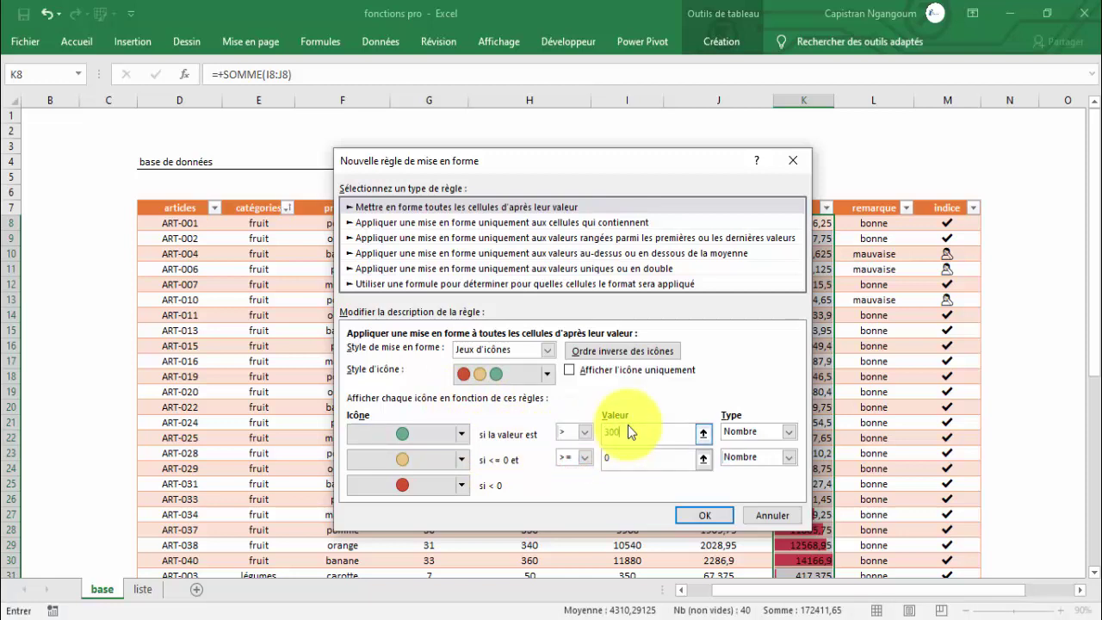
{"action": "left_click", "coordinate": [628, 426]}
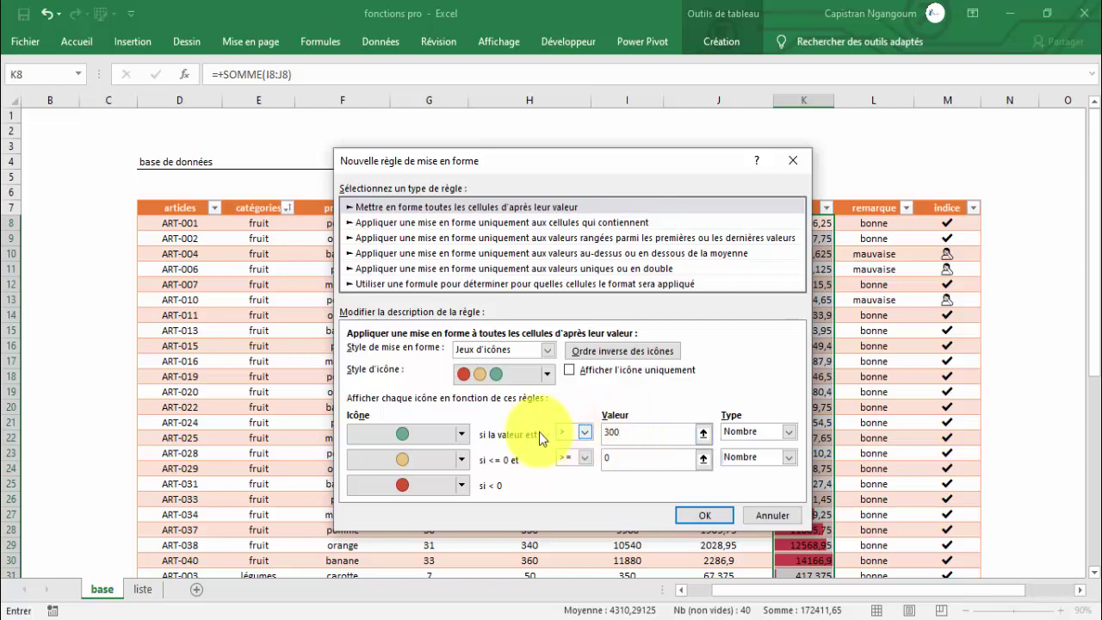
Step: Assign the green, yellow and red framed traffic-light icons to the three conditions, with 300 as the second threshold
{"action": "left_click", "coordinate": [461, 435]}
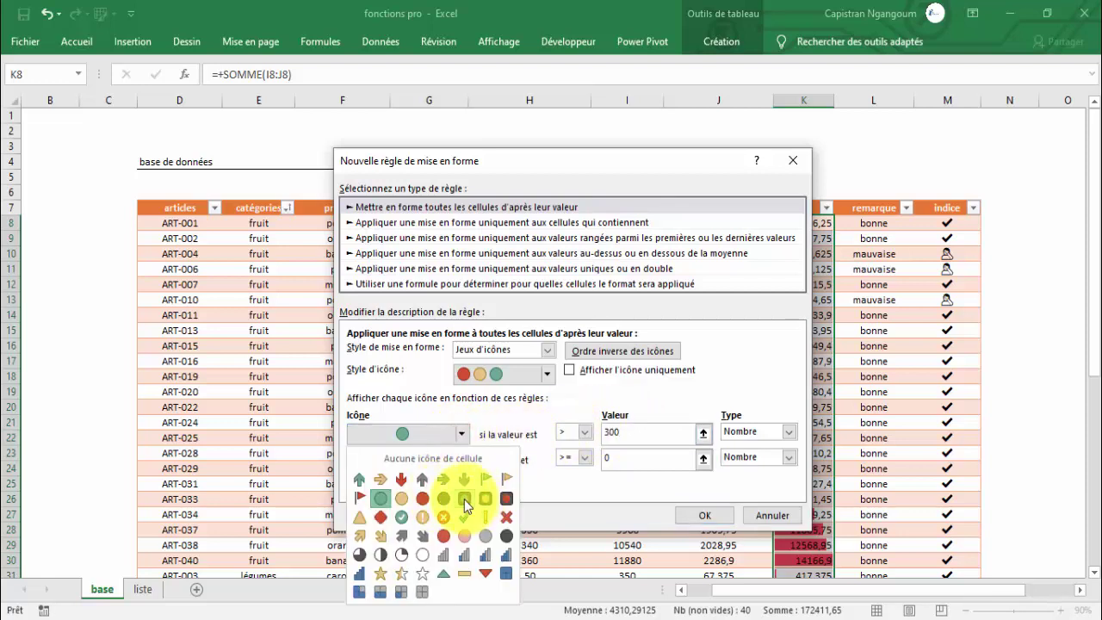
{"action": "left_click", "coordinate": [465, 498]}
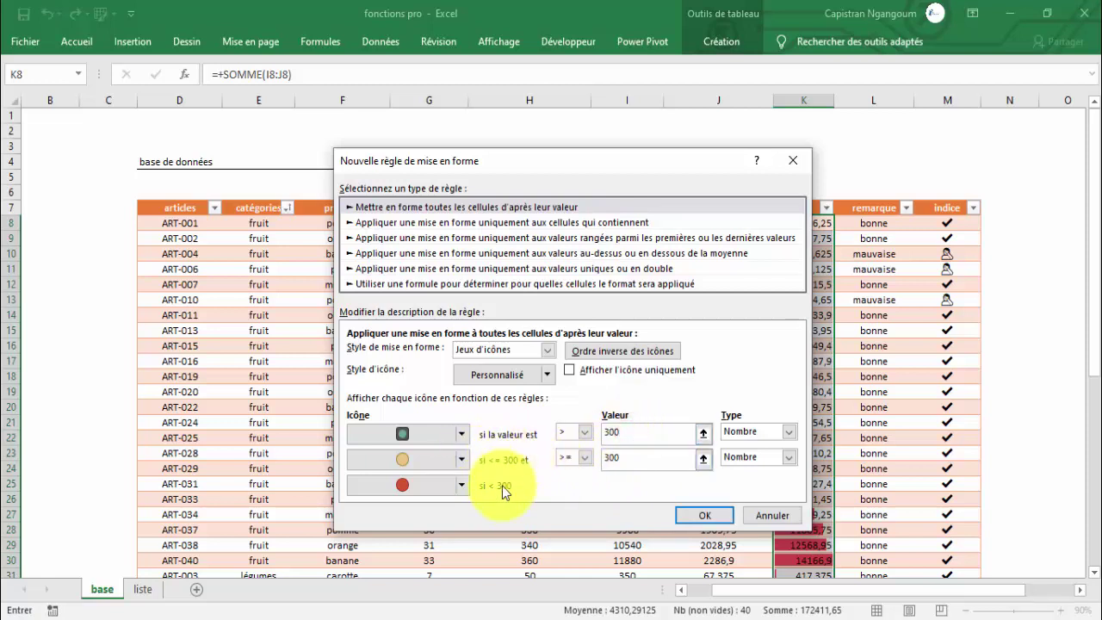
{"action": "left_click", "coordinate": [467, 460]}
{"action": "left_click", "coordinate": [617, 509]}
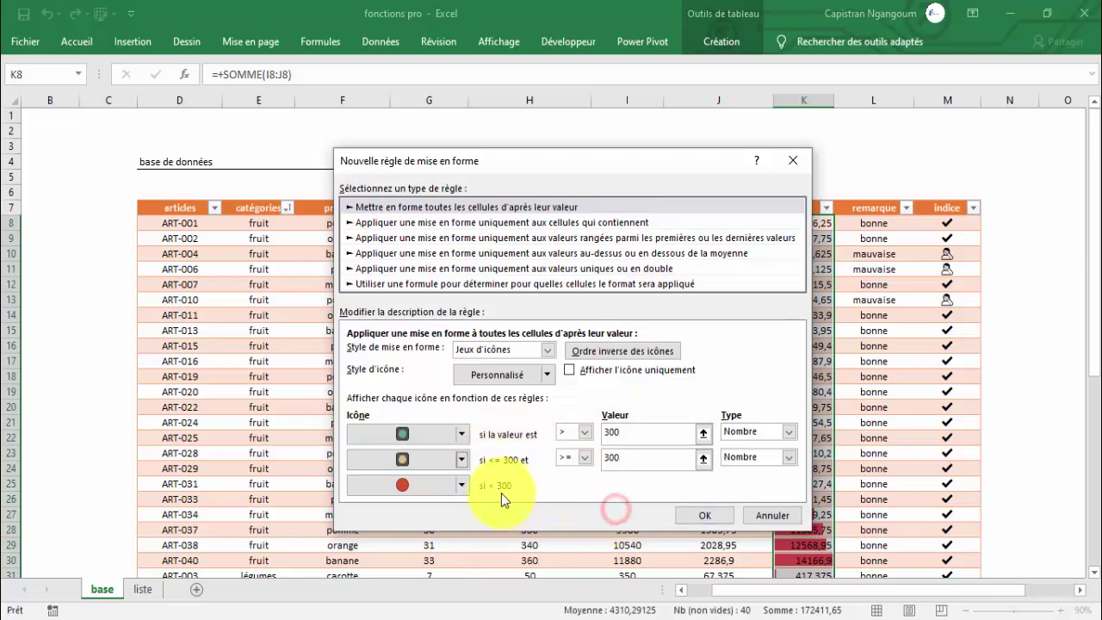
{"action": "left_click", "coordinate": [463, 486]}
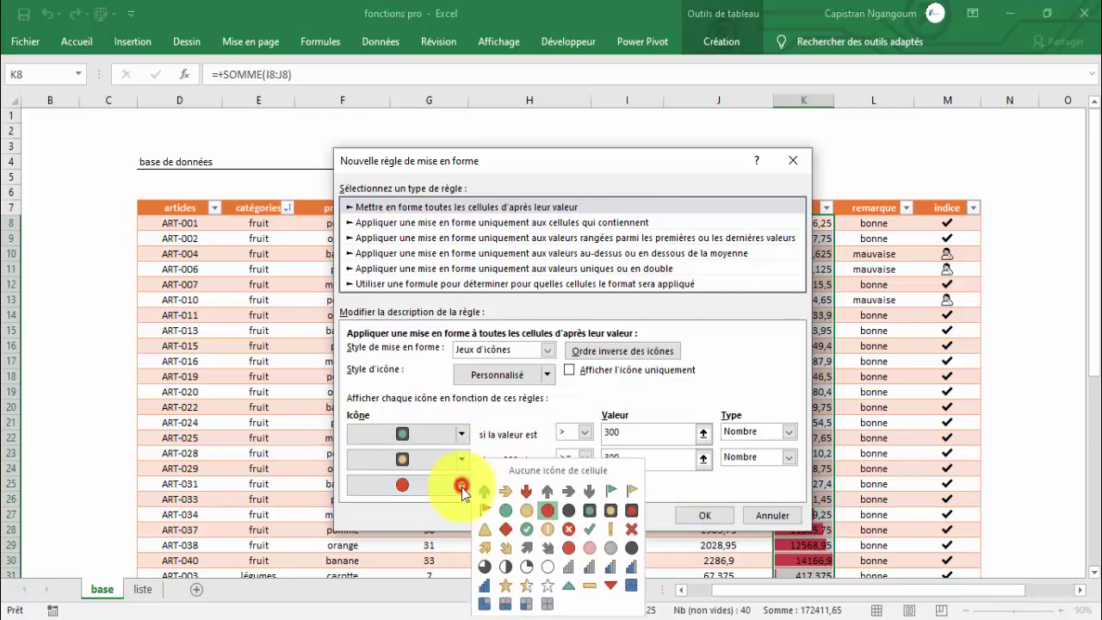
{"action": "left_click", "coordinate": [637, 513]}
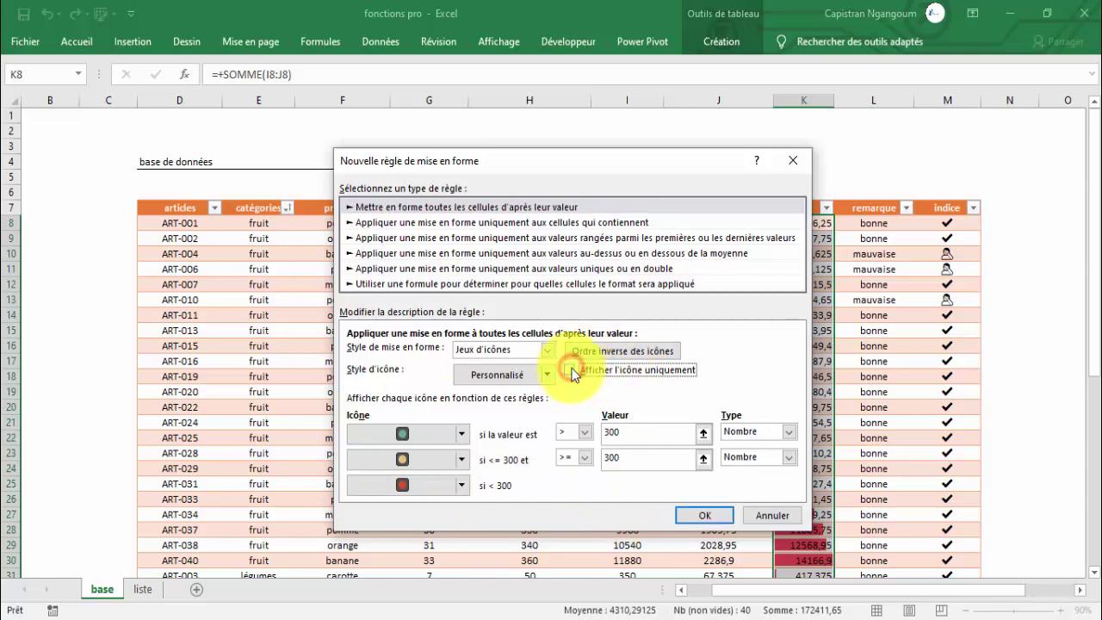
Step: Accept the icon set rule, apply it to K8:K47, and move the rules manager clear of the TTC column
{"action": "left_click", "coordinate": [689, 517]}
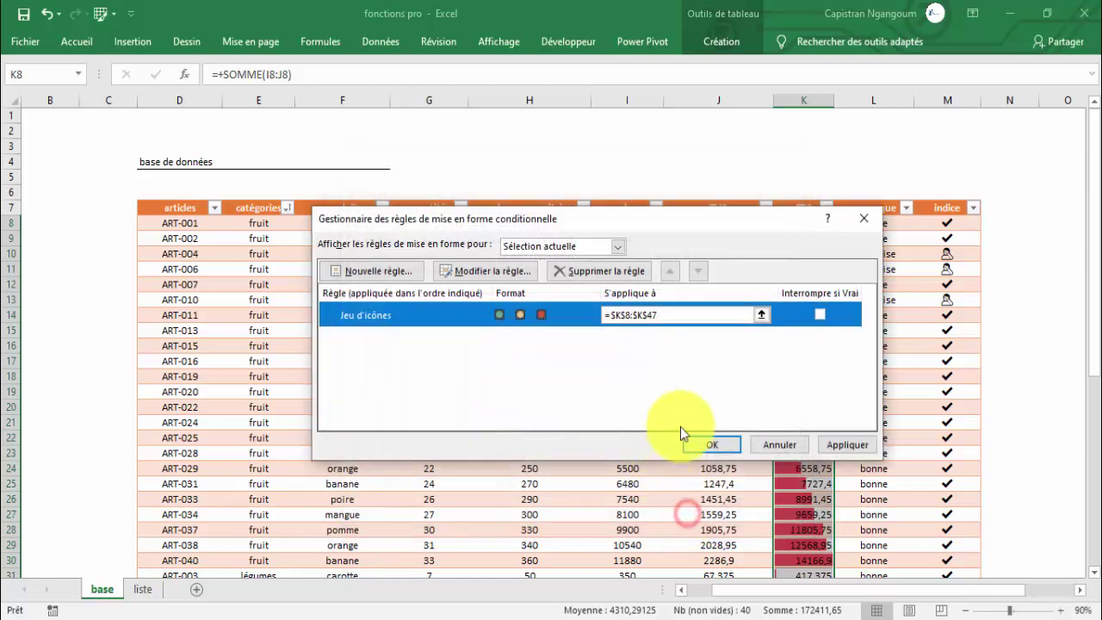
{"action": "left_click", "coordinate": [847, 445]}
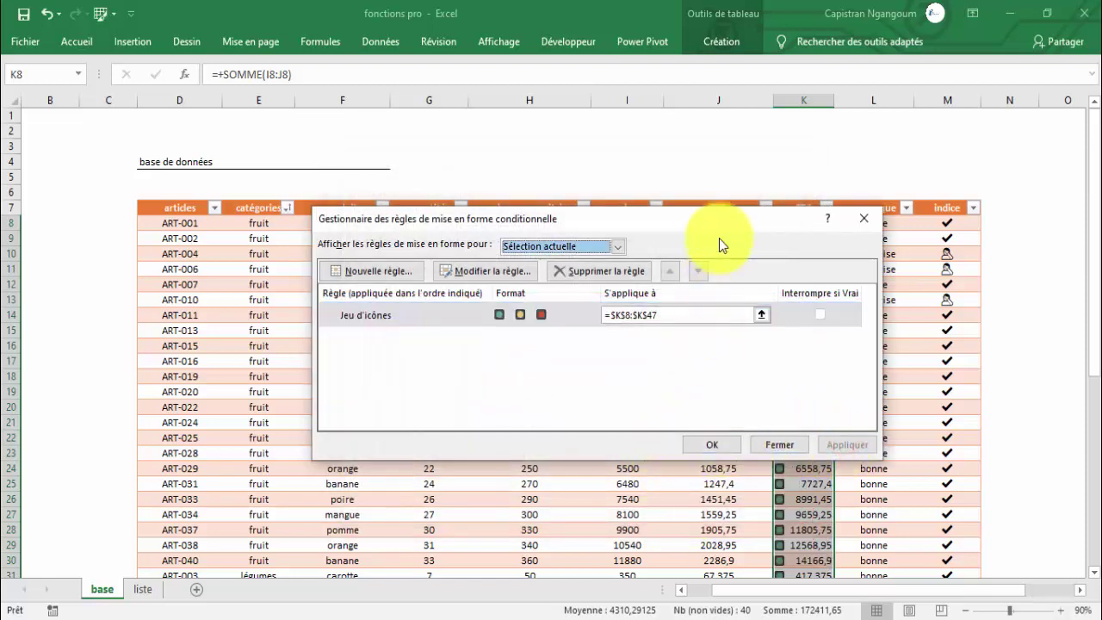
{"action": "left_click_drag", "start_coordinate": [722, 221], "coordinate": [496, 208]}
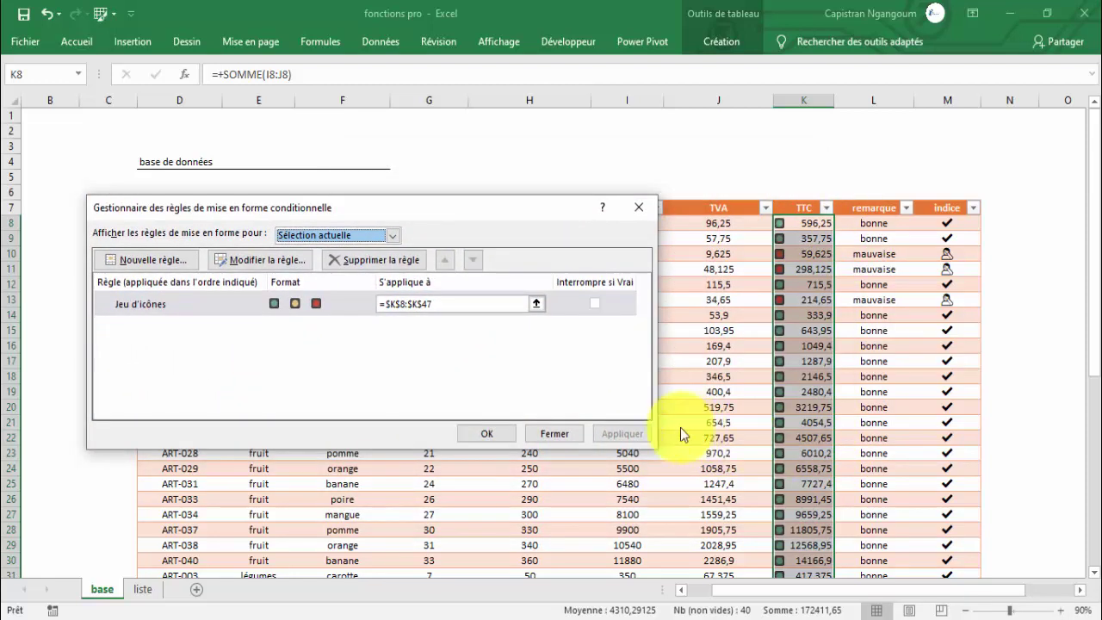
Step: Close the rules manager and compare the TTC traffic-light icons with the remarque and indice columns
{"action": "left_click", "coordinate": [487, 433]}
{"action": "scroll", "coordinate": [689, 334], "scroll_direction": "down", "scroll_amount": 5}
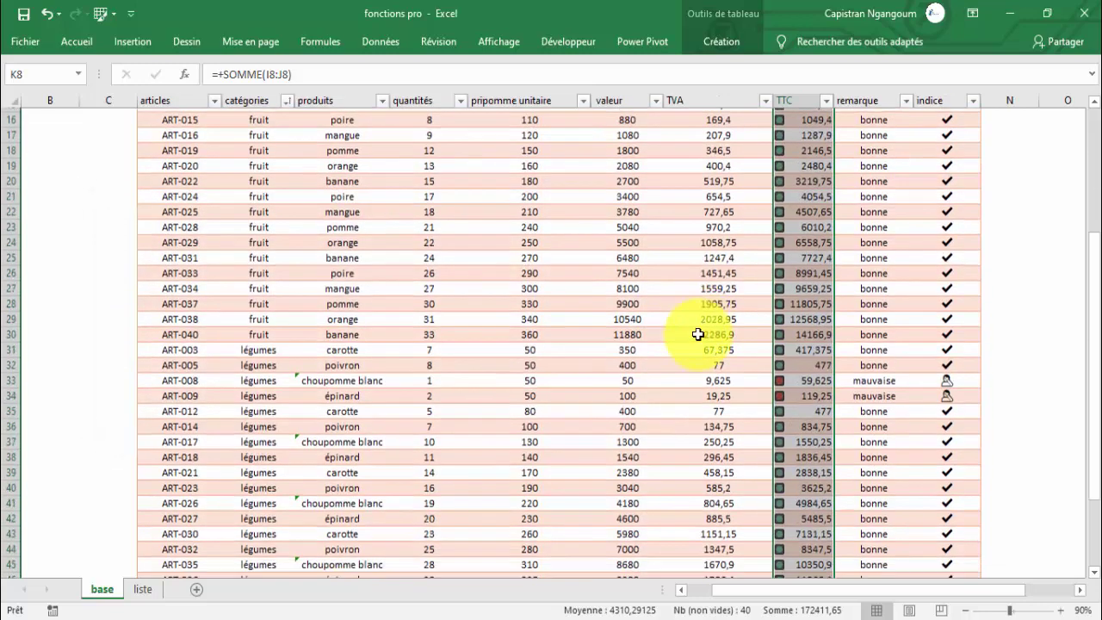
{"action": "scroll", "coordinate": [732, 353], "scroll_direction": "down", "scroll_amount": 1}
{"action": "left_click", "coordinate": [715, 360]}
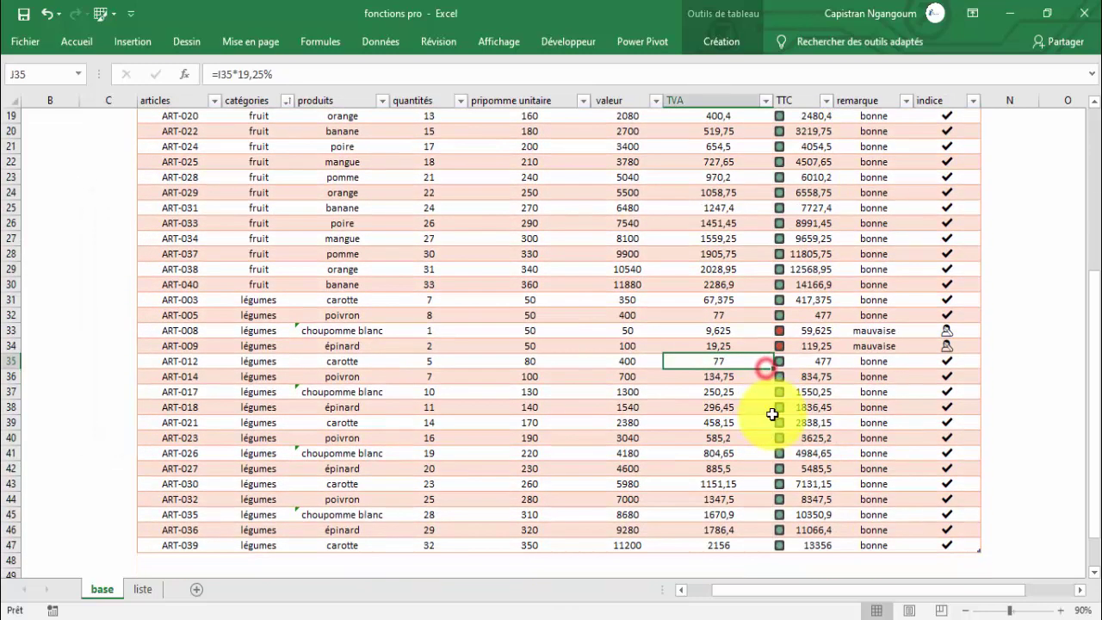
{"action": "left_click", "coordinate": [778, 330]}
{"action": "left_click", "coordinate": [778, 346]}
{"action": "left_click", "coordinate": [780, 408]}
{"action": "scroll", "coordinate": [856, 318], "scroll_direction": "up", "scroll_amount": 3}
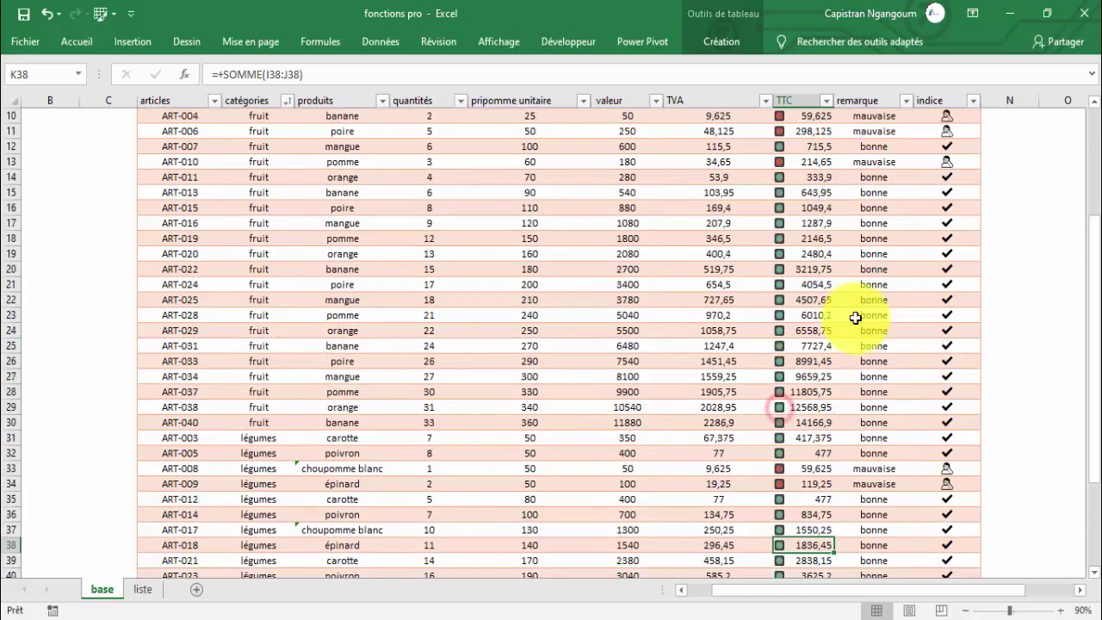
{"action": "scroll", "coordinate": [855, 318], "scroll_direction": "up", "scroll_amount": 1}
{"action": "left_click_drag", "start_coordinate": [938, 130], "coordinate": [935, 522]}
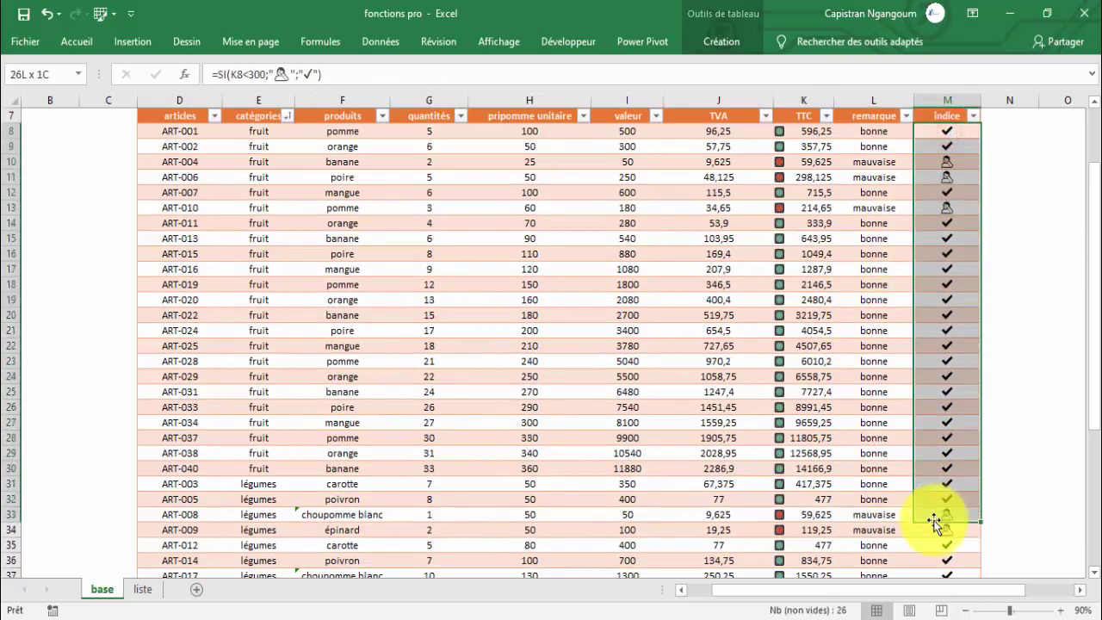
{"action": "left_click", "coordinate": [564, 343]}
{"action": "scroll", "coordinate": [517, 336], "scroll_direction": "up", "scroll_amount": 2}
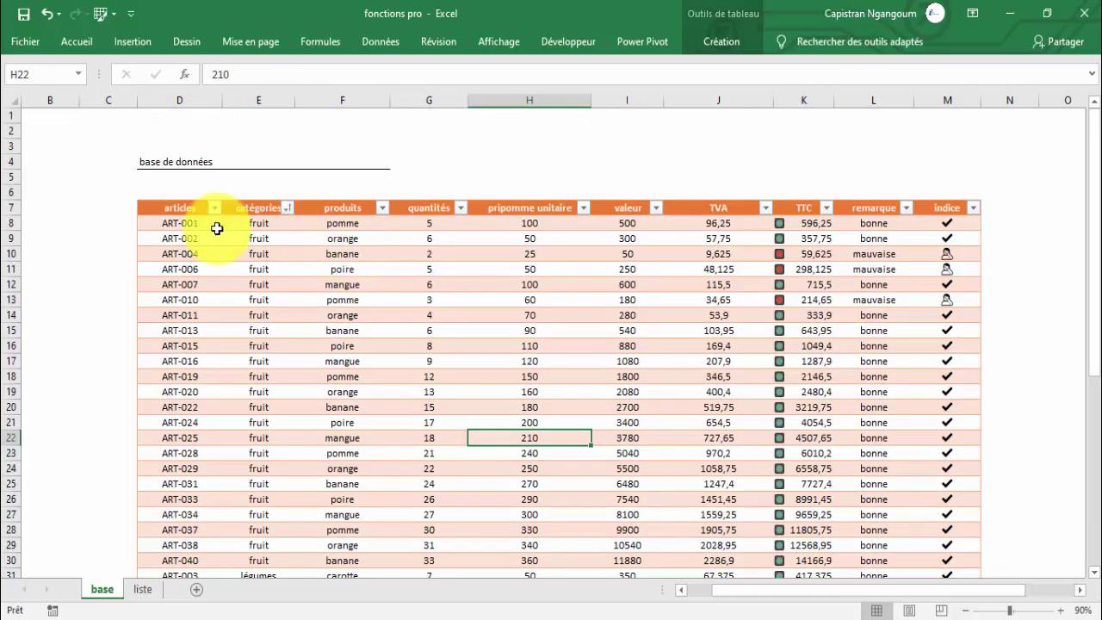
Step: Review the table's article rows from the first fruit entries down through the légumes entries
{"action": "left_click_drag", "start_coordinate": [183, 223], "coordinate": [555, 369]}
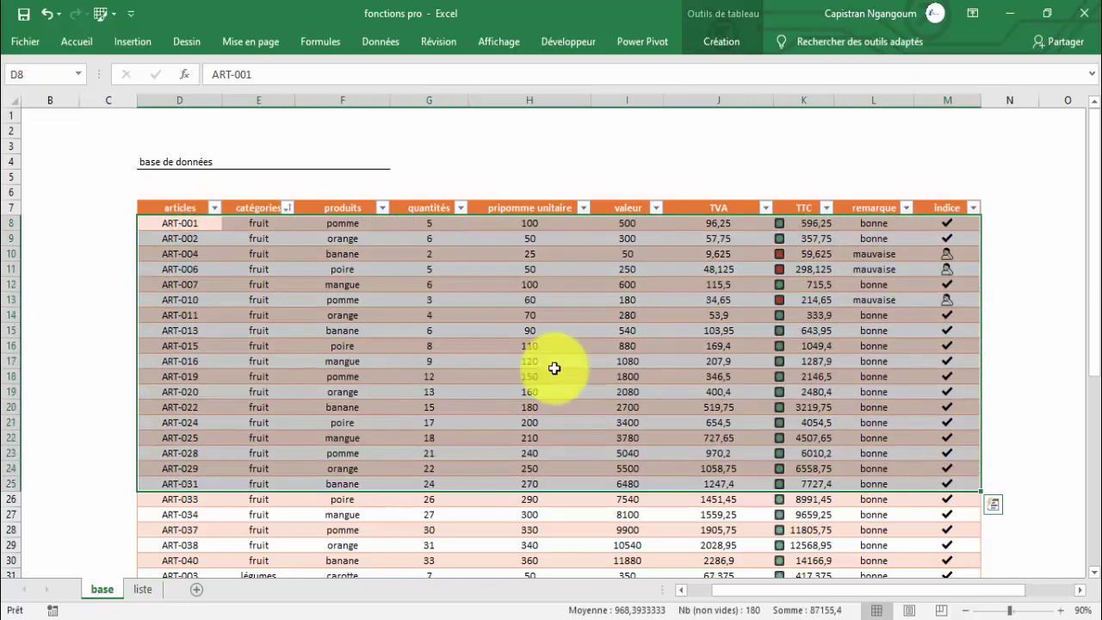
{"action": "left_click", "coordinate": [541, 356]}
{"action": "scroll", "coordinate": [379, 310], "scroll_direction": "down", "scroll_amount": 4}
{"action": "left_click", "coordinate": [406, 296]}
{"action": "left_click", "coordinate": [577, 309]}
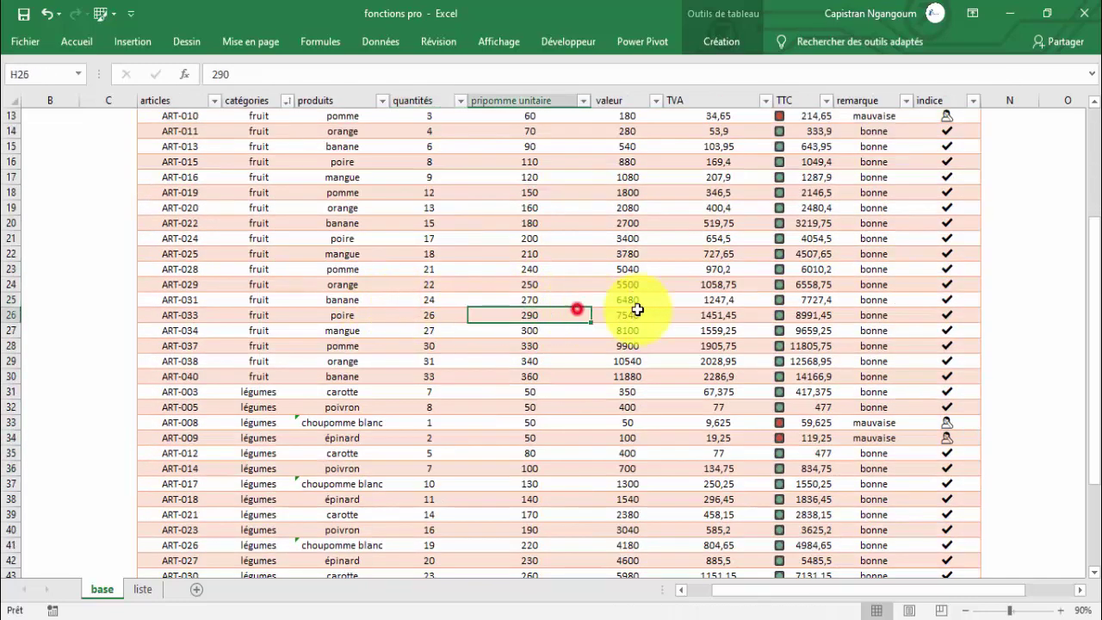
{"action": "left_click", "coordinate": [641, 307]}
{"action": "scroll", "coordinate": [438, 353], "scroll_direction": "down", "scroll_amount": 2}
{"action": "left_click", "coordinate": [366, 356]}
{"action": "left_click", "coordinate": [293, 380]}
{"action": "left_click", "coordinate": [485, 385]}
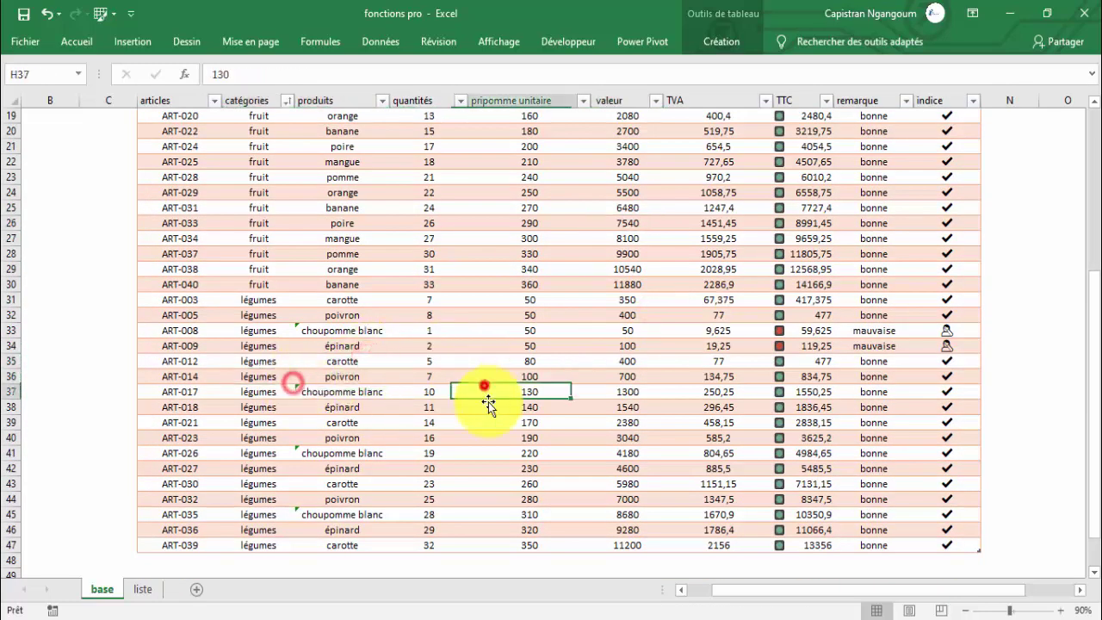
Step: Extend the table by filling its last row, ART-039, down three rows to row 50
{"action": "scroll", "coordinate": [201, 430], "scroll_direction": "down", "scroll_amount": 3}
{"action": "left_click", "coordinate": [163, 406]}
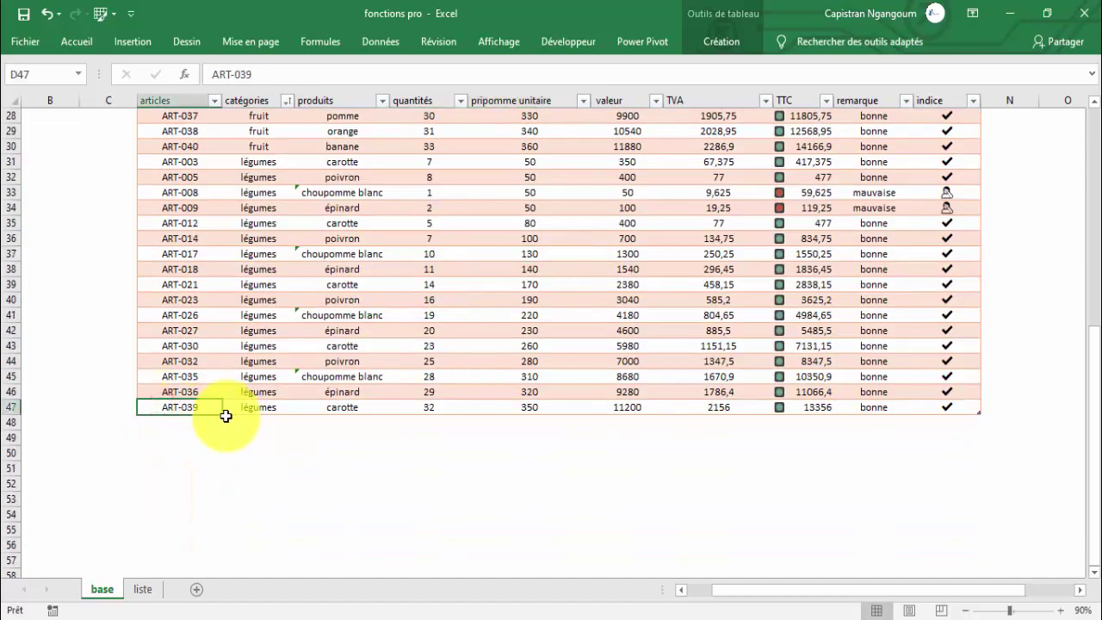
{"action": "left_click_drag", "start_coordinate": [199, 408], "coordinate": [987, 455]}
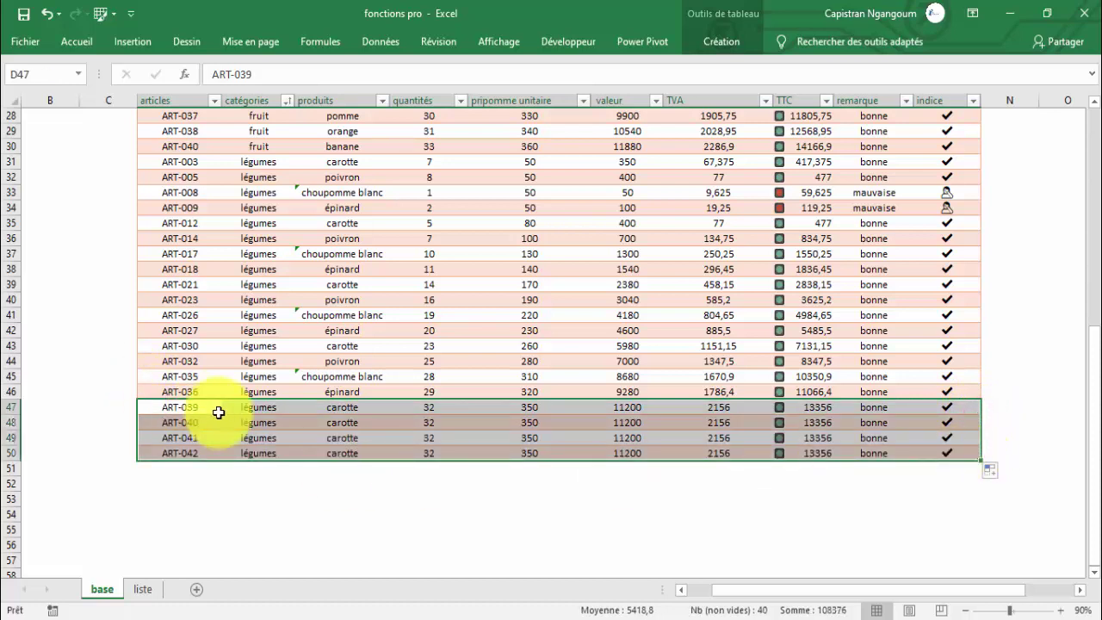
Step: Examine the added rows' values and formulas from the articles column across to indice
{"action": "left_click", "coordinate": [187, 424]}
{"action": "left_click", "coordinate": [337, 437]}
{"action": "left_click", "coordinate": [424, 438]}
{"action": "left_click", "coordinate": [513, 439]}
{"action": "left_click", "coordinate": [606, 441]}
{"action": "left_click", "coordinate": [706, 439]}
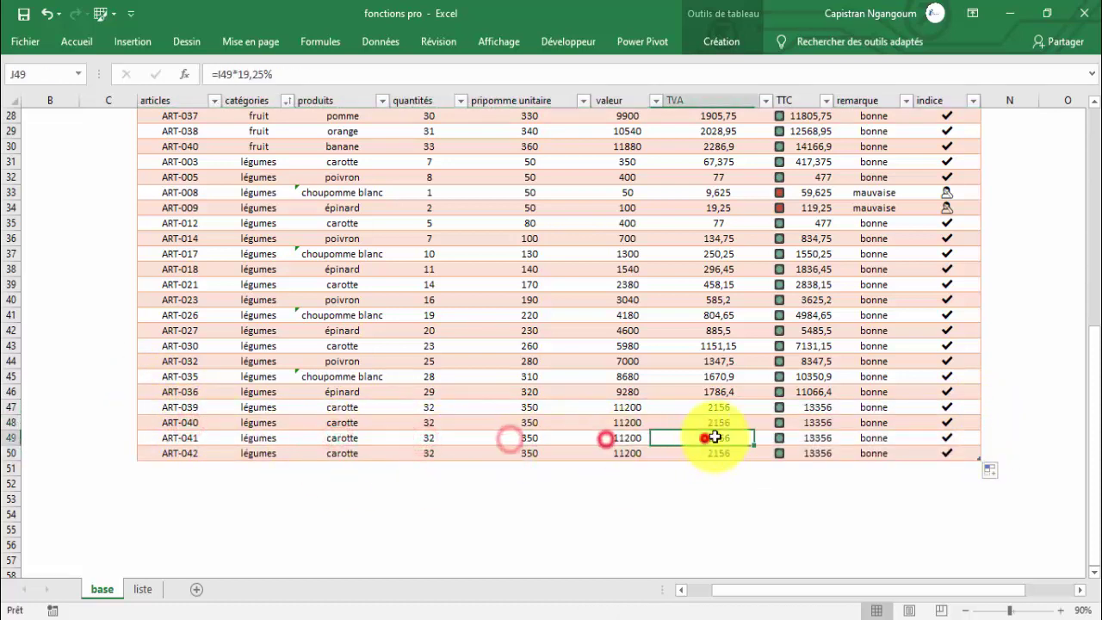
{"action": "left_click", "coordinate": [742, 437]}
{"action": "left_click", "coordinate": [814, 436]}
{"action": "left_click", "coordinate": [926, 438]}
{"action": "scroll", "coordinate": [345, 374], "scroll_direction": "up", "scroll_amount": 9}
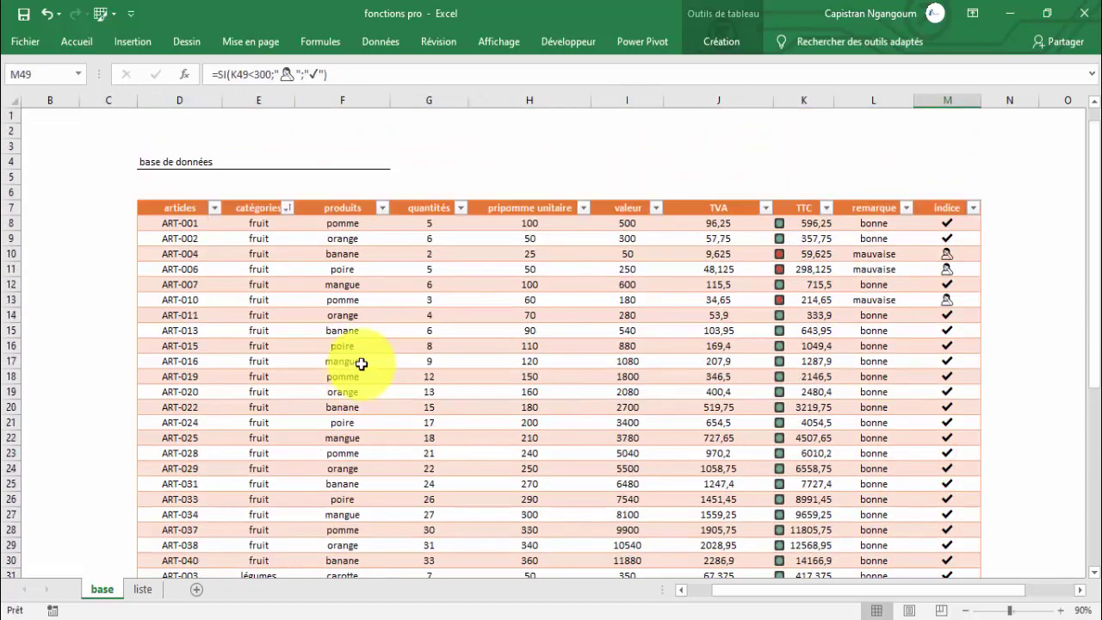
{"action": "left_click", "coordinate": [353, 312]}
{"action": "left_click", "coordinate": [496, 314]}
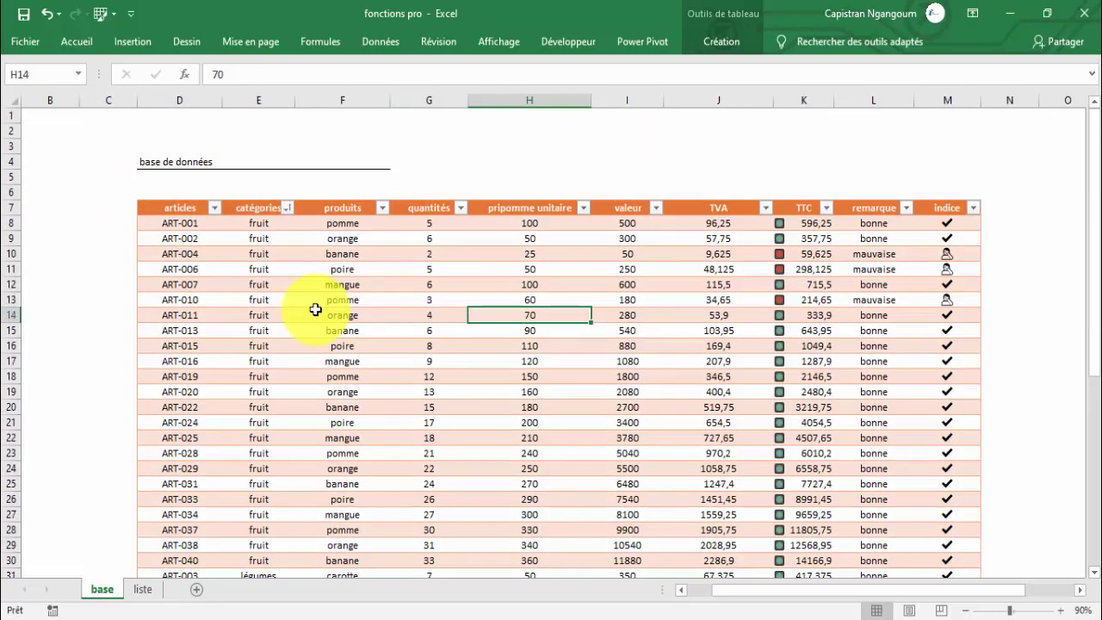
{"action": "left_click_drag", "start_coordinate": [168, 222], "coordinate": [209, 443]}
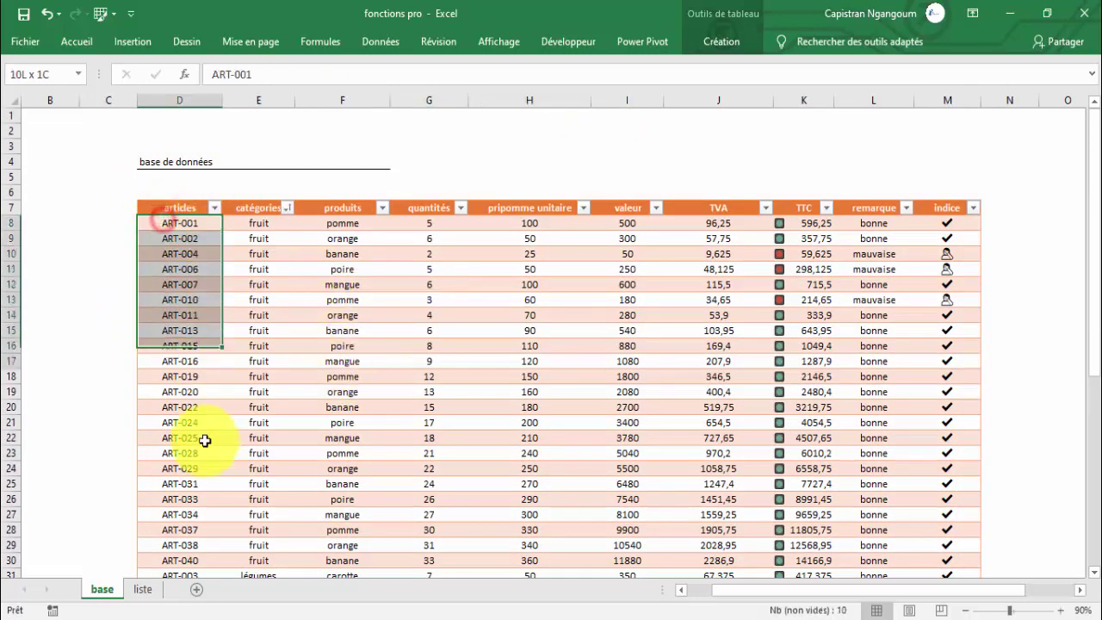
{"action": "left_click_drag", "start_coordinate": [789, 221], "coordinate": [803, 438]}
{"action": "left_click_drag", "start_coordinate": [792, 225], "coordinate": [807, 344]}
Step: Change the TTC column's icon set rule to the 3 Flèches (en couleur) style, apply it and close the rules manager
{"action": "left_click", "coordinate": [806, 200]}
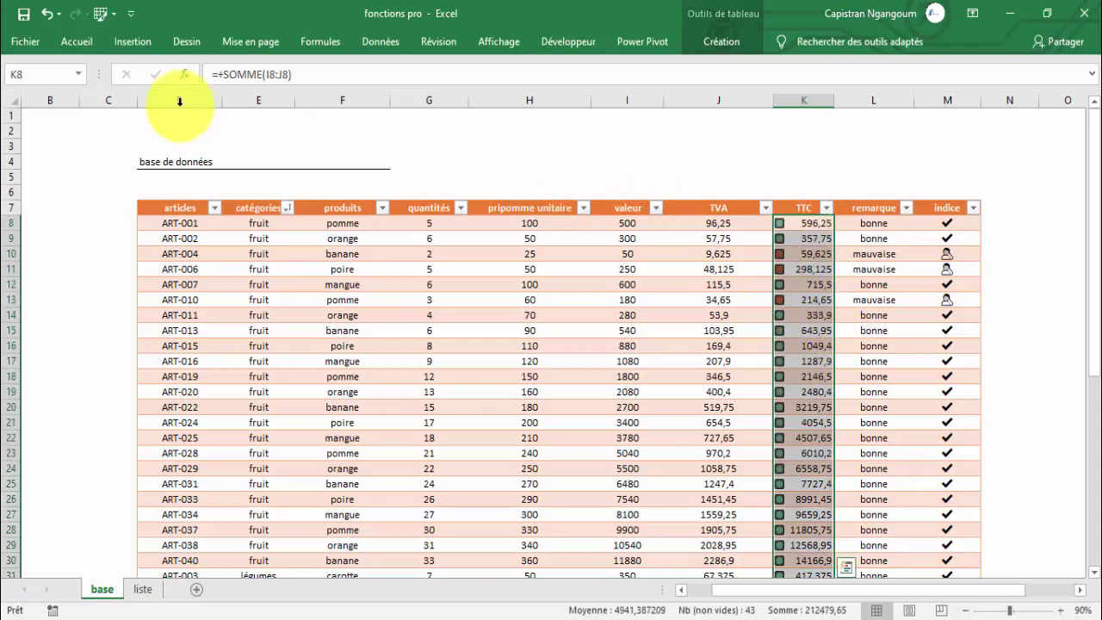
{"action": "left_click", "coordinate": [77, 43]}
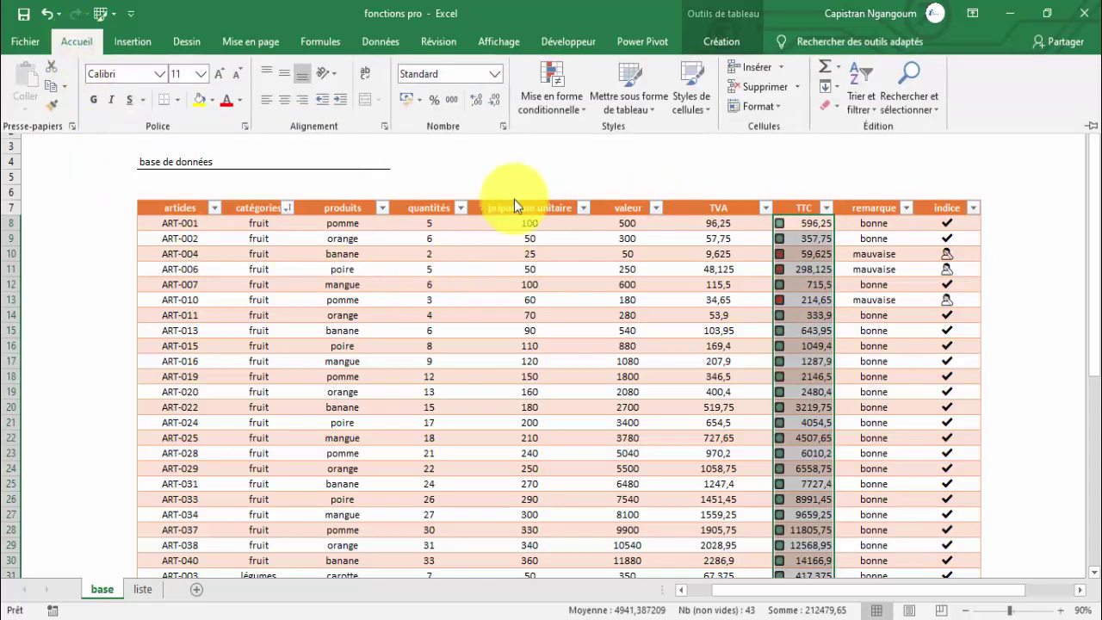
{"action": "left_click", "coordinate": [564, 102]}
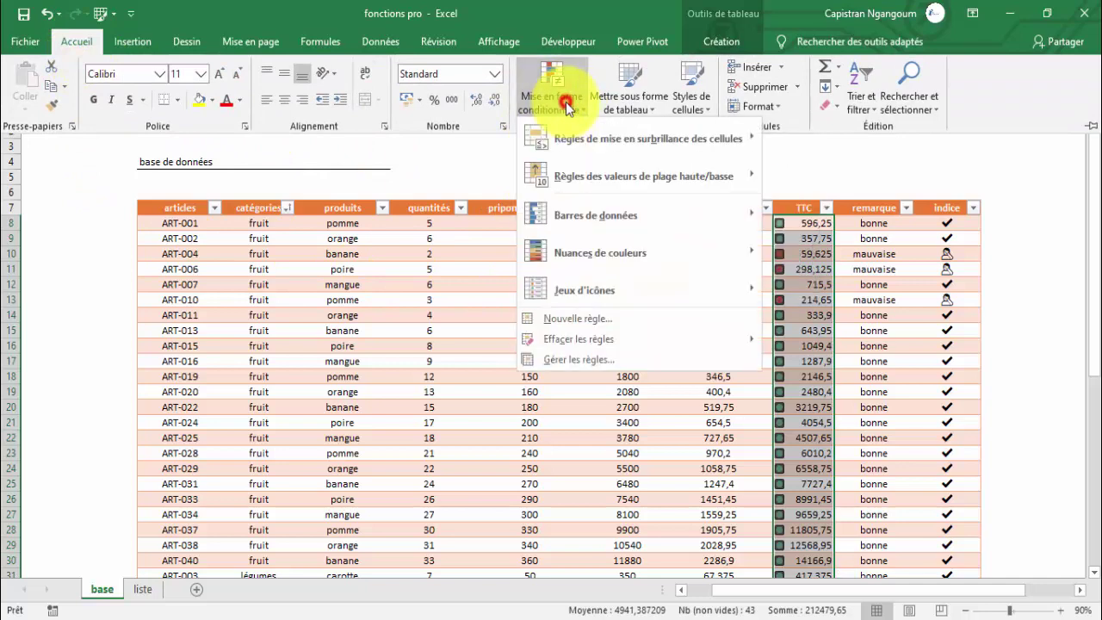
{"action": "left_click", "coordinate": [572, 360]}
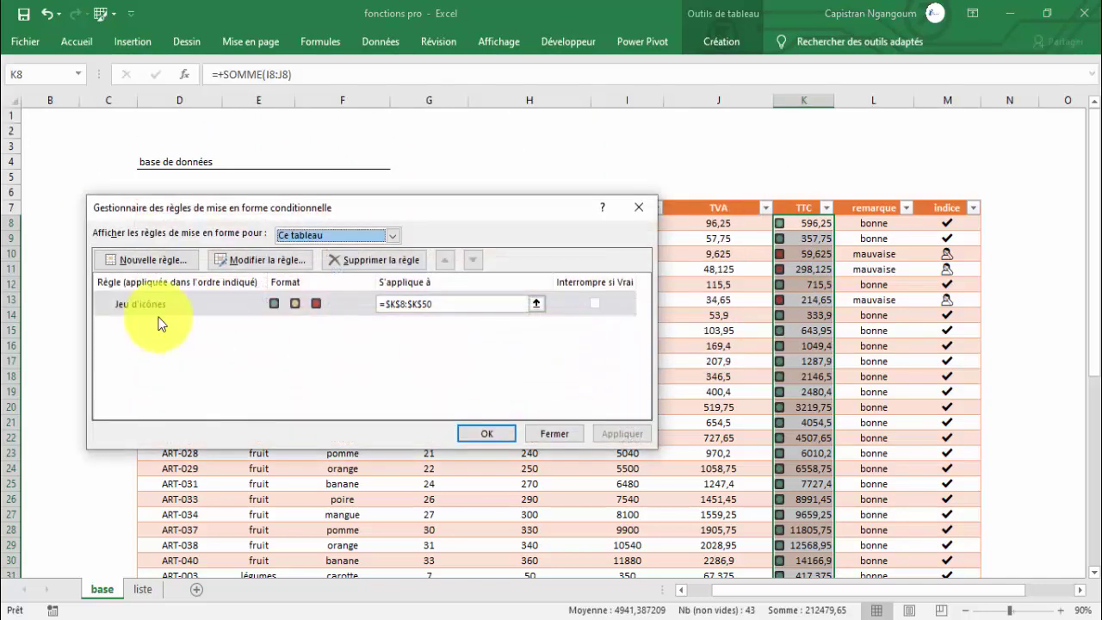
{"action": "double_click", "coordinate": [164, 306]}
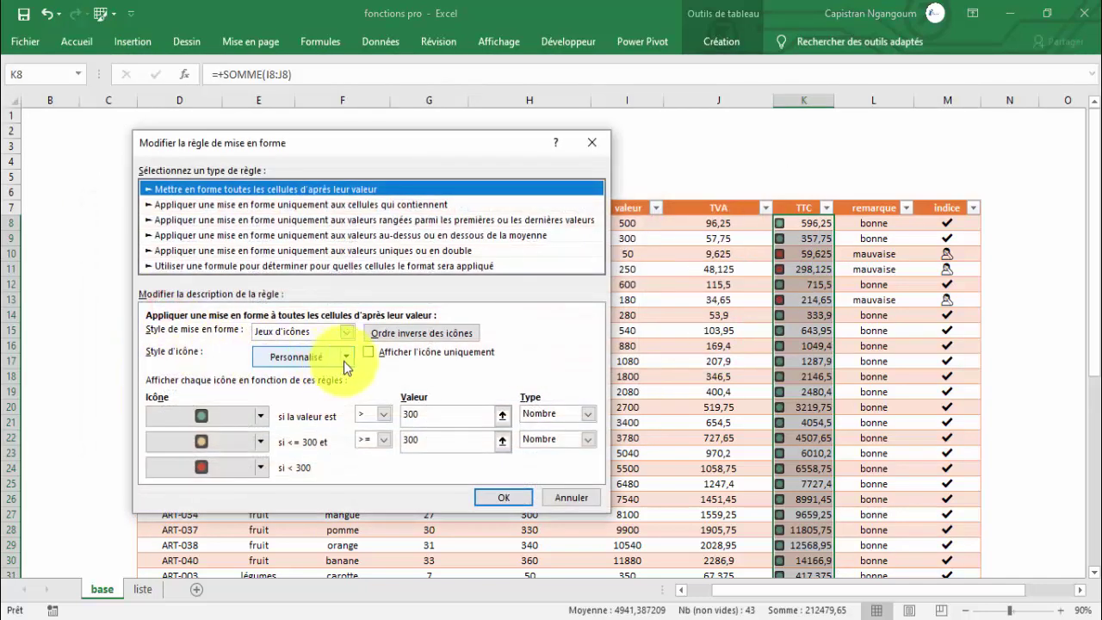
{"action": "left_click", "coordinate": [348, 360]}
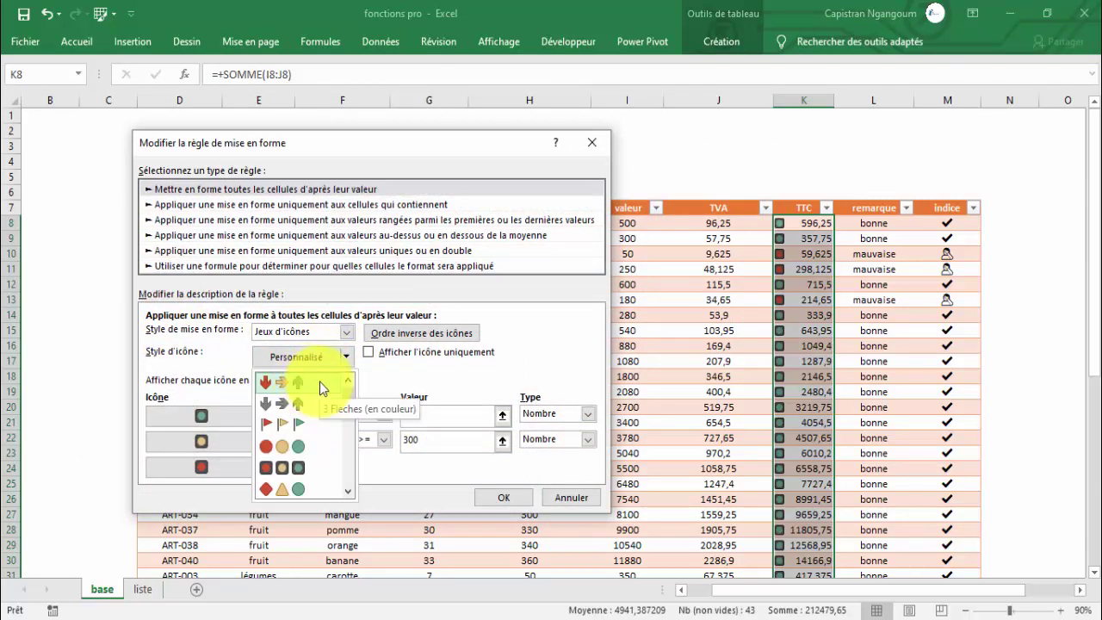
{"action": "left_click", "coordinate": [320, 381]}
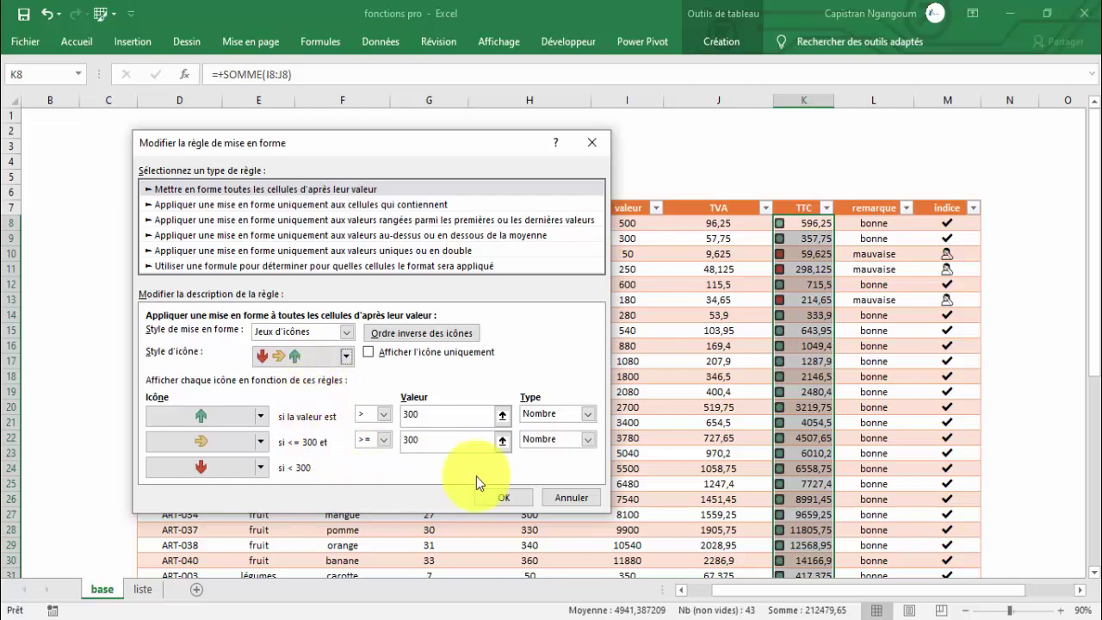
{"action": "left_click", "coordinate": [512, 499]}
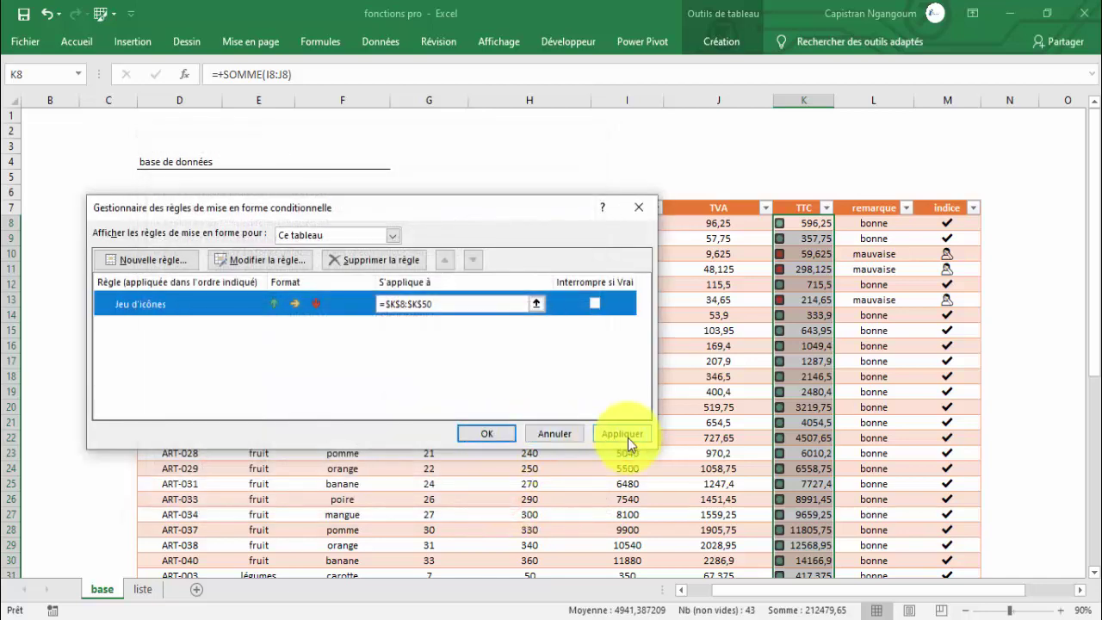
{"action": "left_click", "coordinate": [623, 436]}
{"action": "left_click", "coordinate": [489, 433]}
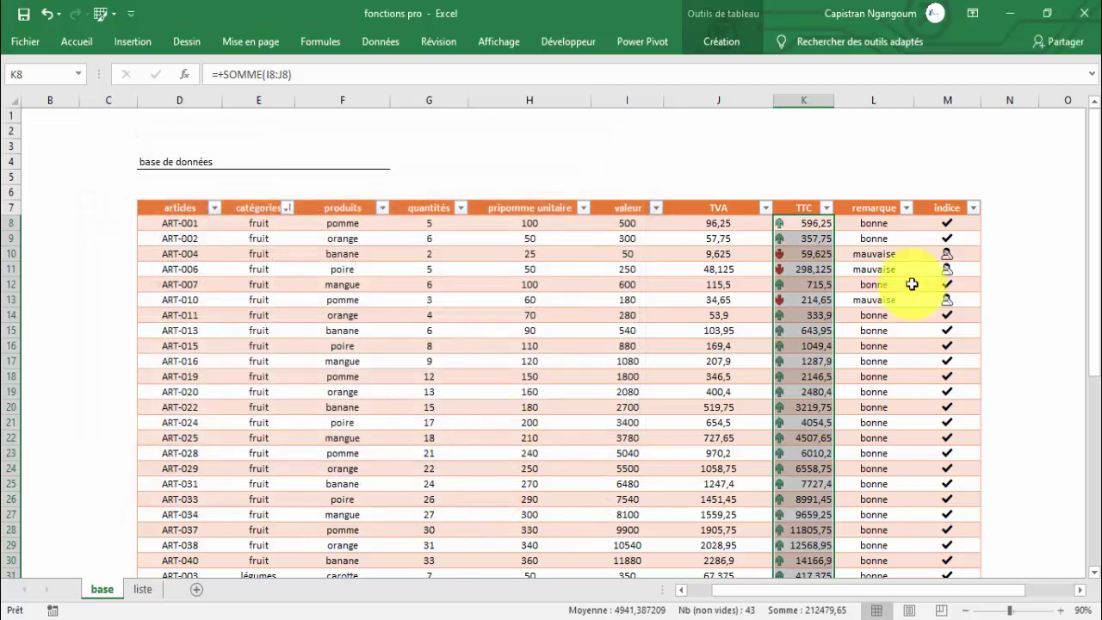
Step: Reopen the TTC icon set rule, try the framed traffic-light style and switch back to 3 Flèches (en couleur)
{"action": "left_click", "coordinate": [846, 270]}
{"action": "left_click", "coordinate": [797, 223]}
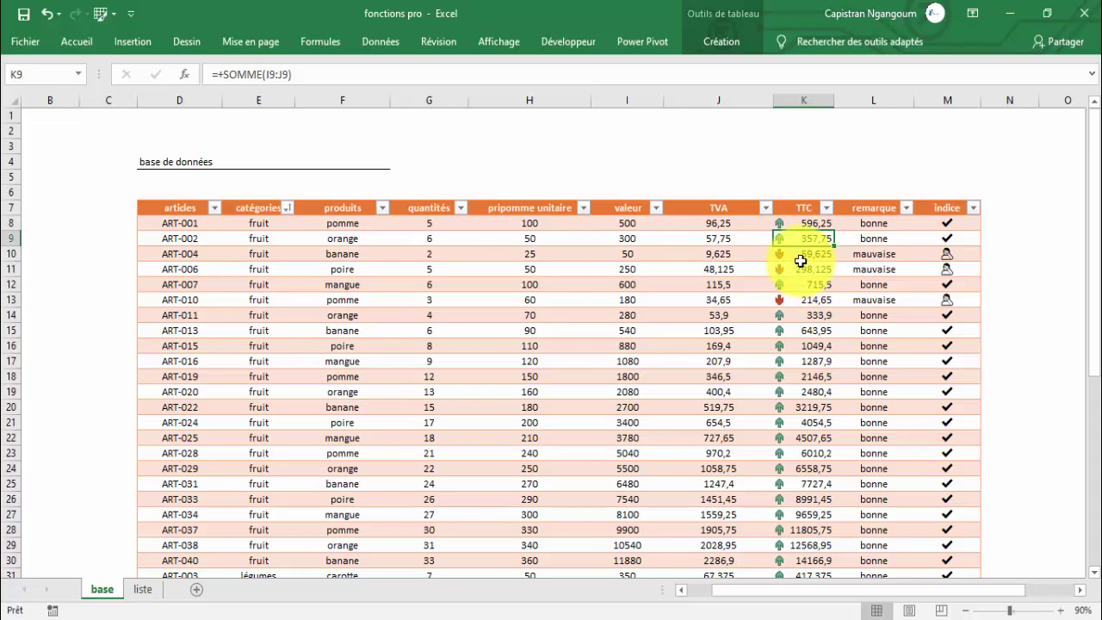
{"action": "left_click", "coordinate": [801, 204]}
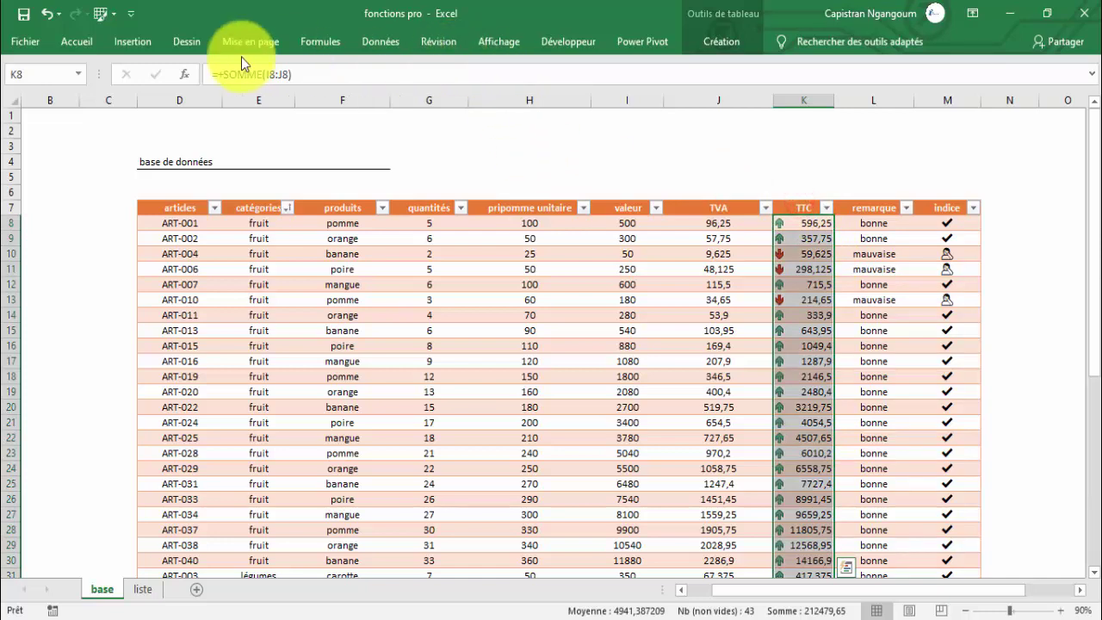
{"action": "left_click", "coordinate": [67, 39]}
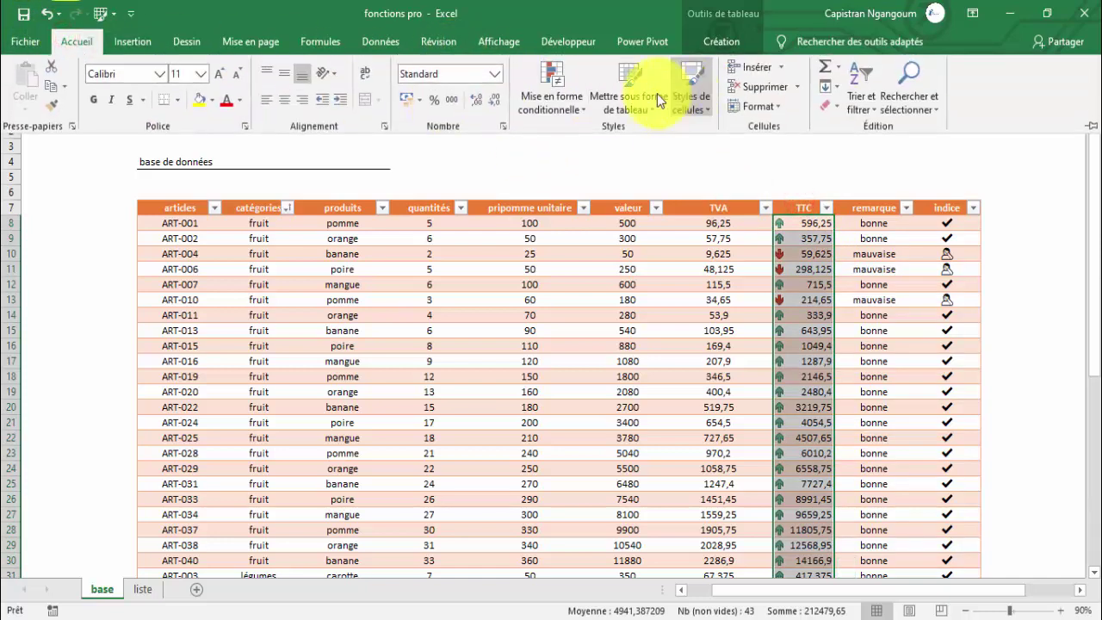
{"action": "left_click", "coordinate": [574, 105]}
{"action": "left_click", "coordinate": [588, 360]}
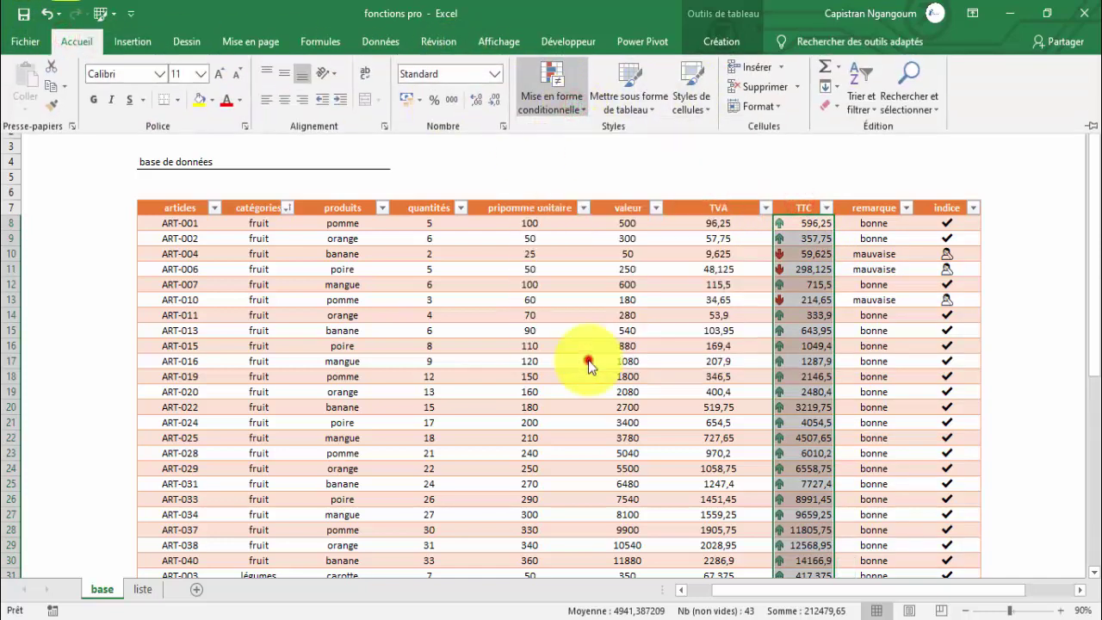
{"action": "double_click", "coordinate": [297, 302]}
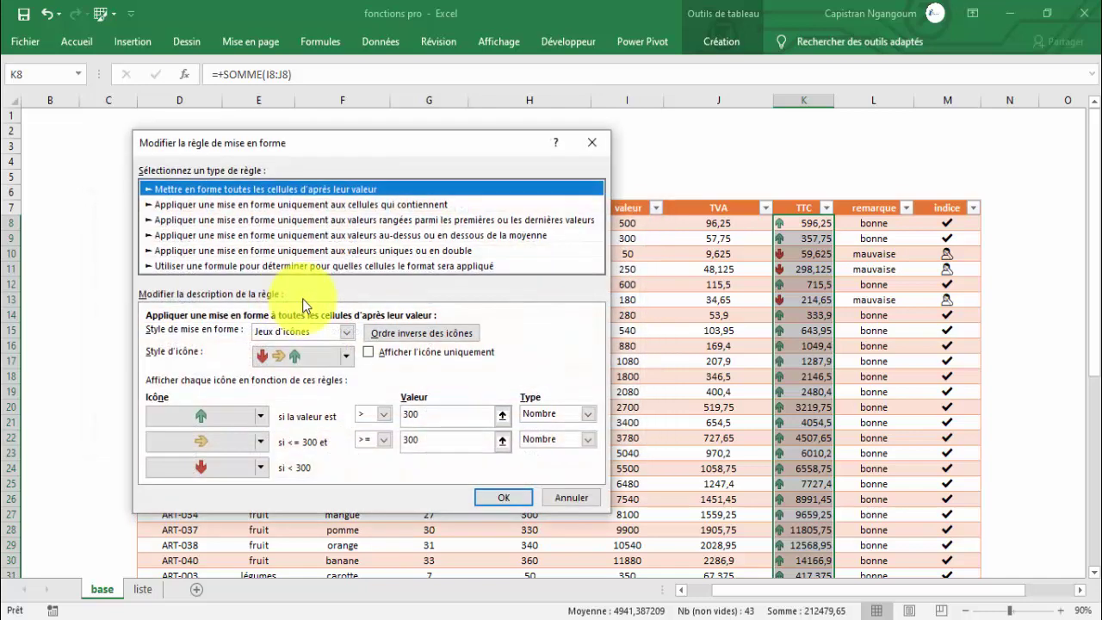
{"action": "left_click", "coordinate": [346, 356]}
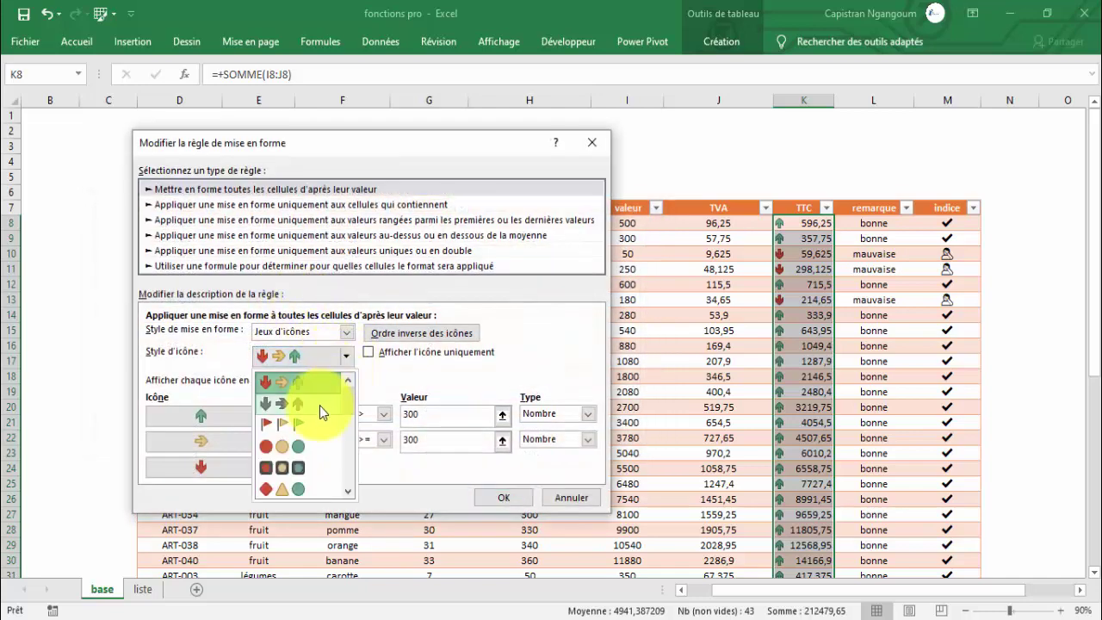
{"action": "left_click", "coordinate": [297, 467]}
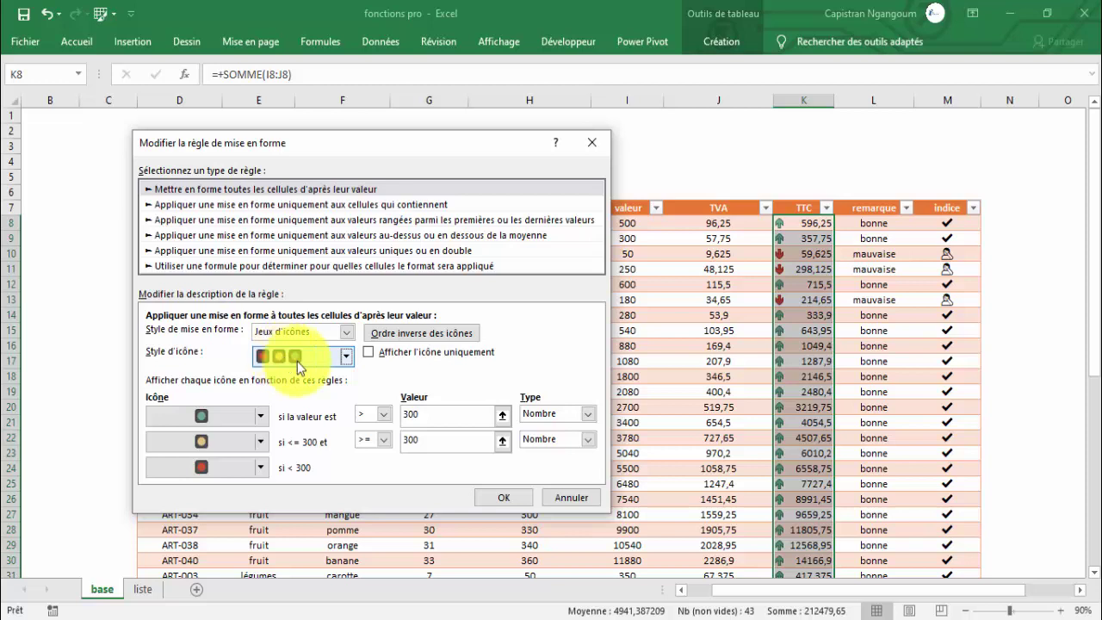
{"action": "left_click", "coordinate": [346, 356]}
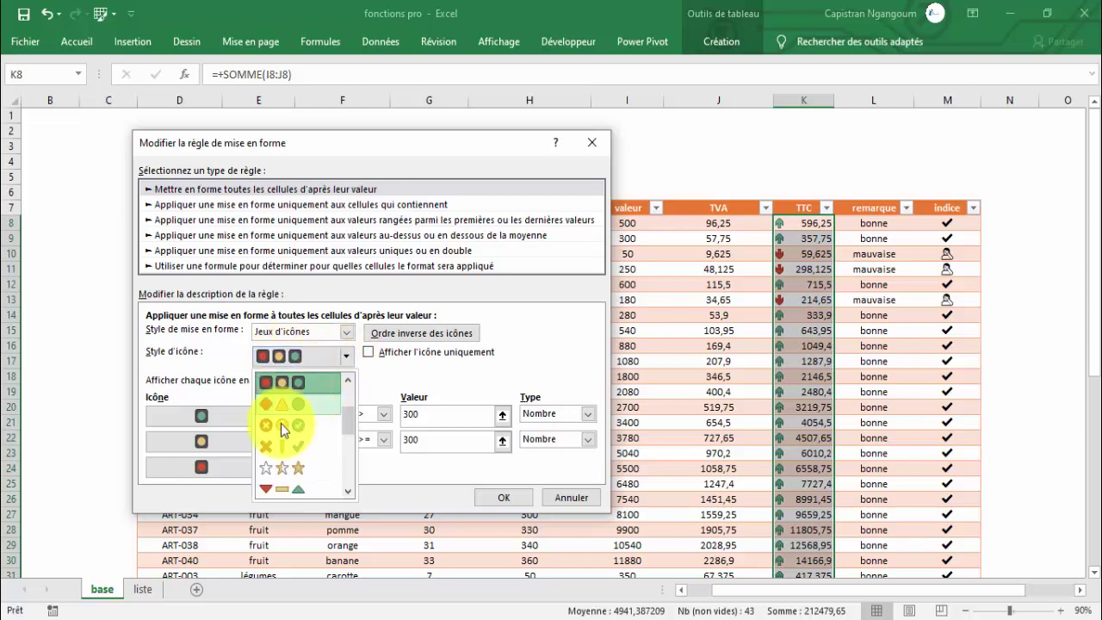
{"action": "scroll", "coordinate": [304, 456], "scroll_direction": "up", "scroll_amount": 2}
{"action": "left_click", "coordinate": [297, 386]}
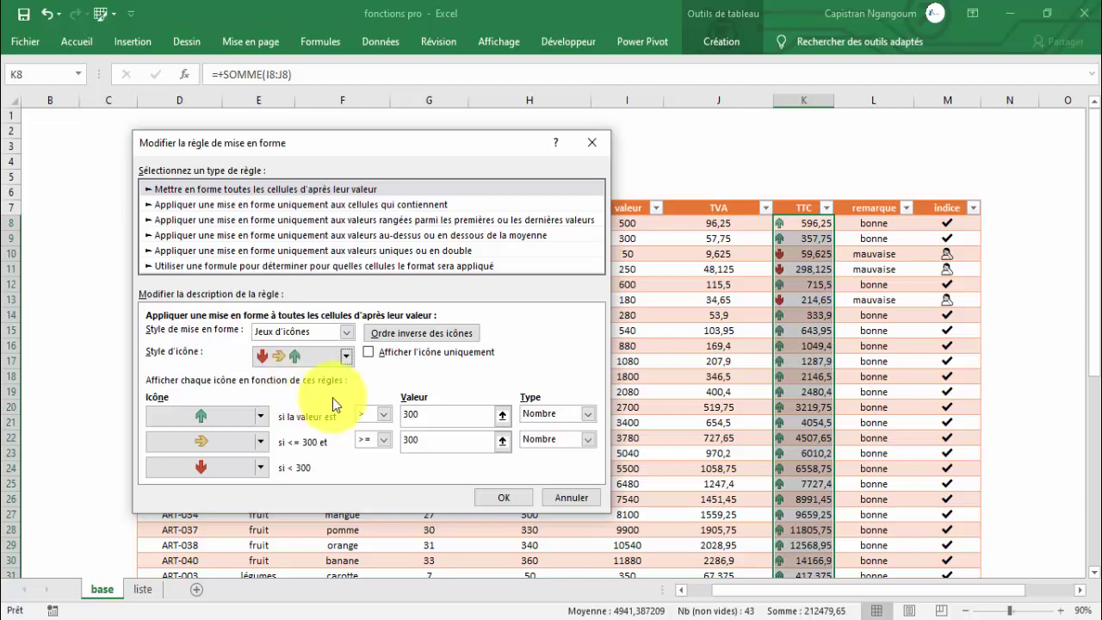
{"action": "left_click", "coordinate": [347, 357]}
{"action": "left_click", "coordinate": [348, 356]}
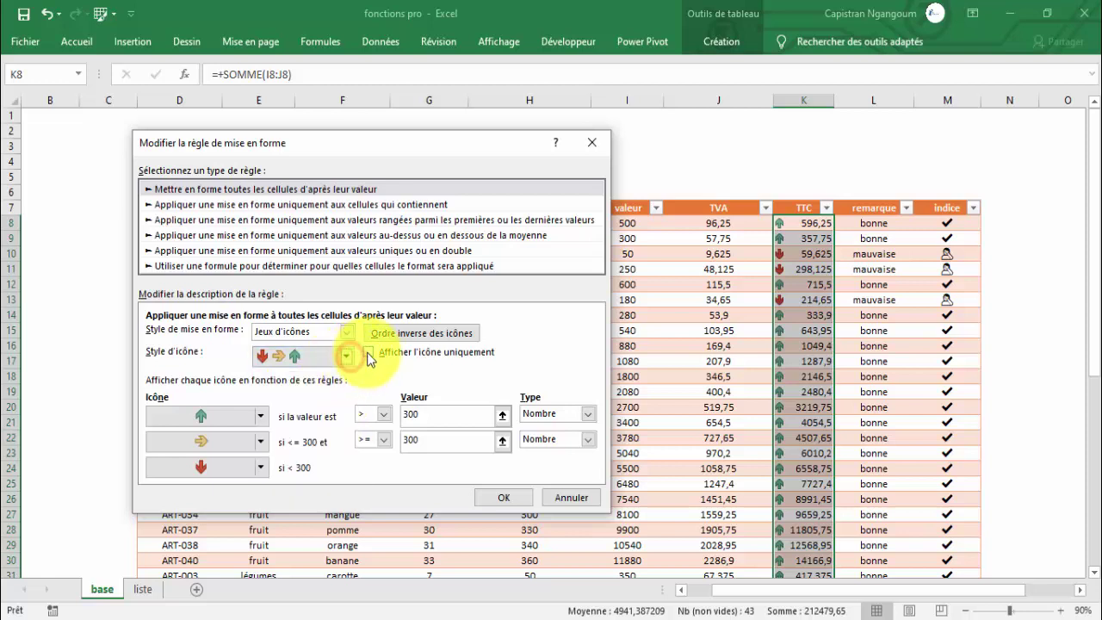
Step: Enable Afficher l'icône uniquement in the TTC icon set rule and apply it
{"action": "left_click", "coordinate": [368, 352]}
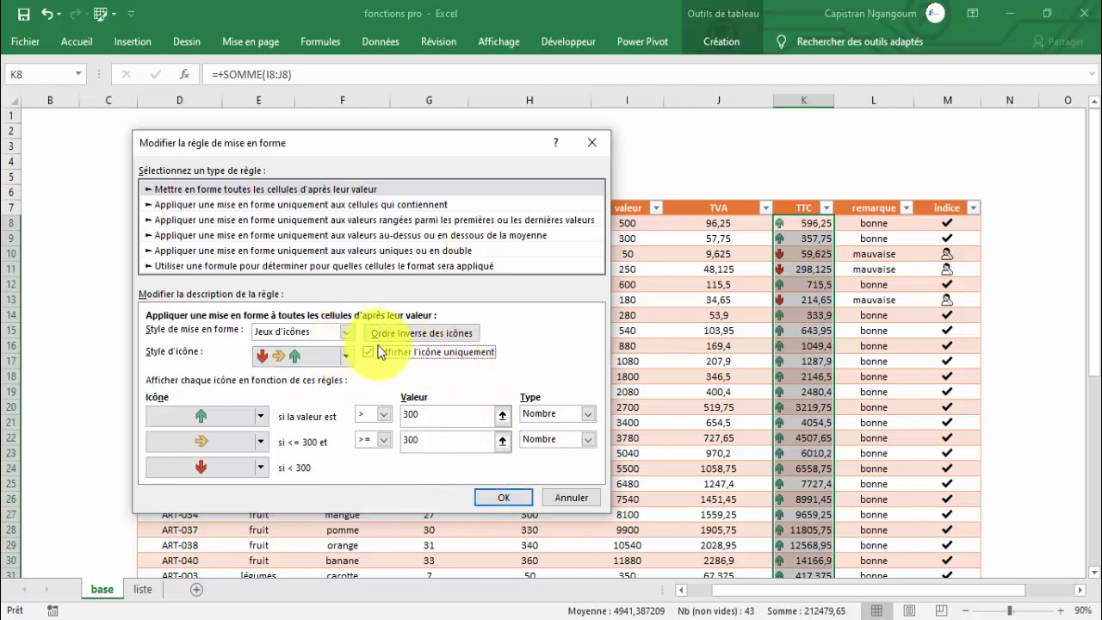
{"action": "left_click", "coordinate": [504, 498]}
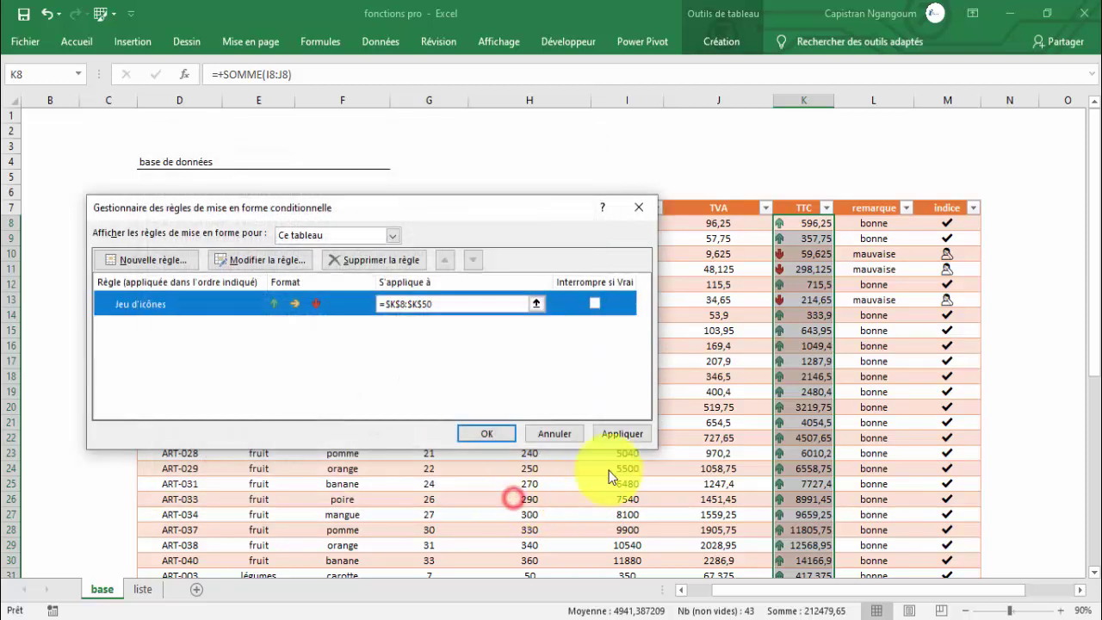
{"action": "left_click", "coordinate": [622, 433]}
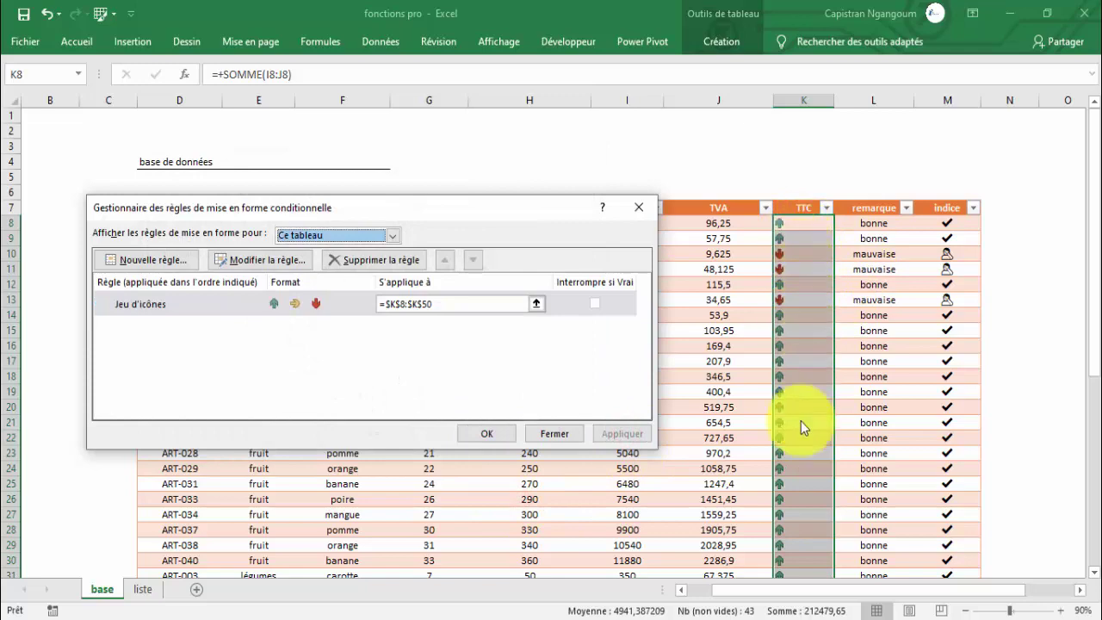
Step: Disable Afficher l'icône uniquement in the TTC icon set rule, apply it and close the rules manager
{"action": "double_click", "coordinate": [304, 302]}
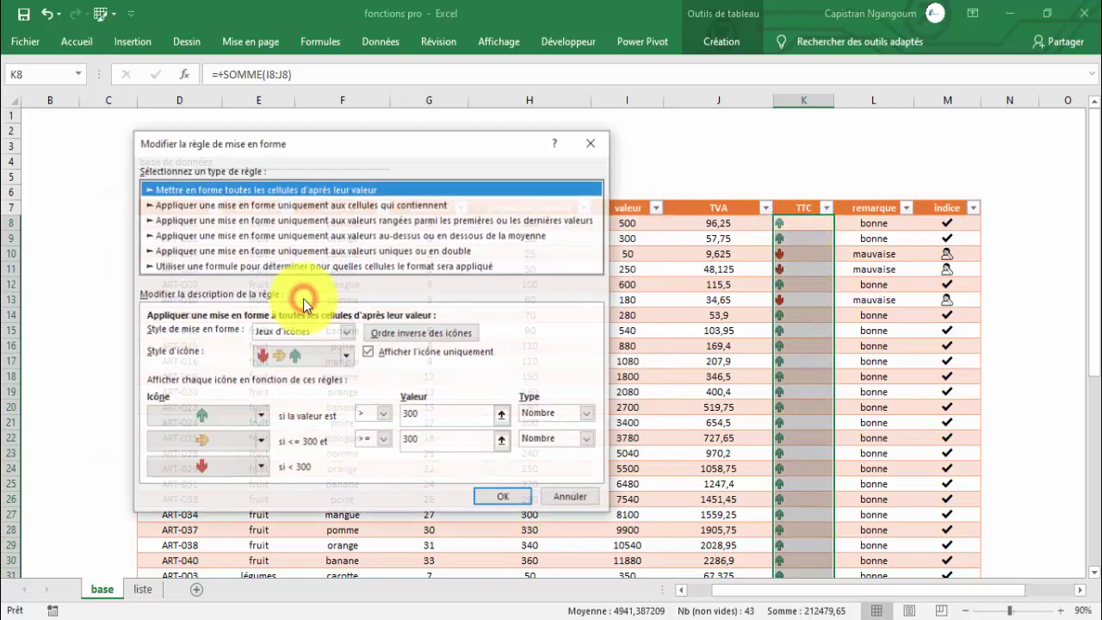
{"action": "left_click", "coordinate": [370, 352]}
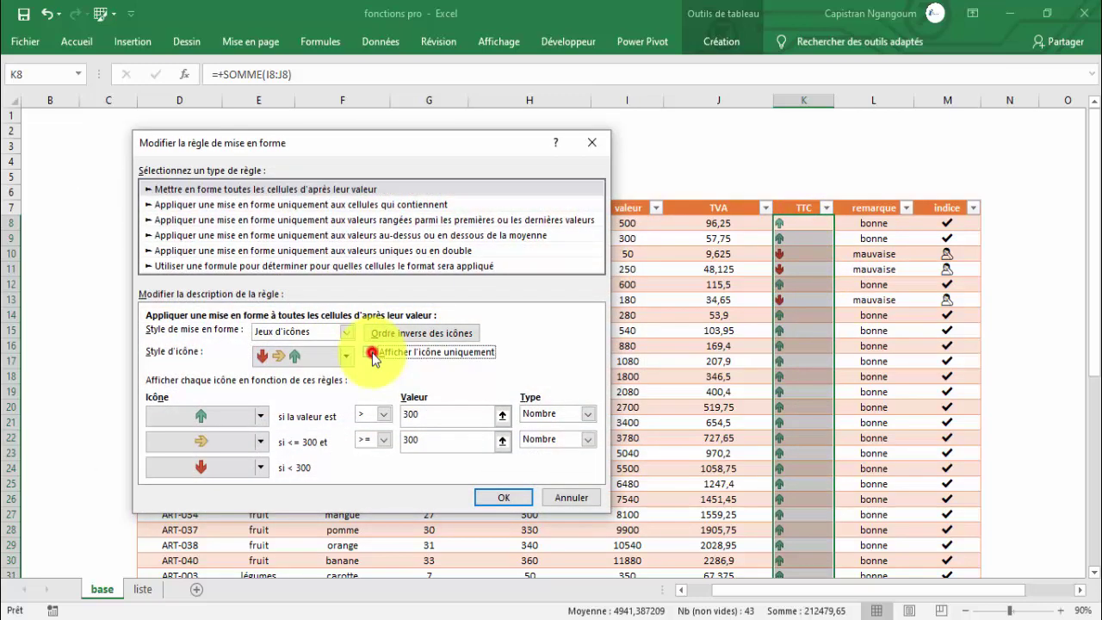
{"action": "left_click", "coordinate": [497, 497]}
{"action": "left_click", "coordinate": [617, 432]}
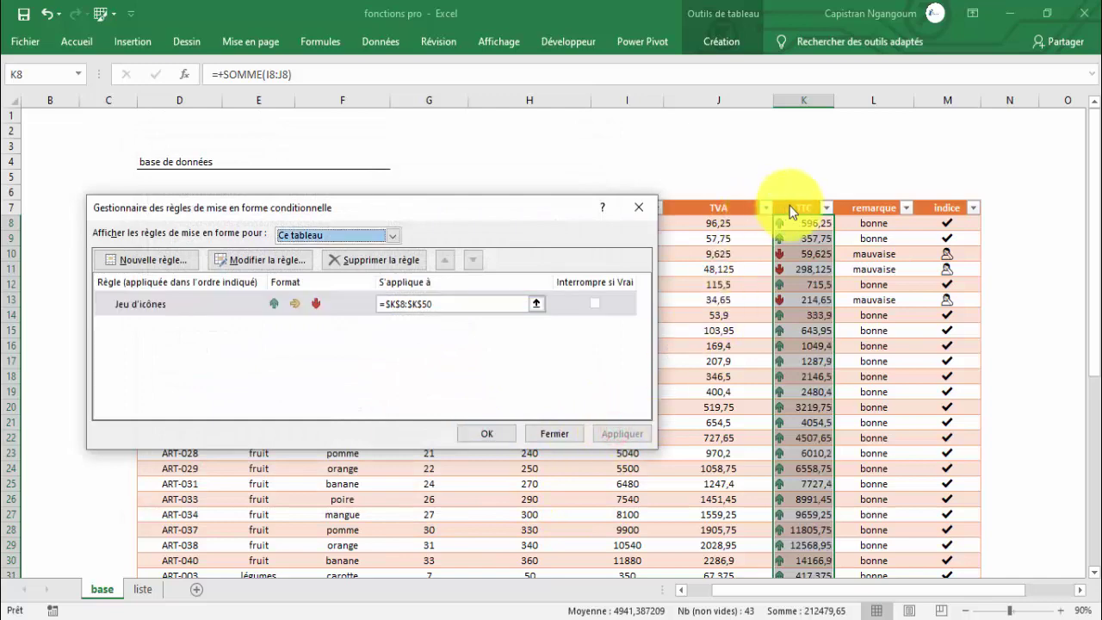
{"action": "left_click", "coordinate": [488, 437]}
{"action": "left_click", "coordinate": [323, 405]}
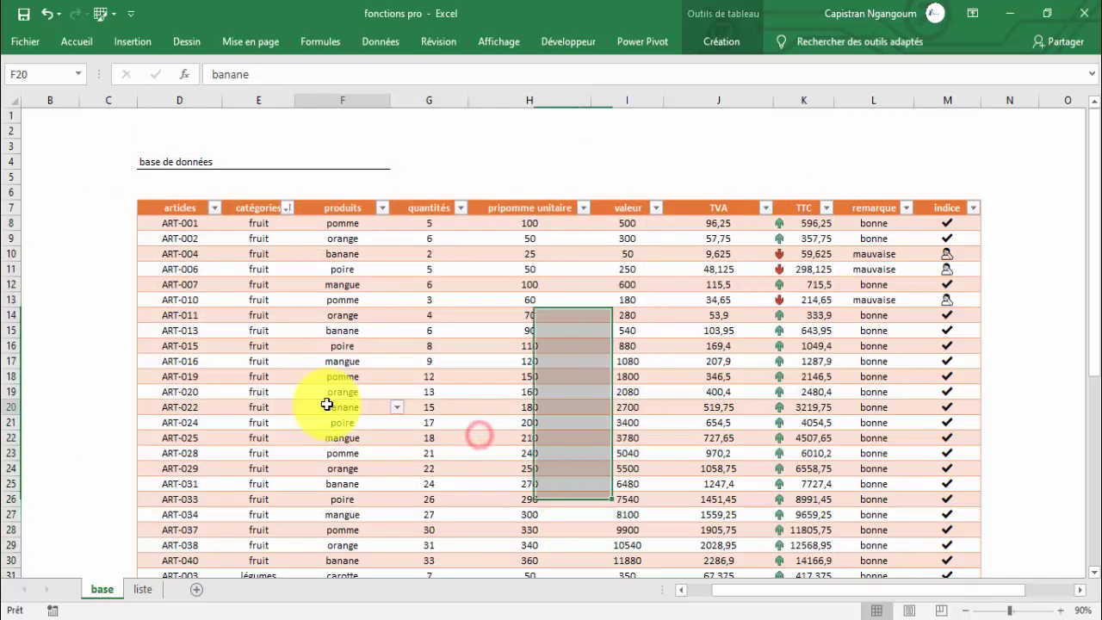